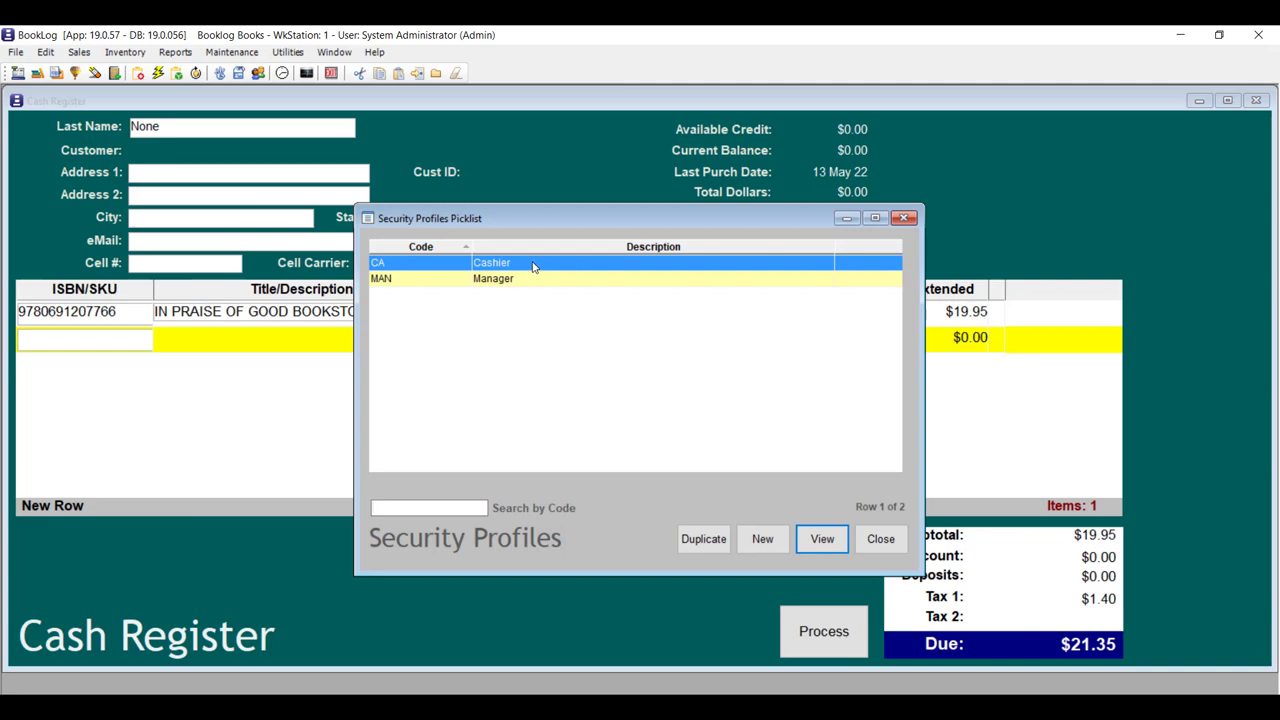
# In the Cashier profile's Sales & Registers permissions, lift the Plug-in Totals in Payment Window restriction.
pyautogui.doubleClick(531, 263)
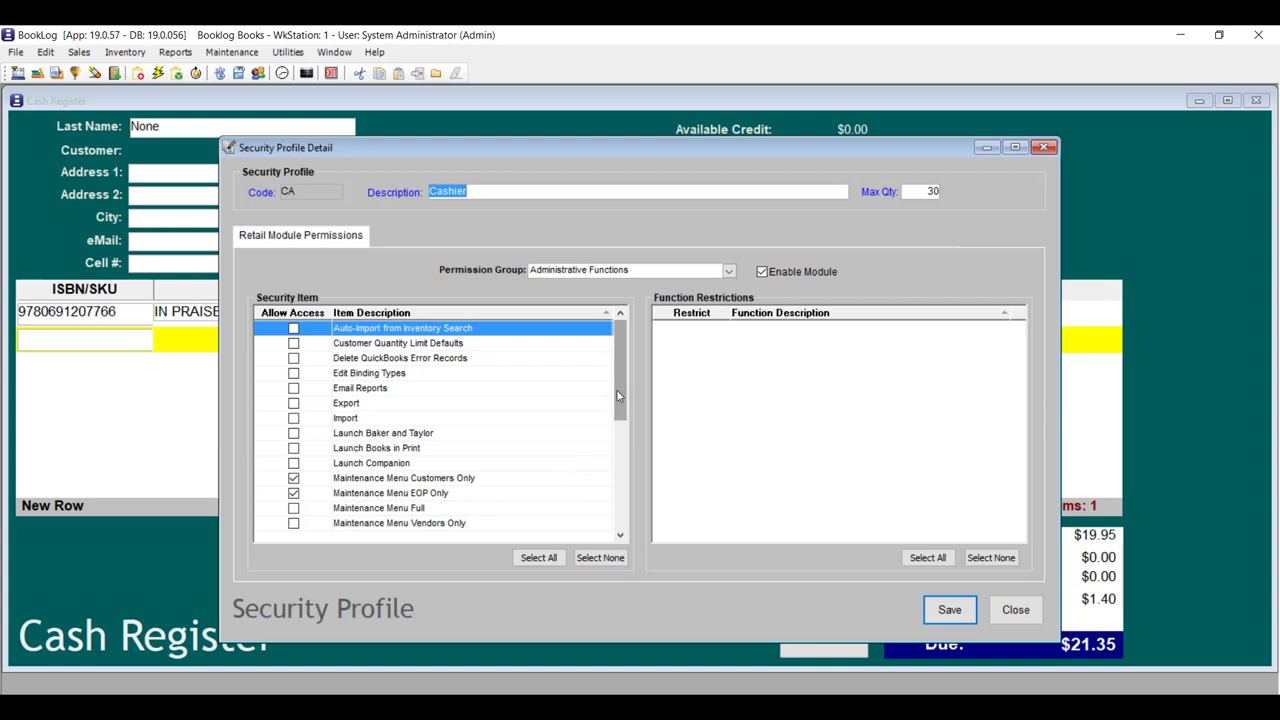
pyautogui.click(729, 270)
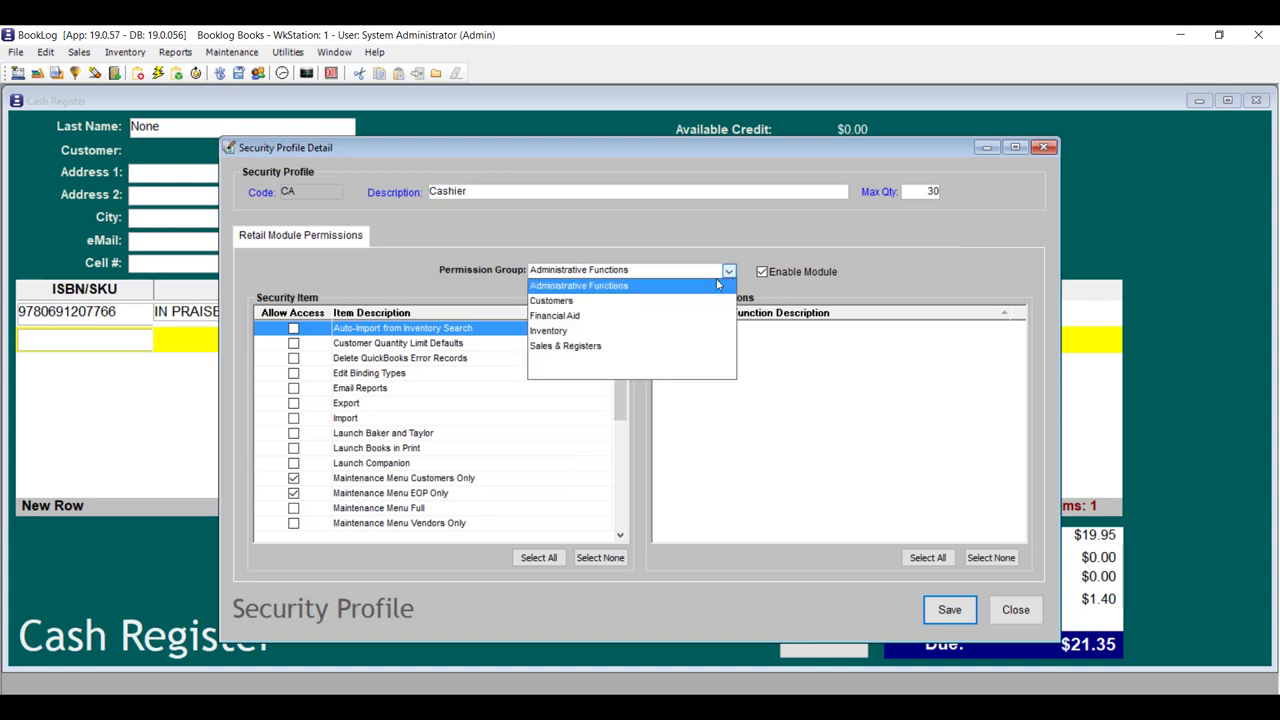
pyautogui.click(565, 346)
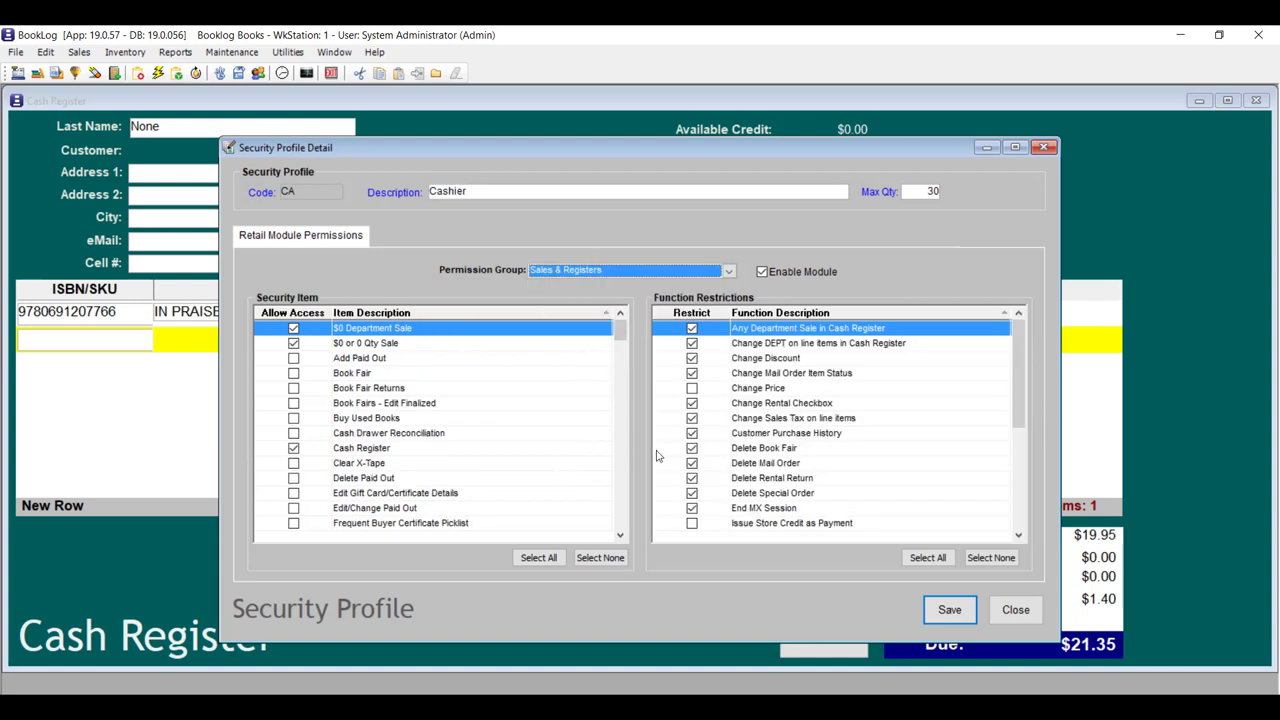
pyautogui.scroll(-4, 745, 449)
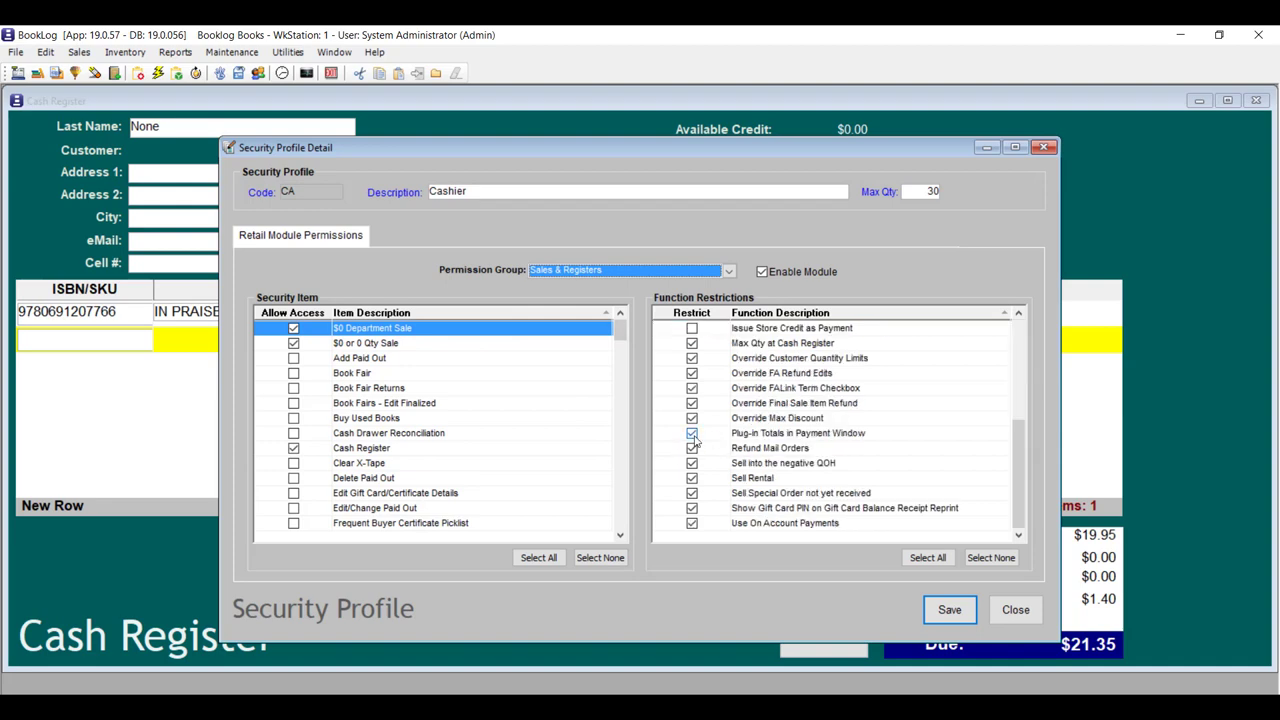
pyautogui.click(693, 436)
# Save the Cashier profile, acknowledge the confirmation, and close the security profiles list.
pyautogui.click(940, 606)
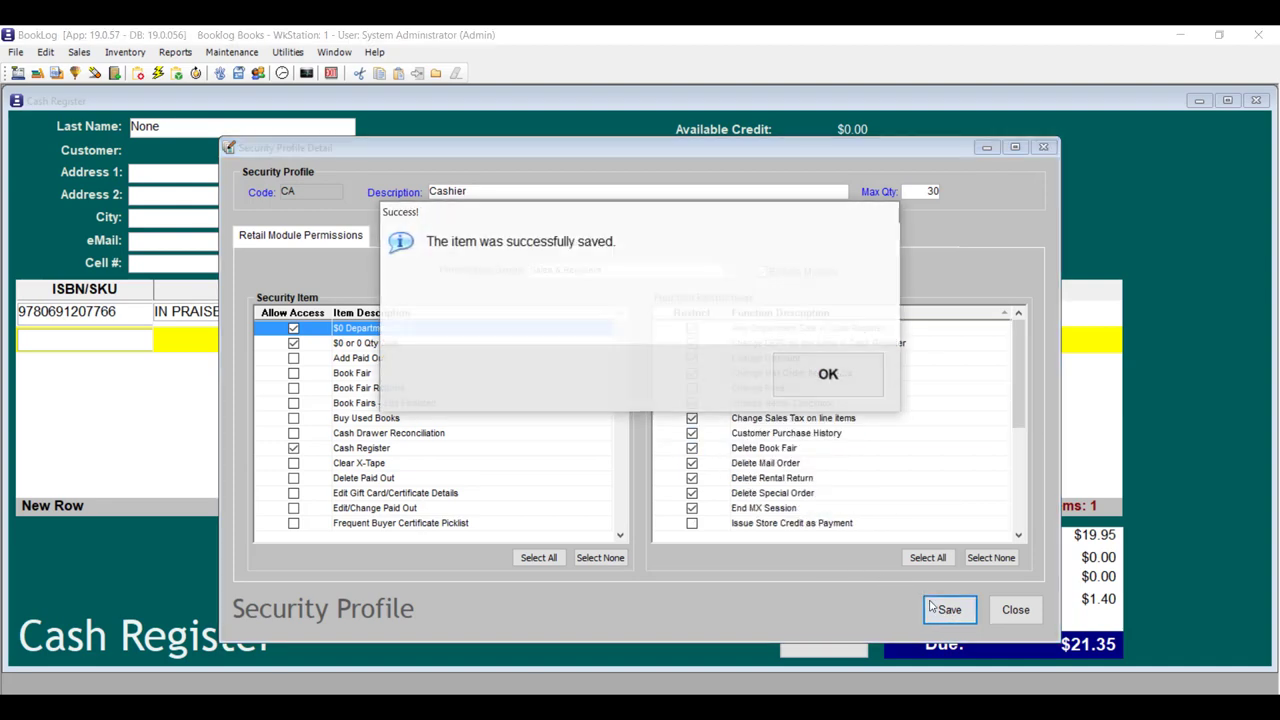
pyautogui.click(843, 385)
pyautogui.click(881, 538)
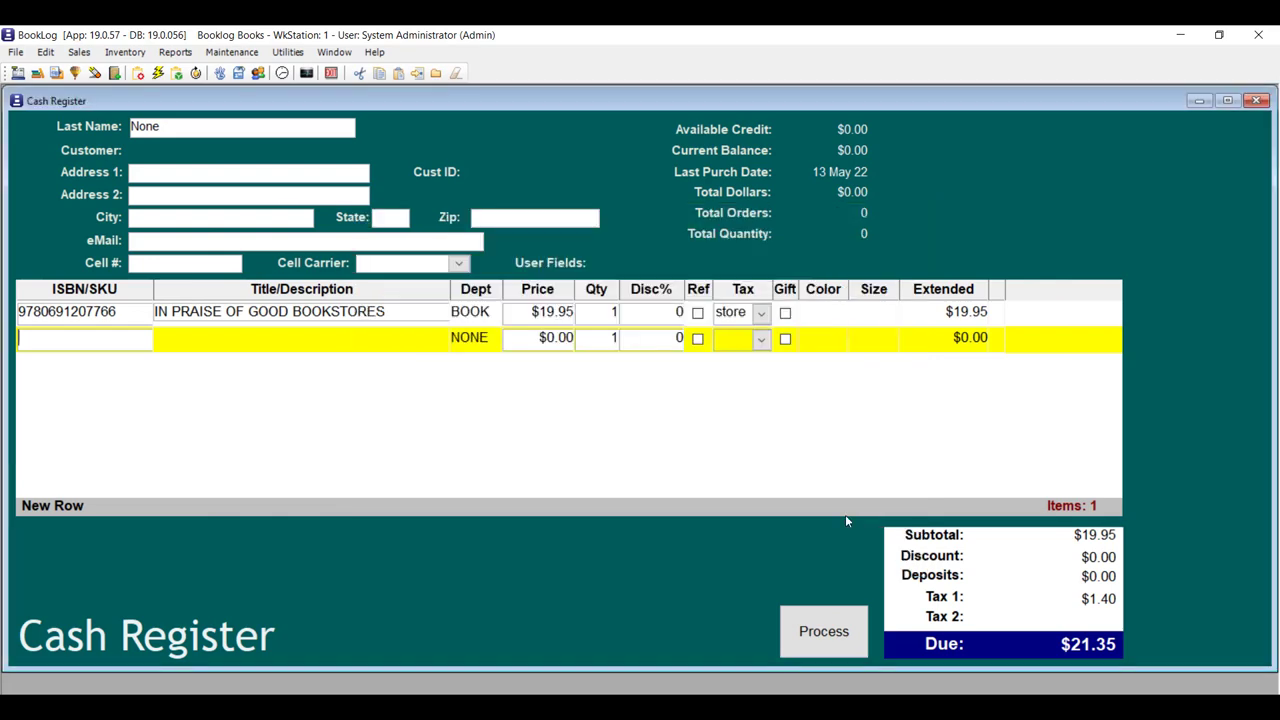
pyautogui.click(231, 52)
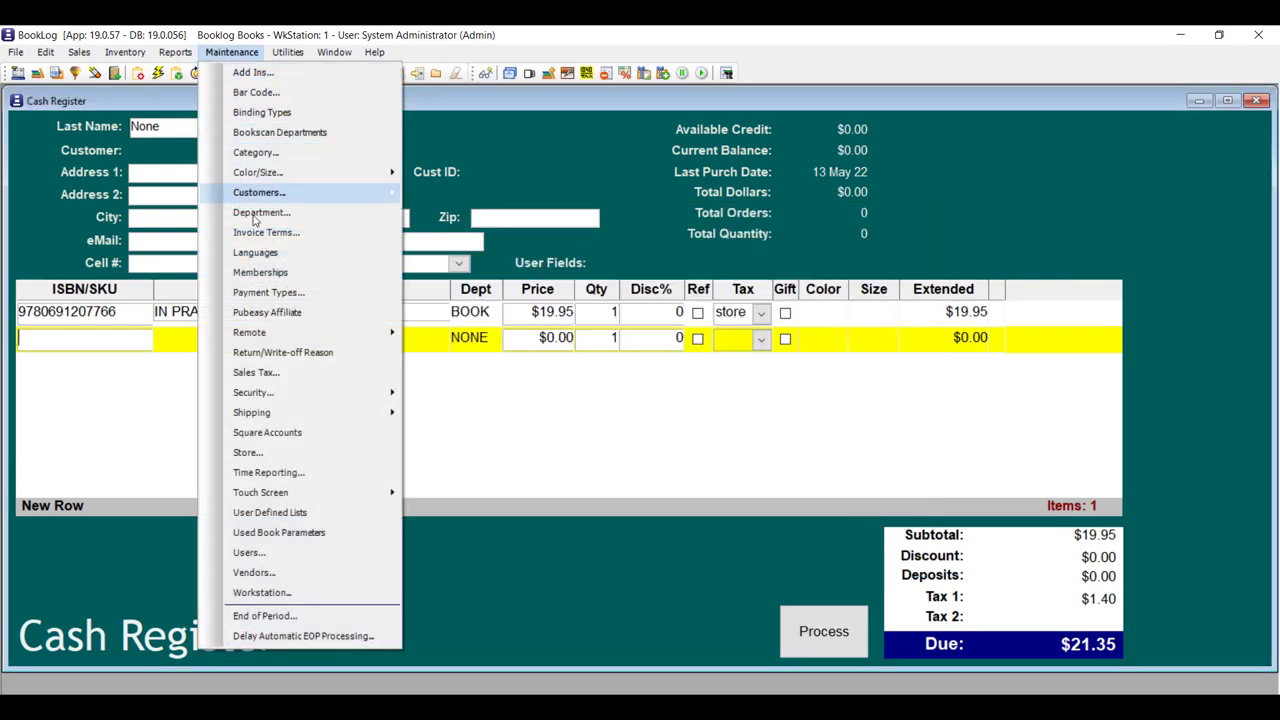
# Tick Enable Plug-In Totals on the CASH payment type and close Payment Types.
pyautogui.click(268, 292)
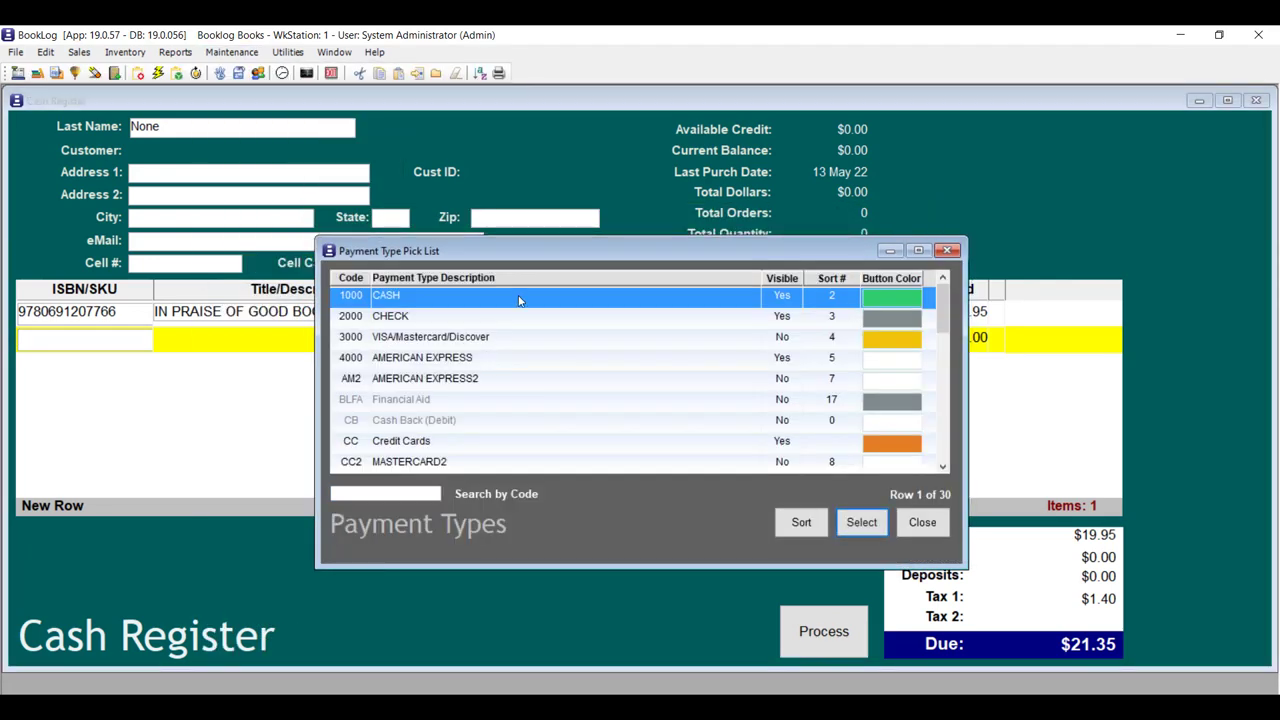
pyautogui.doubleClick(517, 297)
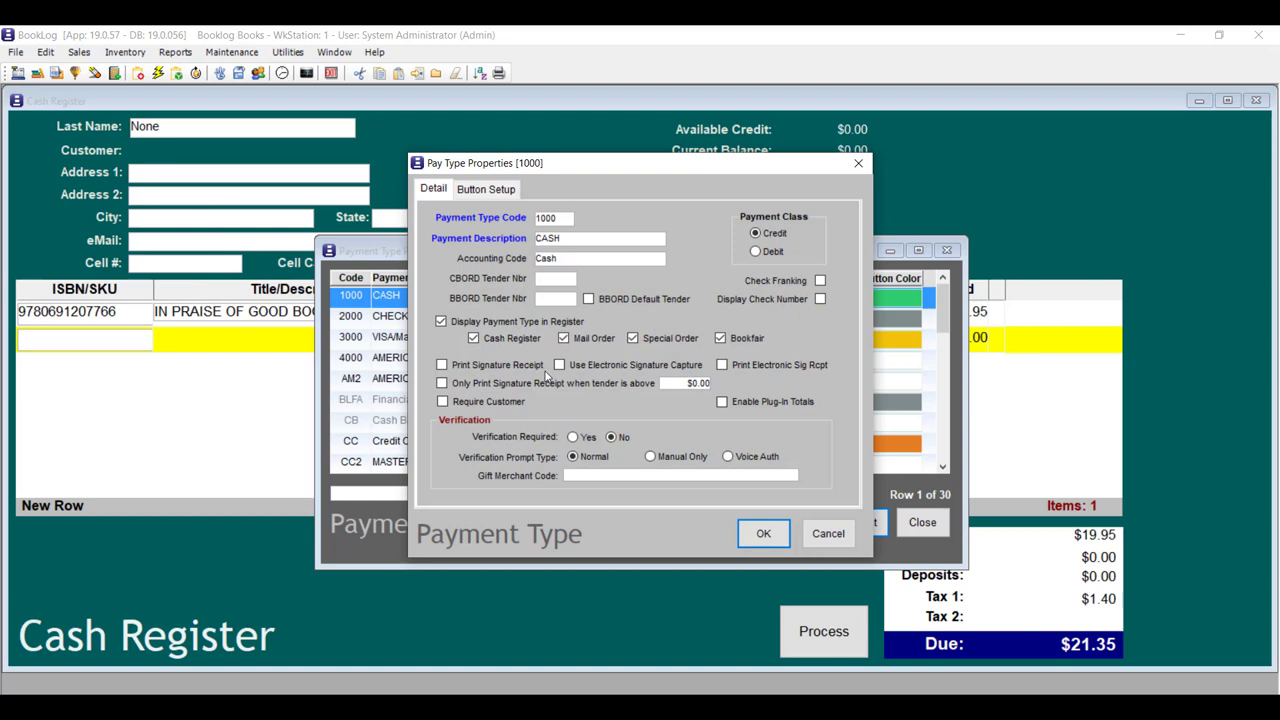
pyautogui.click(722, 401)
pyautogui.click(766, 535)
pyautogui.click(922, 522)
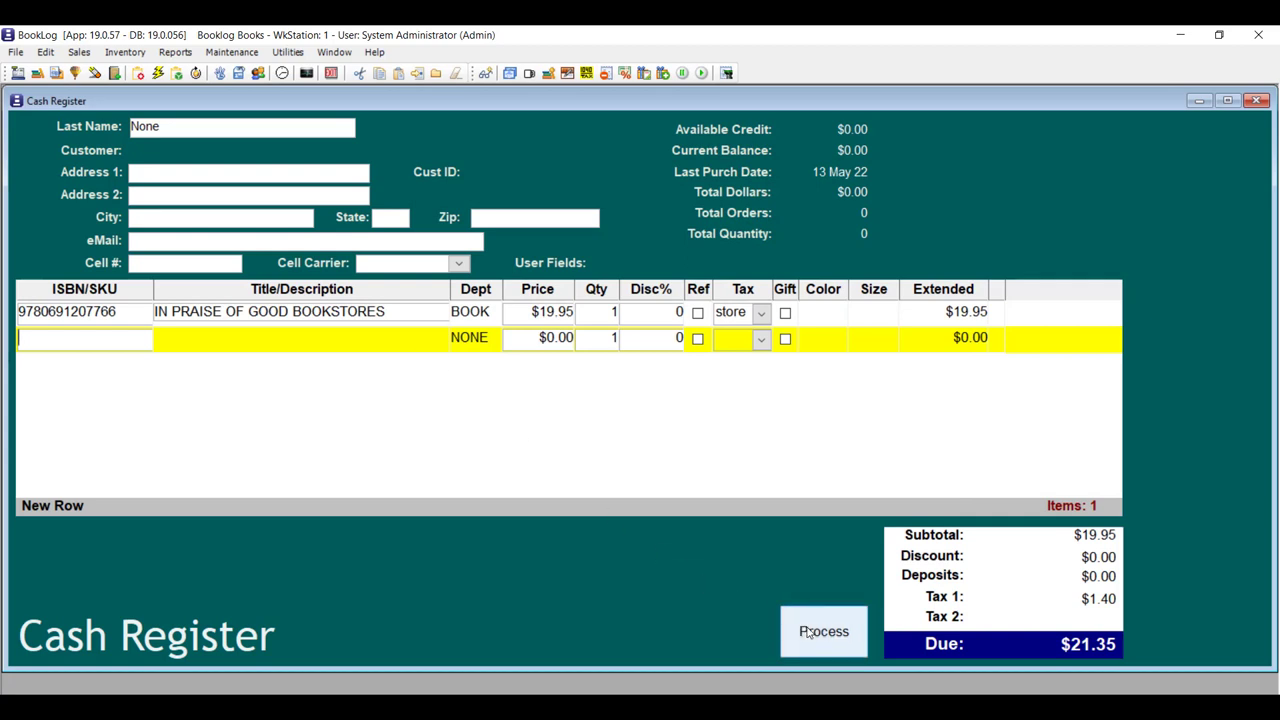
pyautogui.click(820, 631)
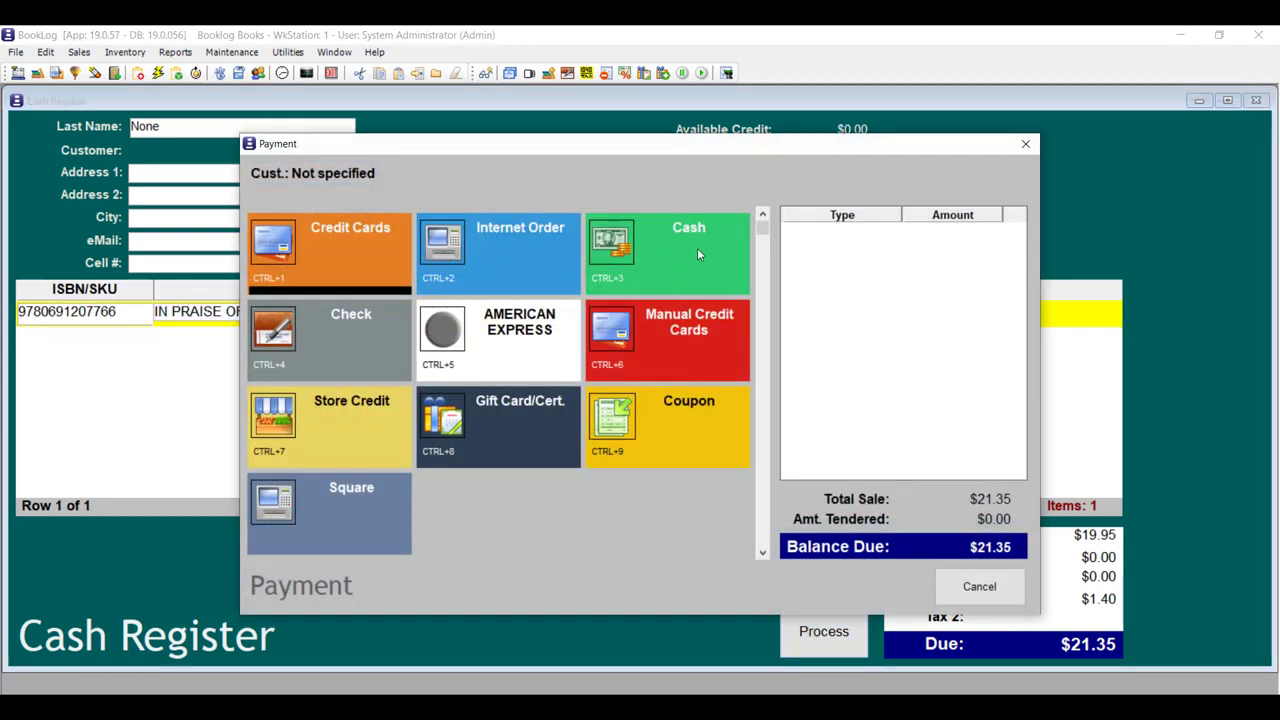
pyautogui.click(697, 253)
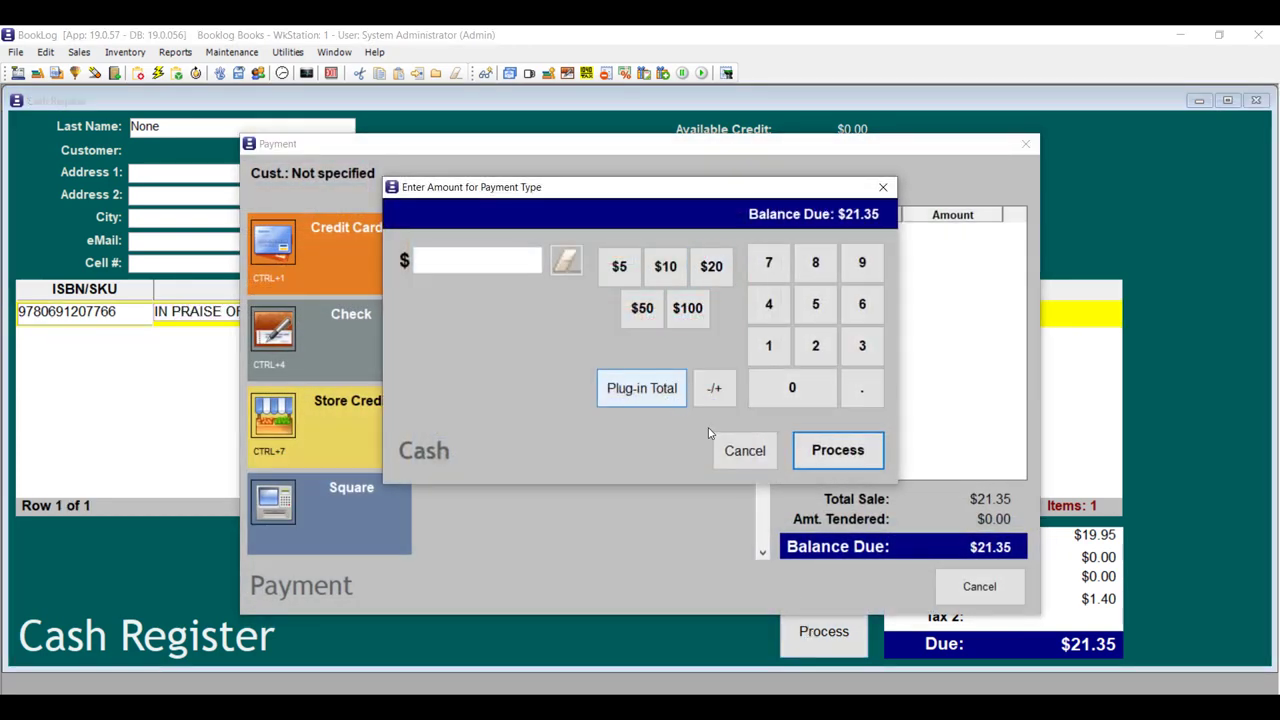
pyautogui.click(748, 455)
pyautogui.click(979, 586)
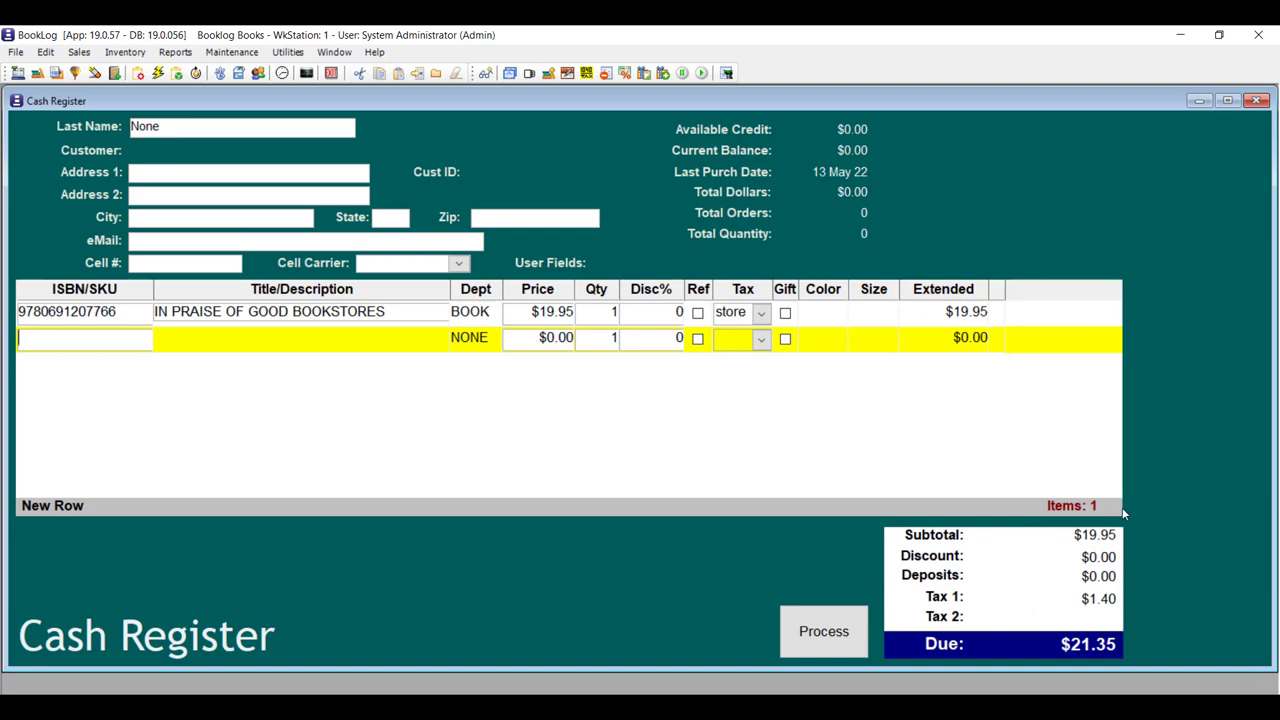
pyautogui.write('9780957519879')
pyautogui.press('Return')
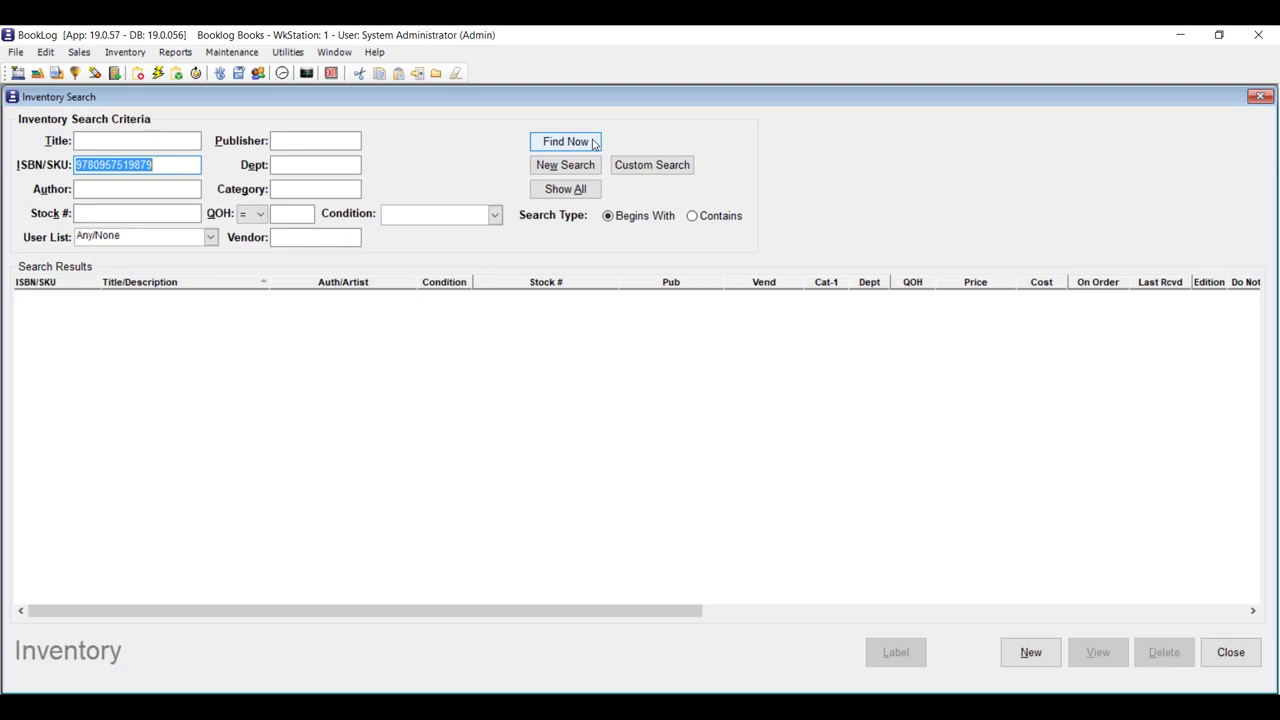
pyautogui.click(593, 143)
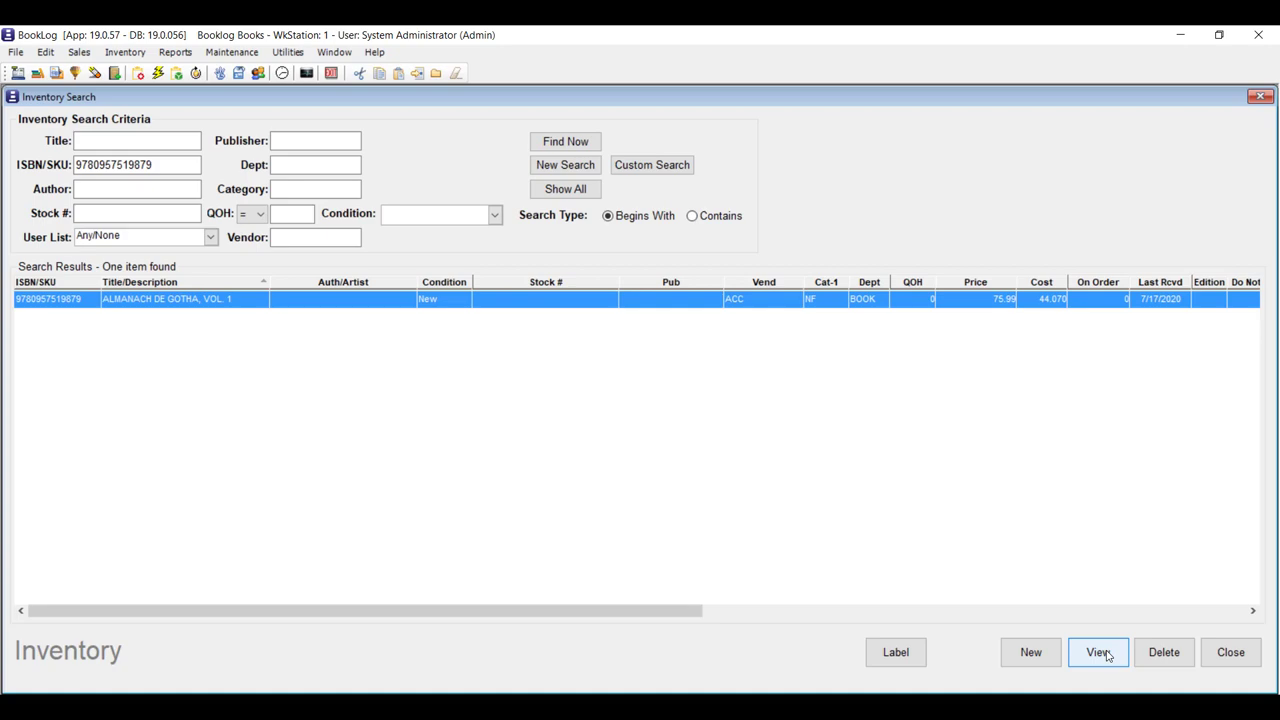
pyautogui.click(1097, 652)
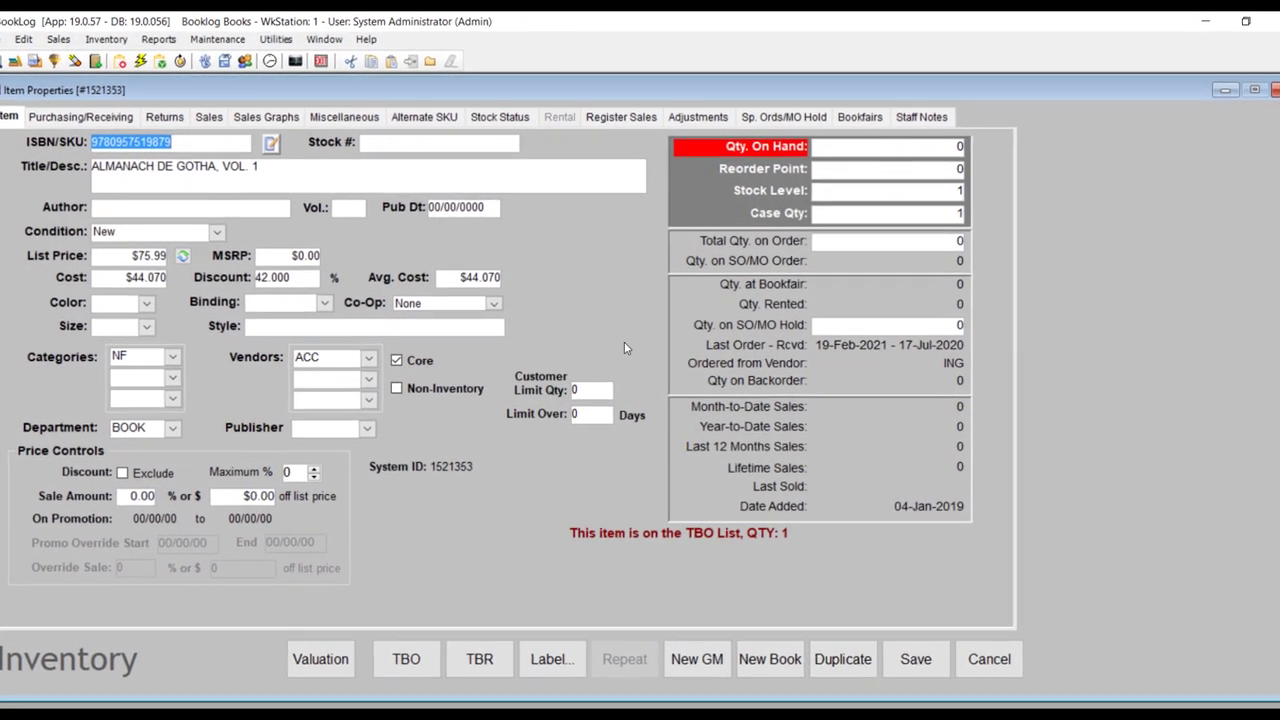
# Set the almanac's Customer Limit Qty to 1 and Limit Over to 120 days.
pyautogui.click(592, 391)
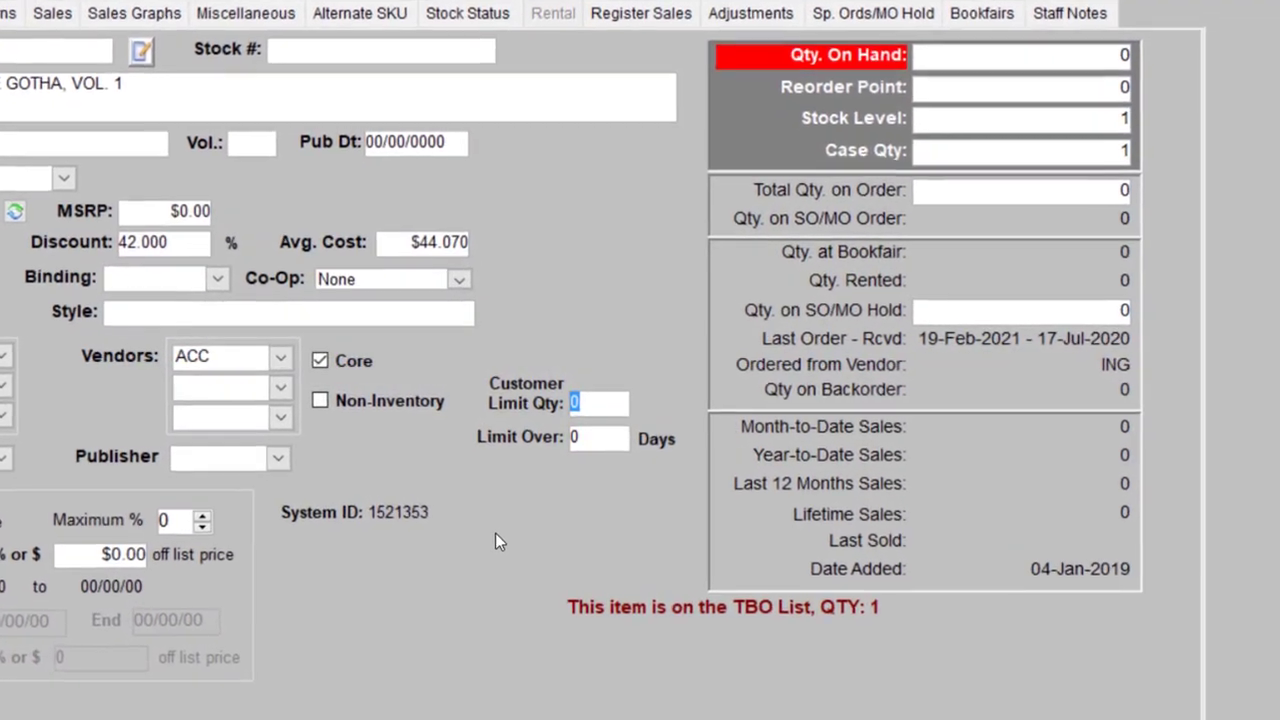
pyautogui.write('1')
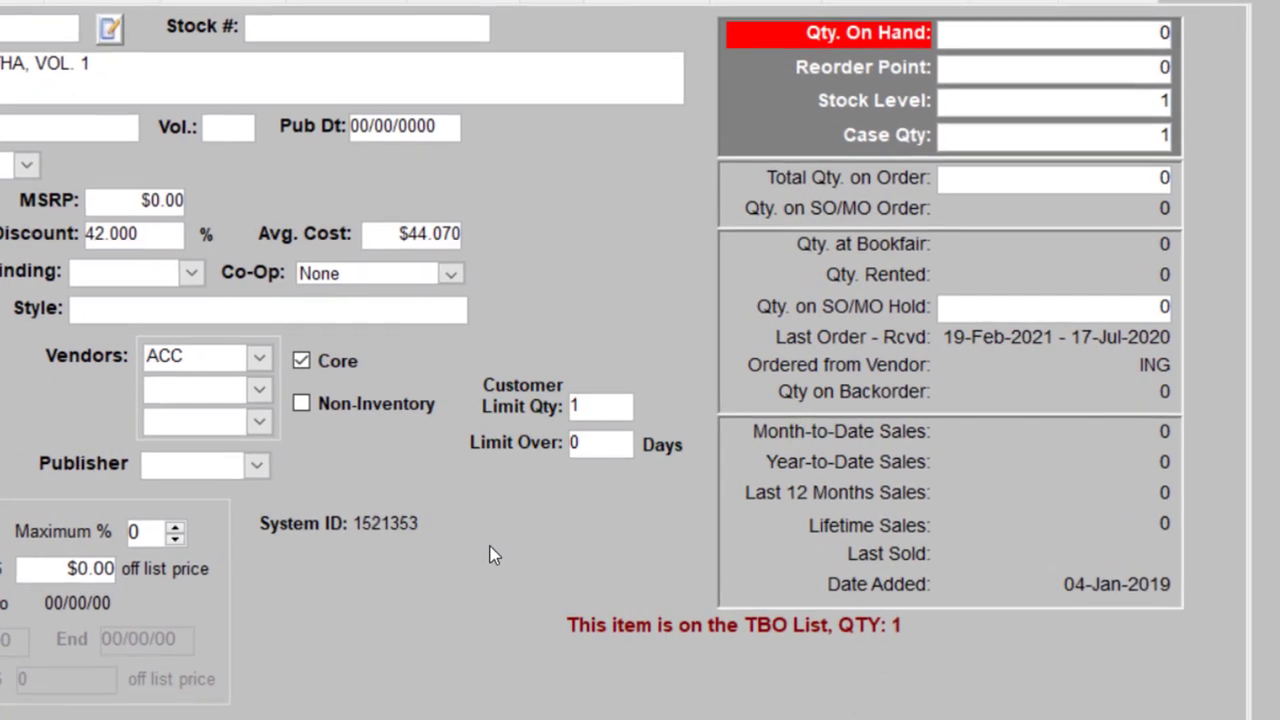
pyautogui.click(625, 454)
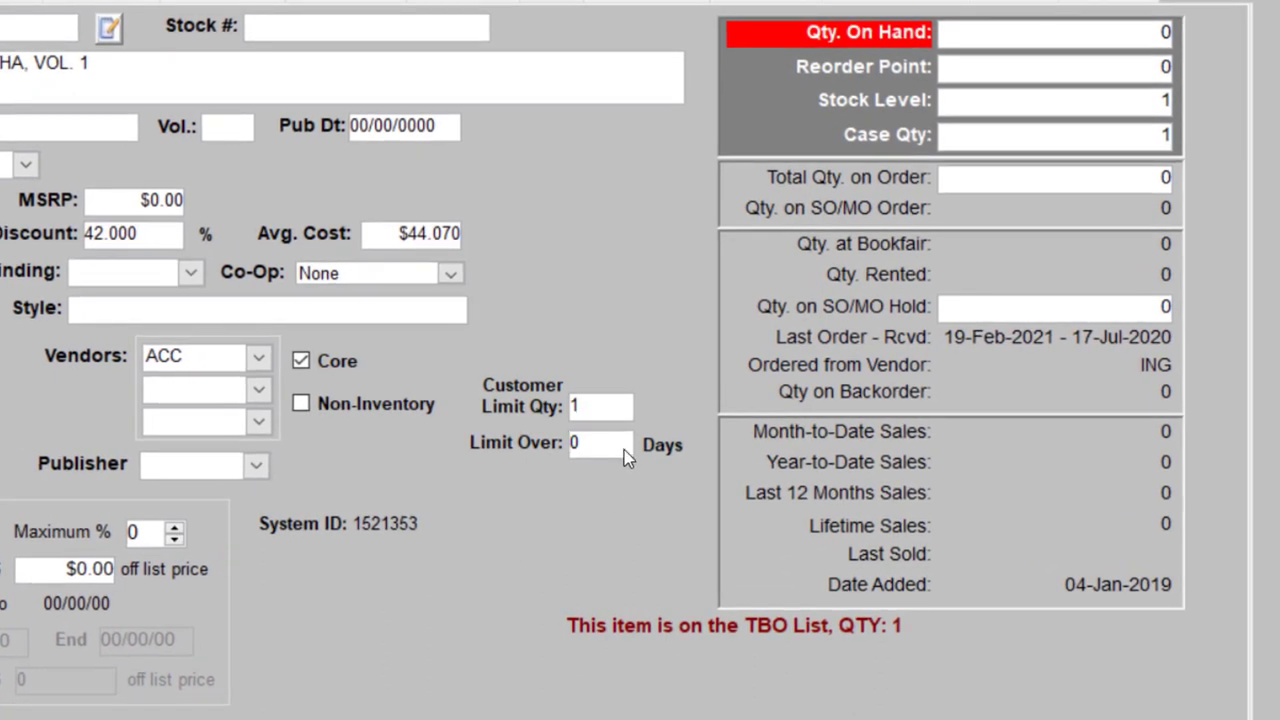
pyautogui.moveTo(606, 448); pyautogui.dragTo(479, 450)
pyautogui.write('120')
pyautogui.click(622, 408)
pyautogui.press('Tab')
# Change Limit Over to 0 days, then view the customer's history for IN PRAISE OF GOOD BOOKSTORES.
pyautogui.doubleClick(585, 451)
pyautogui.write('0')
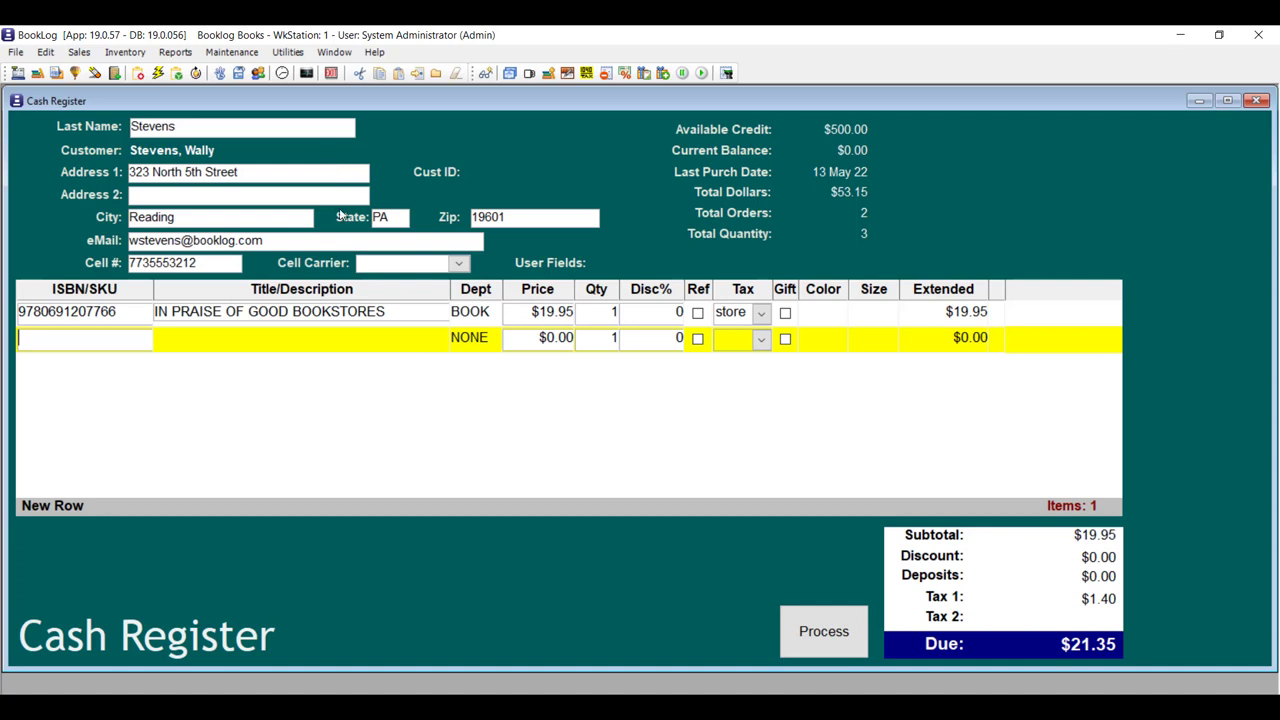
pyautogui.click(127, 318)
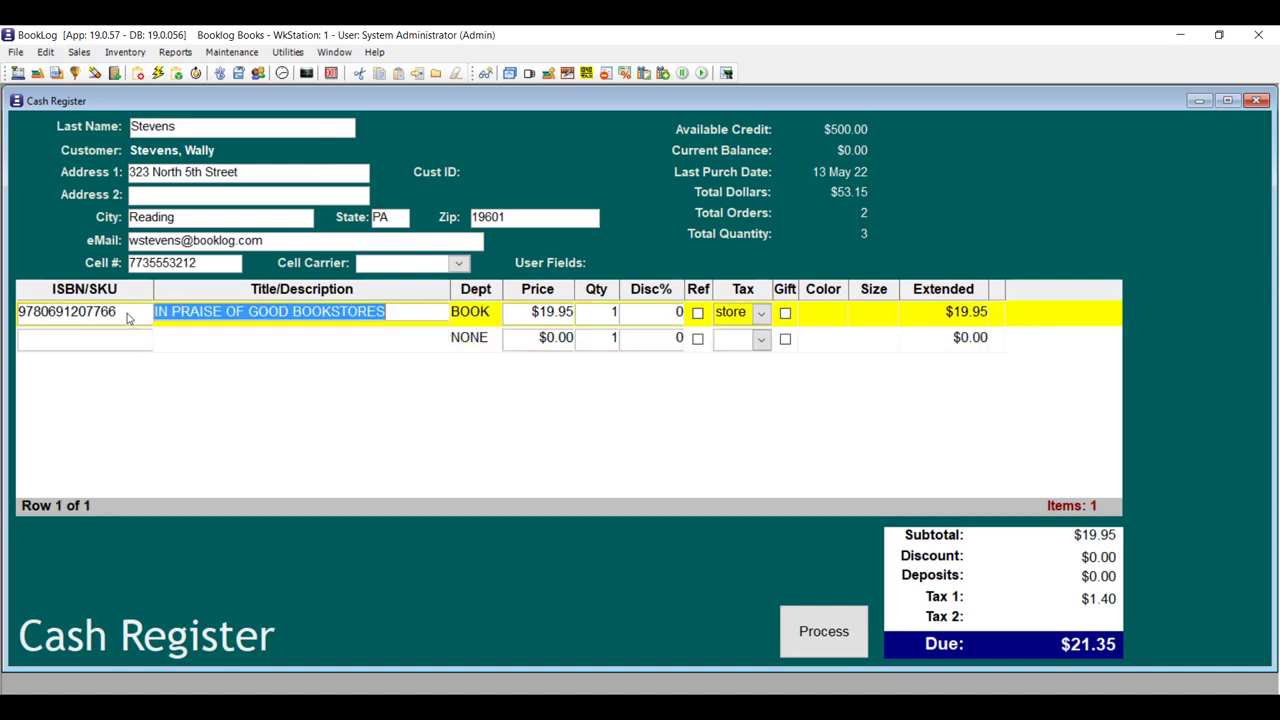
pyautogui.rightClick(127, 317)
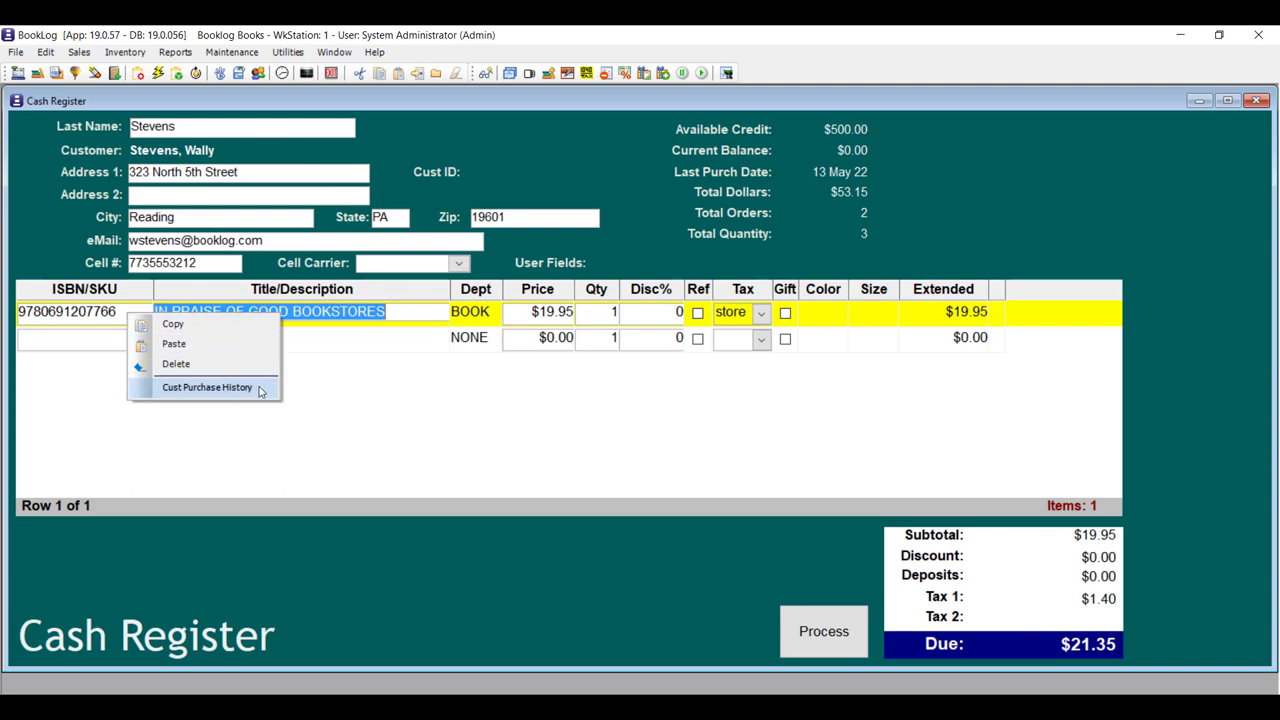
pyautogui.click(207, 387)
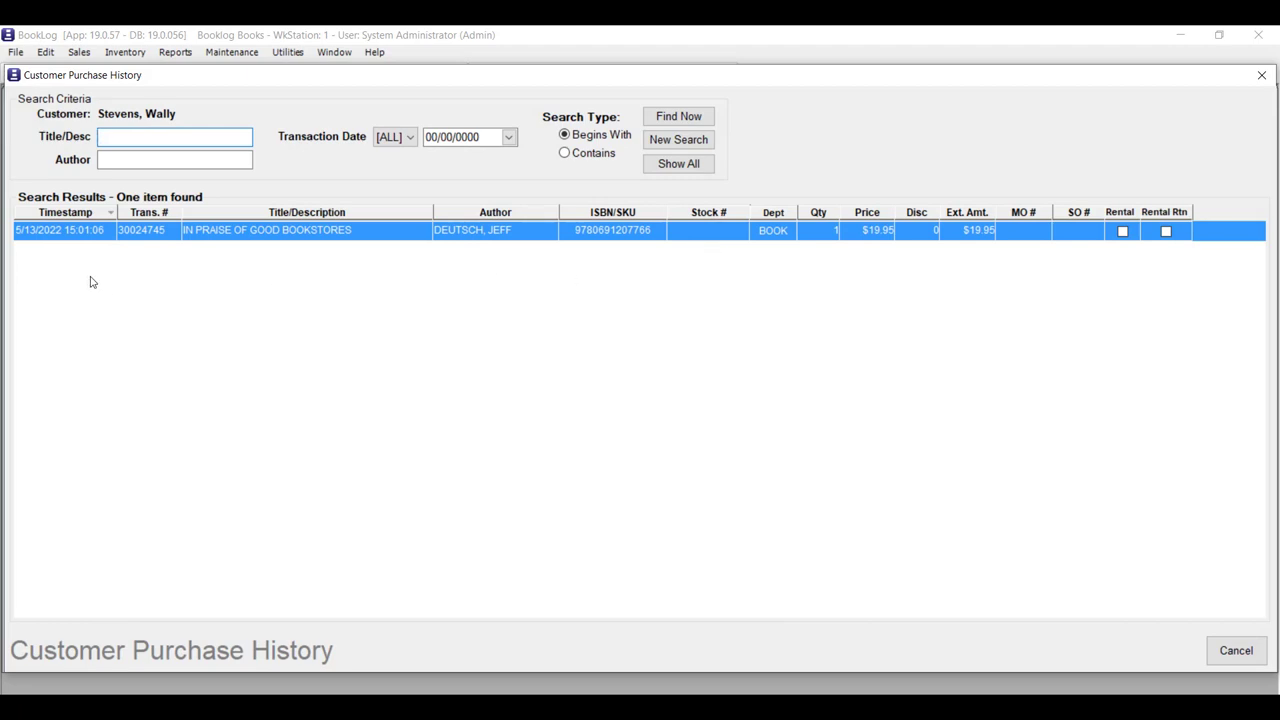
pyautogui.click(1237, 652)
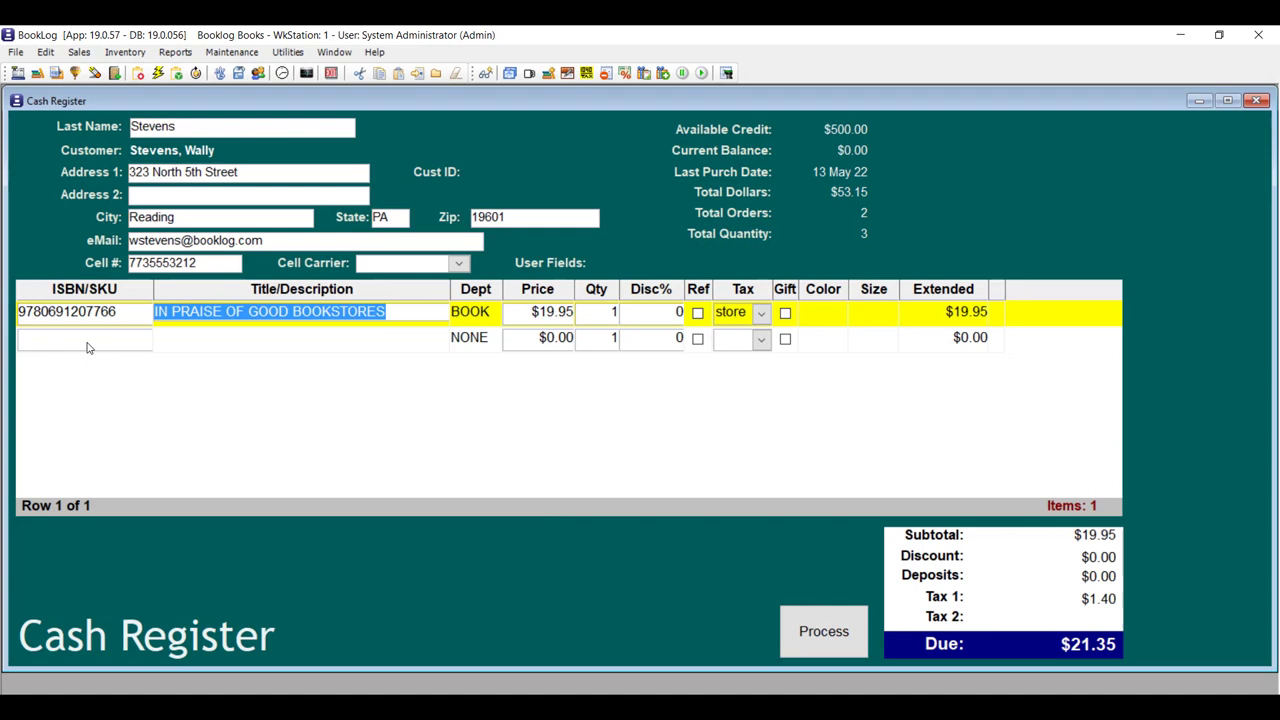
# From the empty sale line, show all of the customer's past purchases.
pyautogui.click(86, 341)
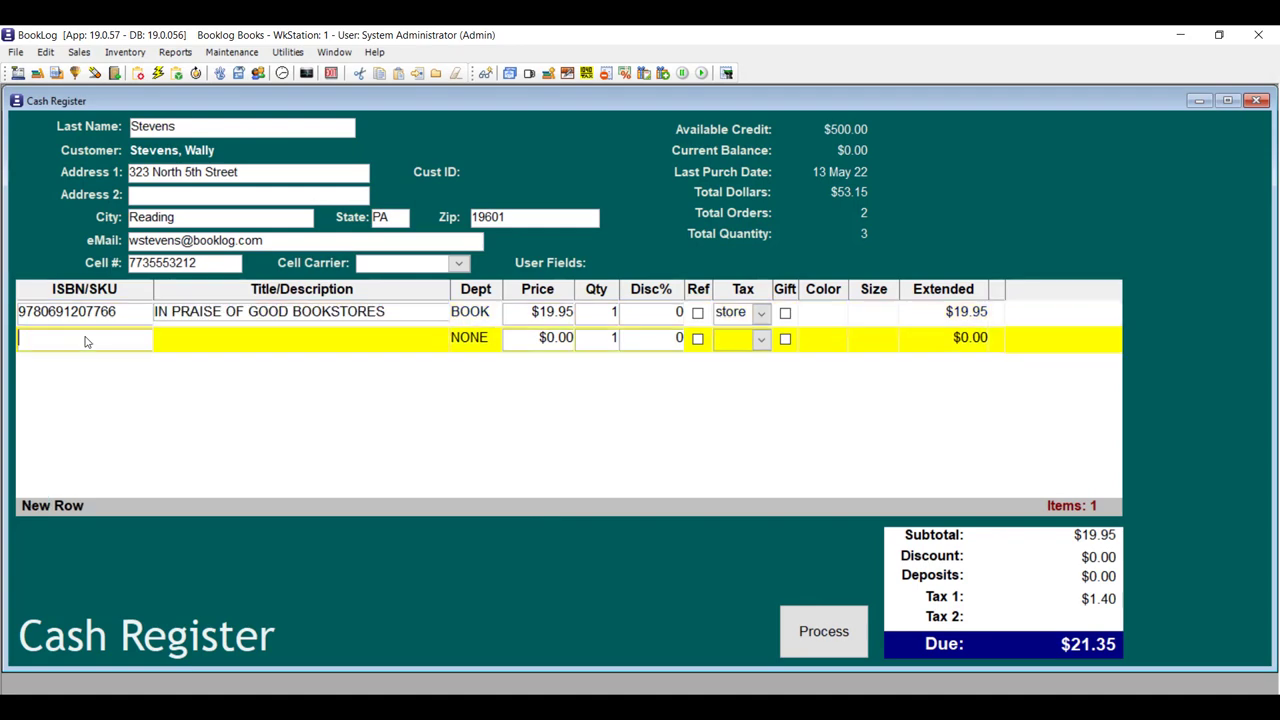
pyautogui.rightClick(86, 341)
pyautogui.click(176, 412)
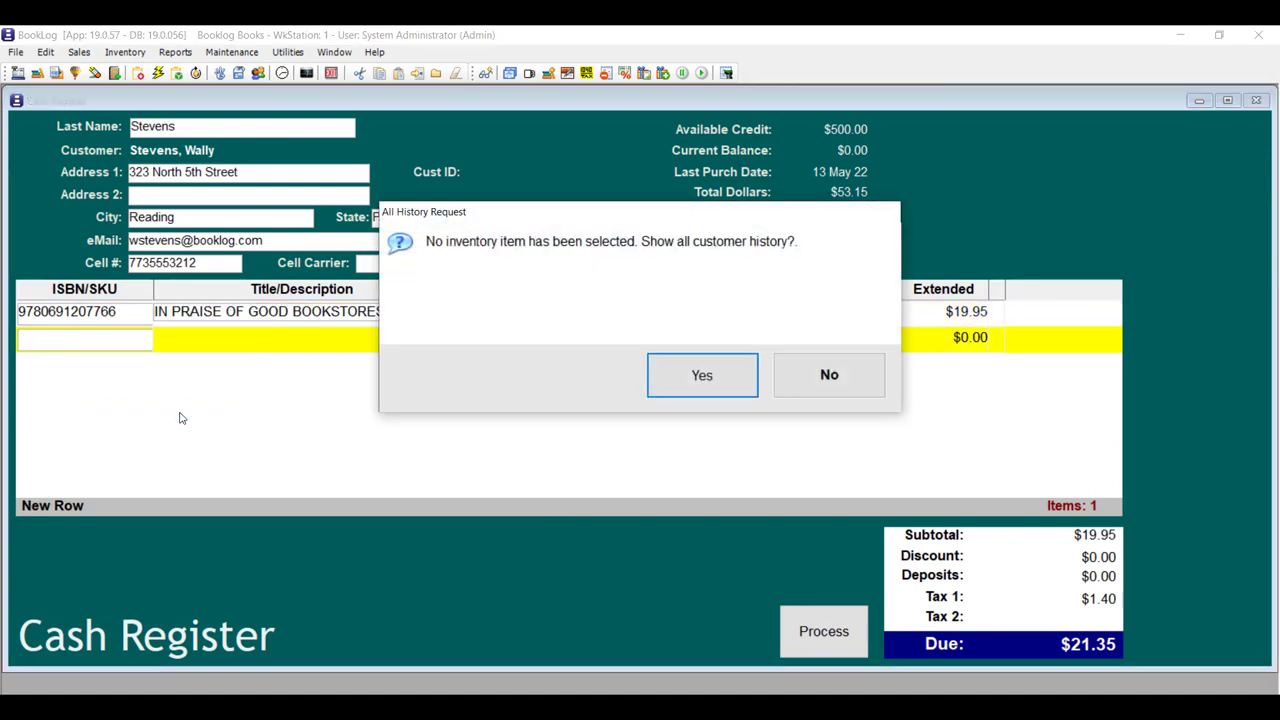
pyautogui.click(703, 378)
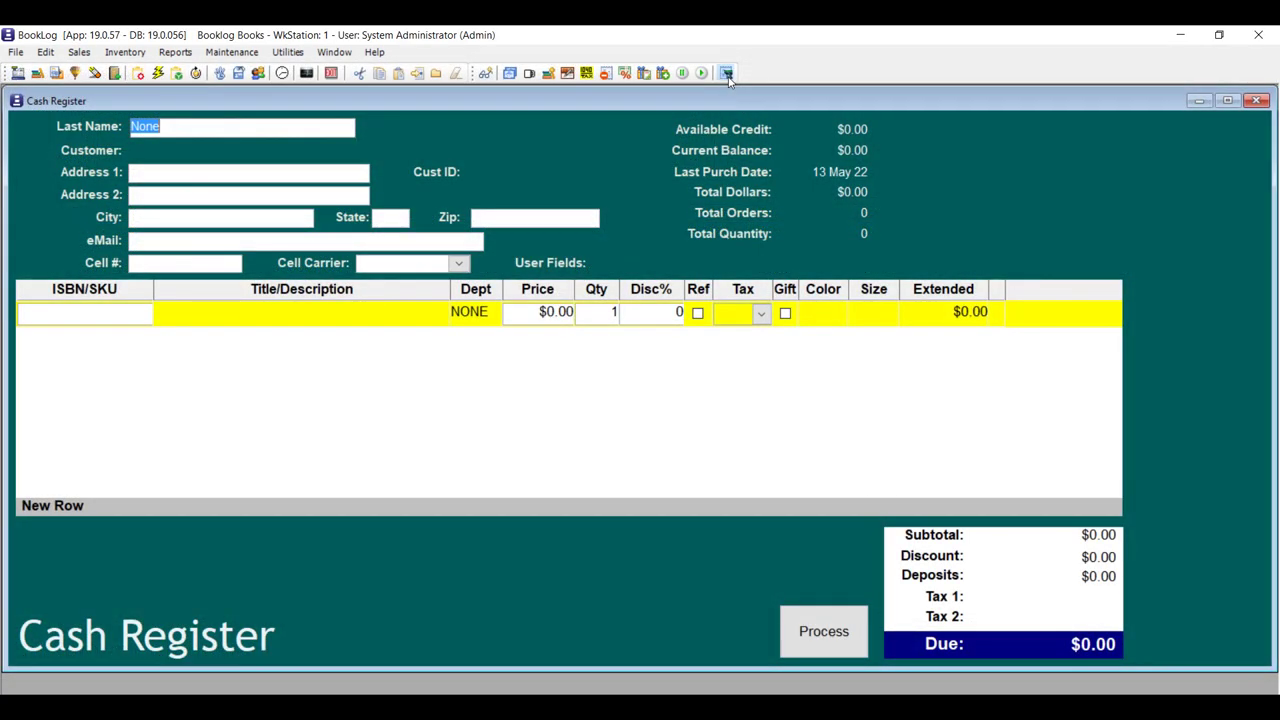
# Scan the earlier receipt's transaction number, refund it with reason Wrong Book, and process the $37.45.
pyautogui.click(727, 74)
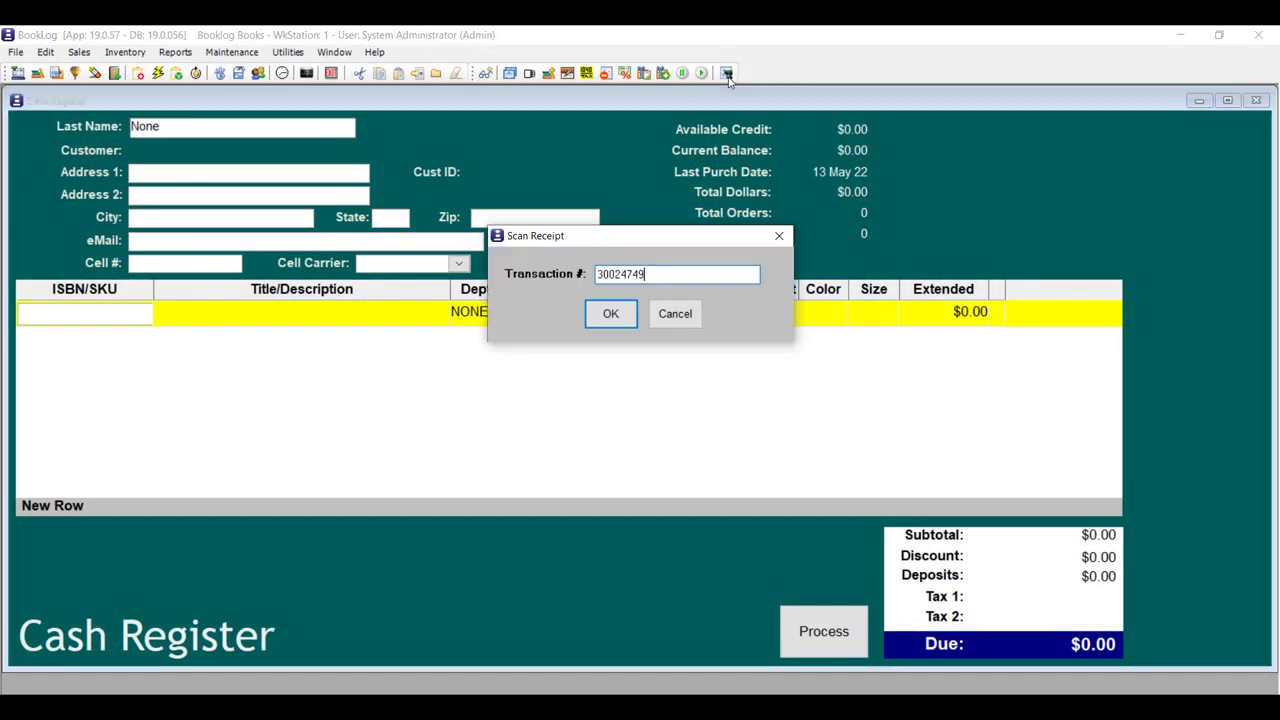
pyautogui.press('Return')
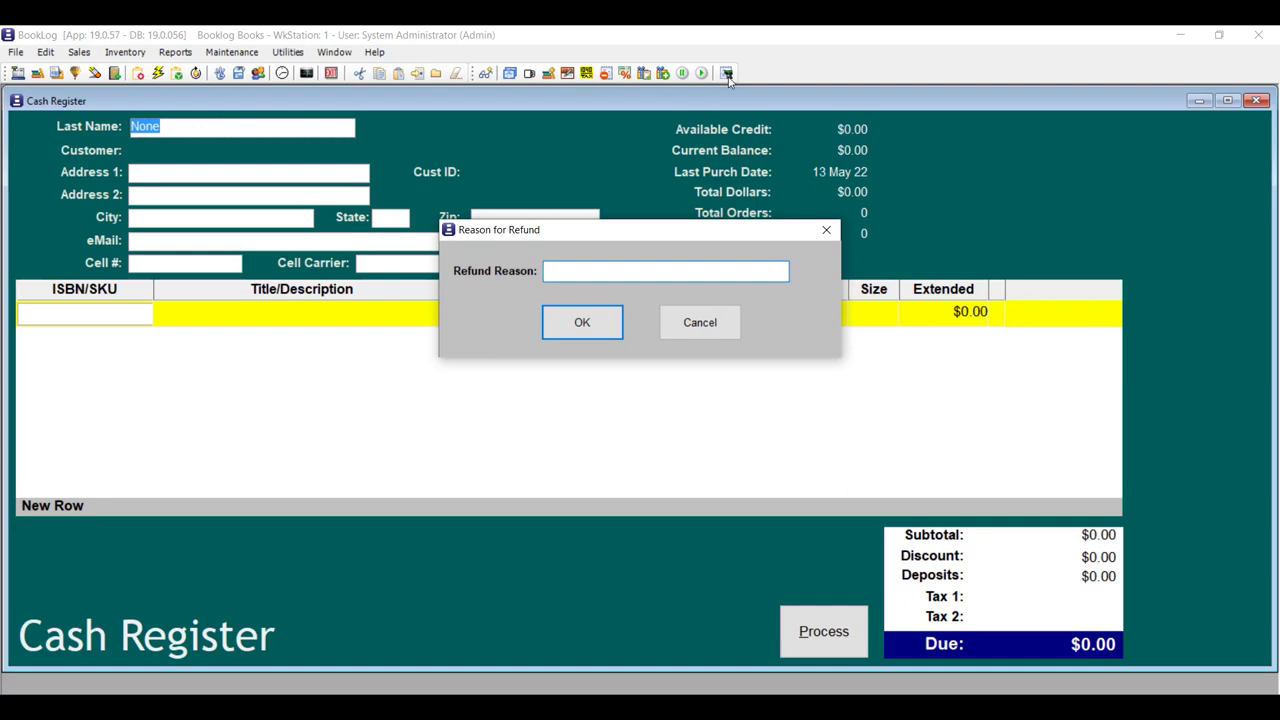
pyautogui.press('Return')
pyautogui.click(818, 645)
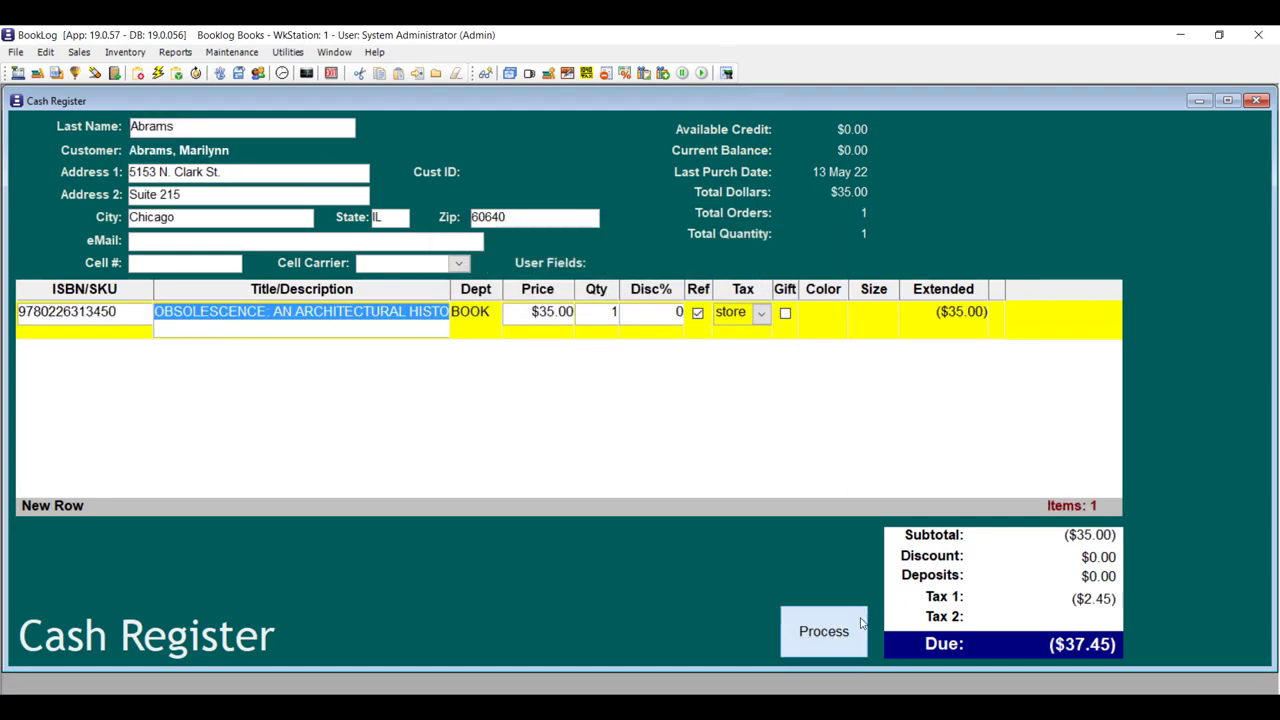
pyautogui.click(1018, 187)
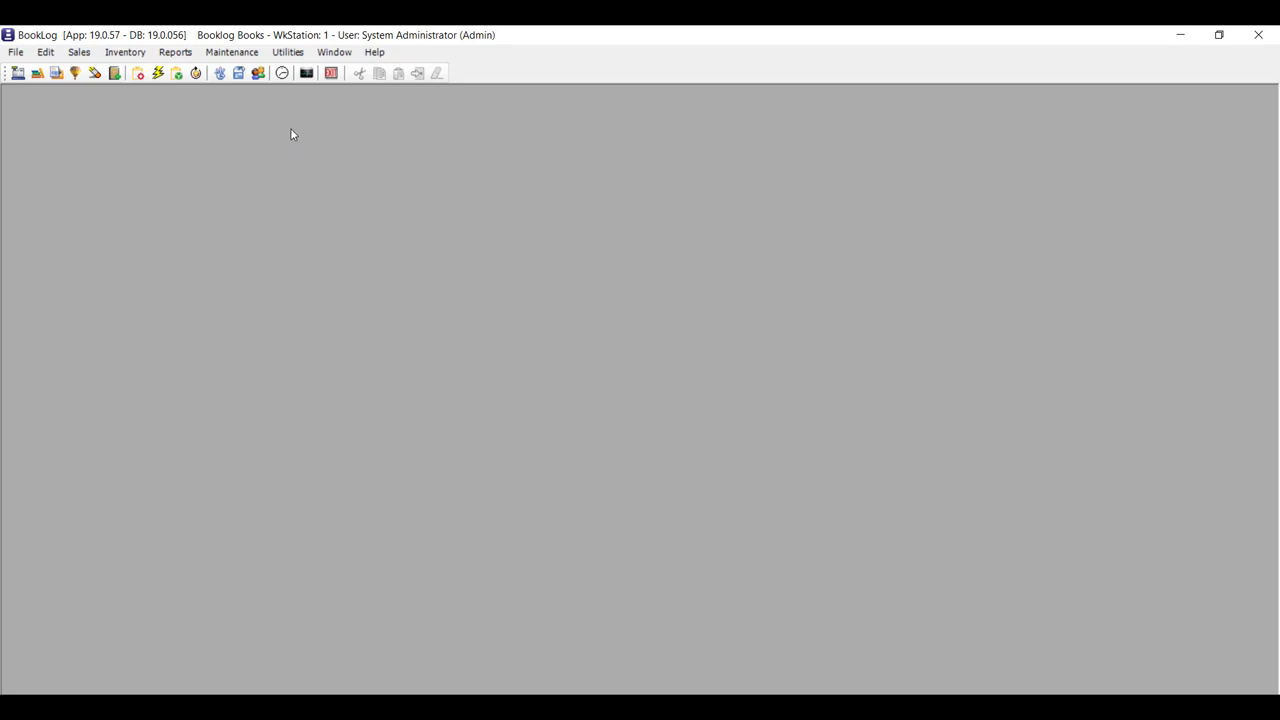
# Fill the store's email receipt message with the sample template from the Receipts settings.
pyautogui.click(255, 58)
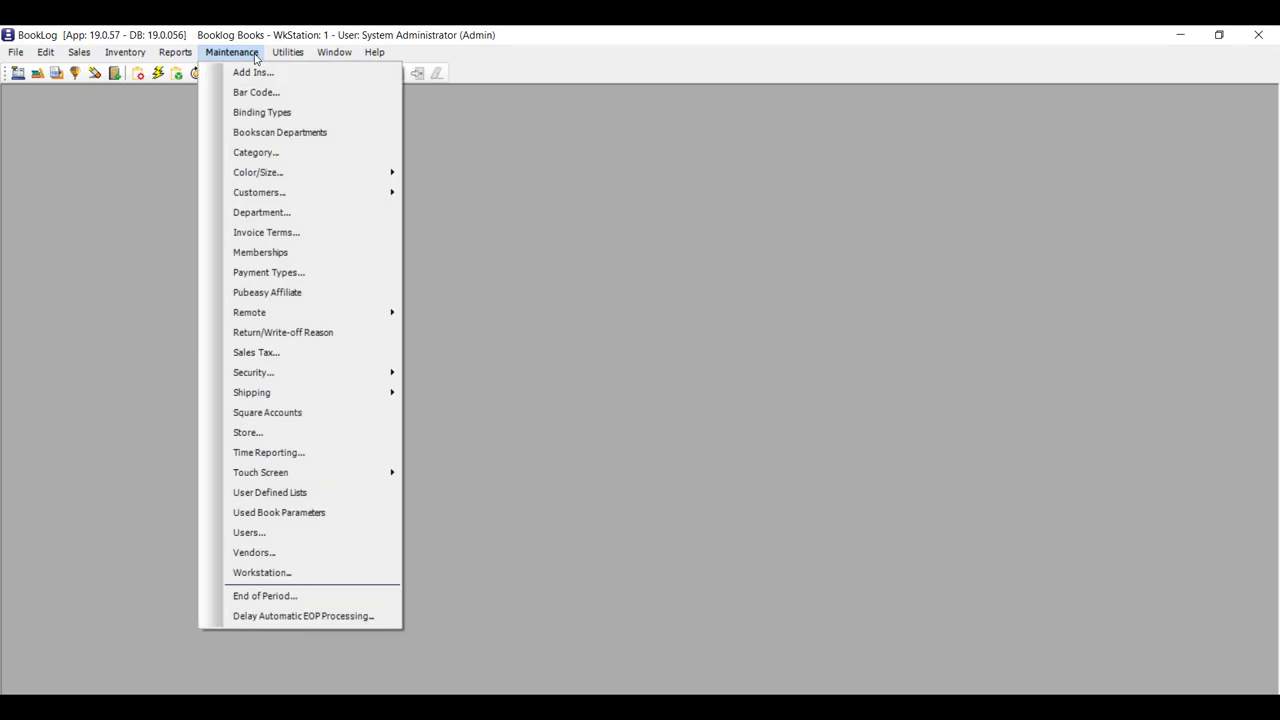
pyautogui.click(297, 433)
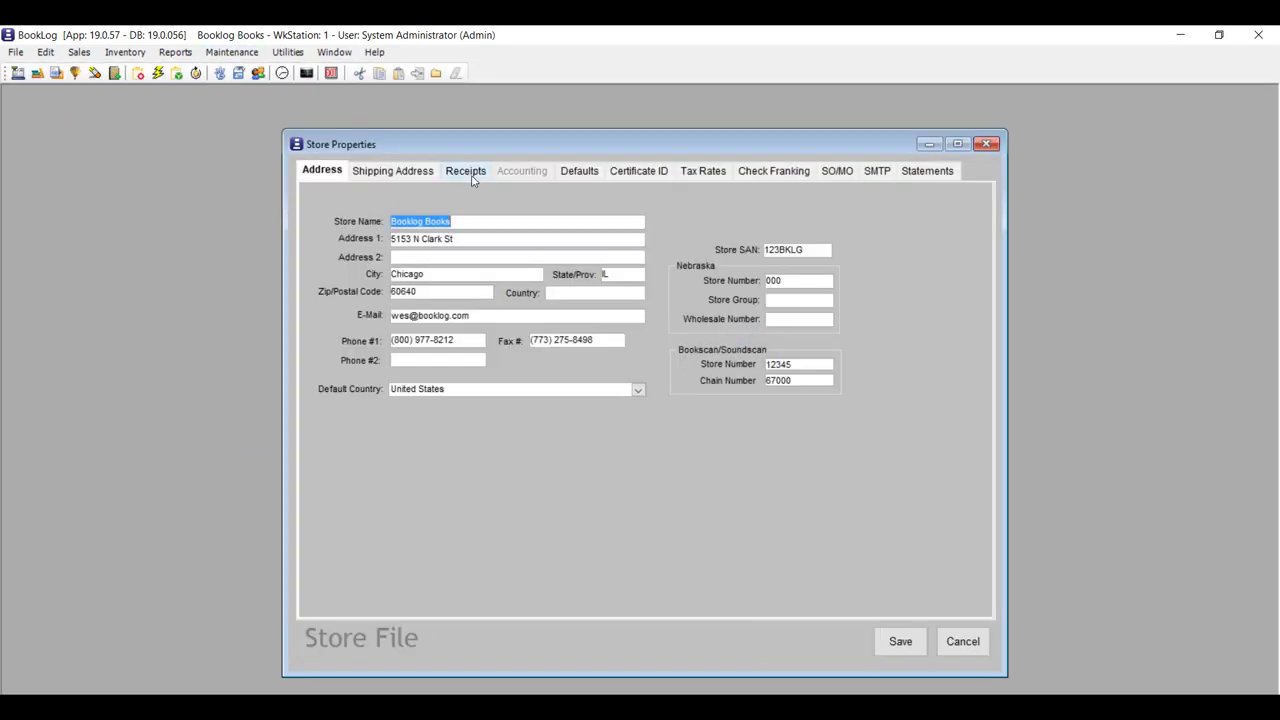
pyautogui.click(478, 180)
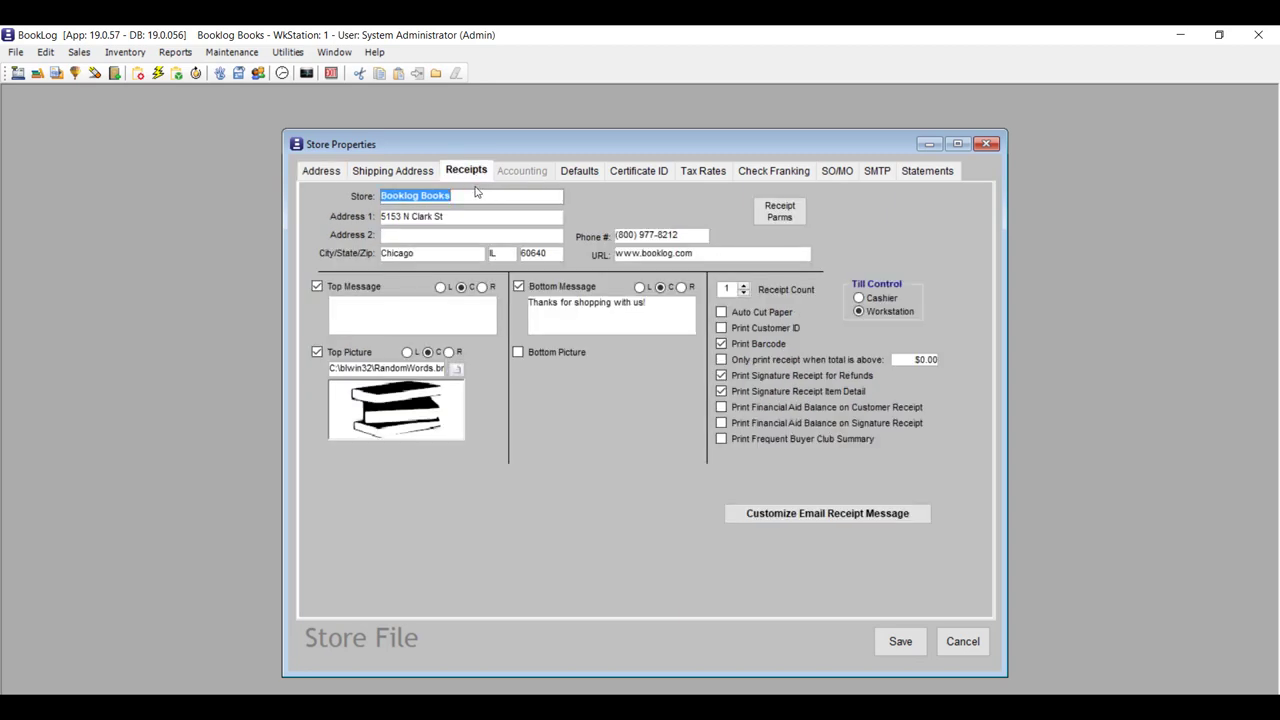
pyautogui.click(841, 517)
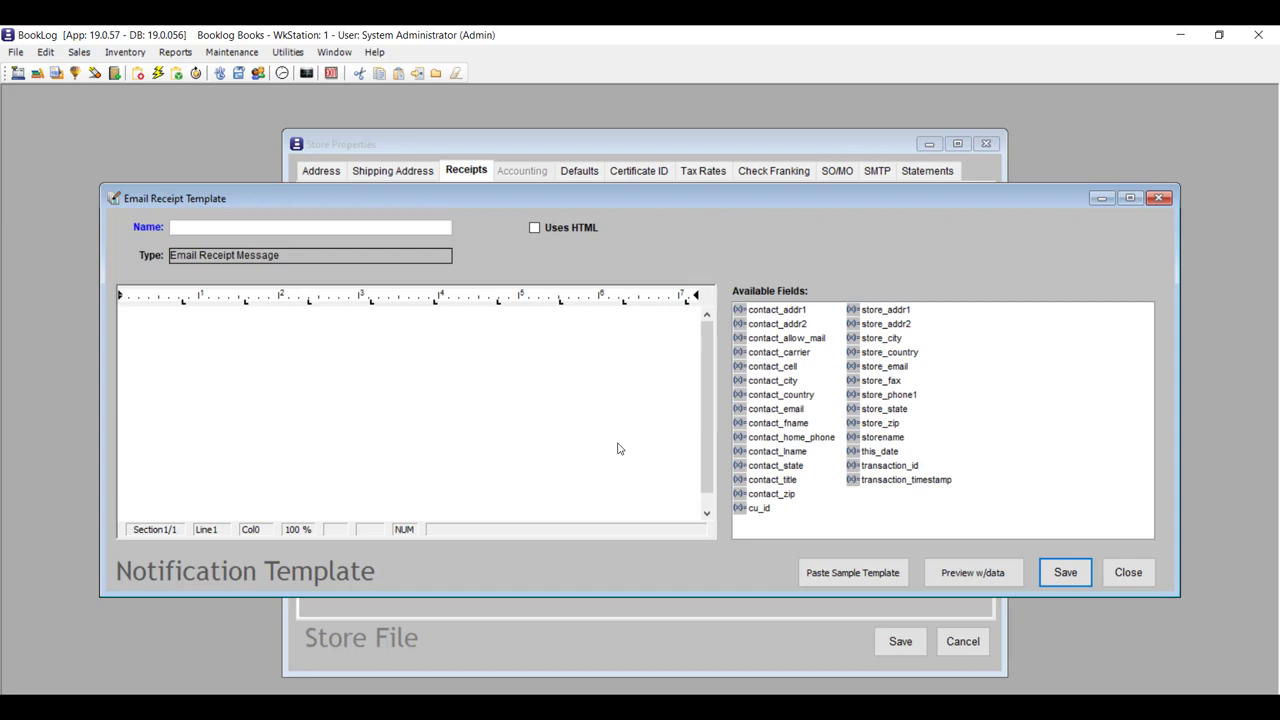
pyautogui.click(845, 584)
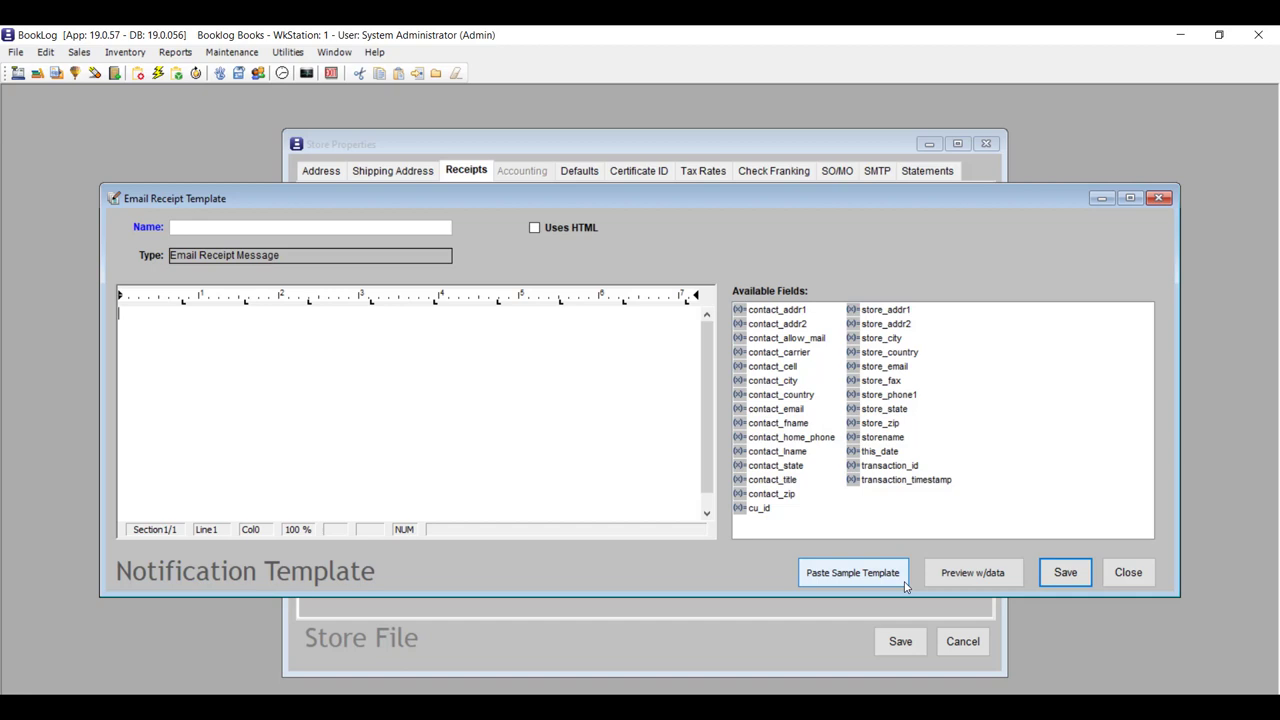
pyautogui.click(905, 585)
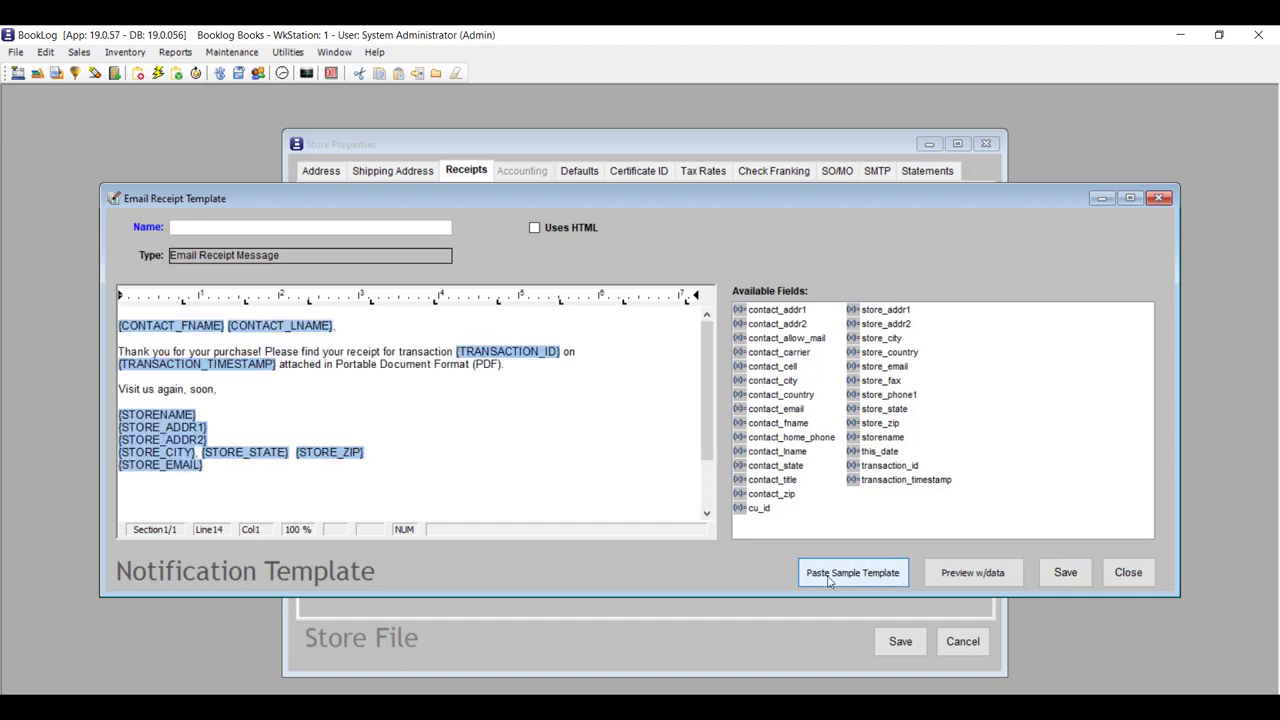
# Name the template Email Receipt, delete 'Portable Document Format (' before PDF, and save.
pyautogui.click(421, 229)
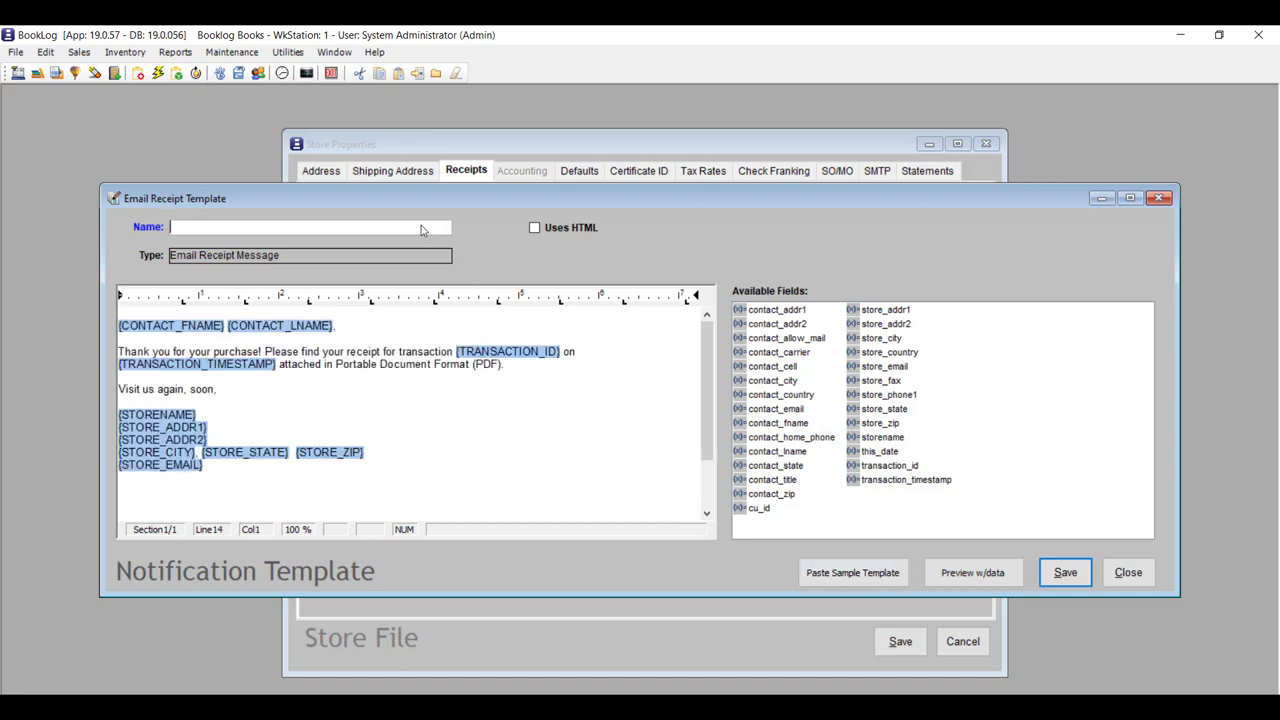
pyautogui.write('Email Receipt')
pyautogui.moveTo(476, 371); pyautogui.dragTo(335, 371)
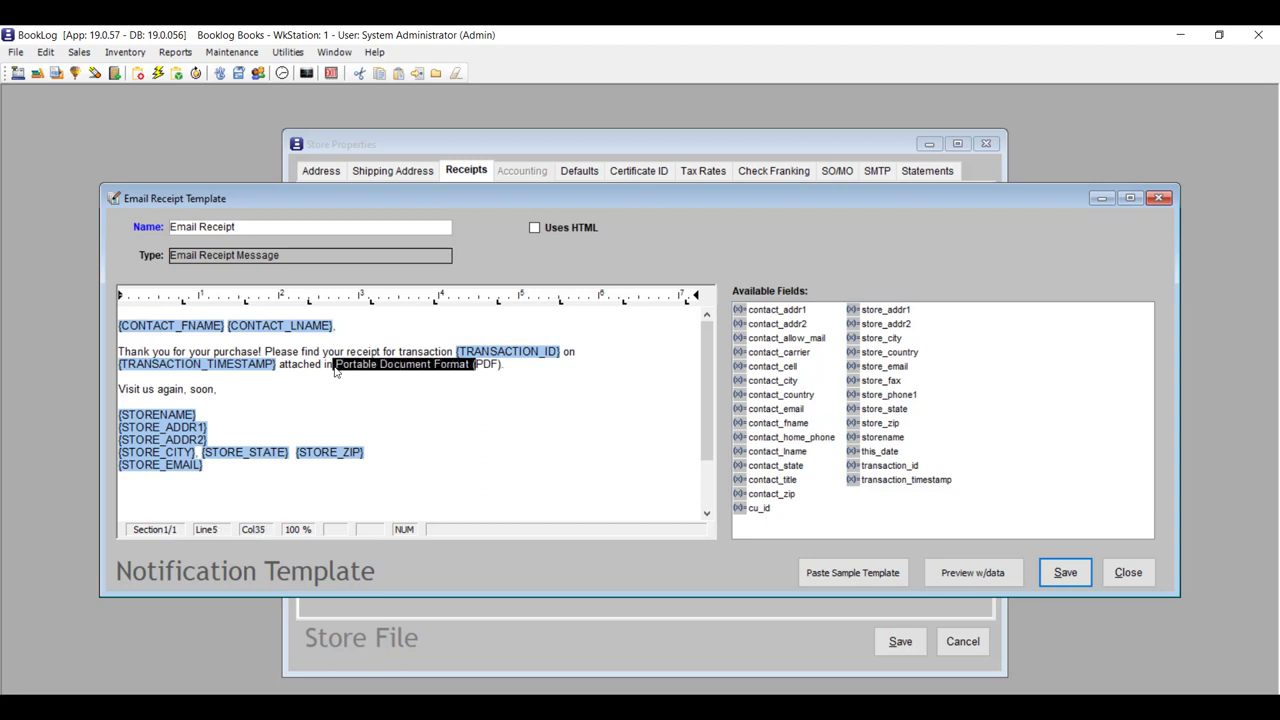
pyautogui.press('Delete')
pyautogui.press('Delete')
pyautogui.press('Right')
pyautogui.press('Right')
pyautogui.press('Right')
pyautogui.press('Right')
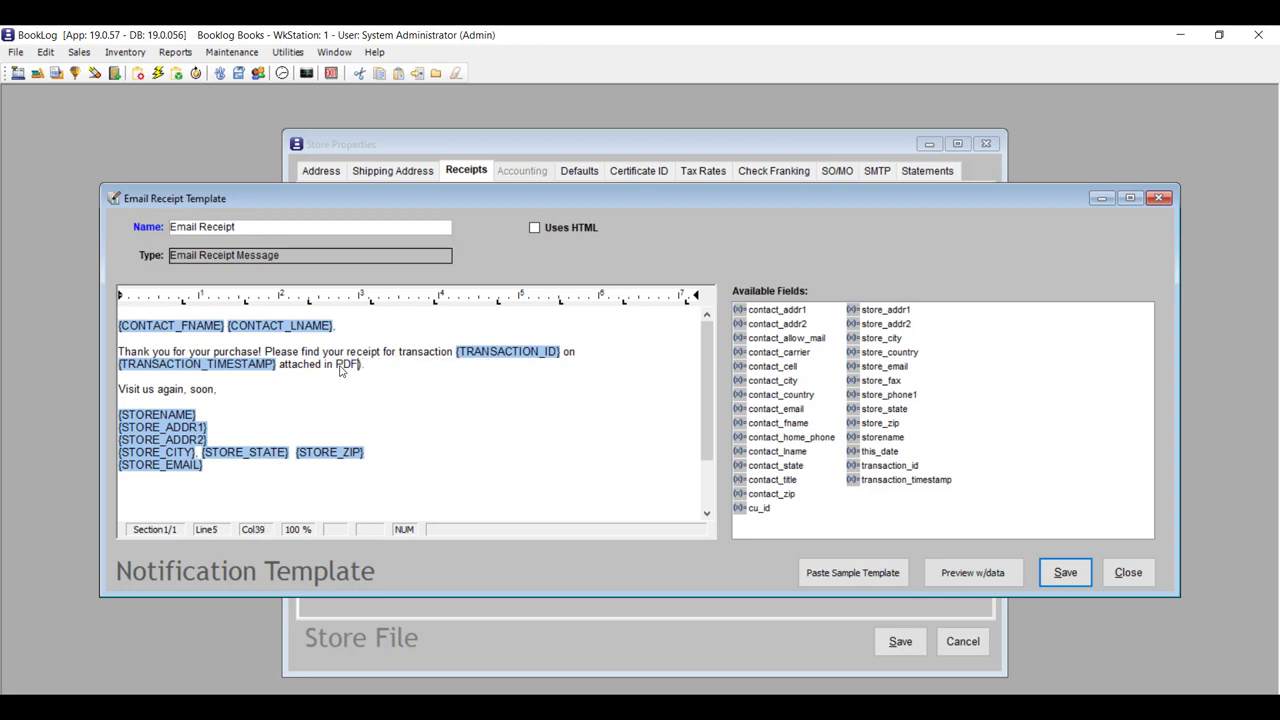
pyautogui.press('Delete')
pyautogui.press('Delete')
pyautogui.click(1062, 578)
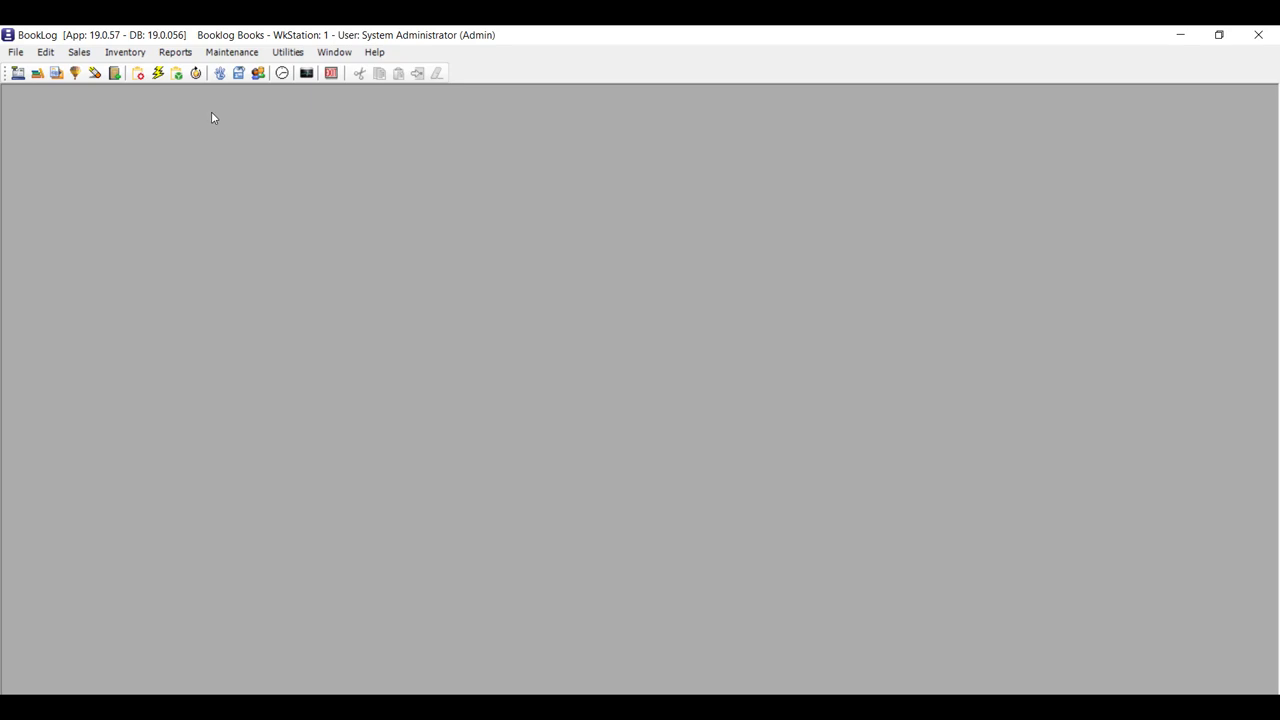
# Search the Report Pick List for 'gift' and run Gift Card/Certificate History for the entered card number.
pyautogui.click(175, 52)
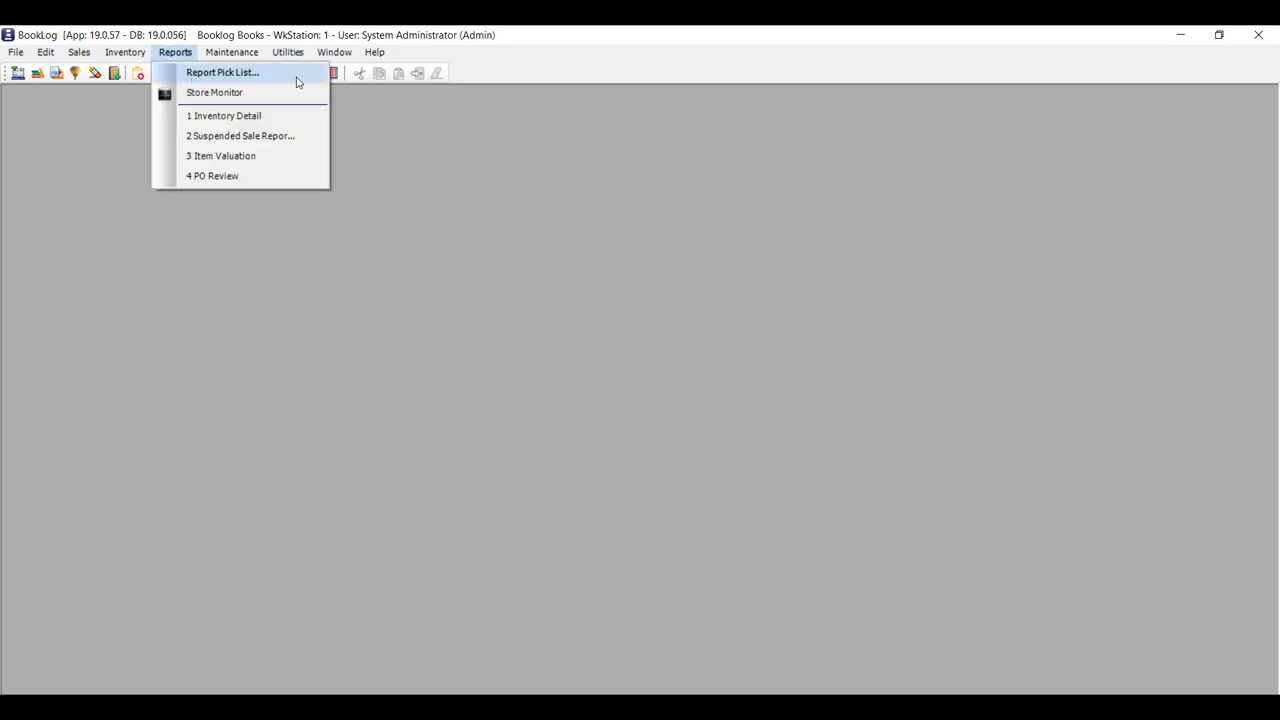
pyautogui.click(297, 82)
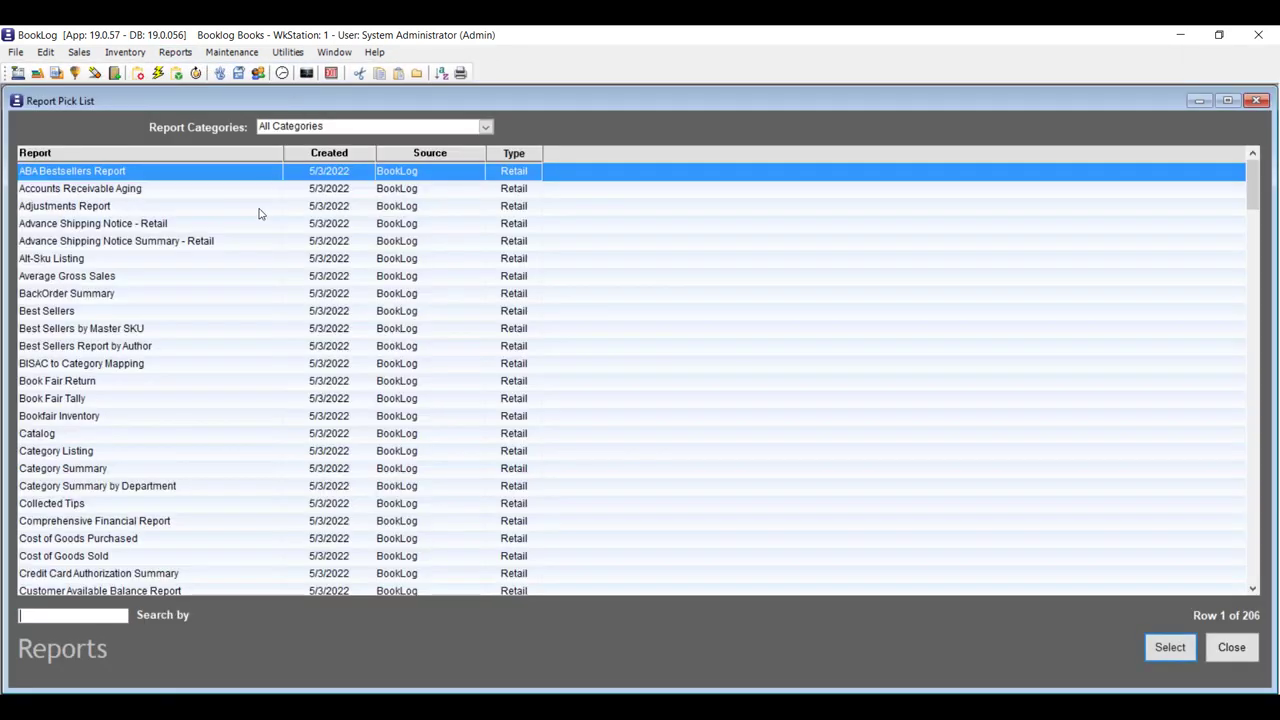
pyautogui.write('gift')
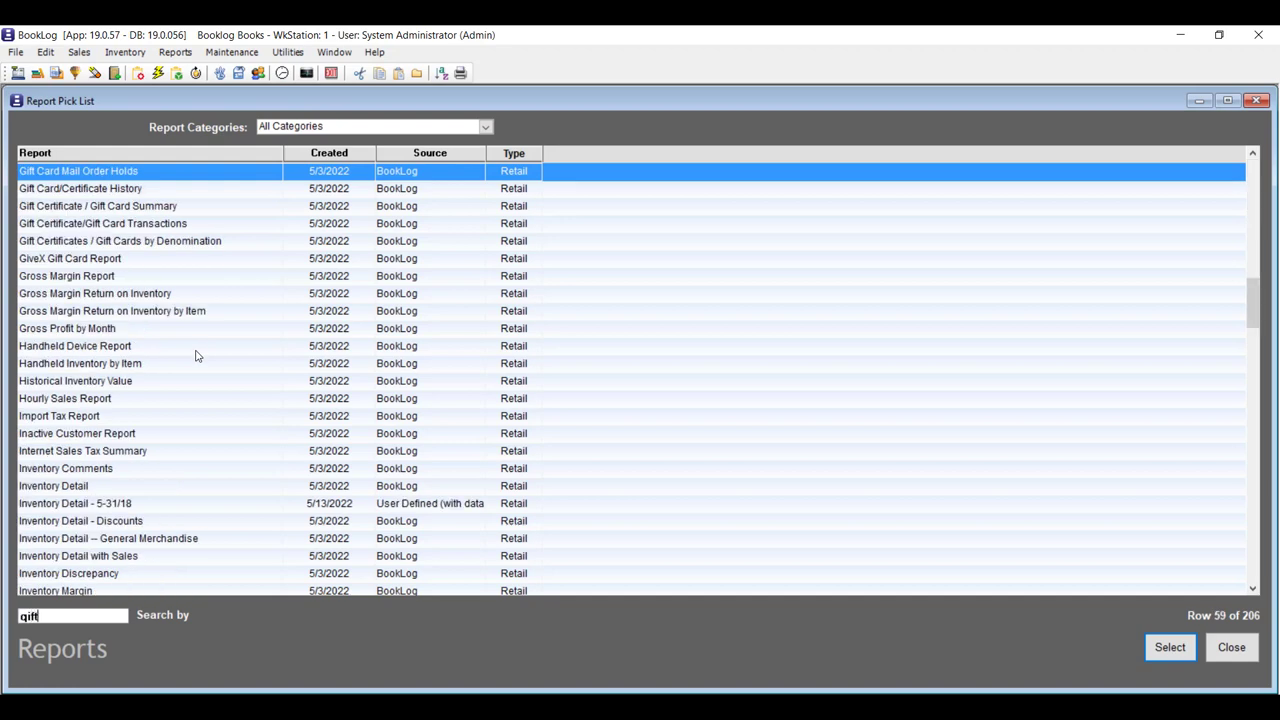
pyautogui.click(170, 191)
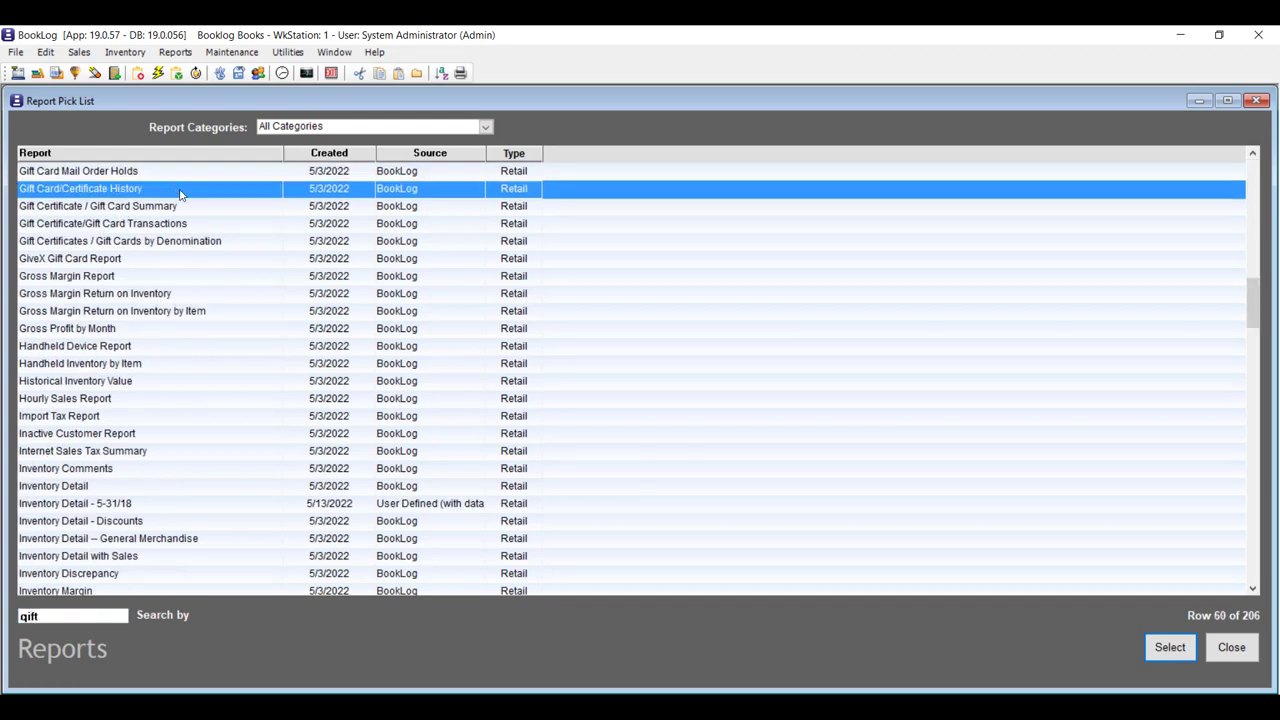
pyautogui.doubleClick(180, 193)
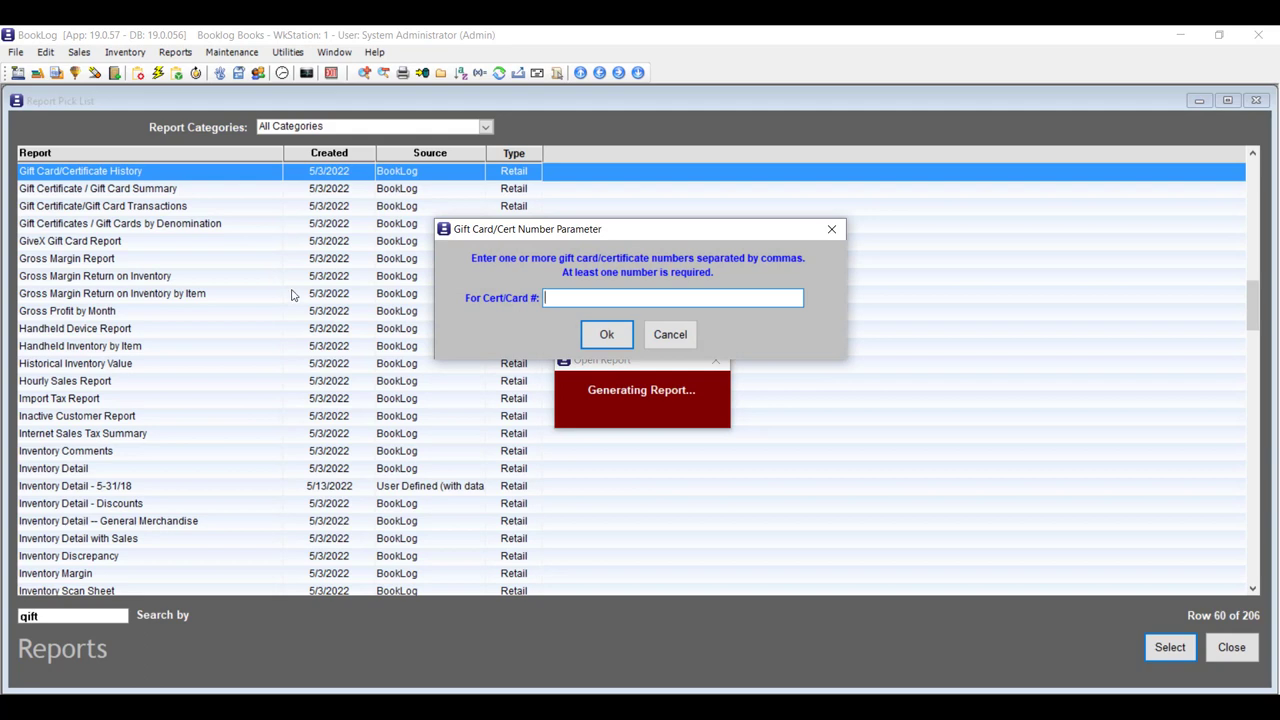
pyautogui.write('G 000000250')
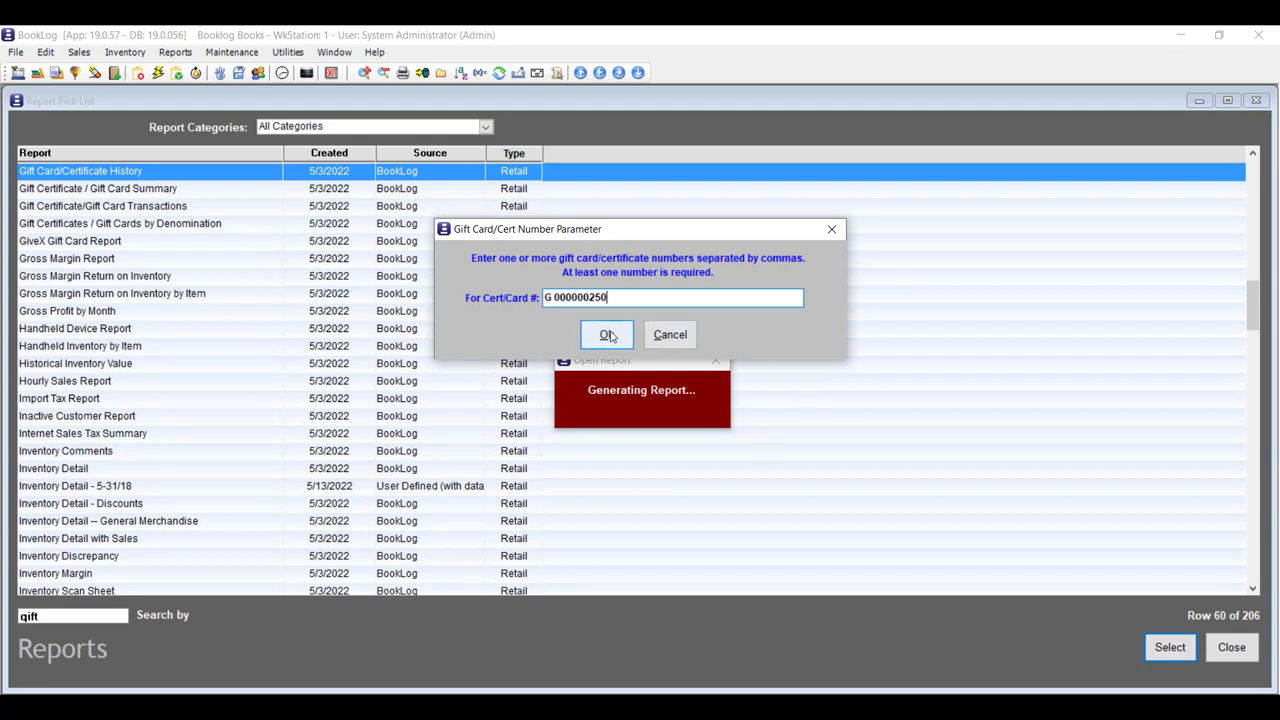
pyautogui.click(609, 336)
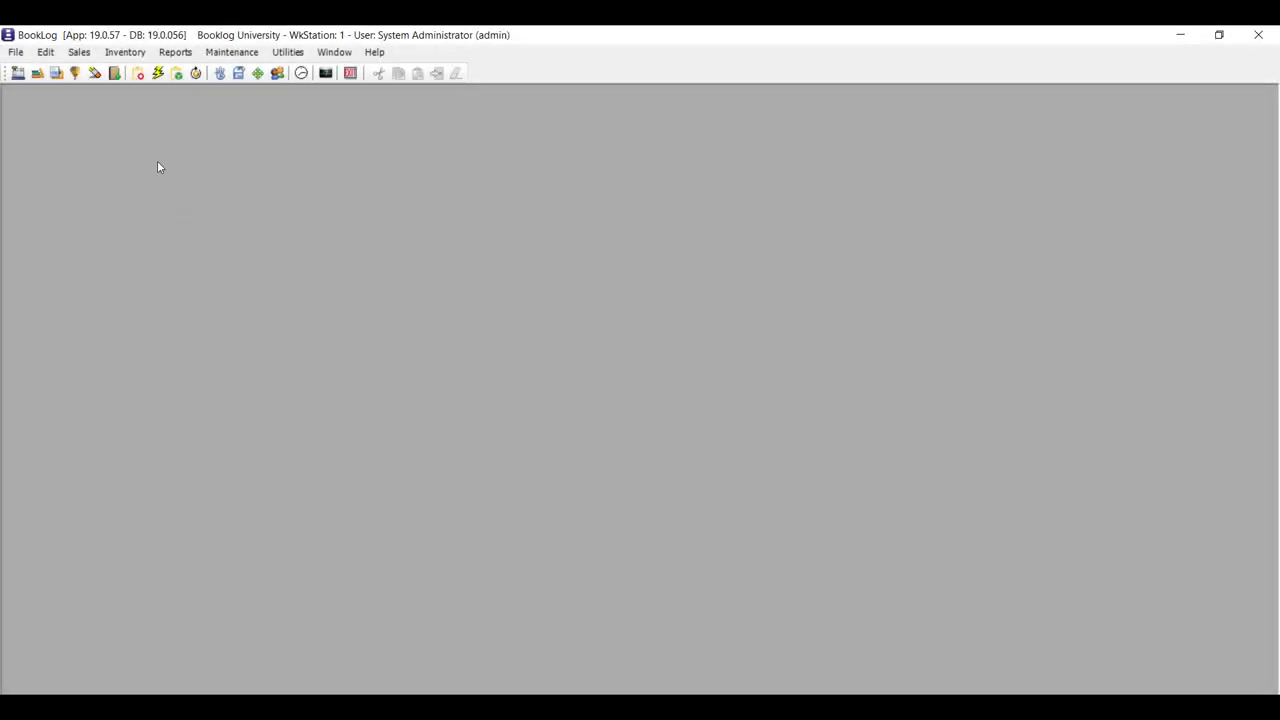
# Refund the latest mail order, returning CAPITAL OF PAIN and the Desnos poems used, reason Dropped Class.
pyautogui.click(56, 73)
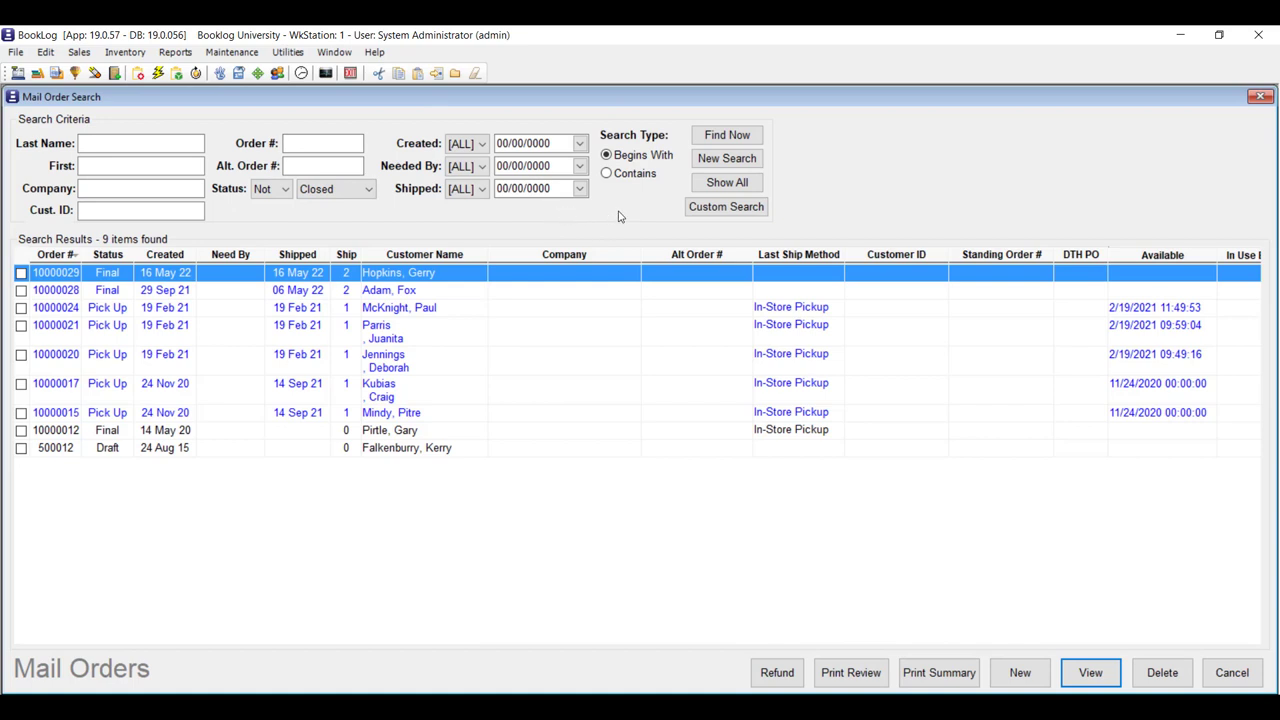
pyautogui.click(607, 173)
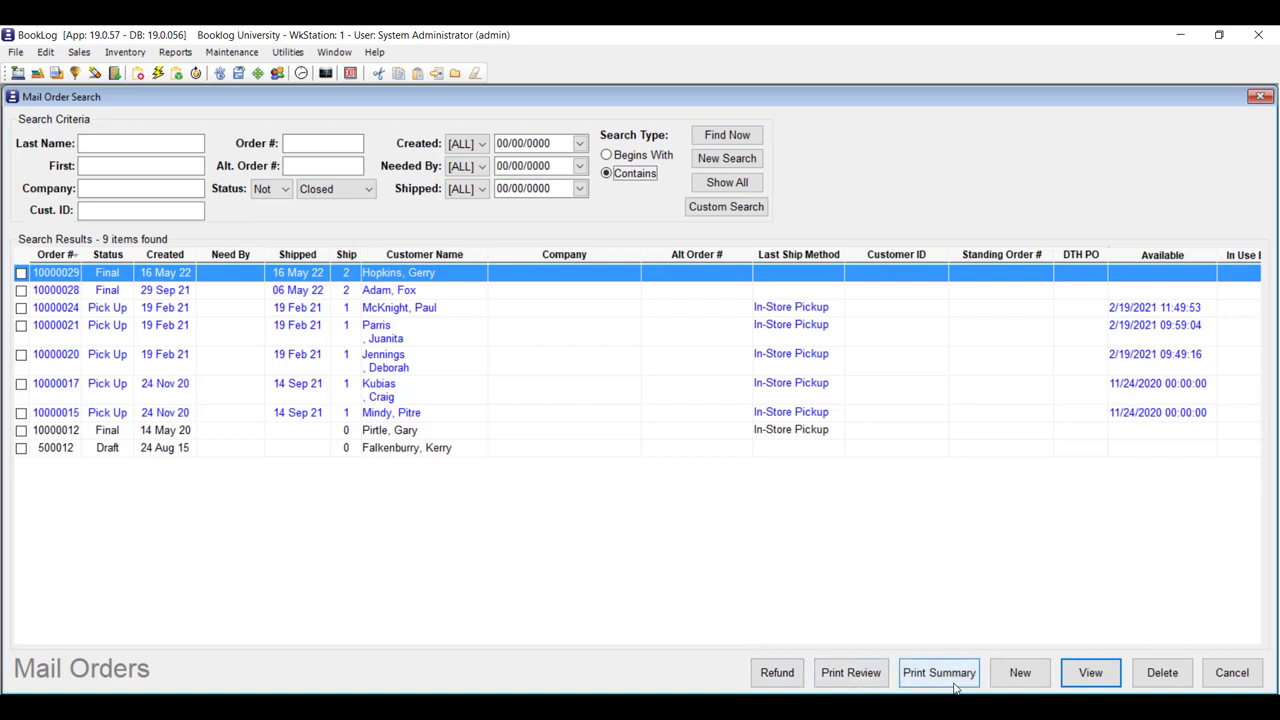
pyautogui.click(777, 673)
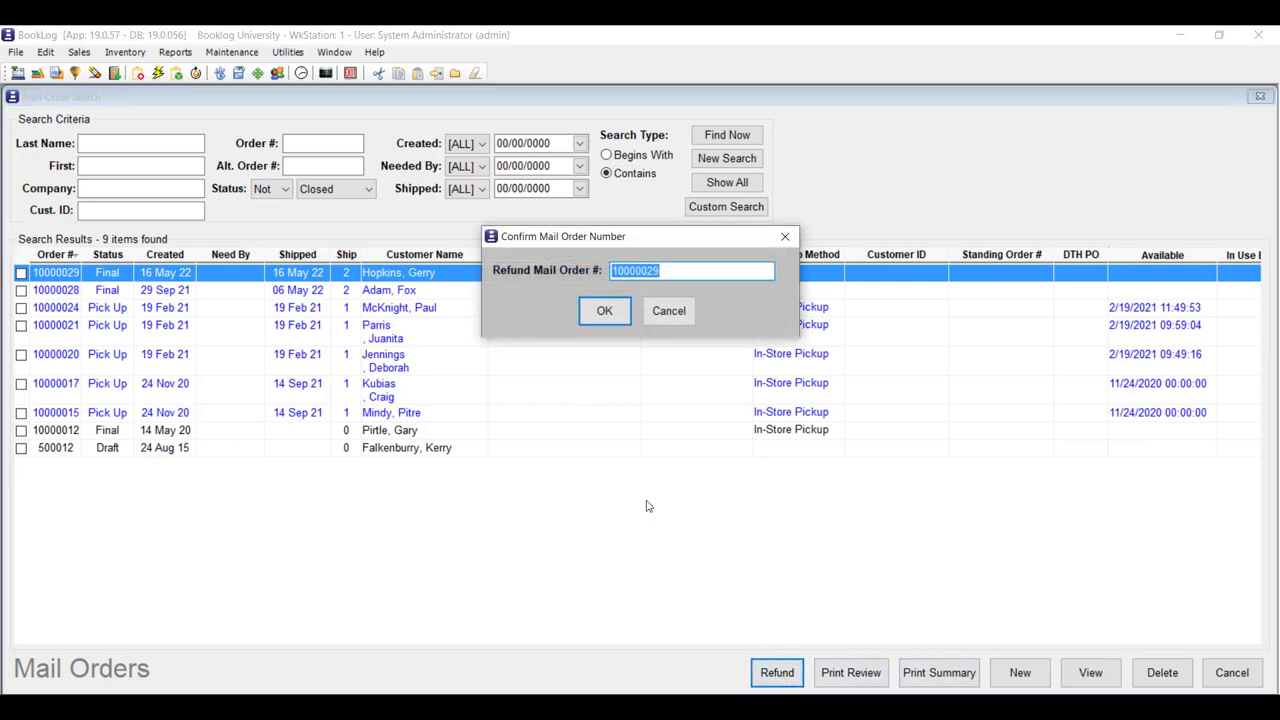
pyautogui.click(616, 320)
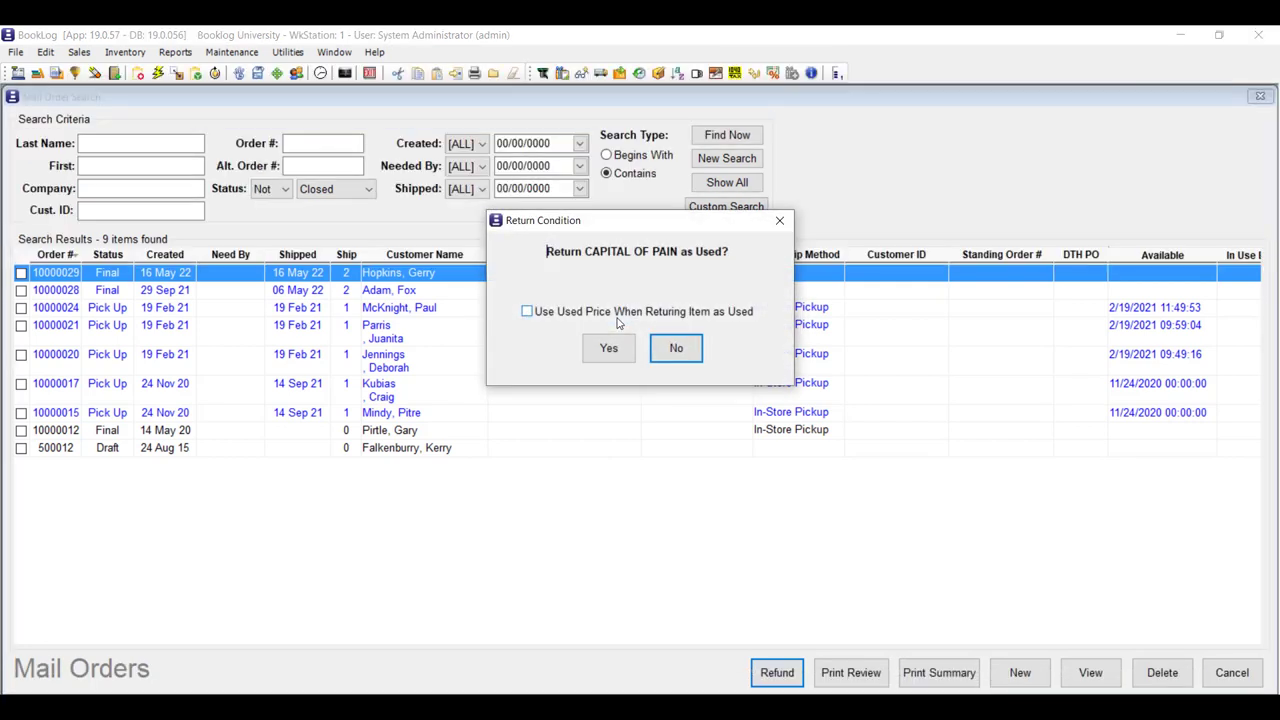
pyautogui.click(609, 348)
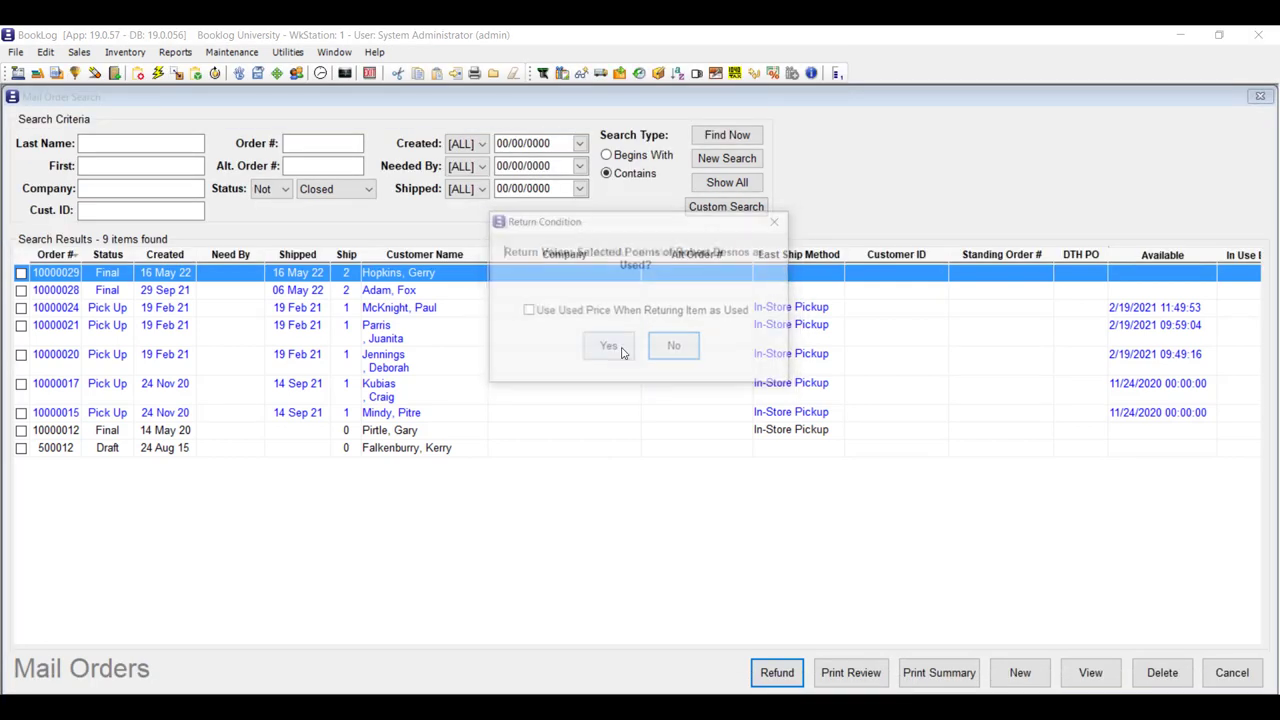
pyautogui.click(620, 350)
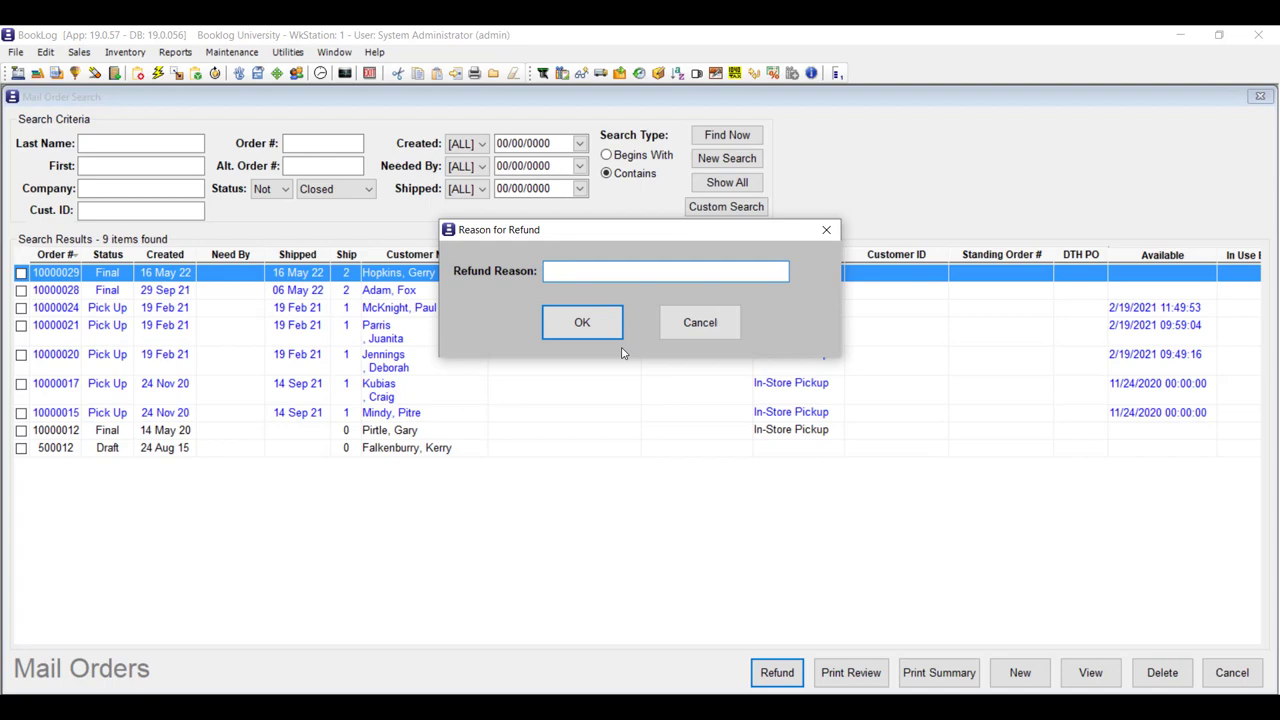
pyautogui.write('Dropped Class')
pyautogui.click(582, 322)
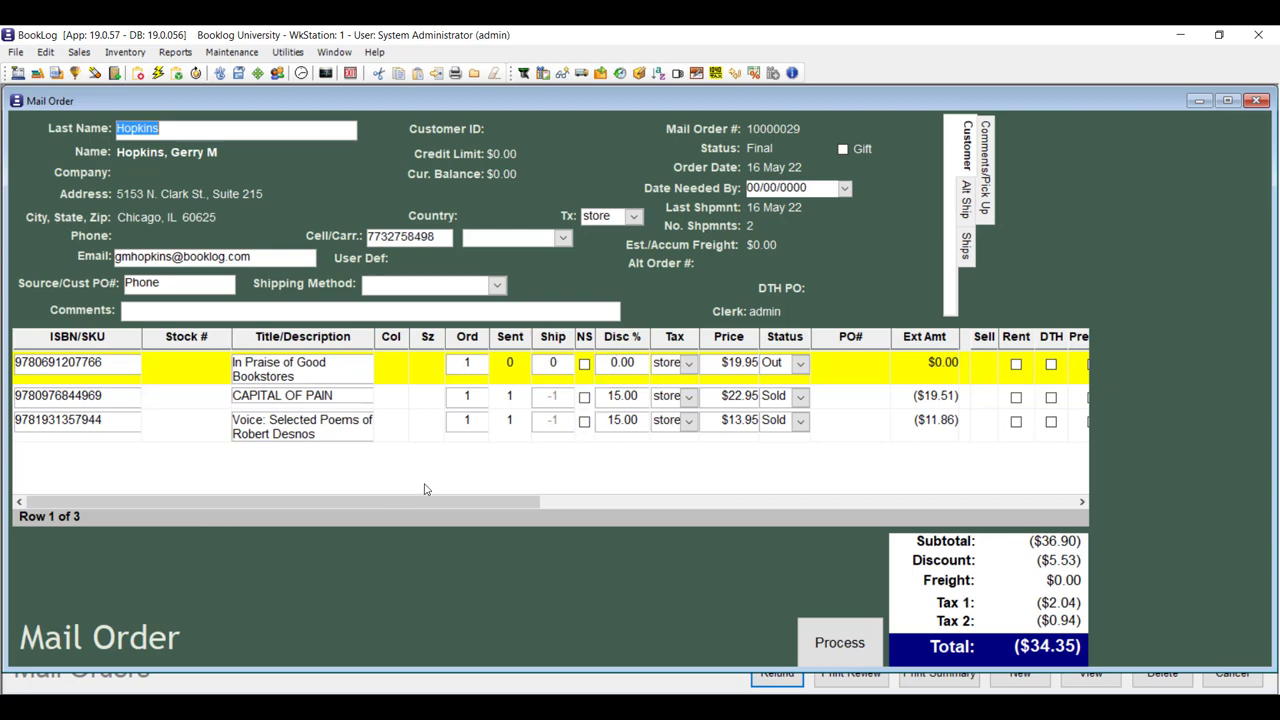
# Review the mail order's Ships, Customer and Comments/Pick Up tabs.
pyautogui.click(106, 368)
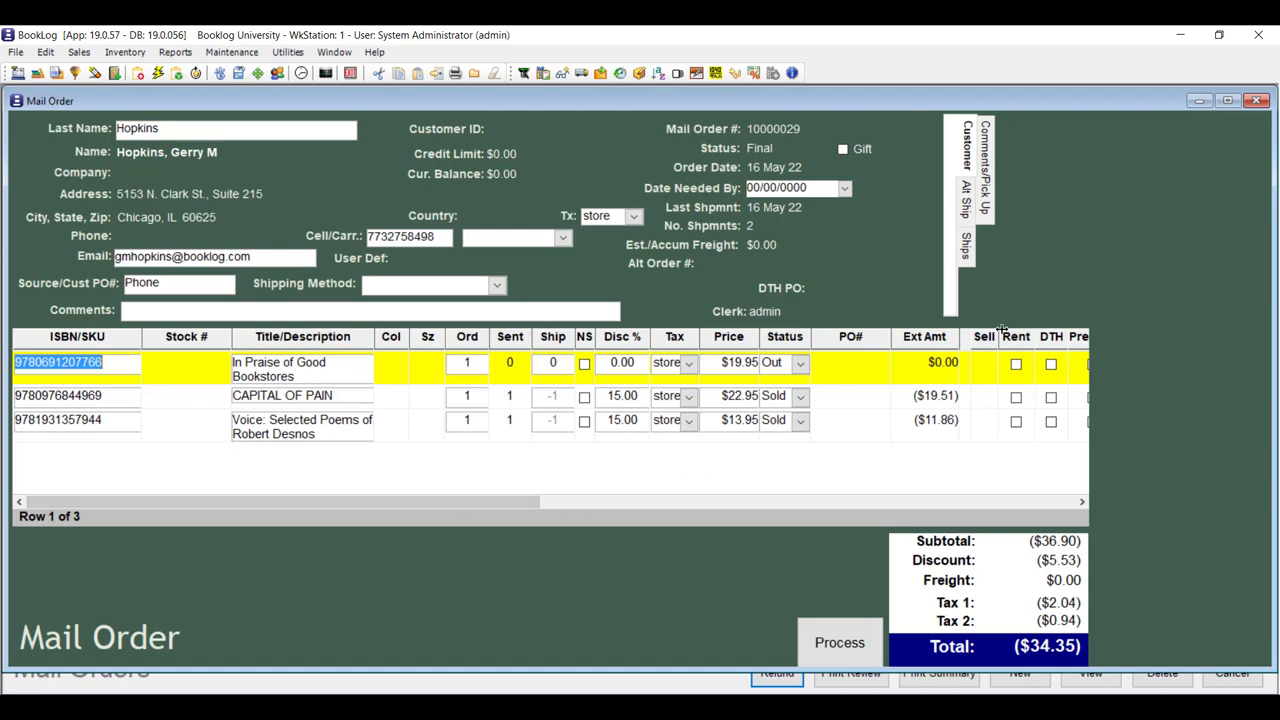
pyautogui.click(969, 255)
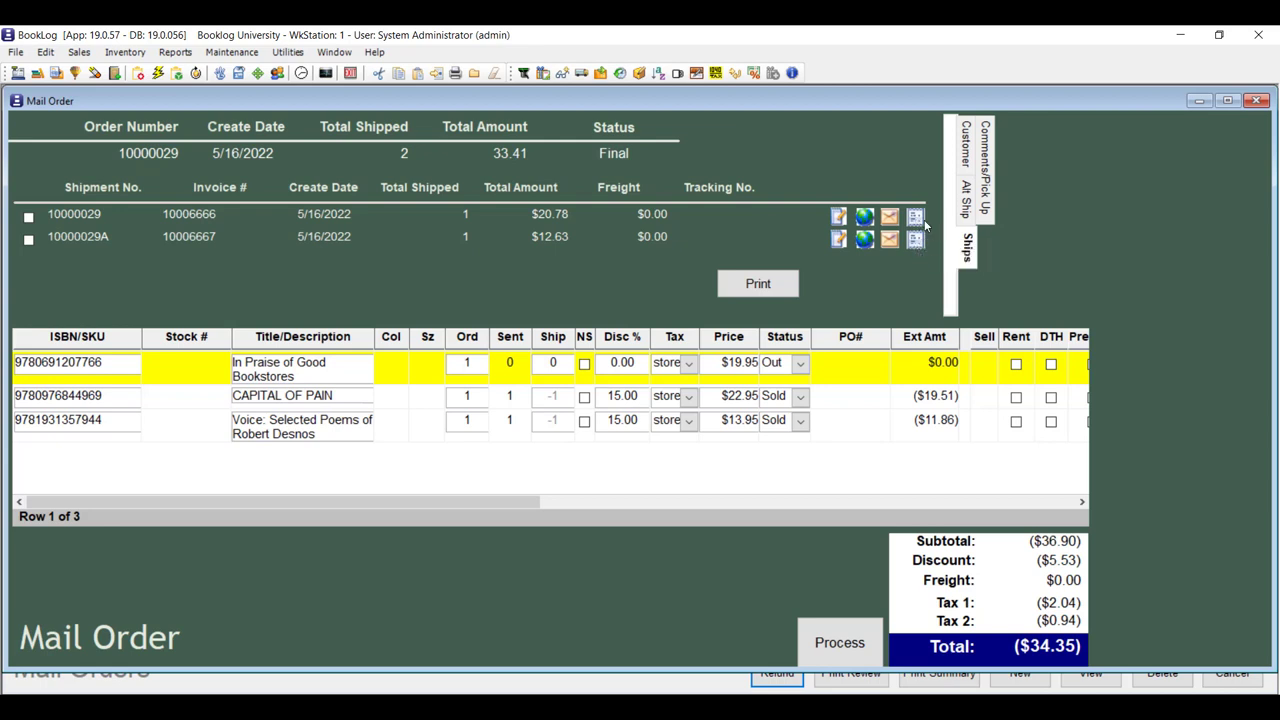
pyautogui.click(965, 150)
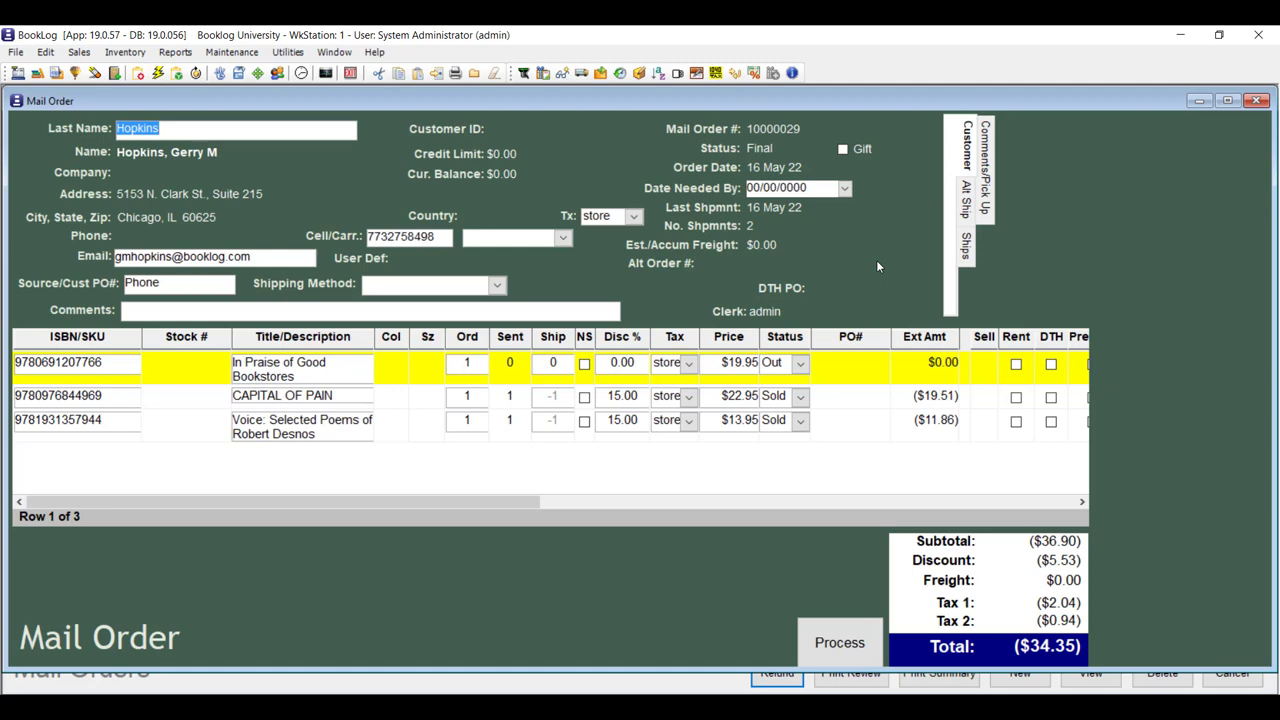
pyautogui.moveTo(491, 501); pyautogui.dragTo(624, 502)
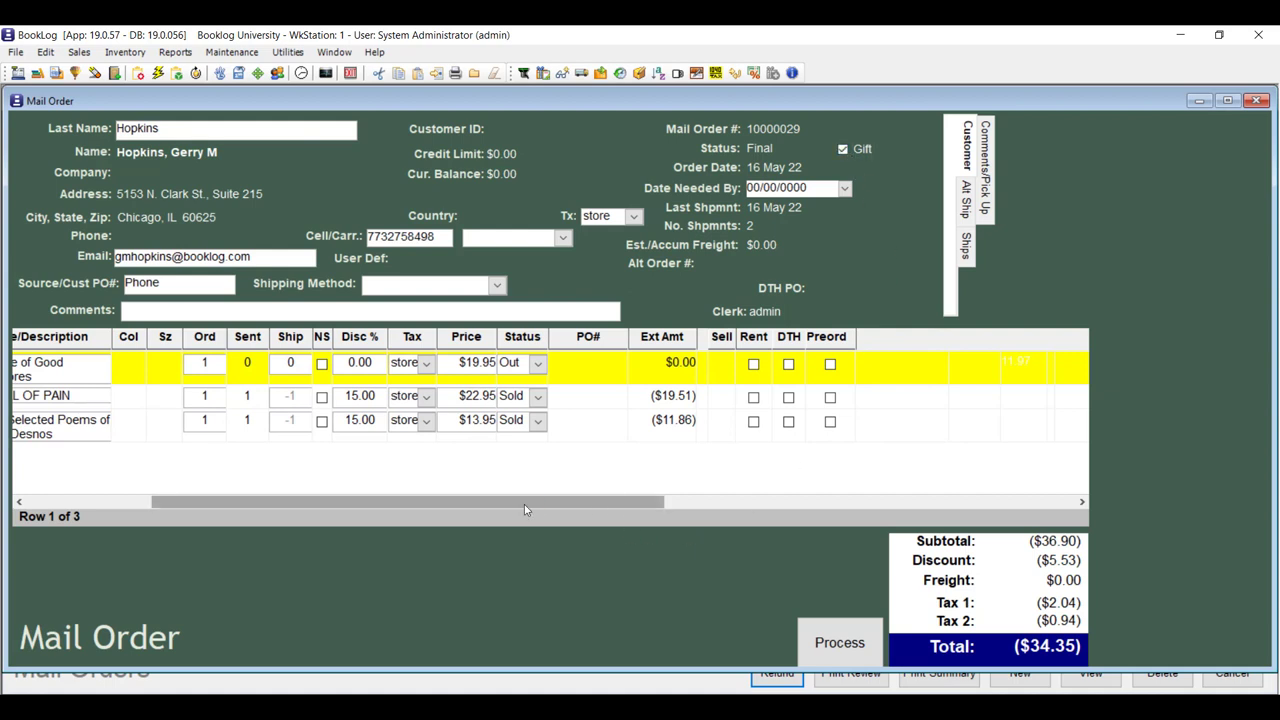
pyautogui.moveTo(524, 502); pyautogui.dragTo(210, 510)
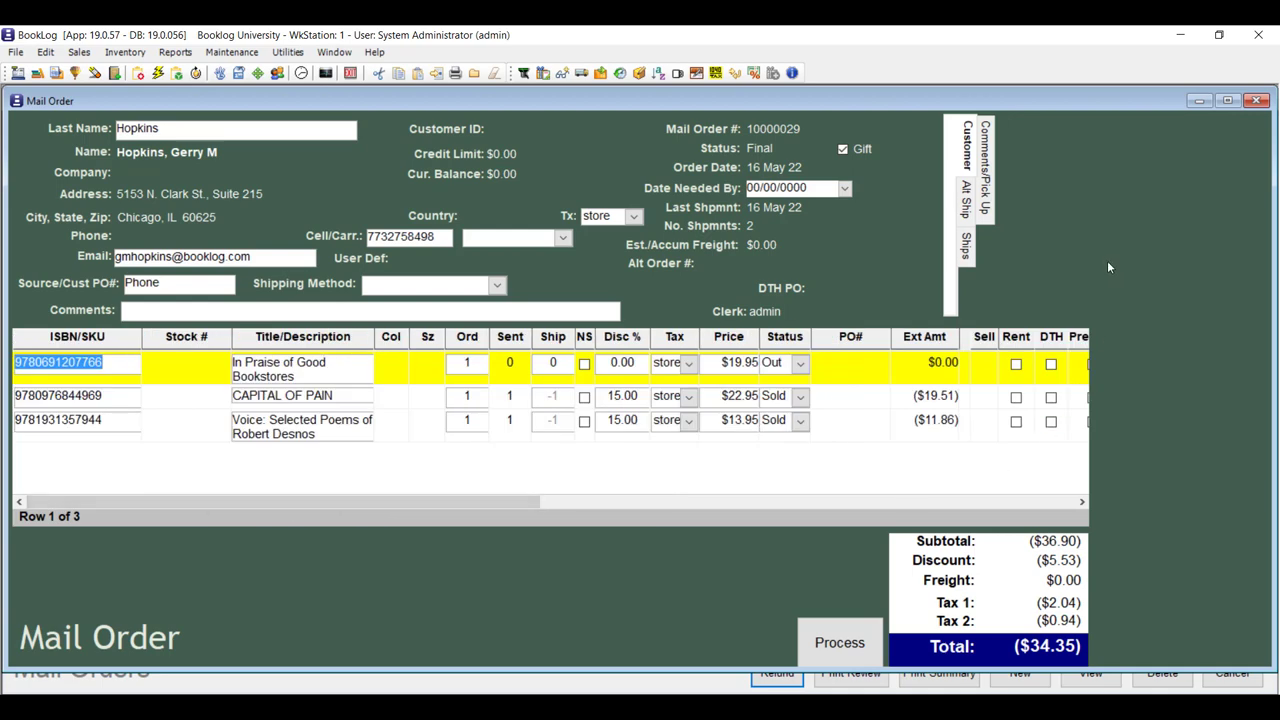
pyautogui.click(990, 152)
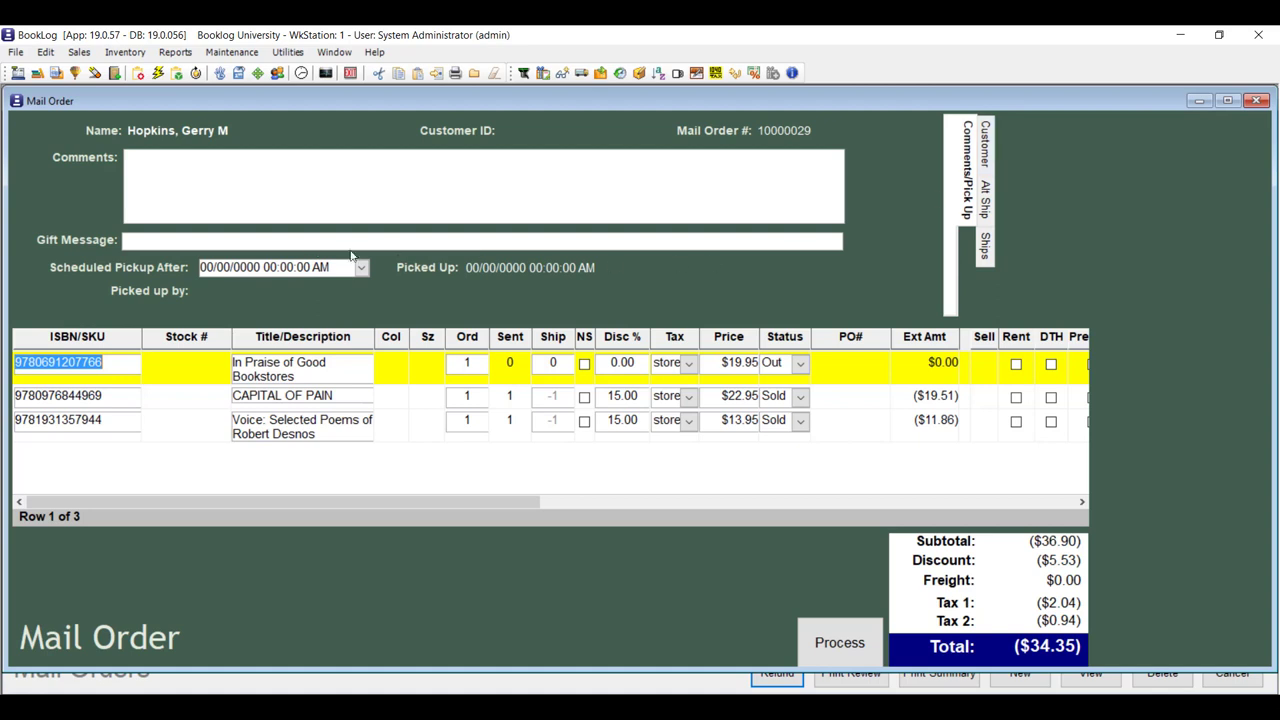
# Mark the order as a gift and set In Praise of Good Bookstores to no substitution.
pyautogui.click(145, 247)
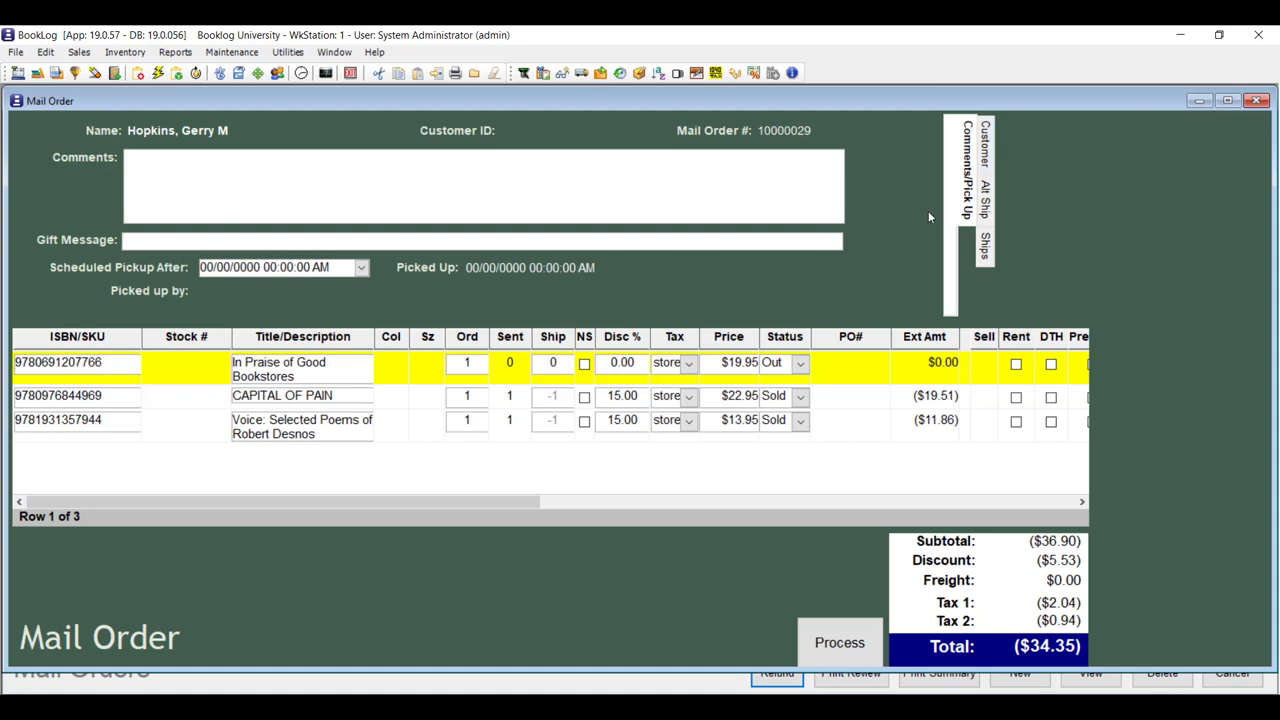
pyautogui.click(970, 164)
pyautogui.click(988, 160)
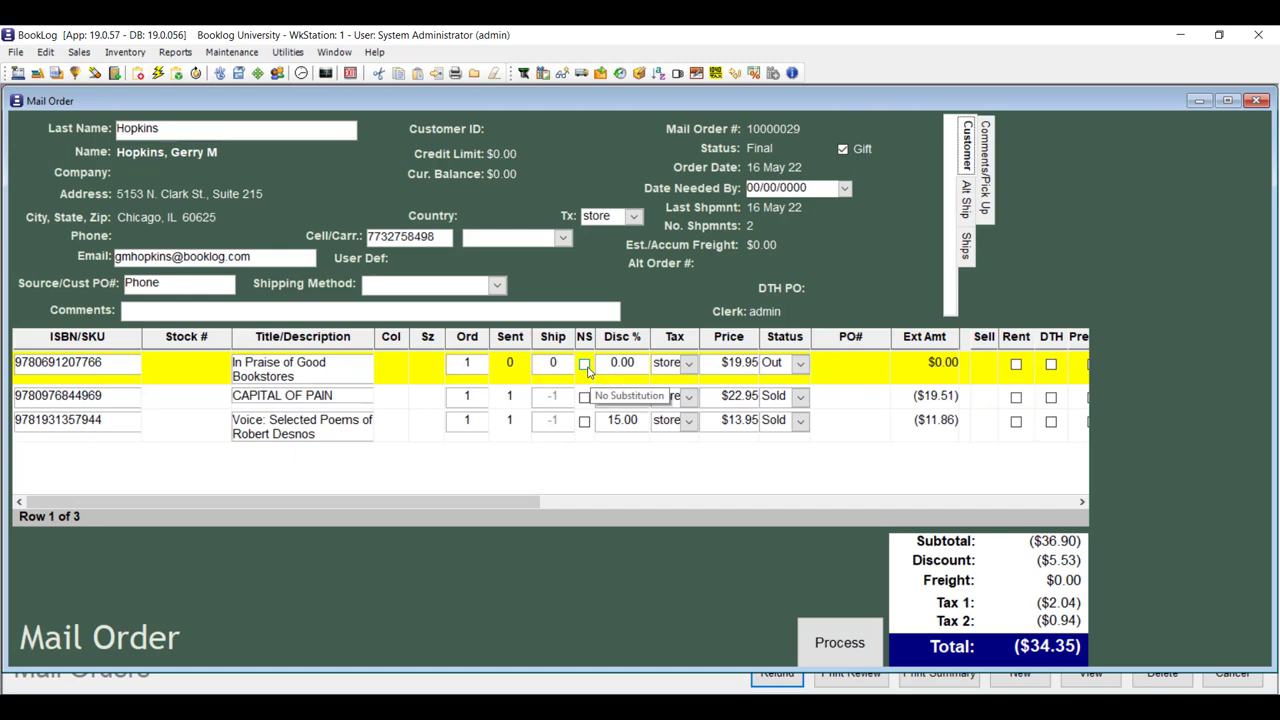
pyautogui.click(585, 365)
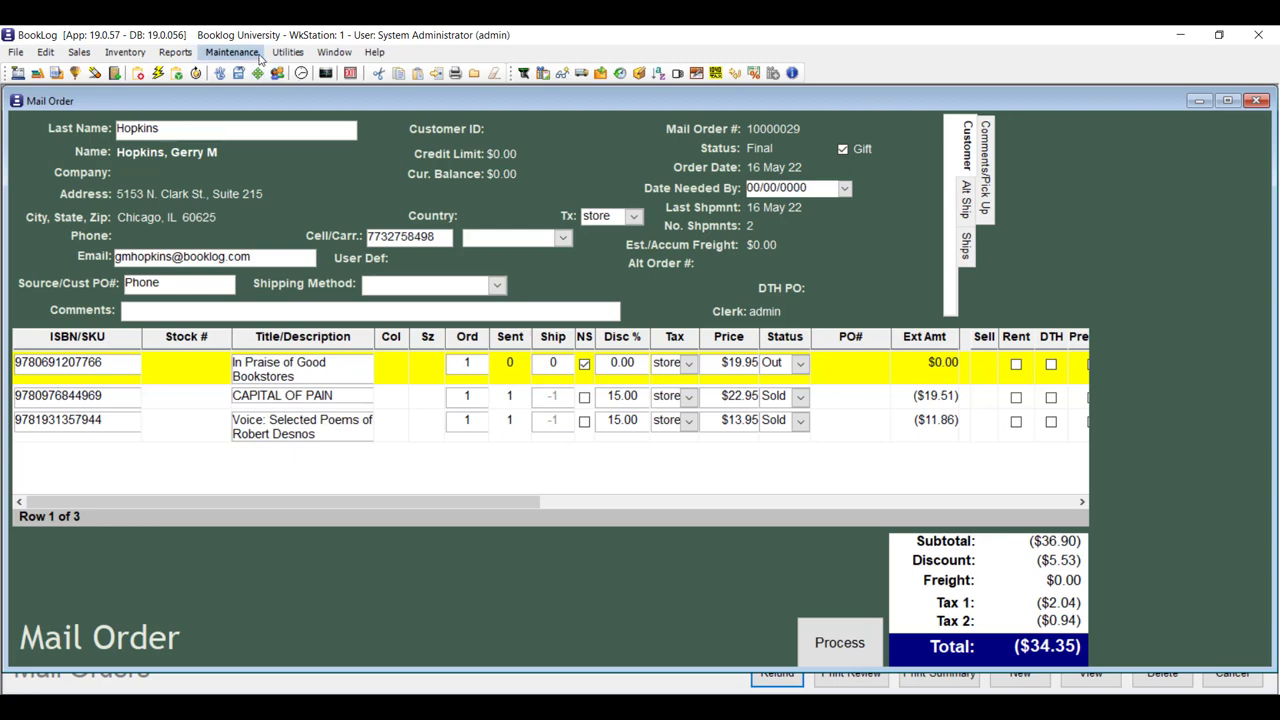
pyautogui.click(256, 55)
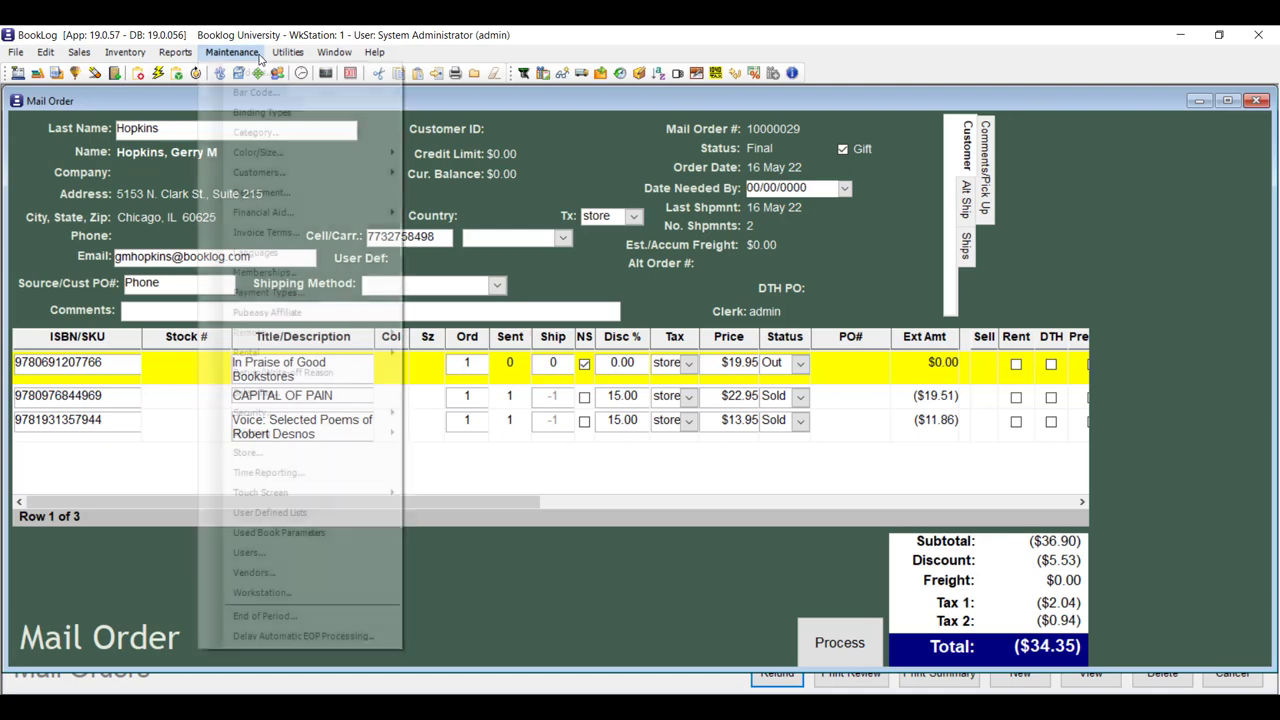
pyautogui.click(281, 449)
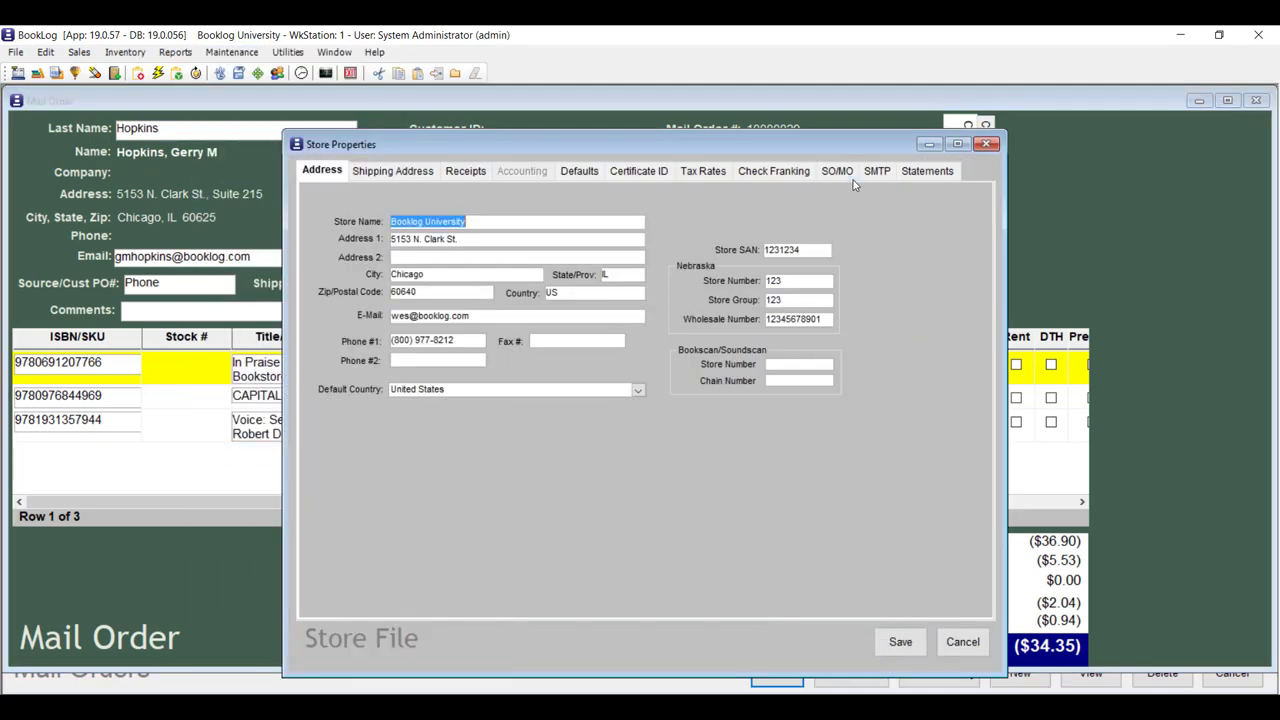
pyautogui.click(840, 172)
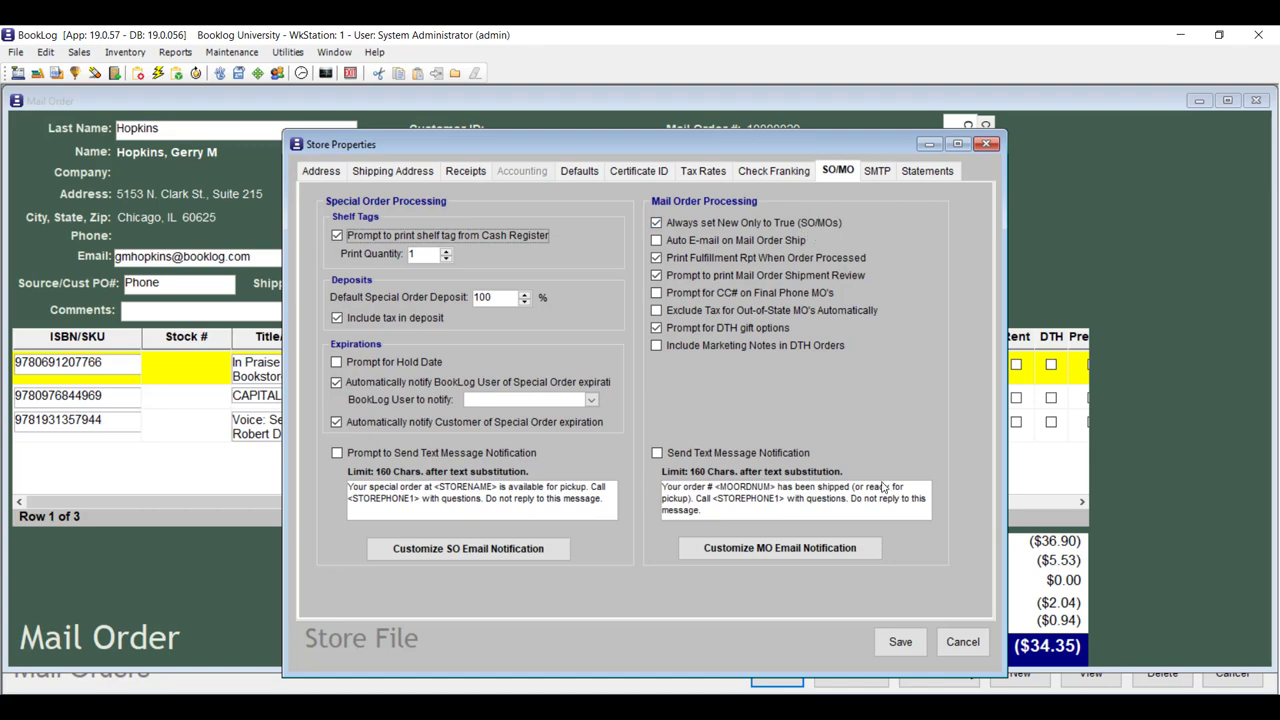
pyautogui.click(960, 640)
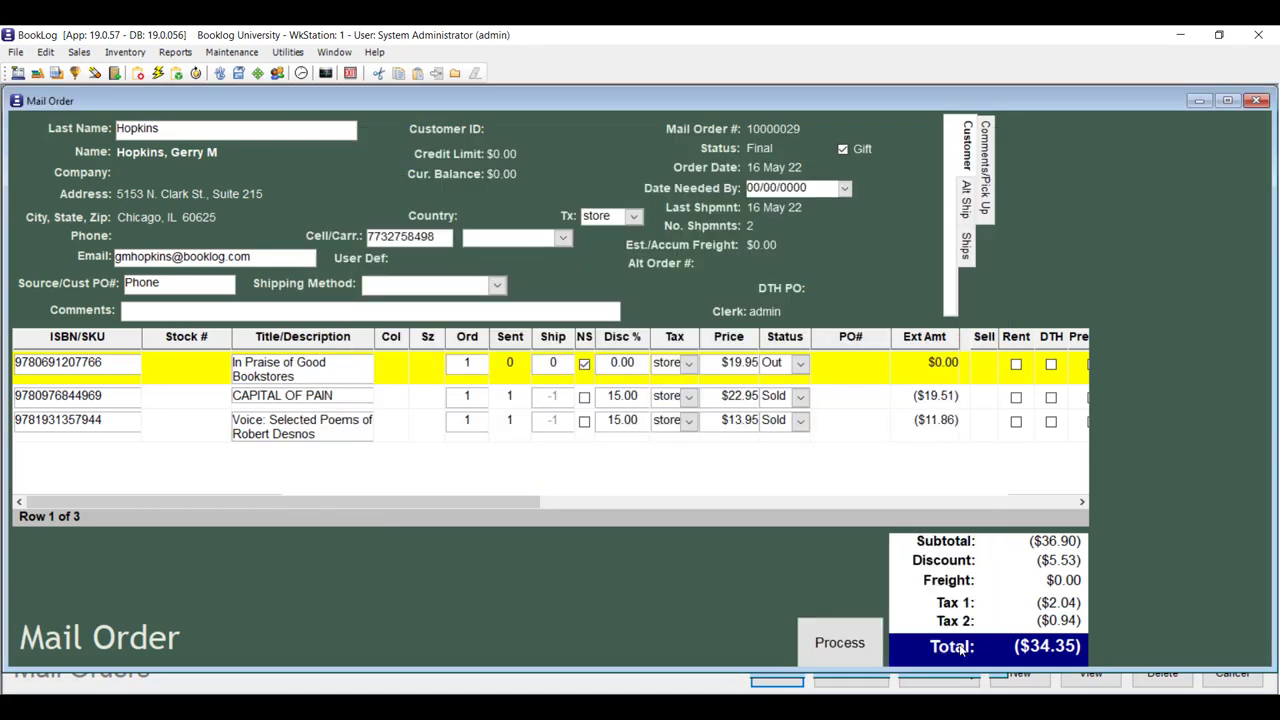
# Discard the mail order's changes, leaving Date Needed By unset at 00/00/0000.
pyautogui.click(845, 189)
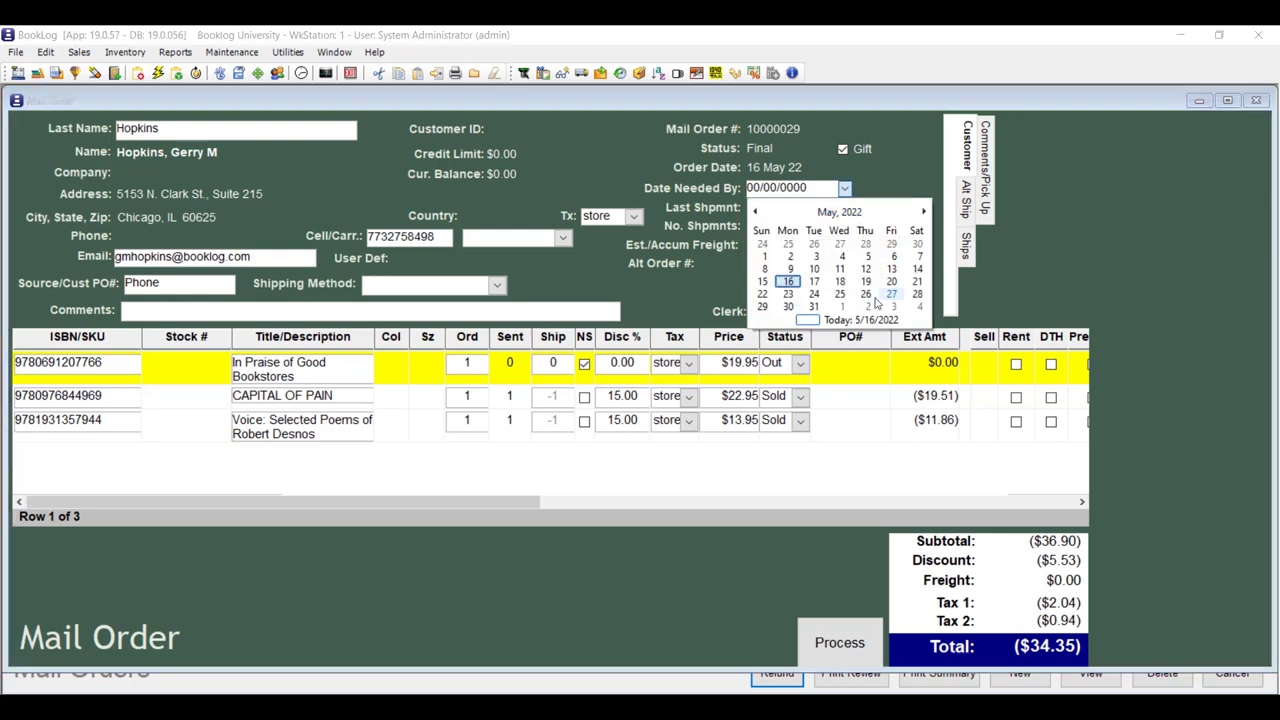
pyautogui.click(888, 188)
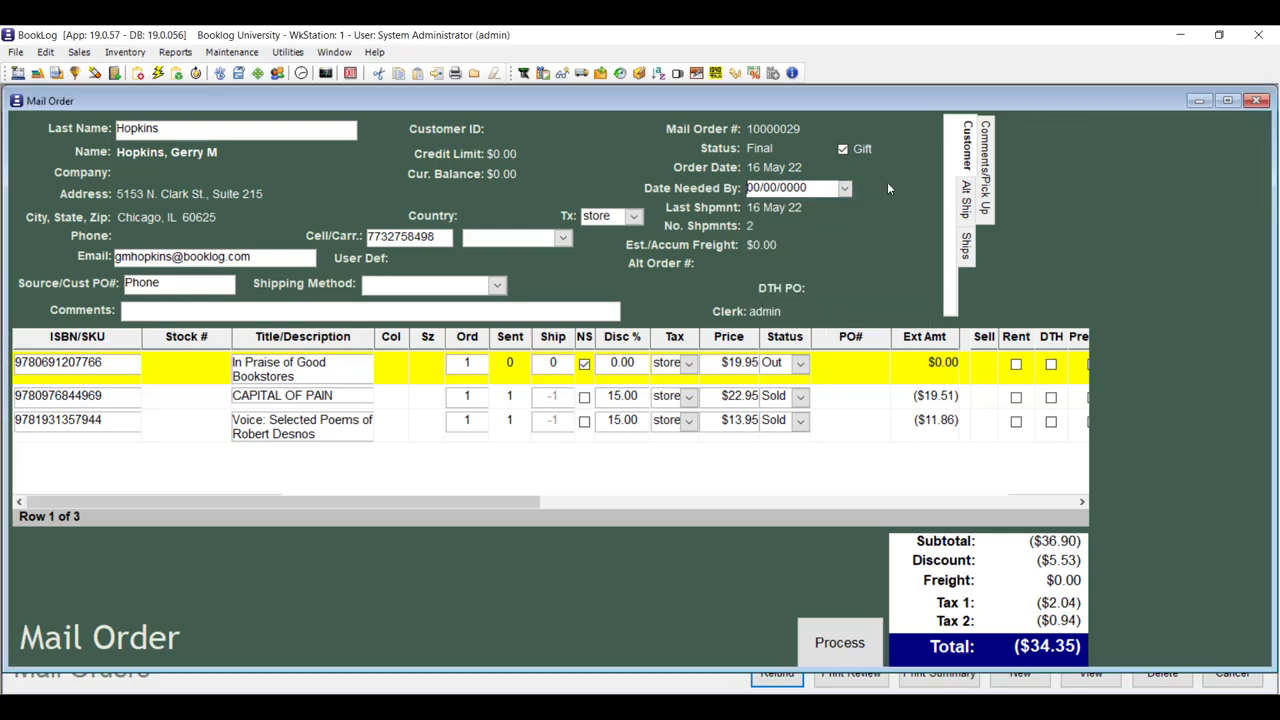
pyautogui.click(1257, 100)
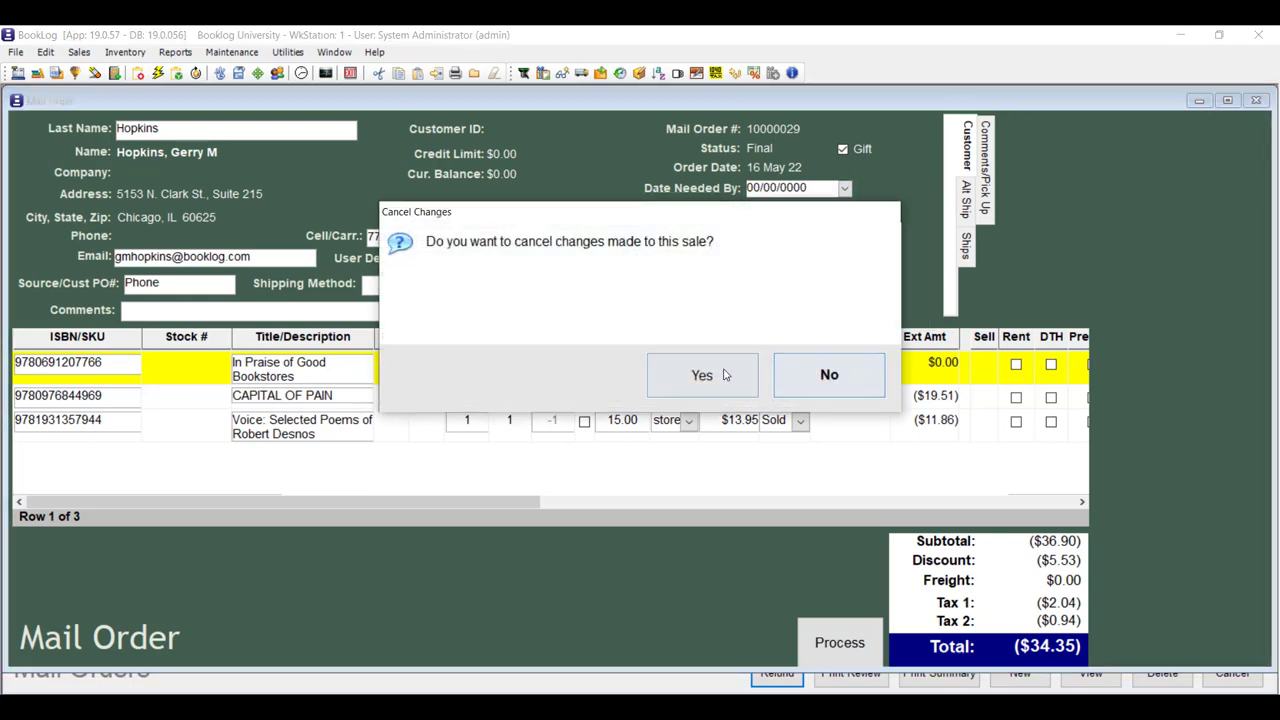
pyautogui.click(705, 374)
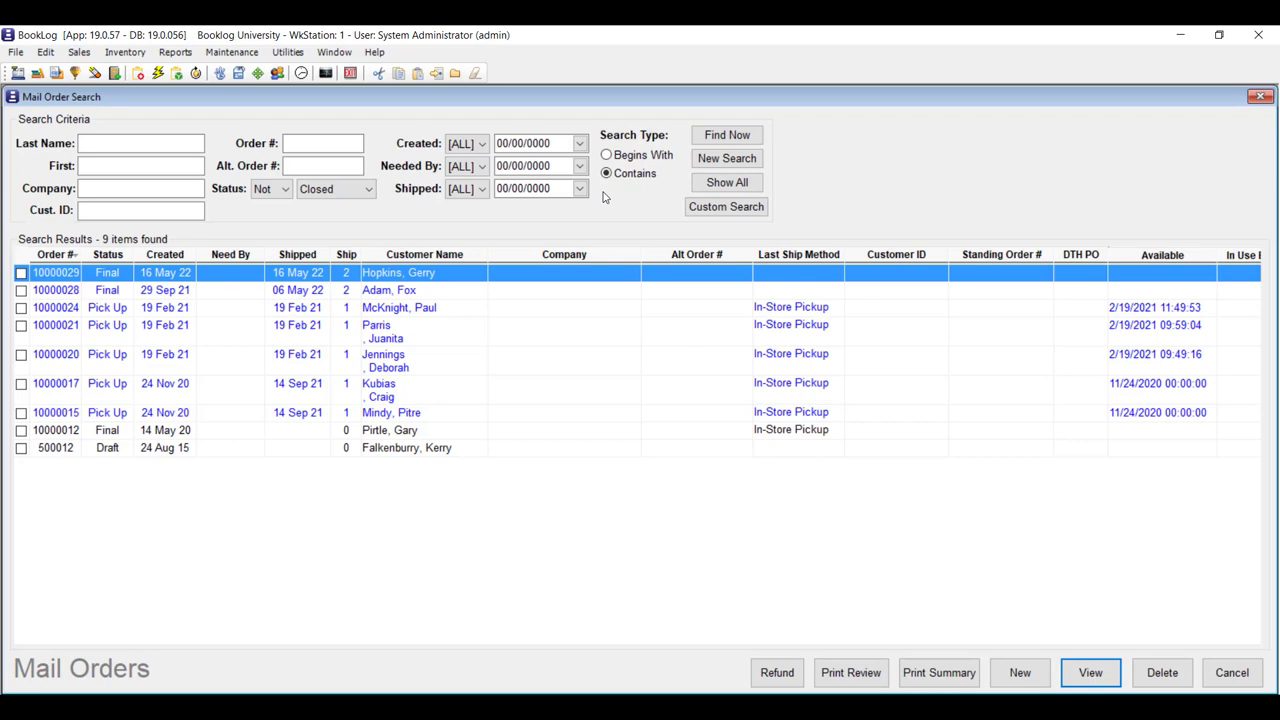
# Filter the Report Pick List by 'mai' and review Mail Orders by Date Needed, keeping comparison [Any].
pyautogui.click(175, 52)
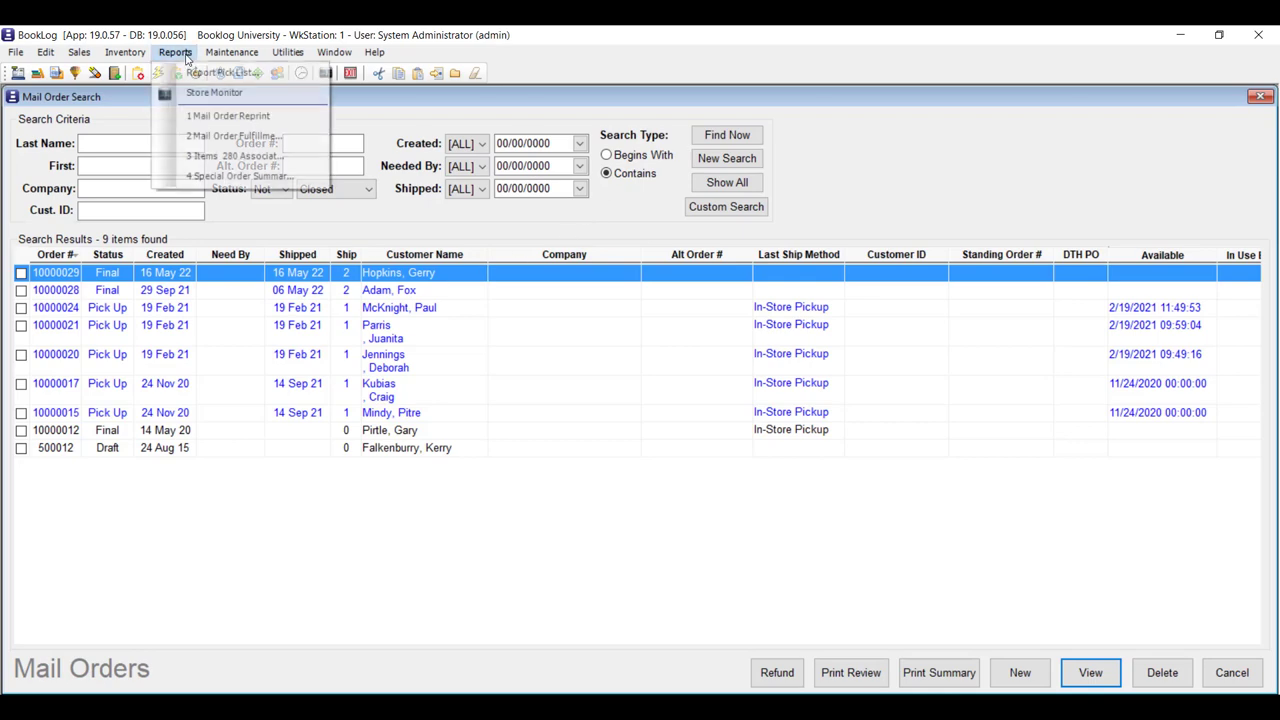
pyautogui.click(203, 74)
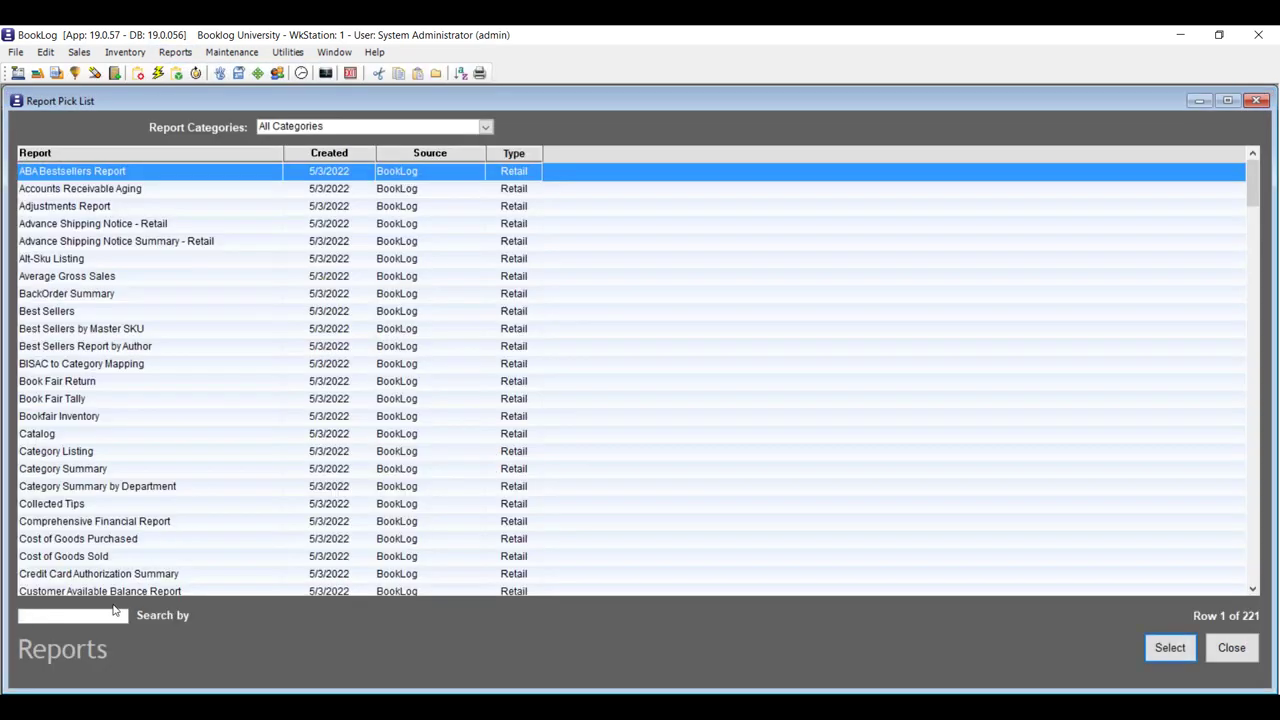
pyautogui.write('mail')
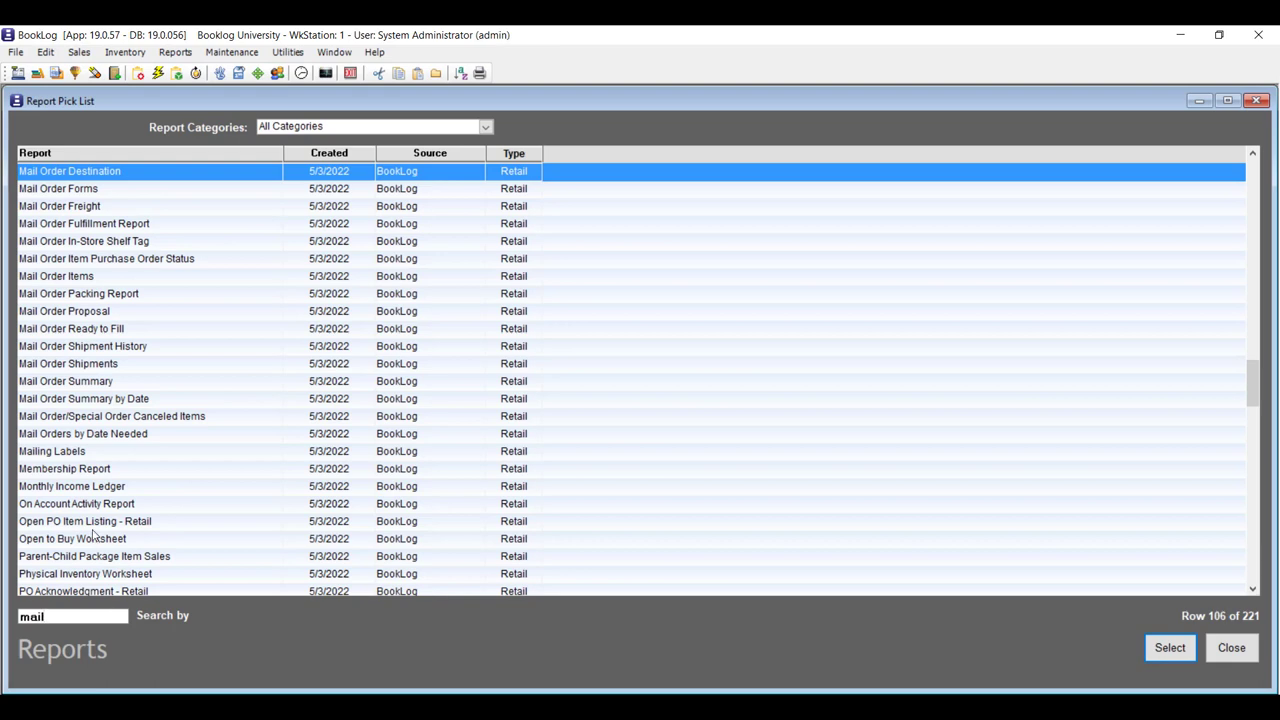
pyautogui.click(181, 436)
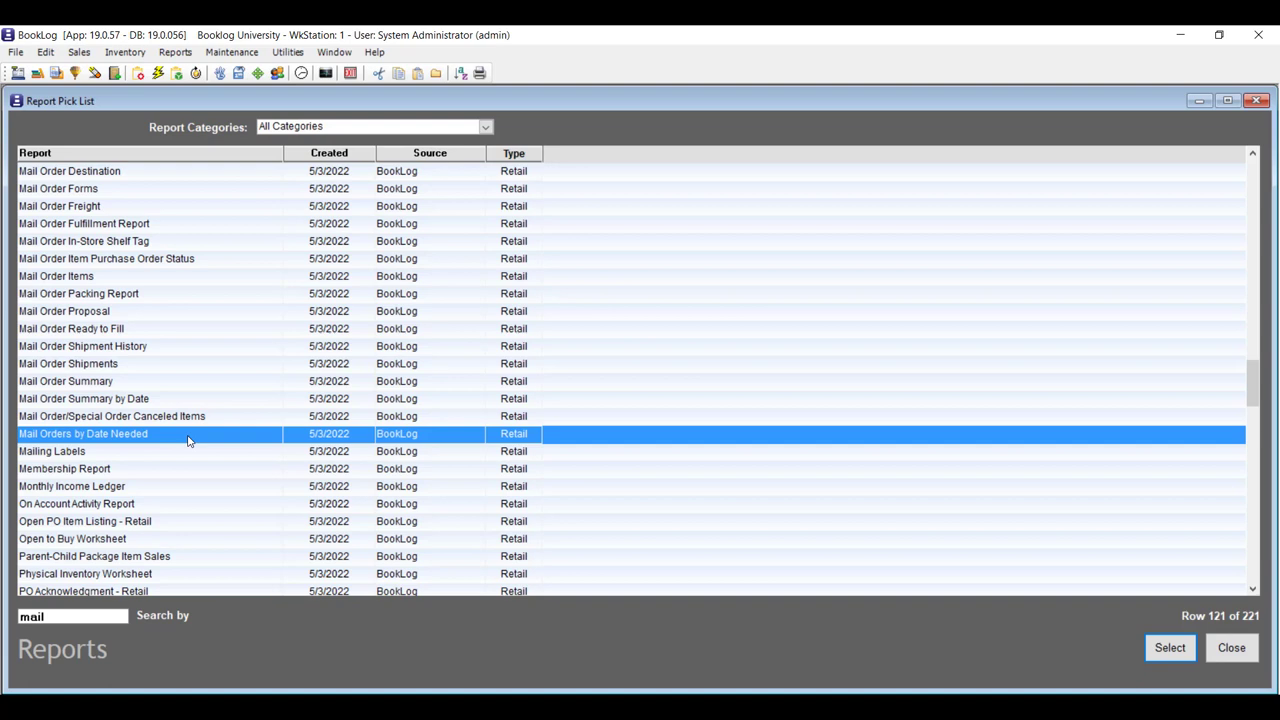
pyautogui.doubleClick(188, 437)
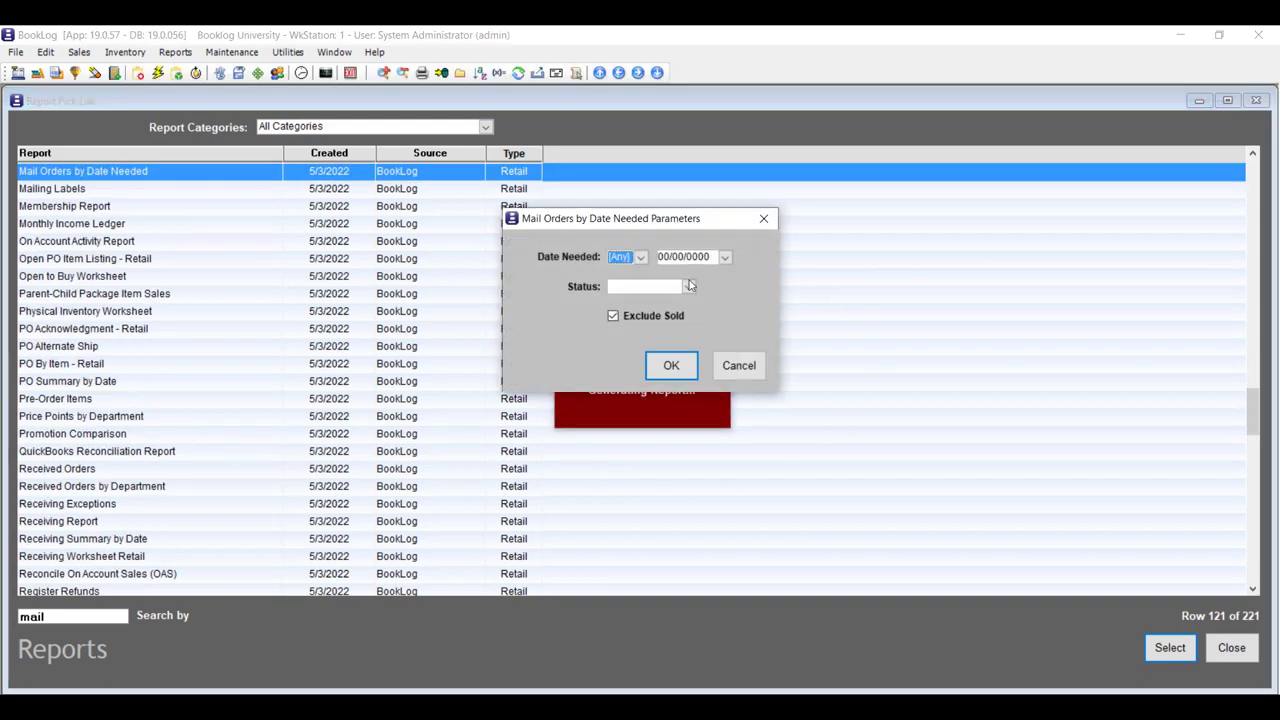
pyautogui.click(640, 257)
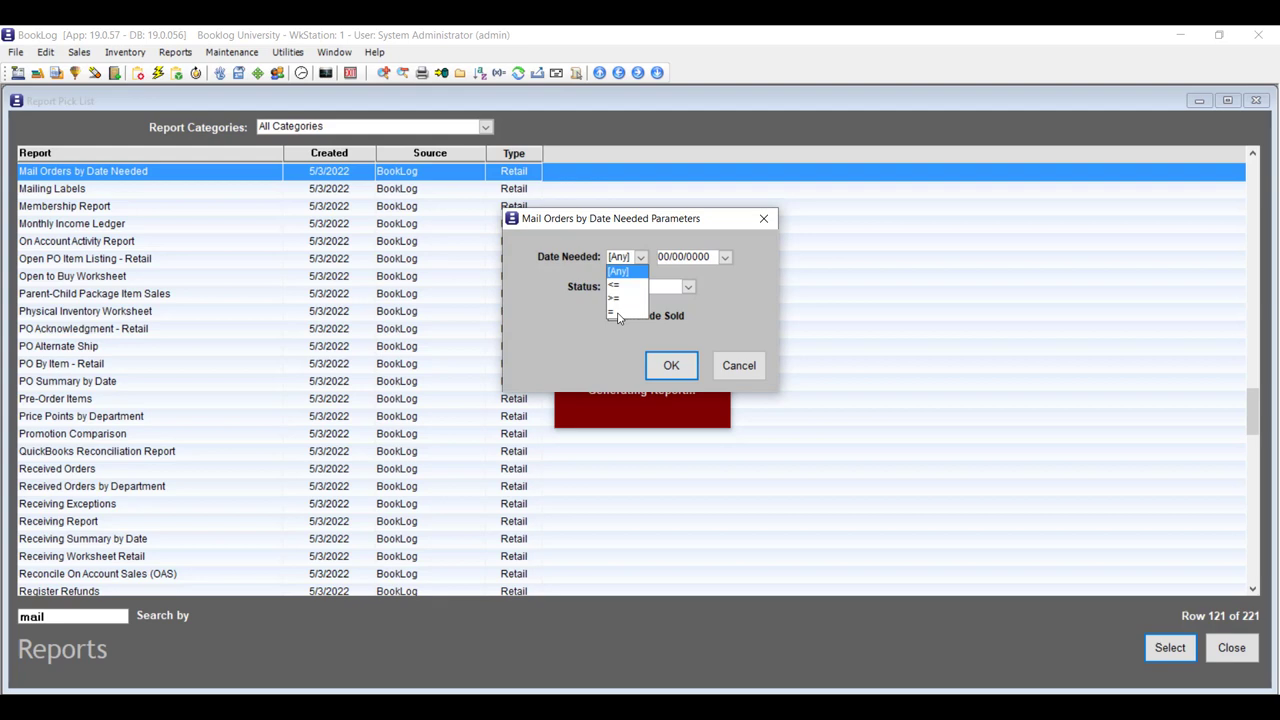
pyautogui.click(730, 317)
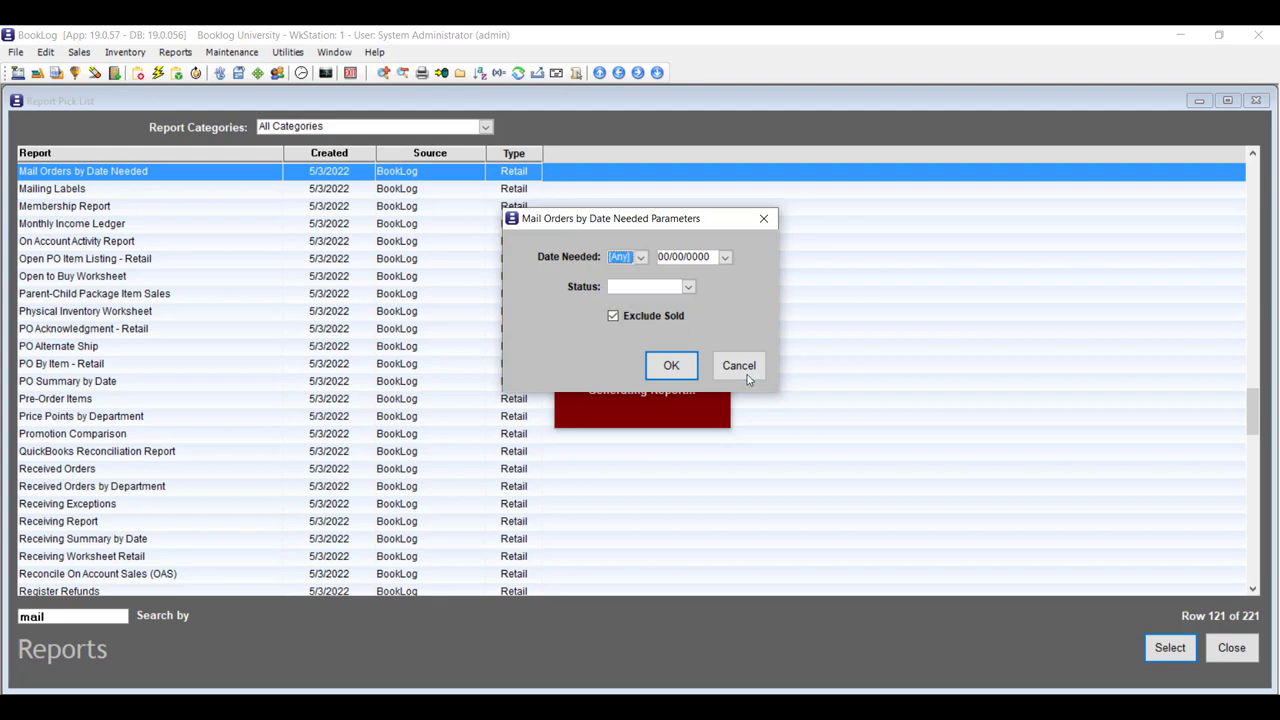
# Cancel that report and bring up the Mail Order Destination report parameters.
pyautogui.click(746, 376)
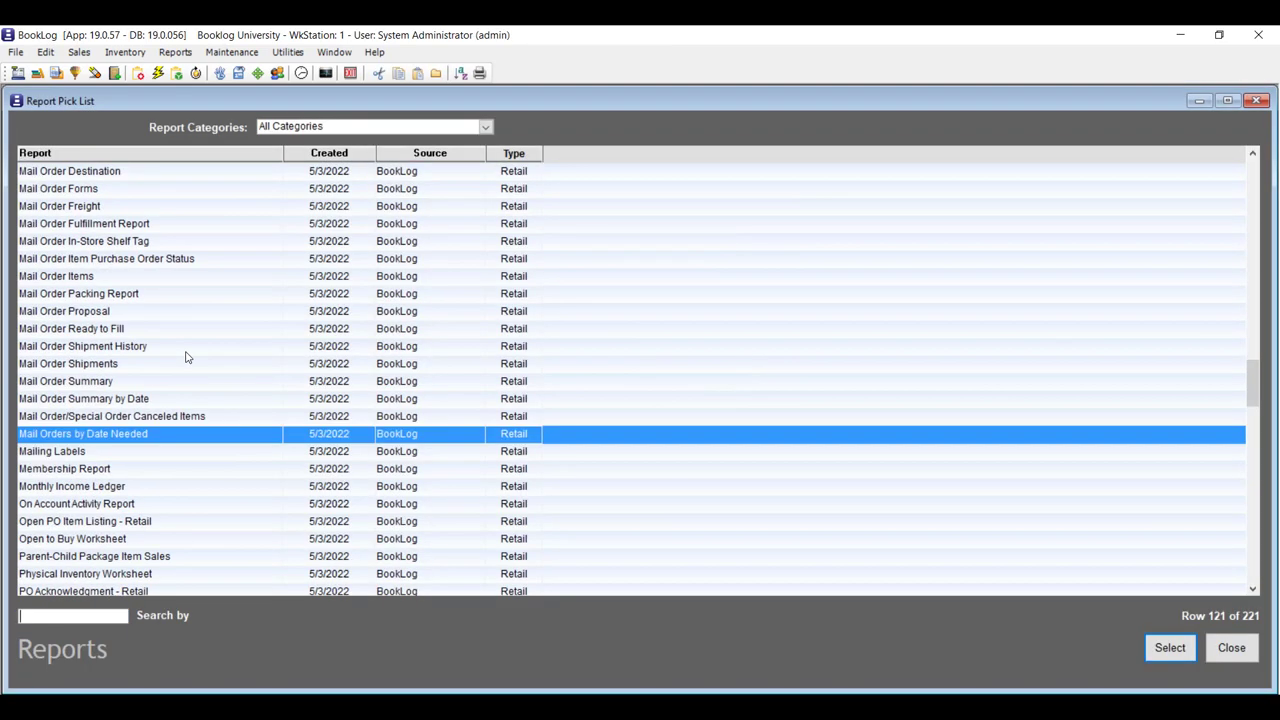
pyautogui.scroll(2, 185, 357)
pyautogui.click(156, 278)
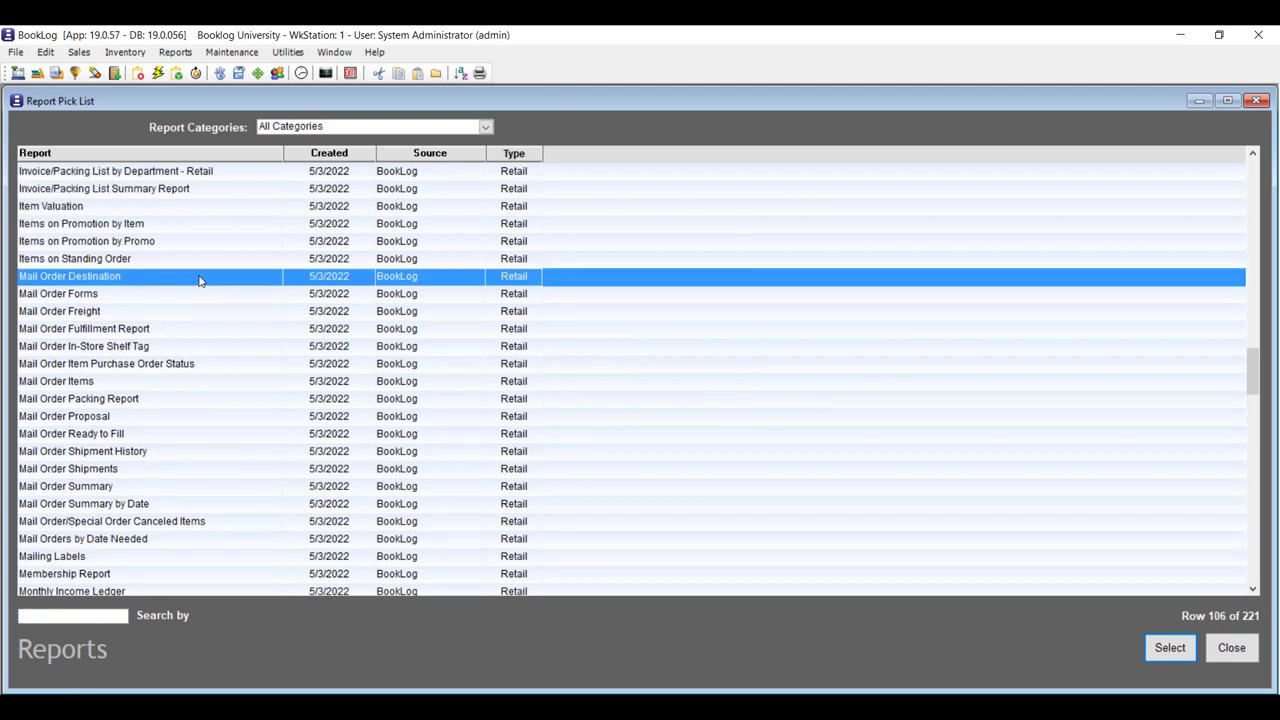
pyautogui.doubleClick(199, 281)
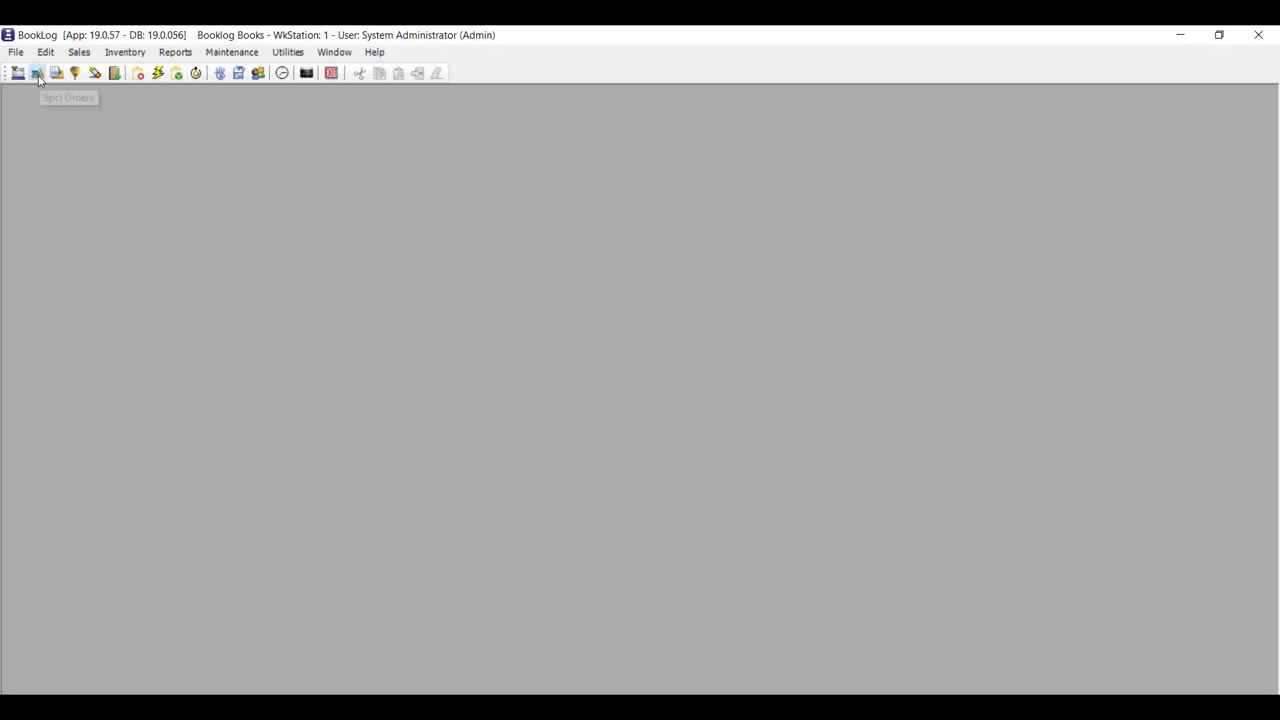
# List all special orders without a keyword and open draft order 461 for WILLIAM BLAKE VS. THE WORLD.
pyautogui.click(37, 73)
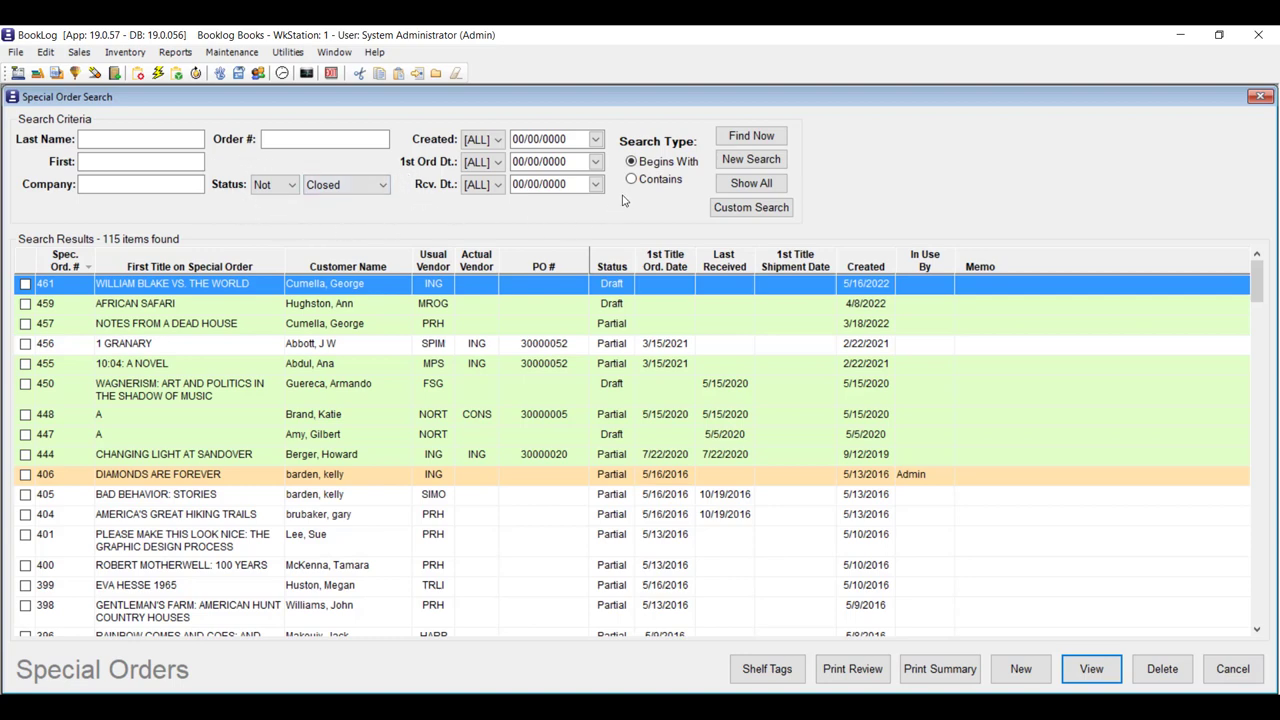
pyautogui.click(751, 207)
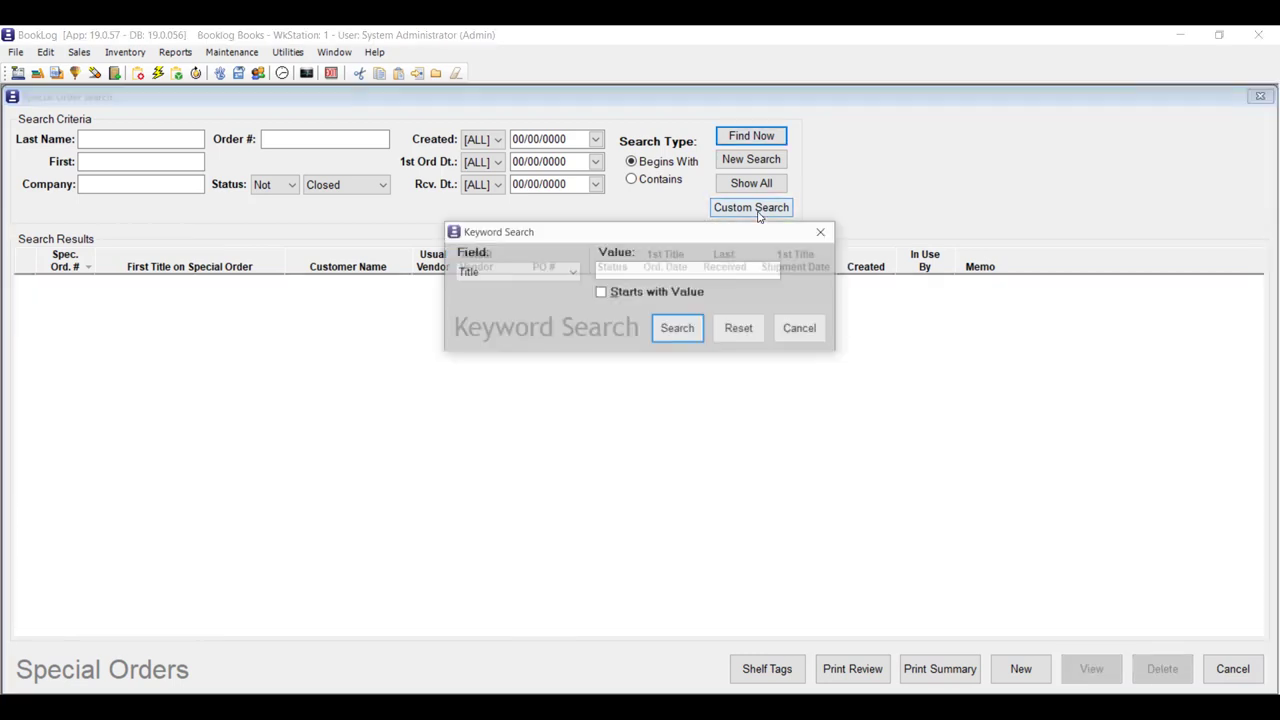
pyautogui.click(801, 329)
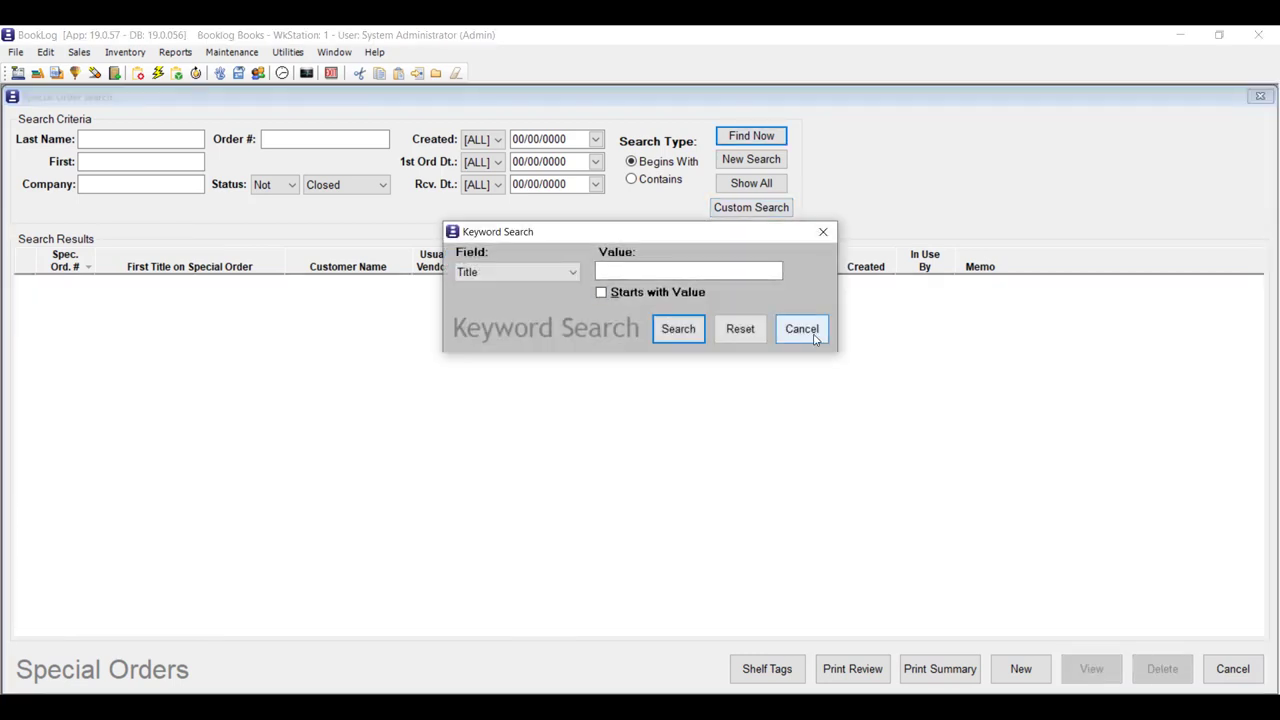
pyautogui.click(751, 137)
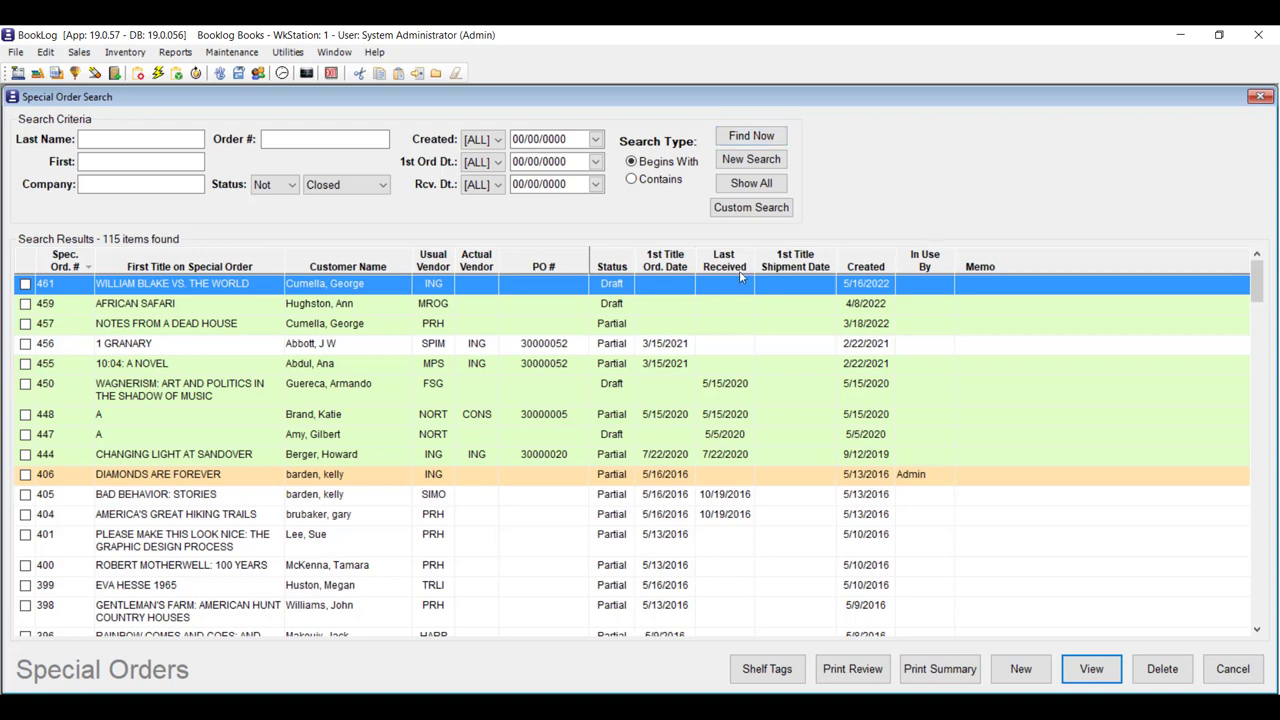
pyautogui.doubleClick(266, 290)
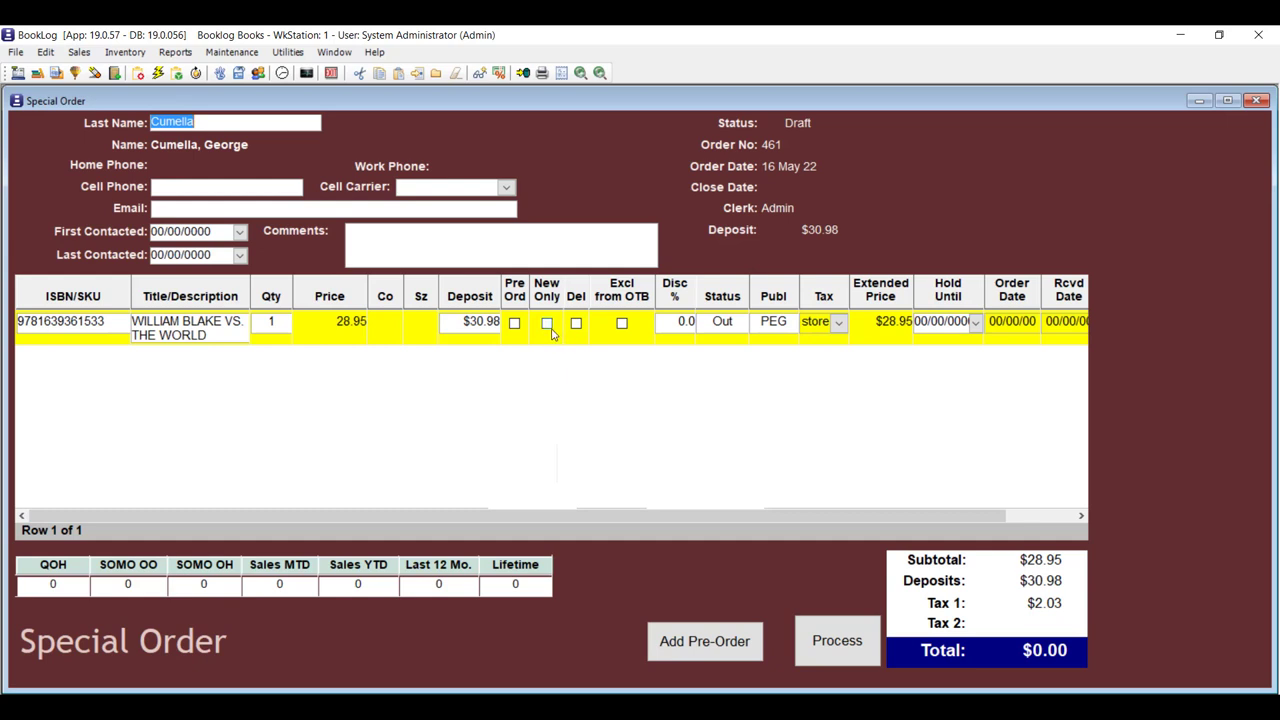
pyautogui.click(231, 52)
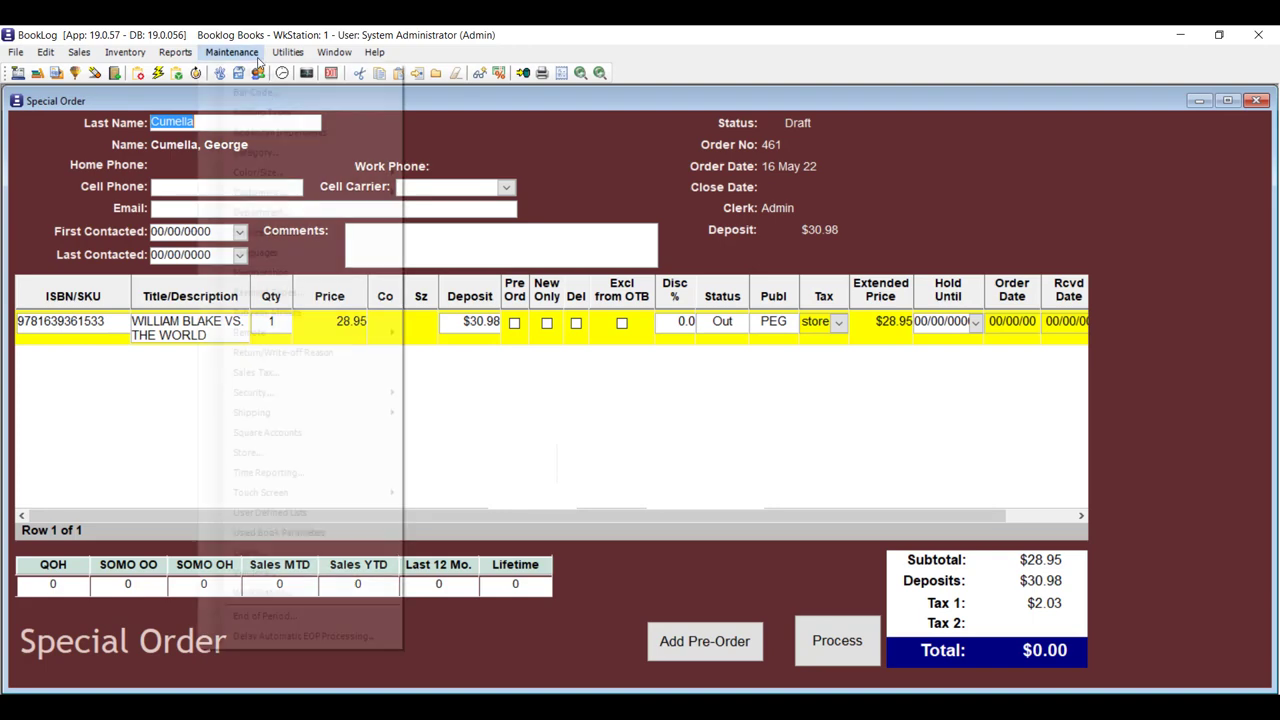
# Enable 'Always set New Only to True (SO/MOs)' on the Store Properties SO/MO tab and save.
pyautogui.click(337, 458)
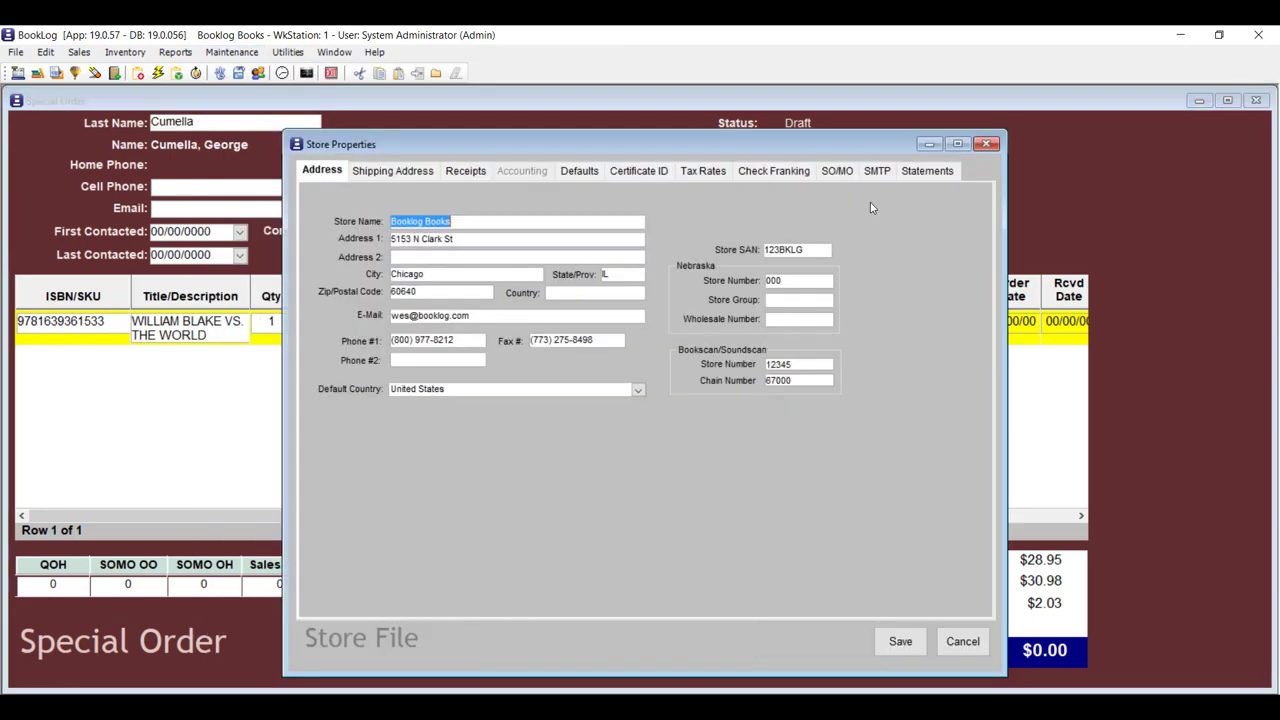
pyautogui.click(834, 172)
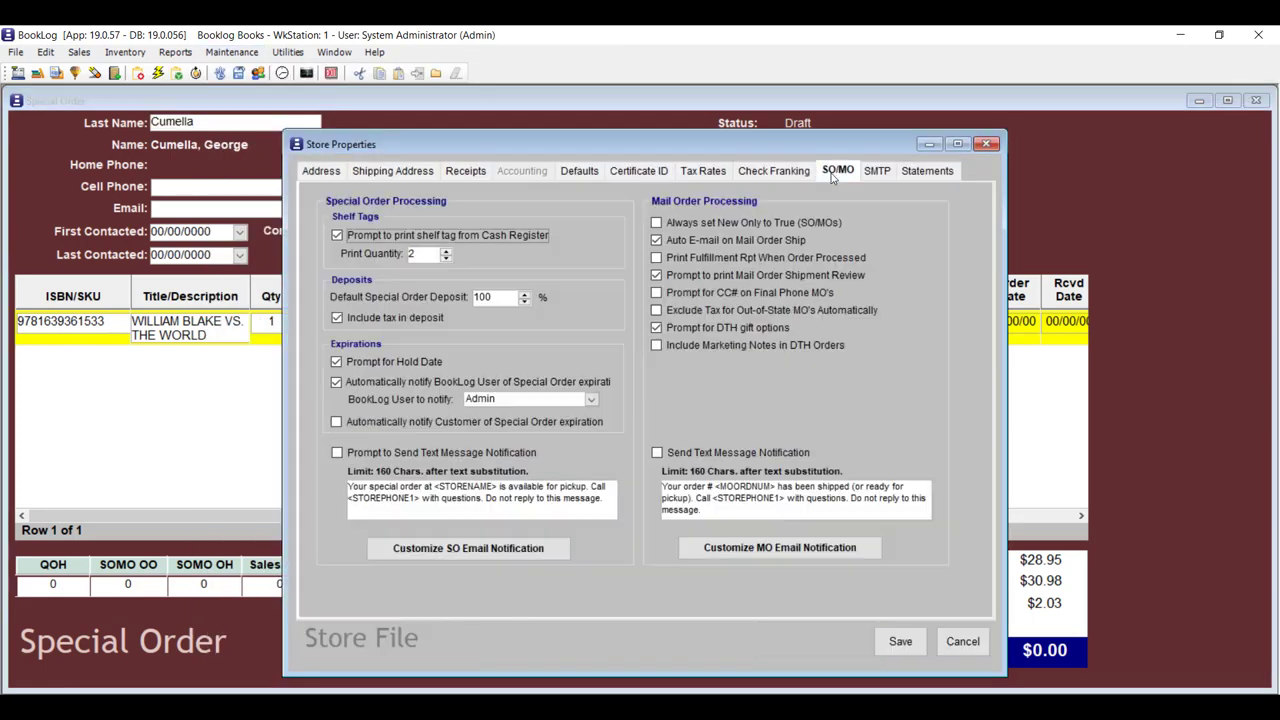
pyautogui.click(657, 223)
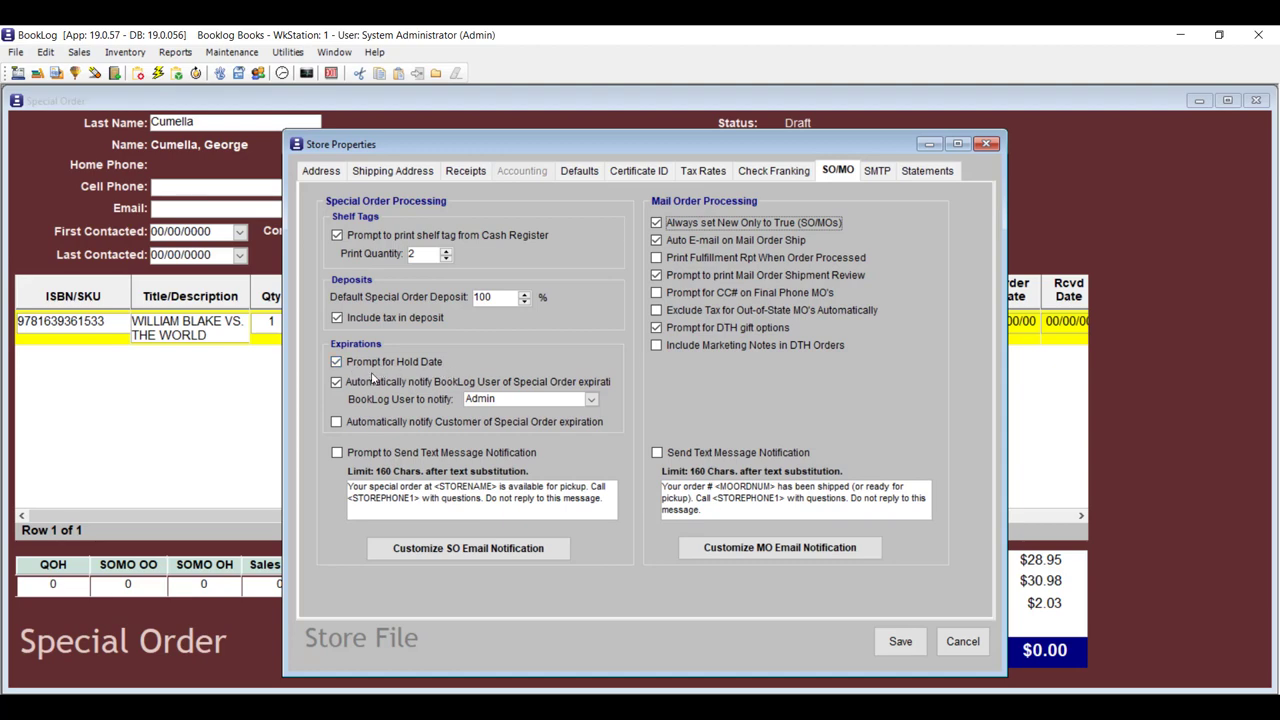
pyautogui.click(900, 641)
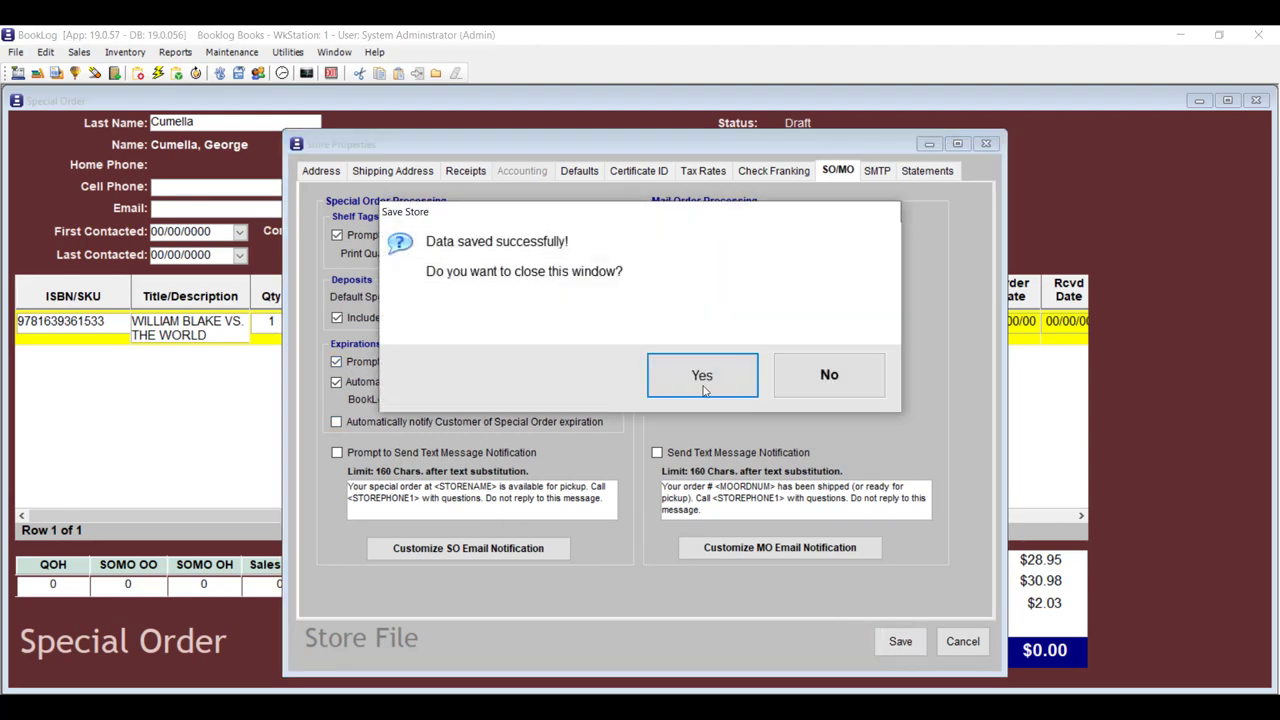
pyautogui.click(745, 375)
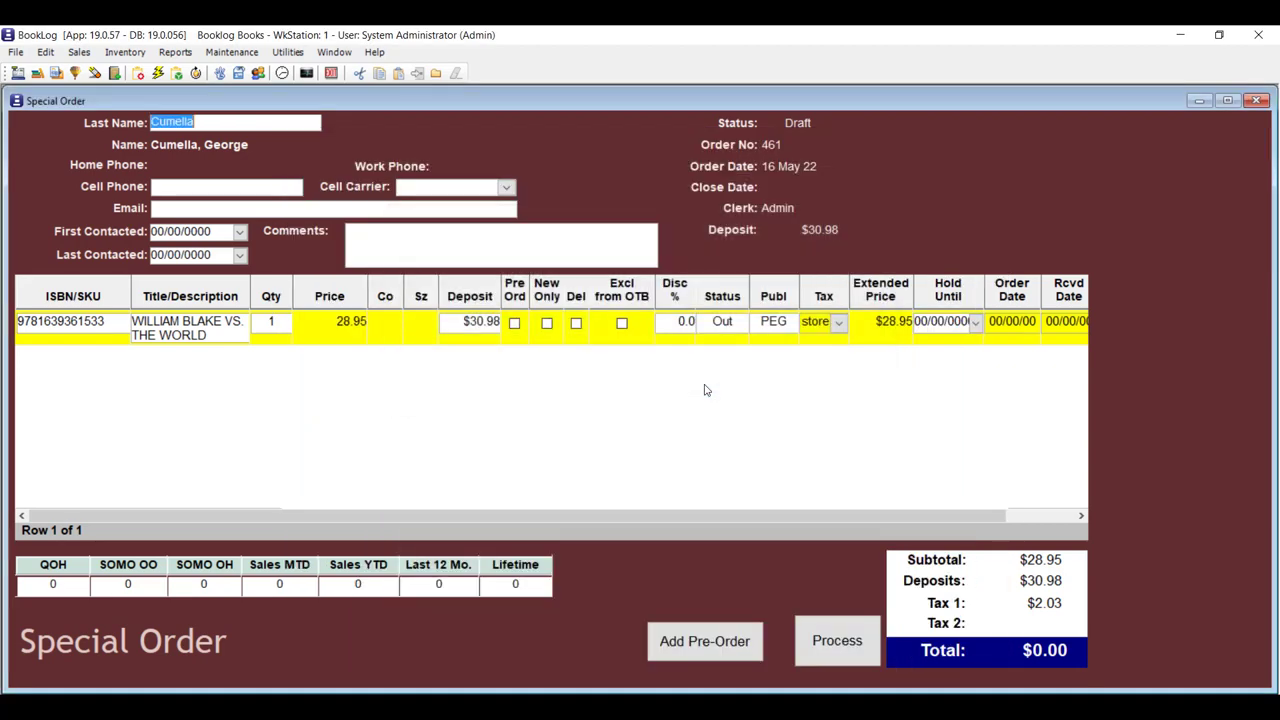
# Browse the Report Pick List and open, then cancel, the BackOrder Summary report.
pyautogui.click(175, 52)
pyautogui.click(221, 72)
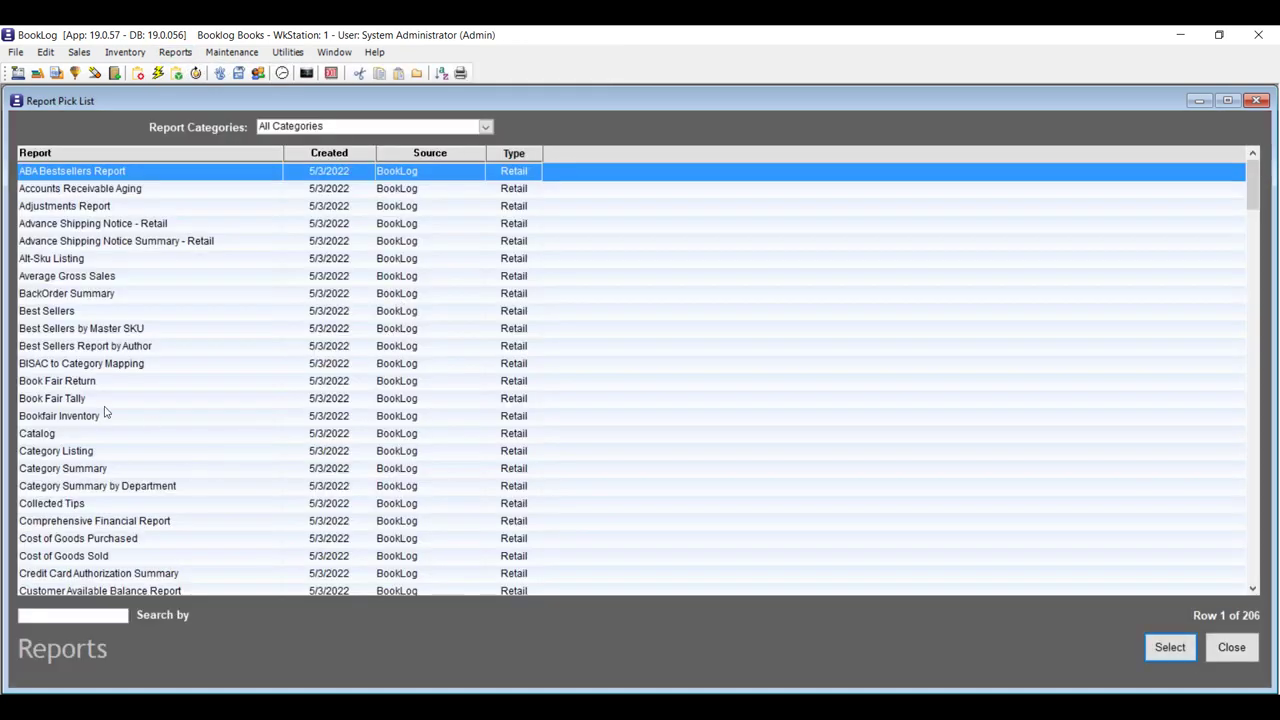
pyautogui.click(125, 280)
pyautogui.click(130, 294)
pyautogui.doubleClick(160, 296)
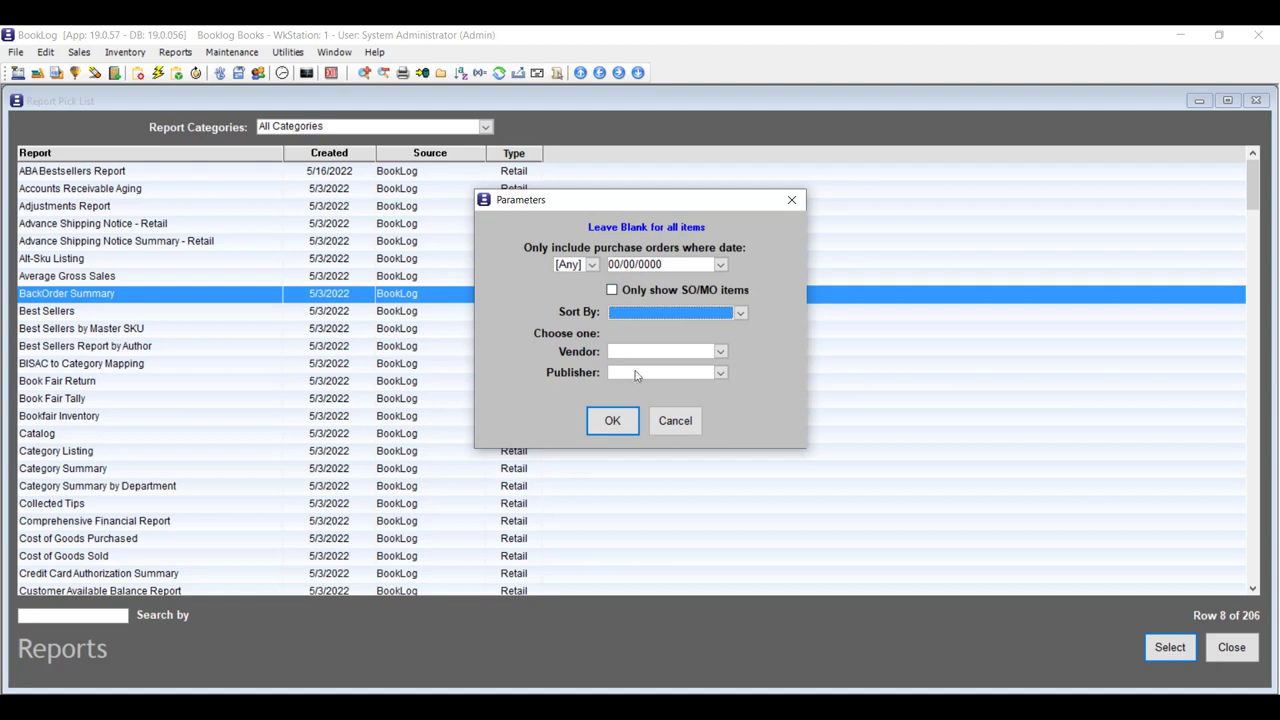
pyautogui.click(680, 422)
# Find 'speci' in the list, run the Special Order Summary report, and close it.
pyautogui.scroll(-1, 270, 472)
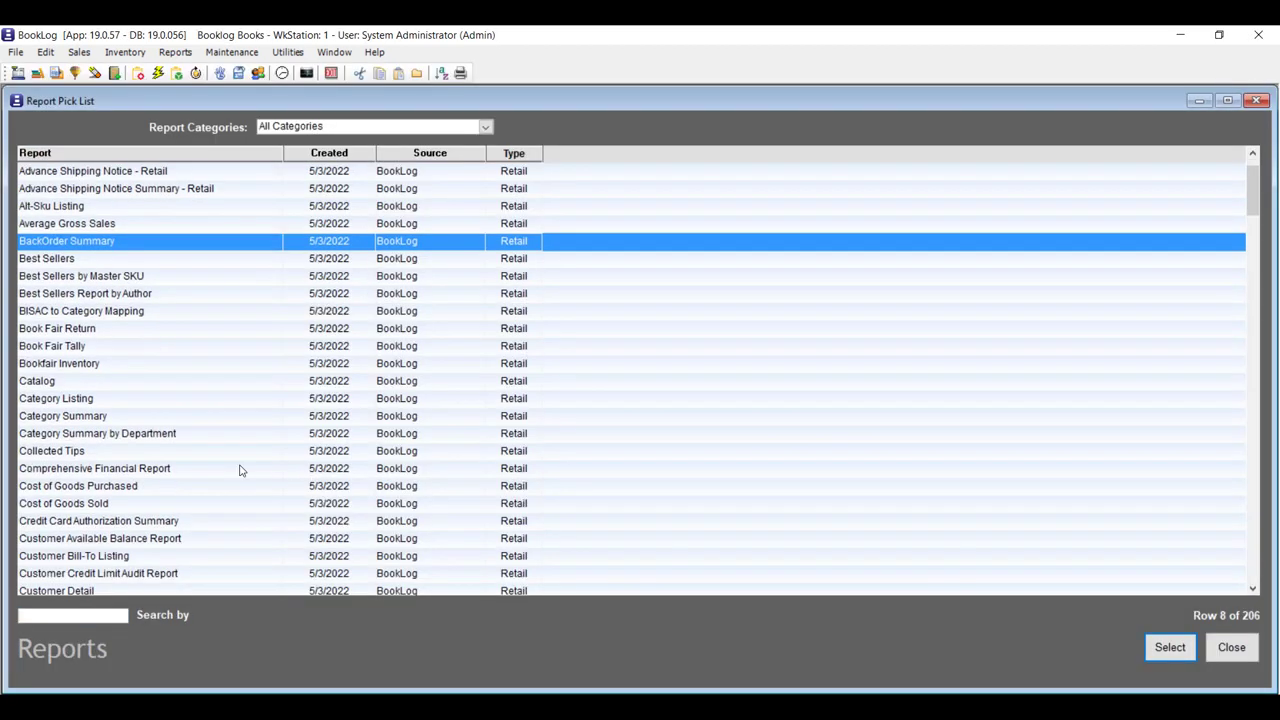
pyautogui.write('speci')
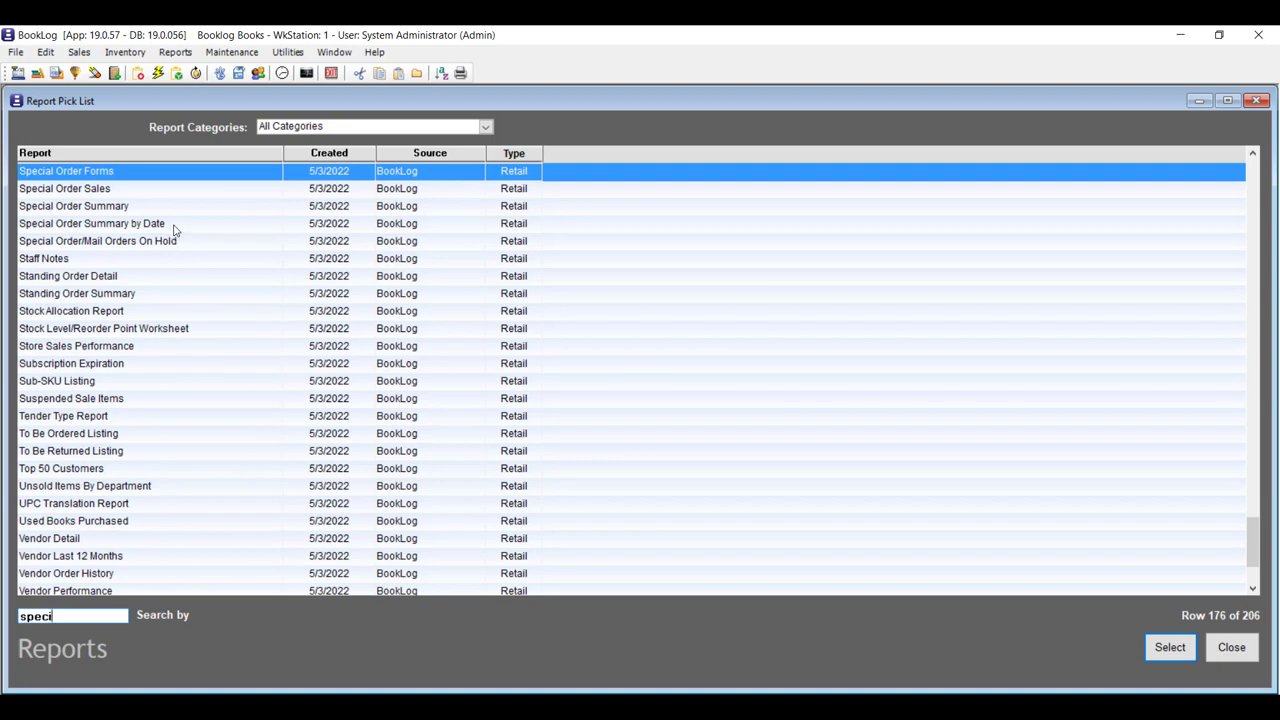
pyautogui.doubleClick(174, 208)
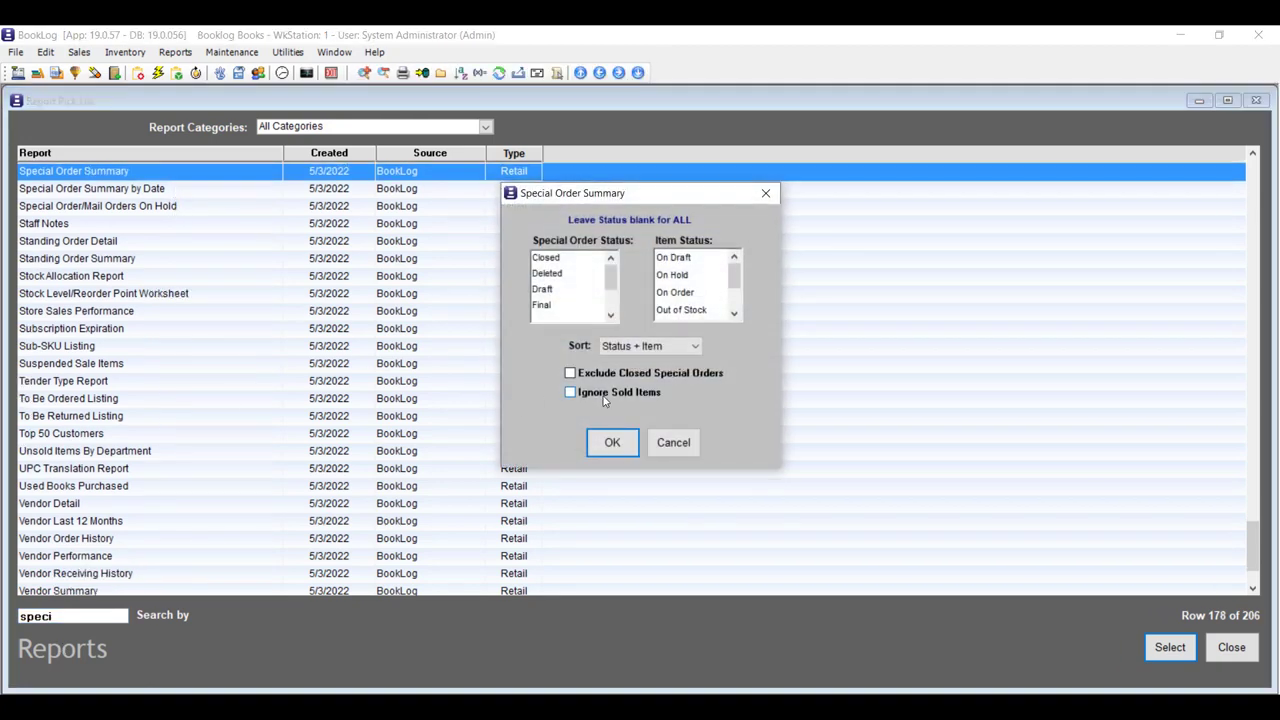
pyautogui.click(612, 446)
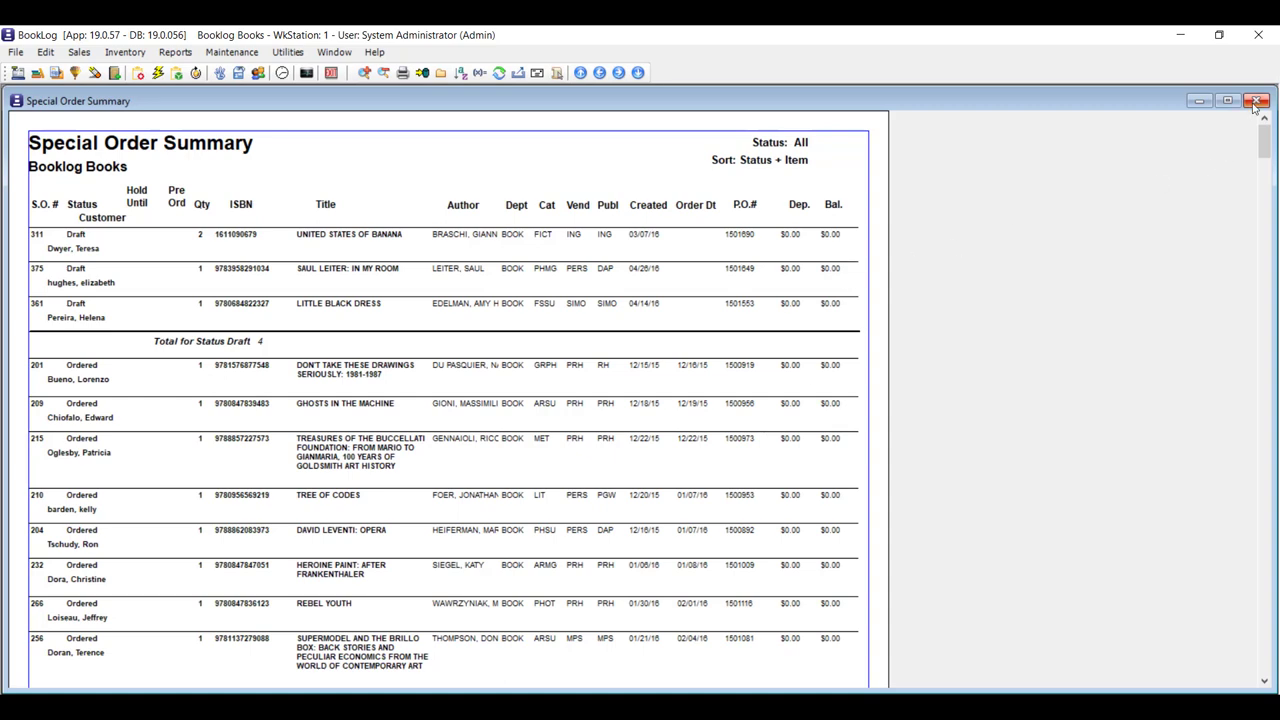
pyautogui.click(1256, 100)
# Open Special Order Summary by Date parameters and view the order statuses without choosing one.
pyautogui.click(251, 188)
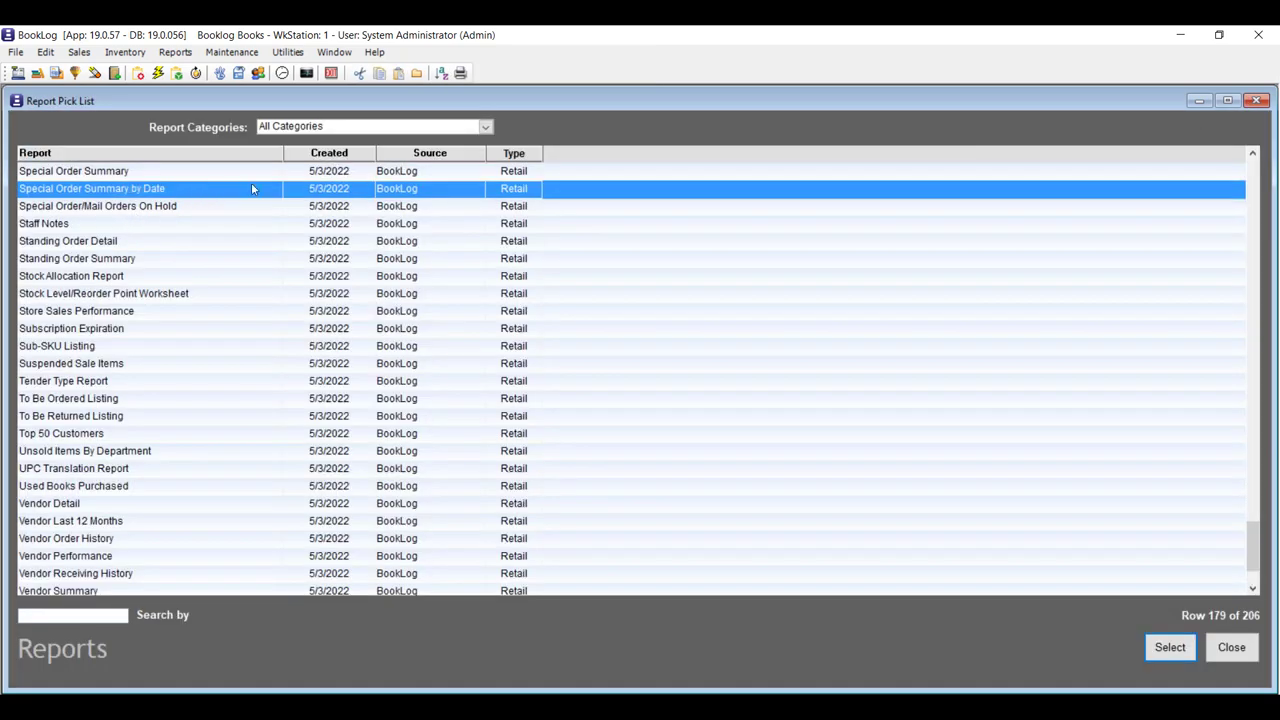
pyautogui.doubleClick(250, 189)
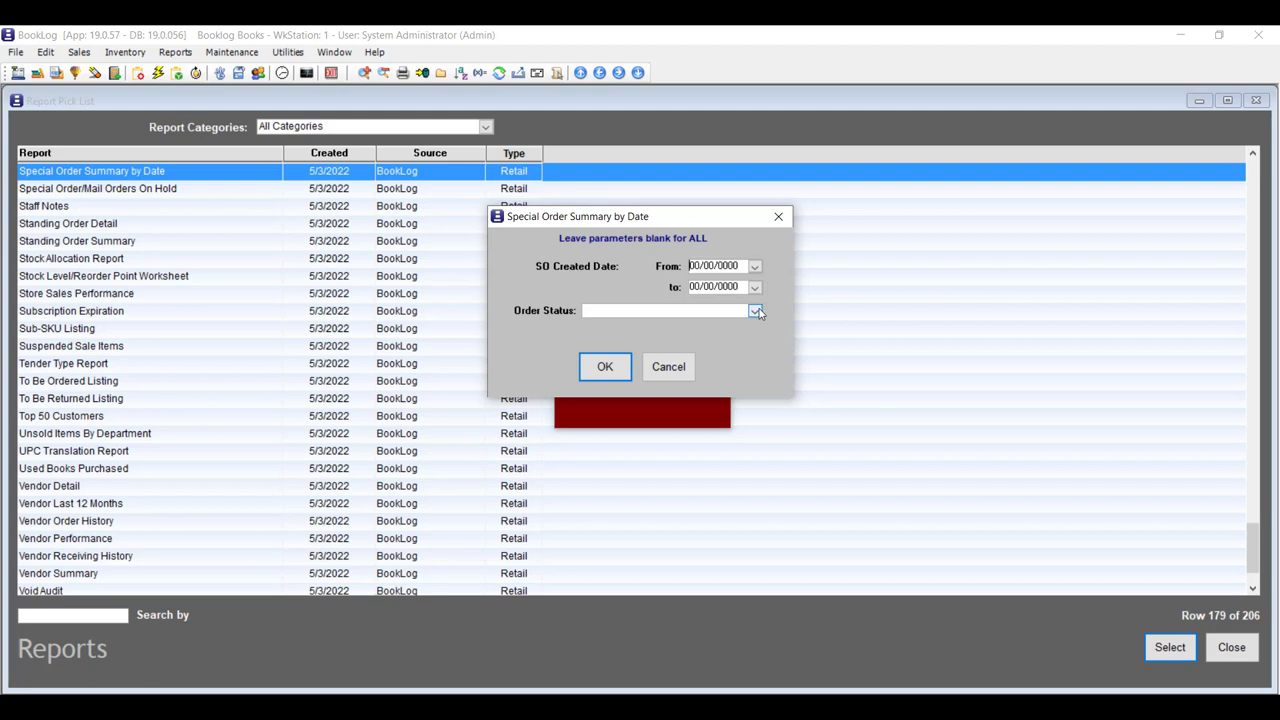
pyautogui.click(755, 311)
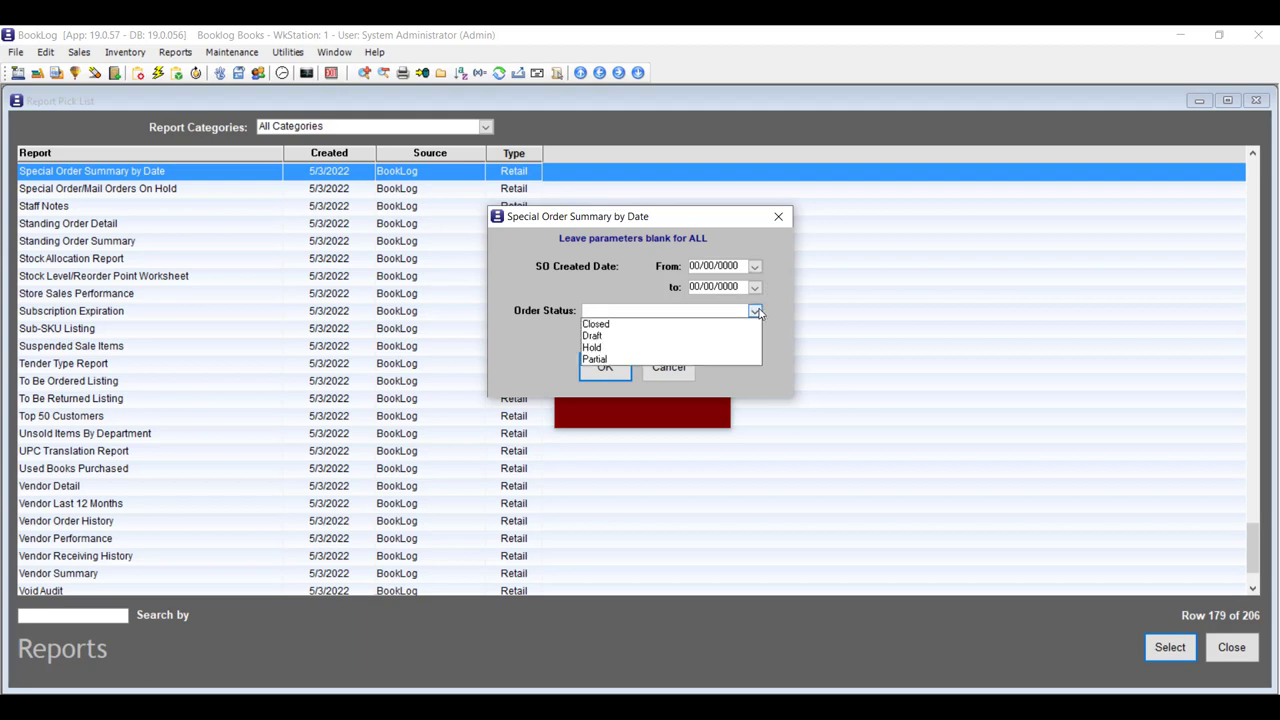
pyautogui.click(779, 305)
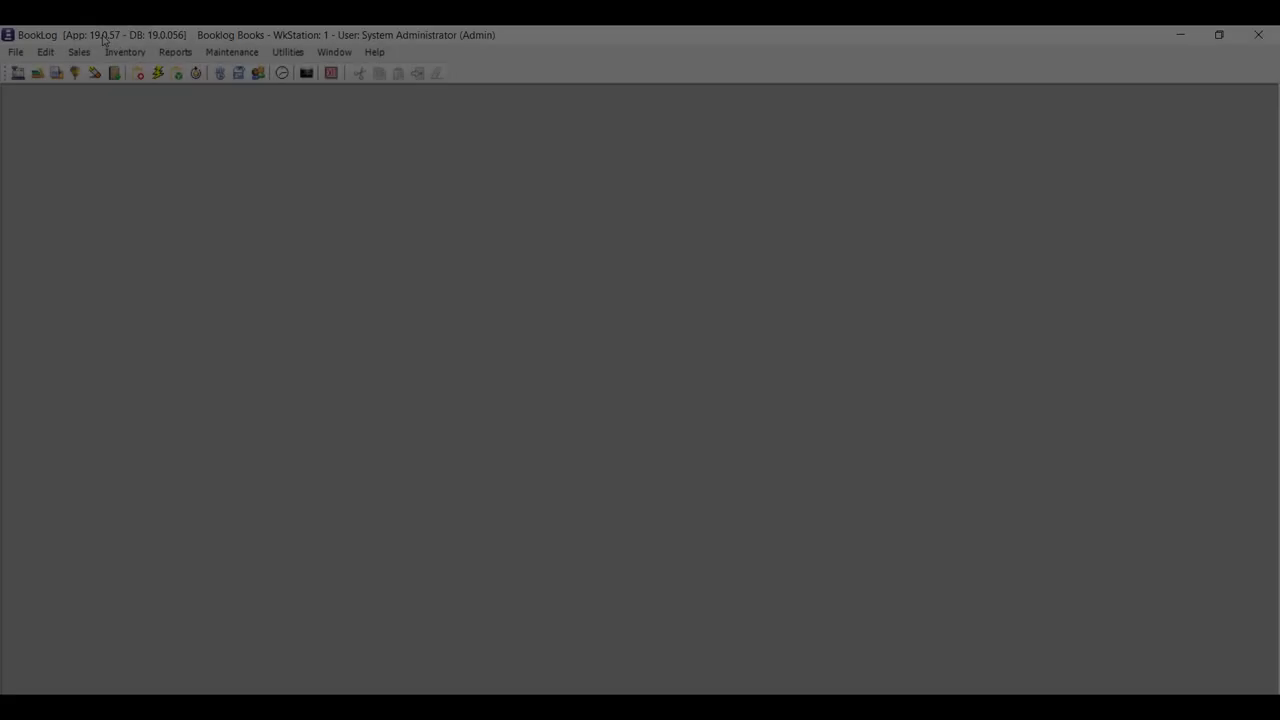
# View the Frequent Buyer certificate search under Sales > Marketing > Certificates, then close it.
pyautogui.click(79, 52)
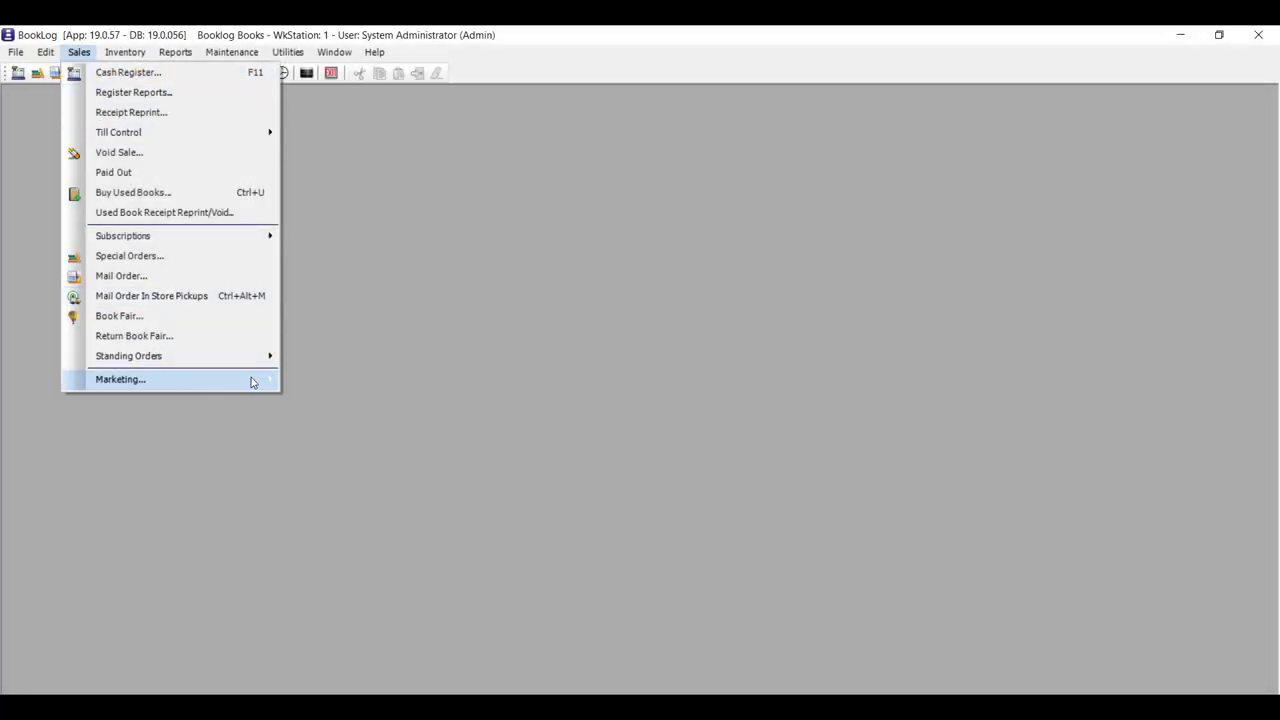
pyautogui.moveTo(253, 382)
pyautogui.moveTo(405, 386)
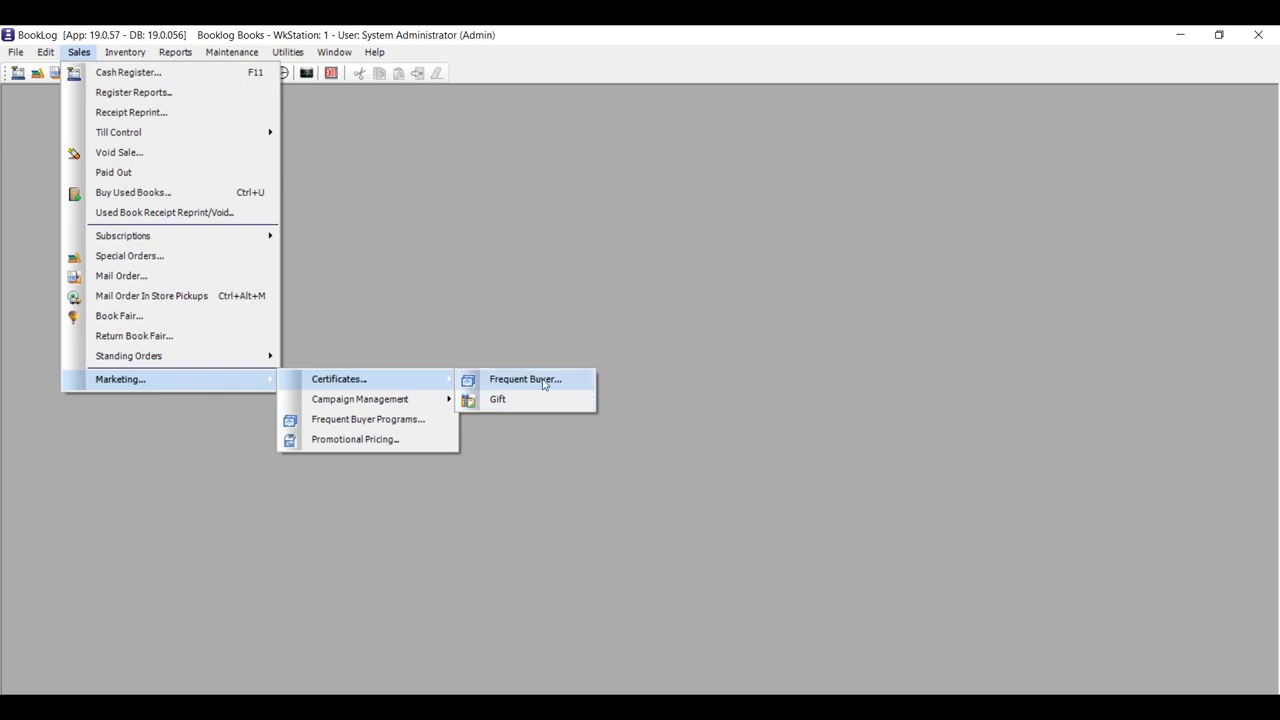
pyautogui.click(544, 385)
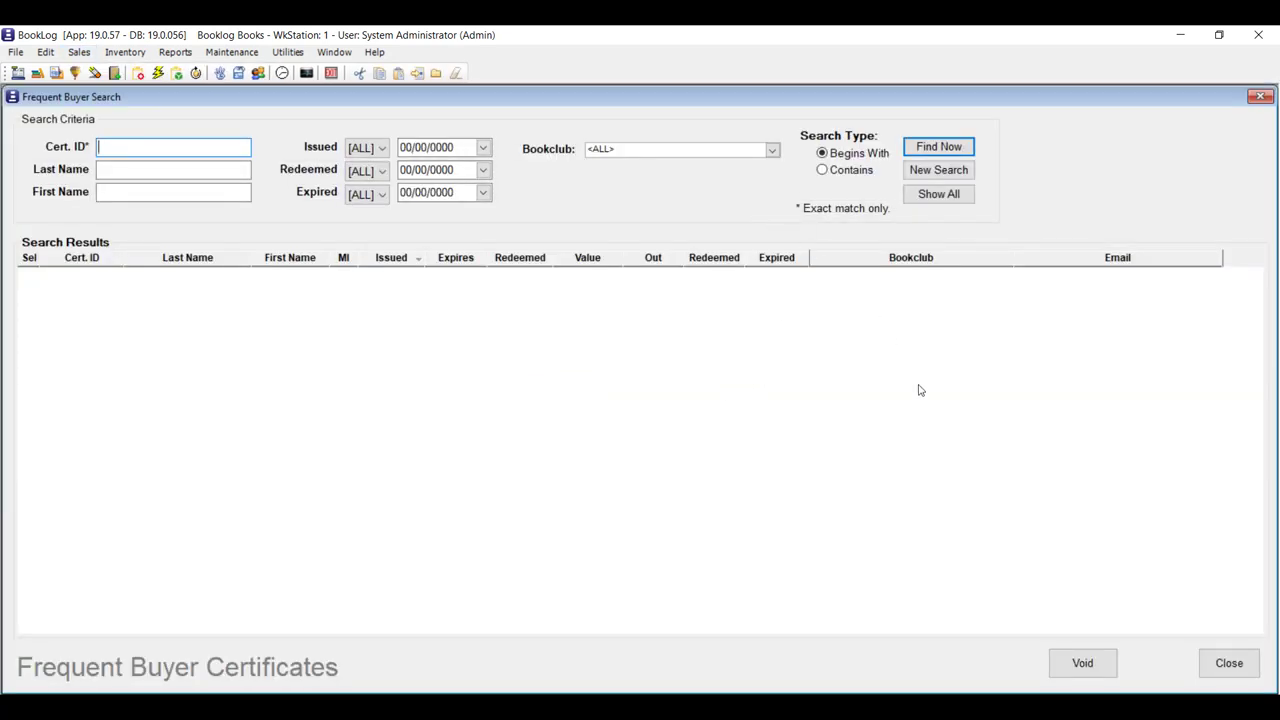
pyautogui.click(1229, 663)
# View the Gift certificate search, then close it.
pyautogui.click(79, 52)
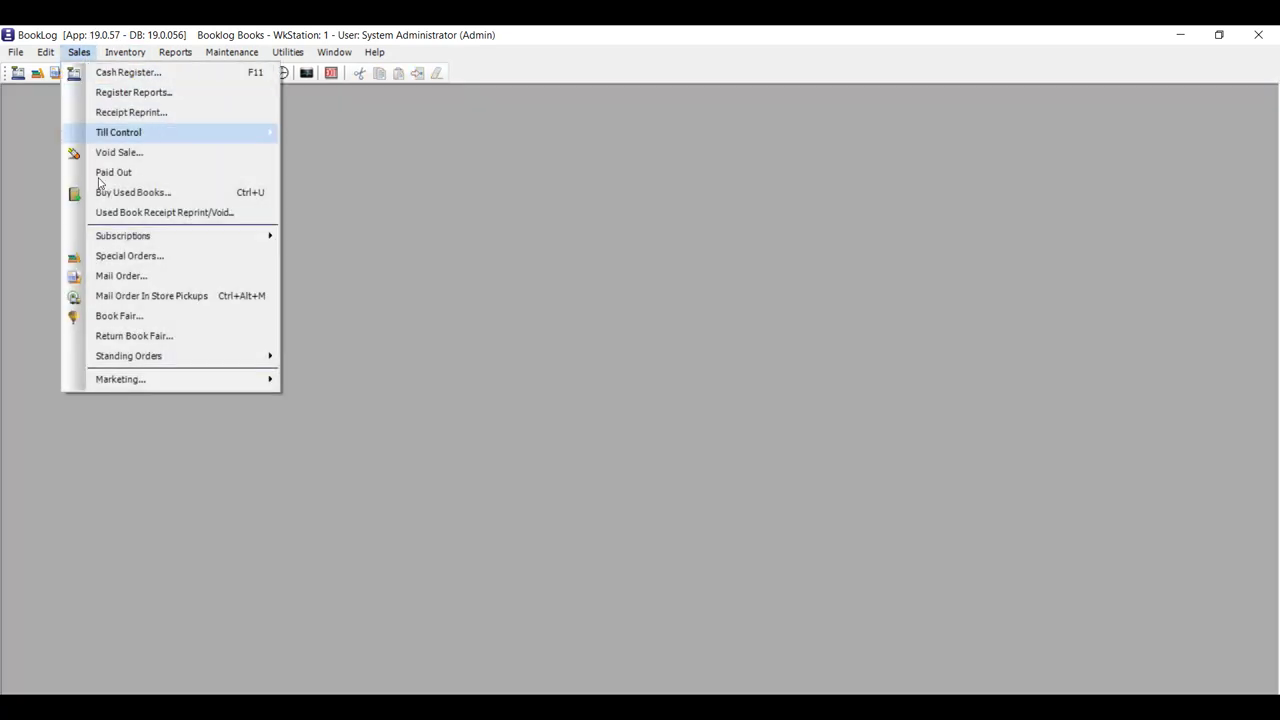
pyautogui.moveTo(238, 385)
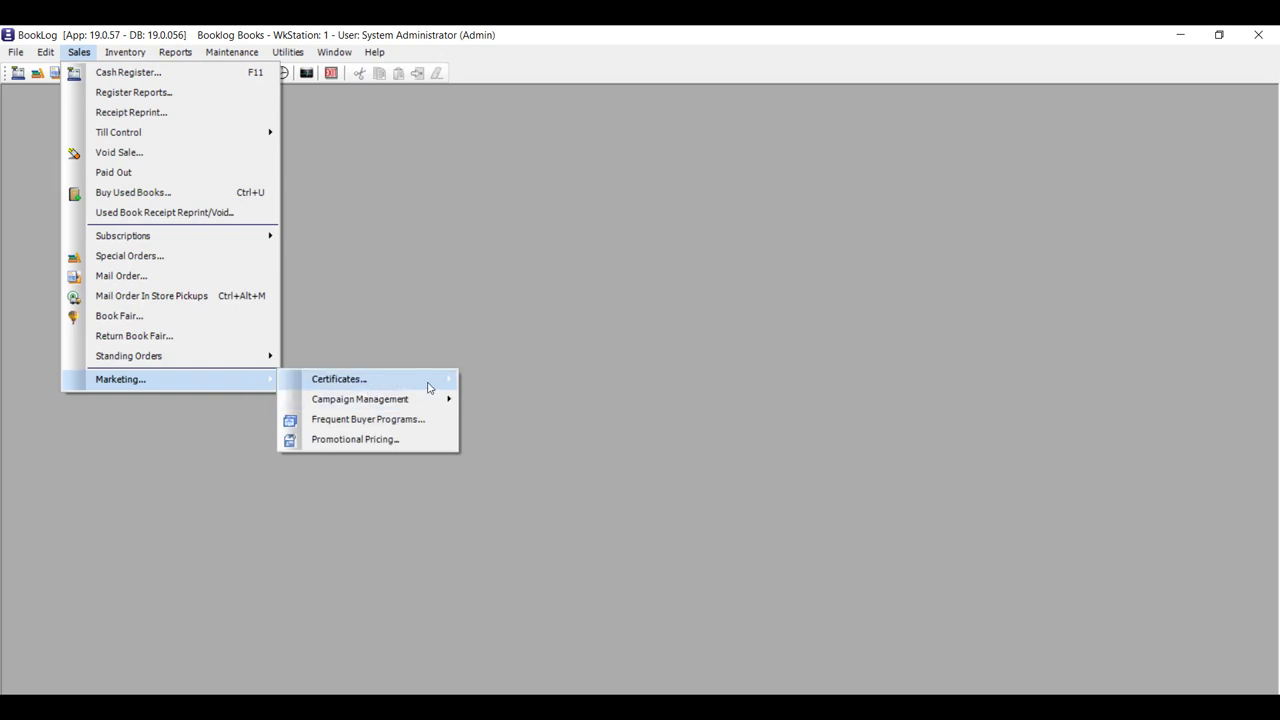
pyautogui.moveTo(430, 387)
pyautogui.click(500, 398)
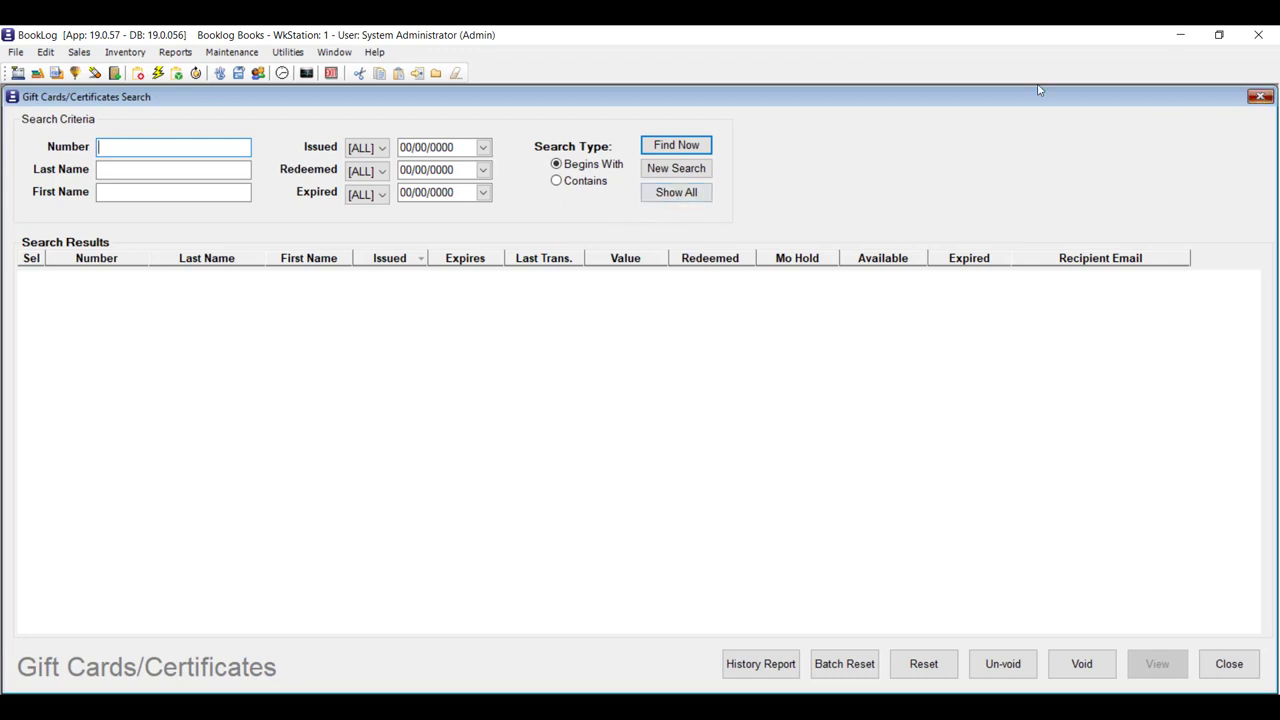
pyautogui.click(1260, 96)
# Reopen the Frequent Buyer certificate search and show its Bookclub list, left at <ALL>.
pyautogui.click(79, 51)
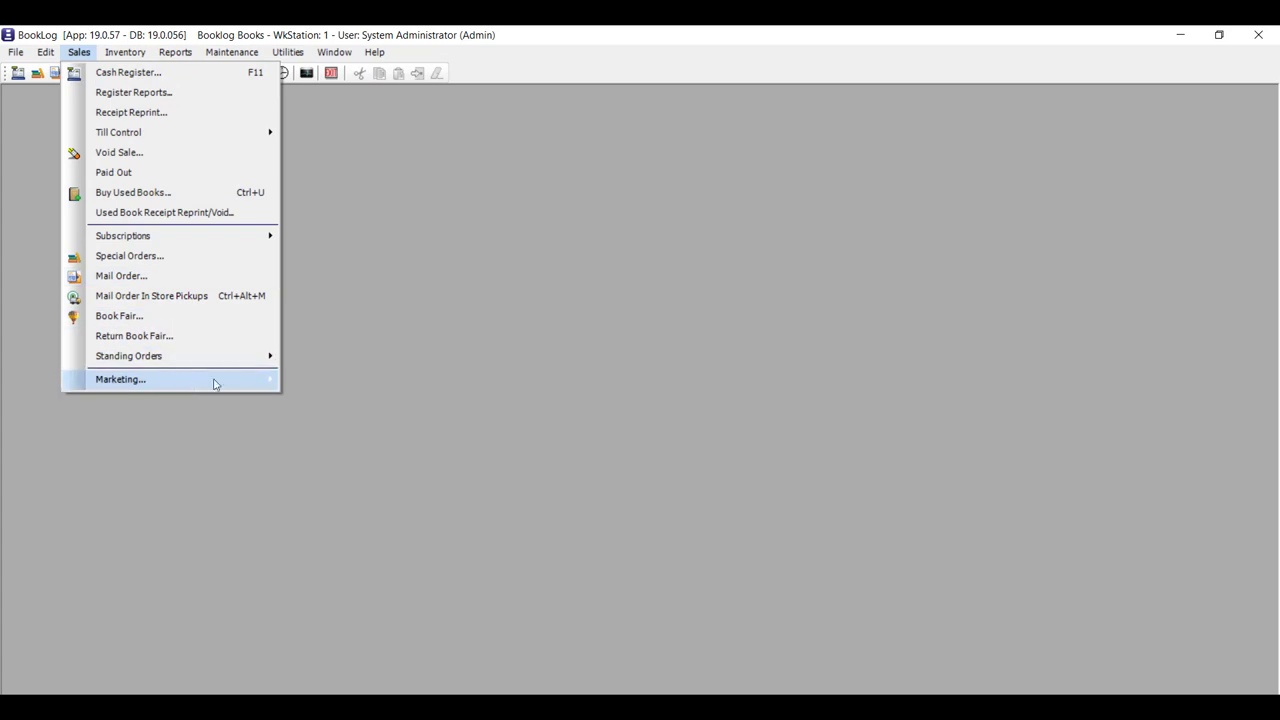
pyautogui.moveTo(214, 380)
pyautogui.moveTo(369, 382)
pyautogui.click(566, 386)
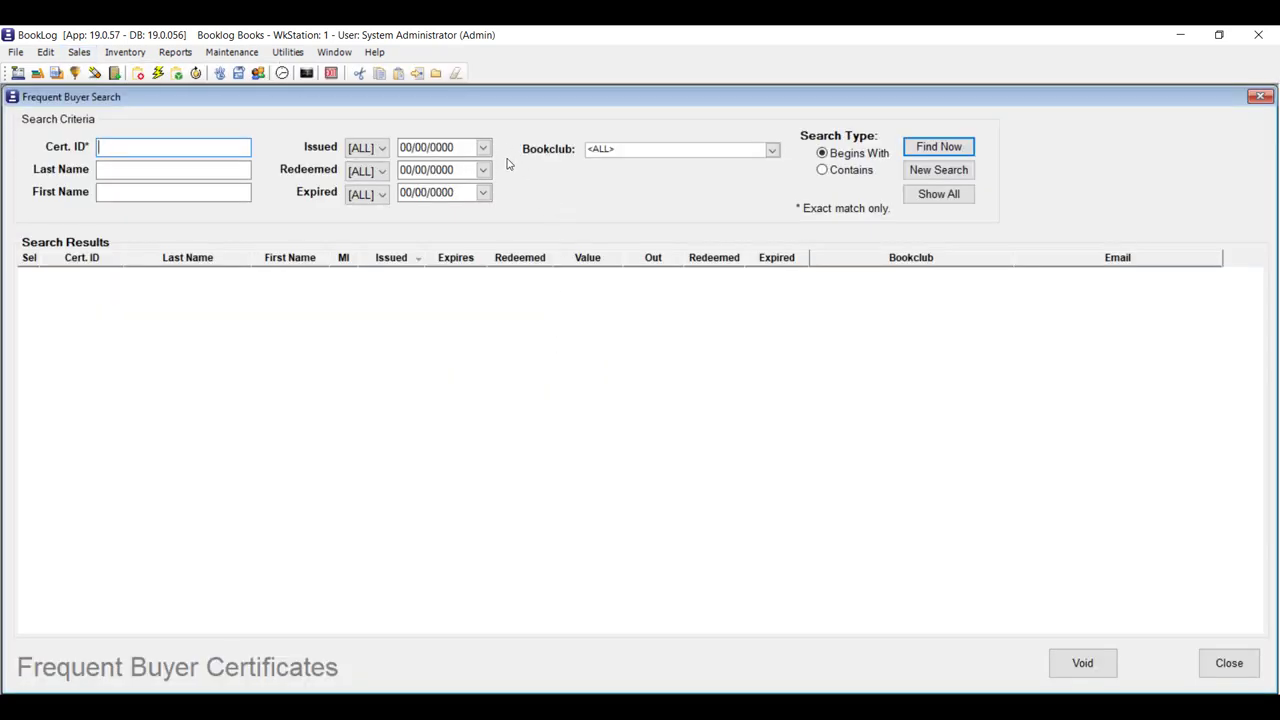
pyautogui.click(772, 150)
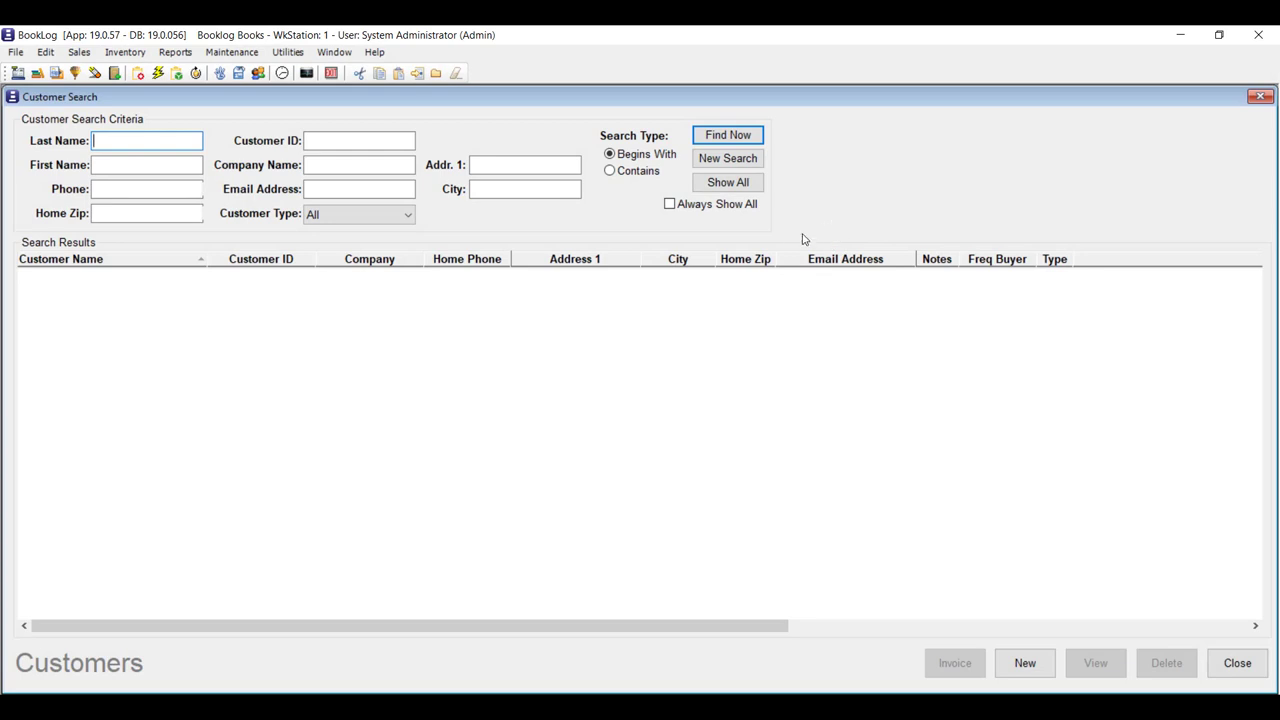
# Search customers by the city 'readin' and open the one matching record.
pyautogui.click(566, 189)
pyautogui.write('readin')
pyautogui.press('Return')
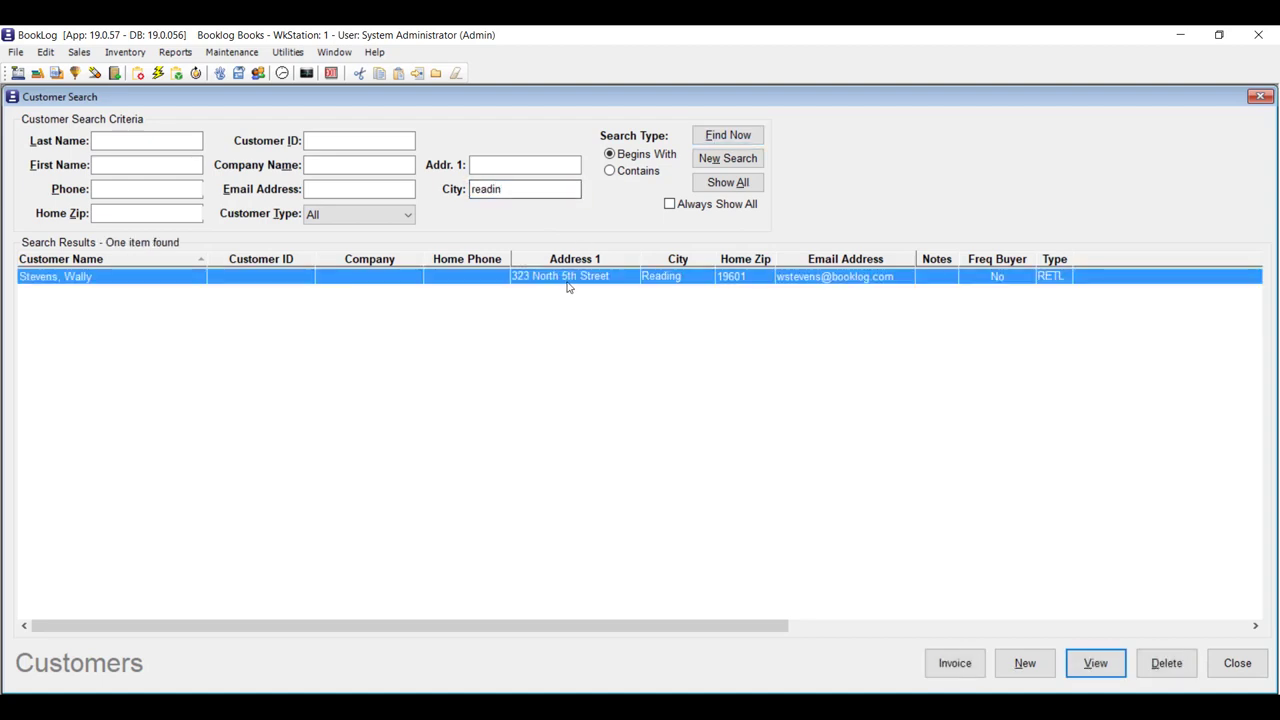
pyautogui.doubleClick(569, 277)
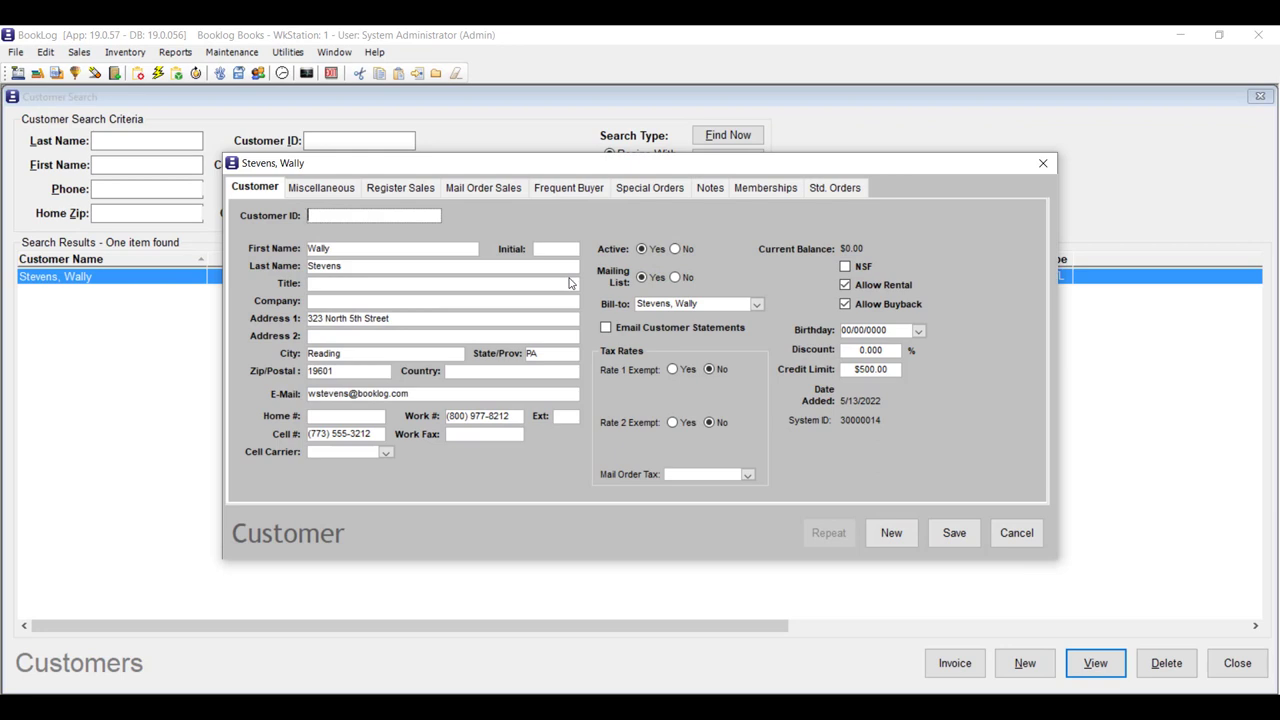
# Review the customer's Register Sales and full purchase history, then close both windows.
pyautogui.click(428, 194)
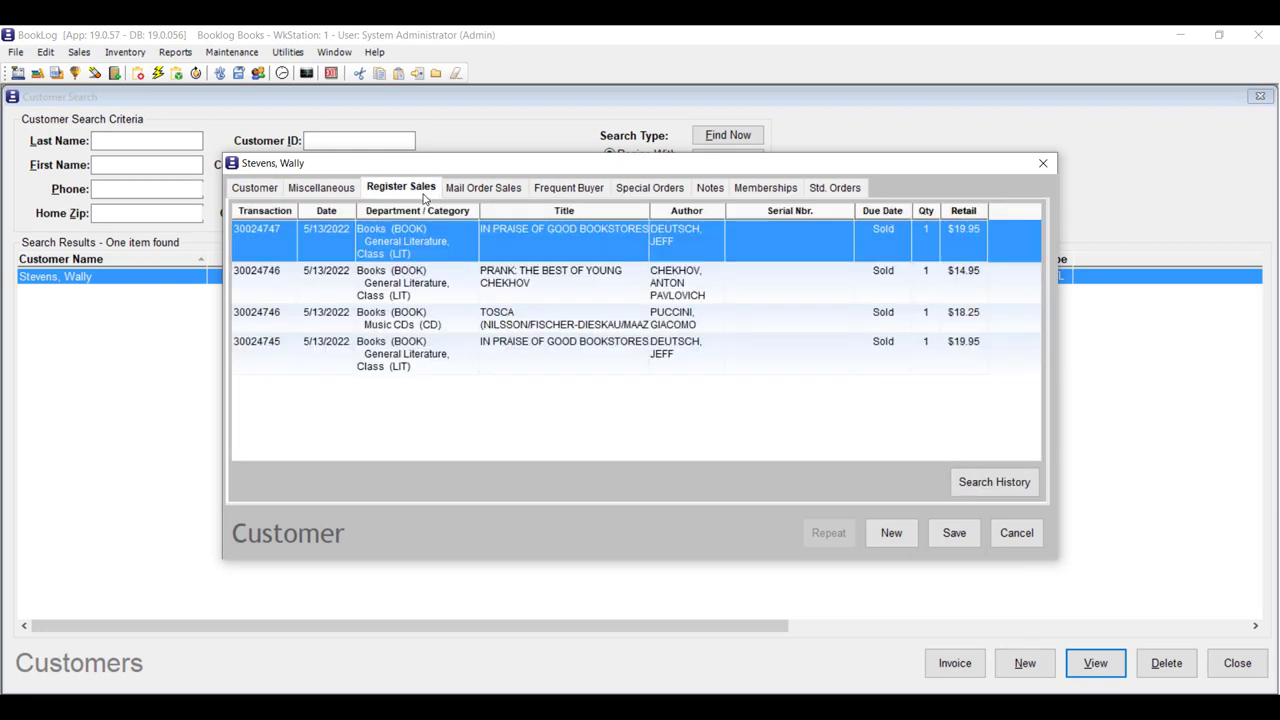
pyautogui.click(1021, 486)
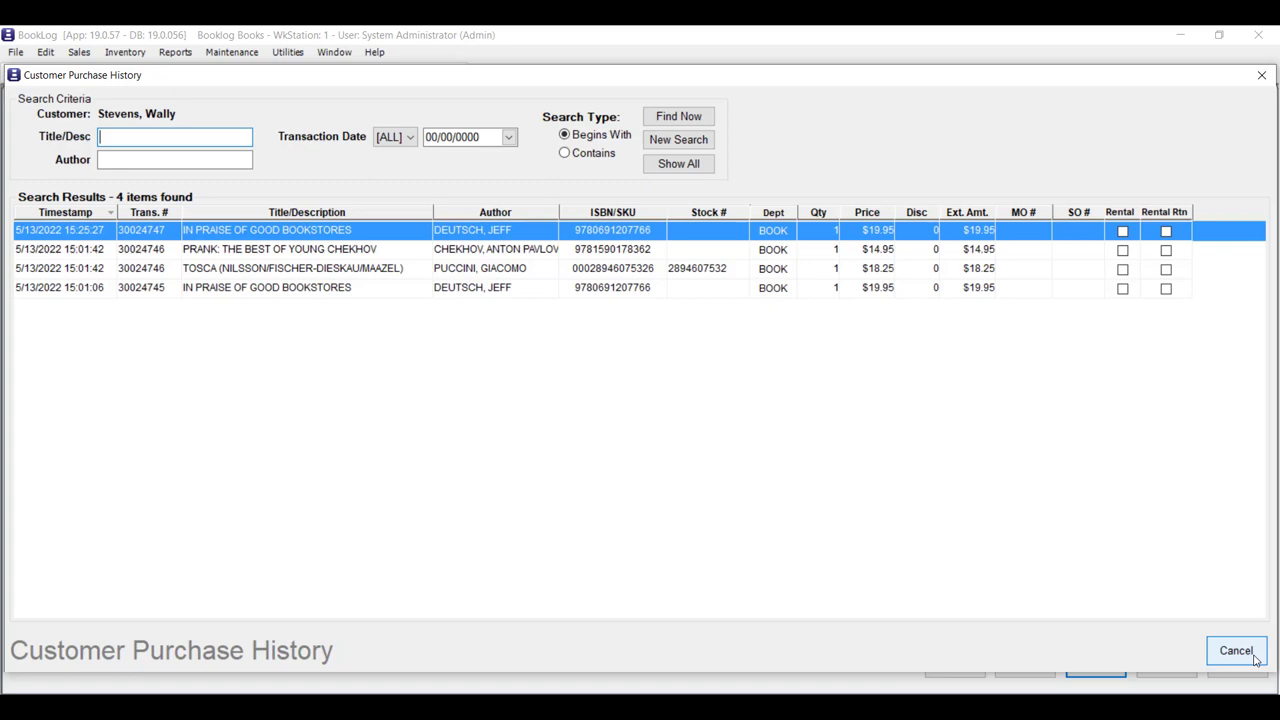
pyautogui.click(1236, 651)
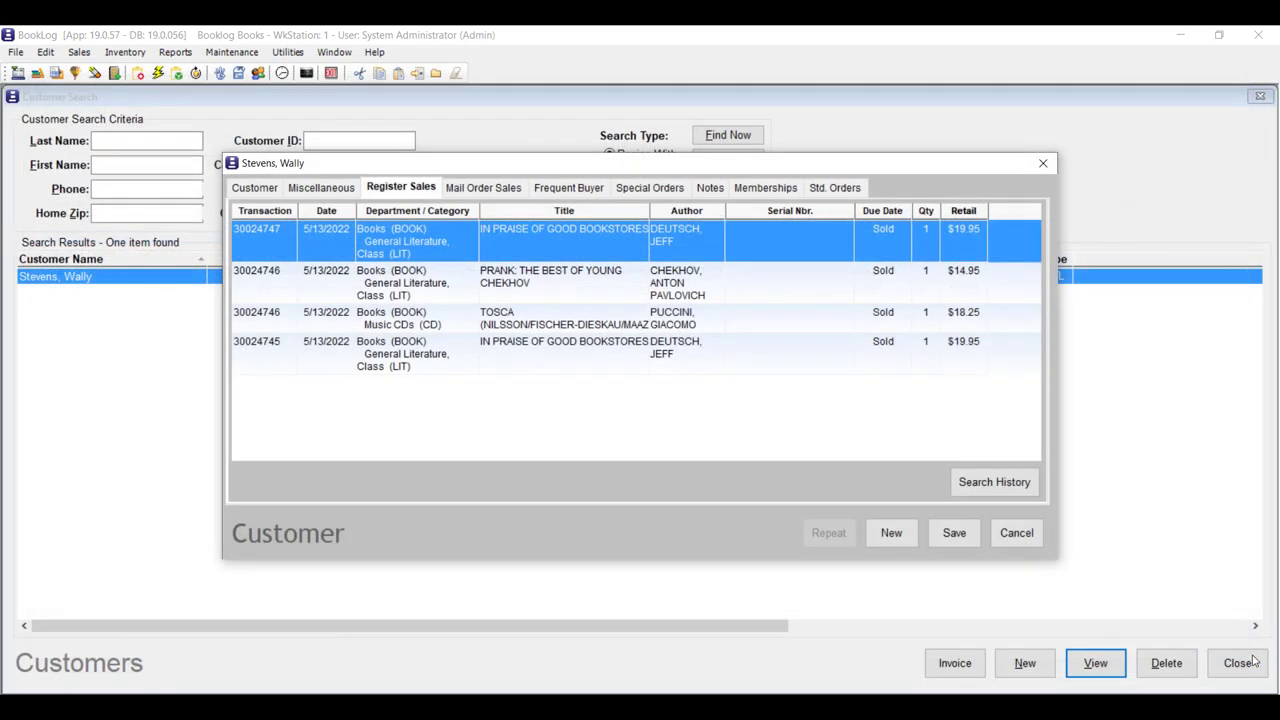
pyautogui.click(1016, 533)
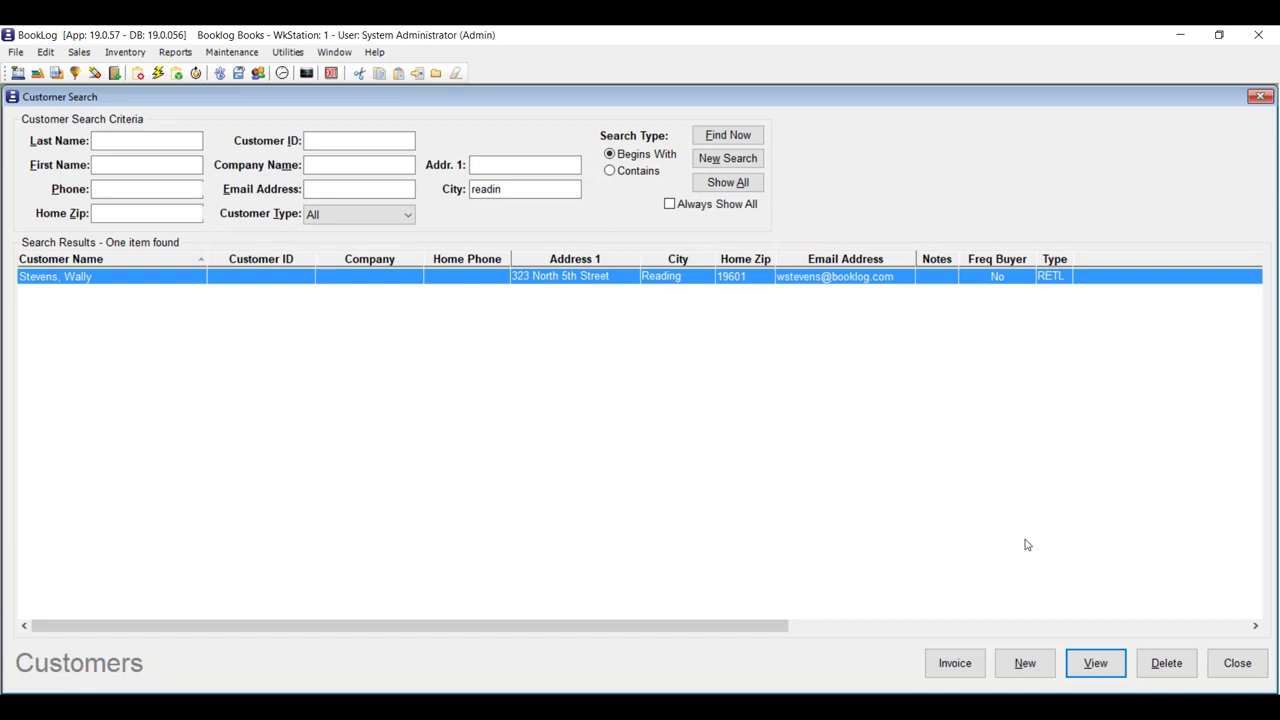
# Reset Customer Search with New Search so all criteria and results are blank.
pyautogui.click(727, 159)
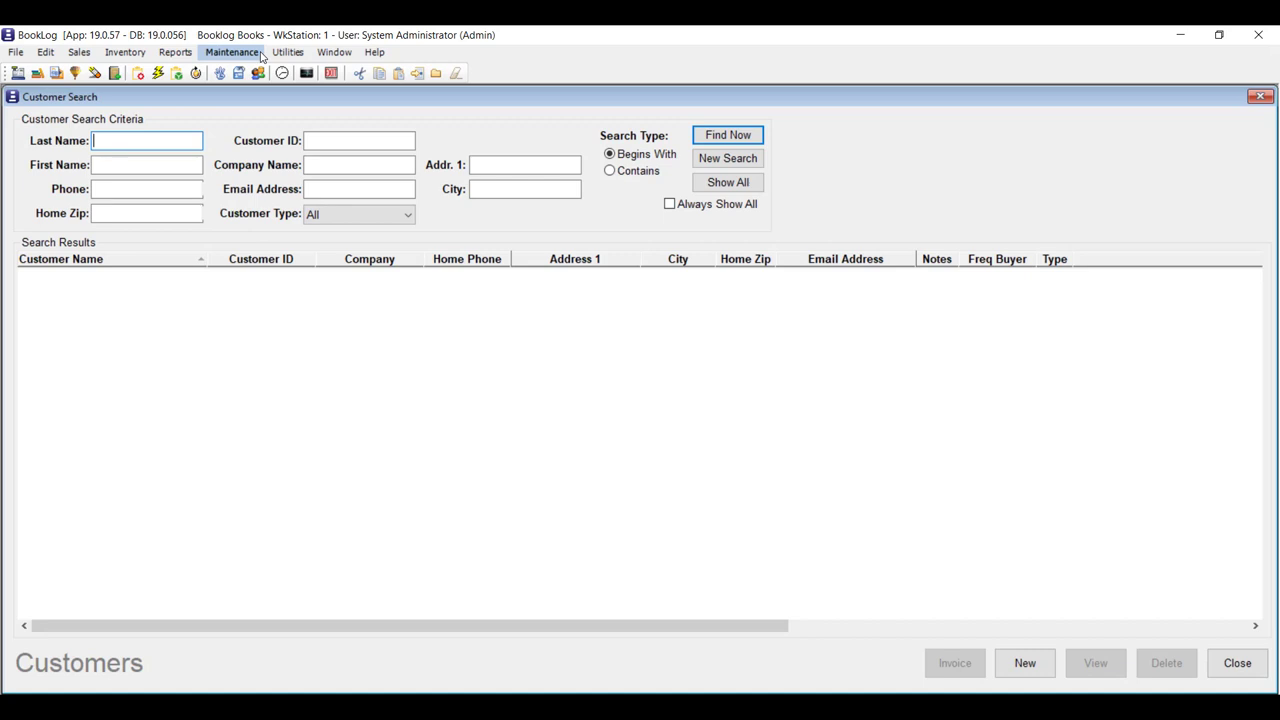
# Insert a new user-defined customer code STF with description 'Staff'.
pyautogui.click(232, 52)
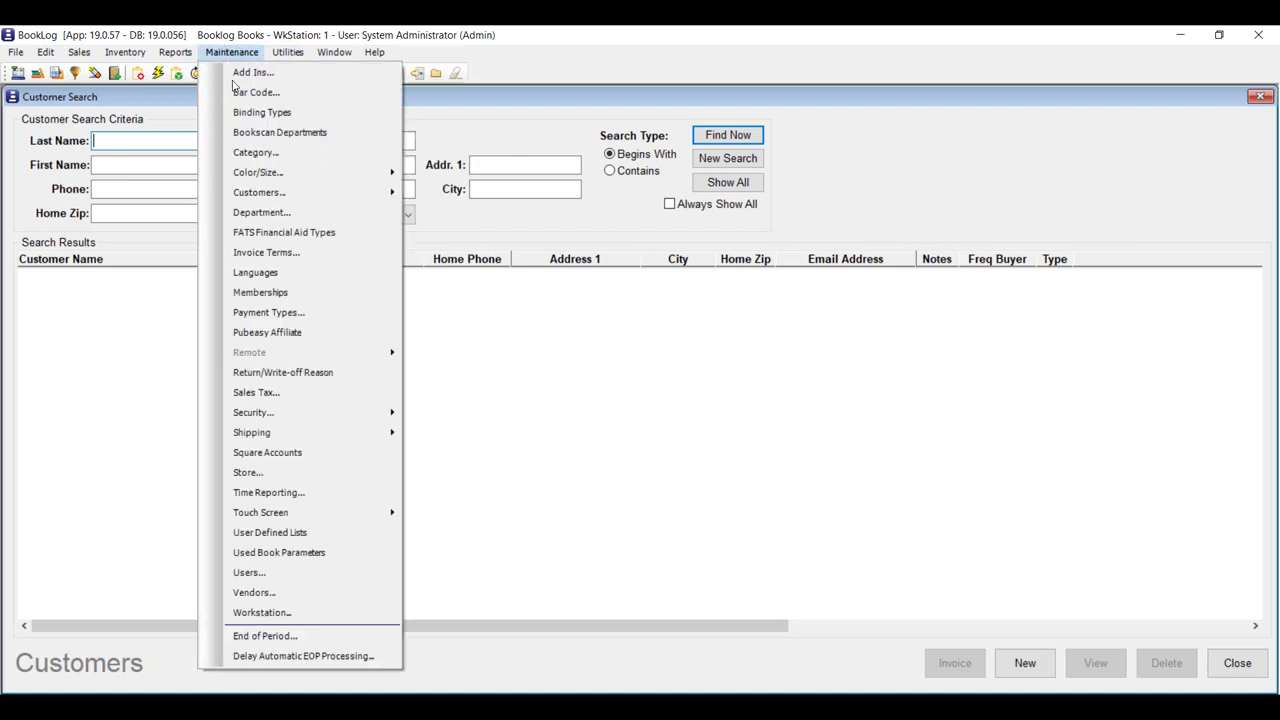
pyautogui.moveTo(398, 192)
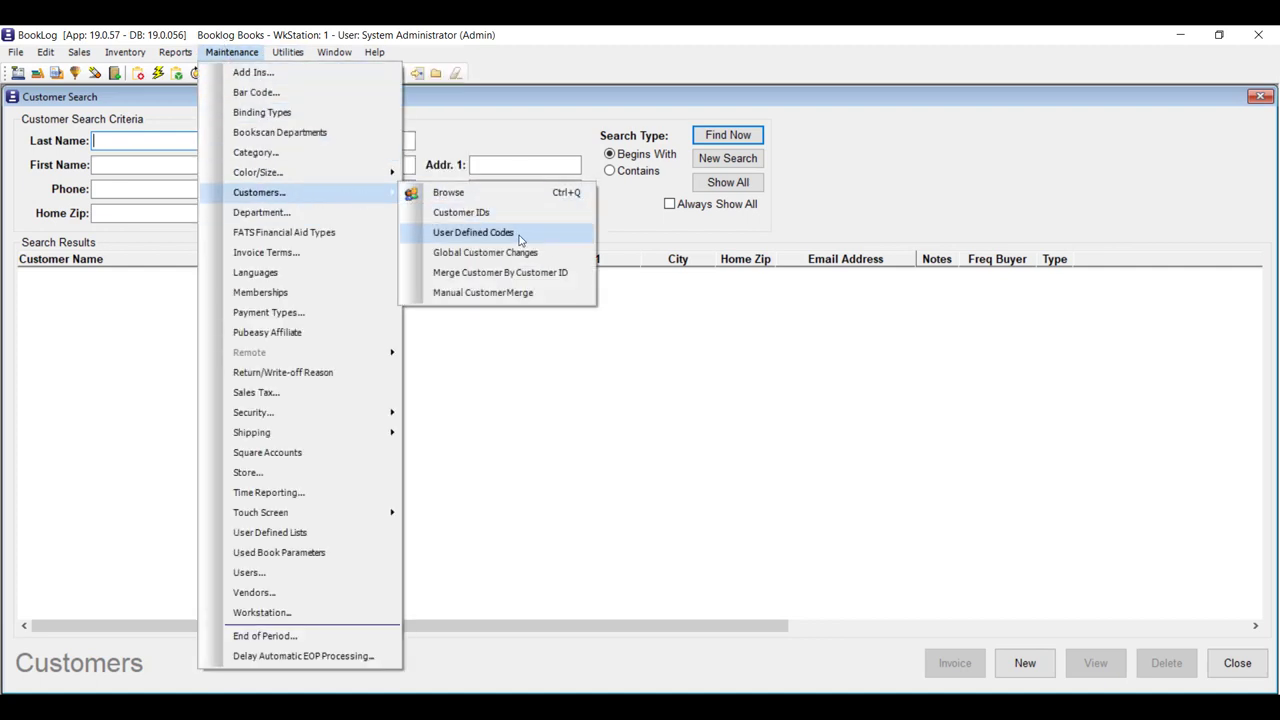
pyautogui.click(519, 236)
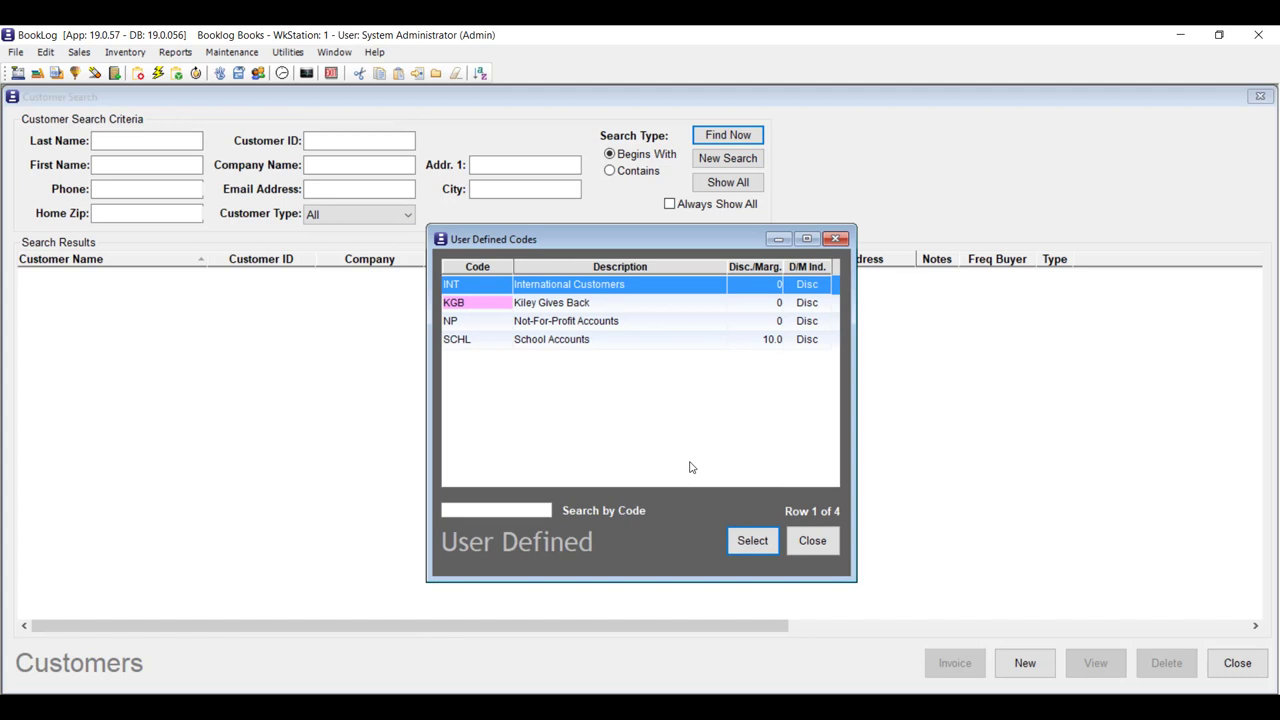
pyautogui.press('Insert')
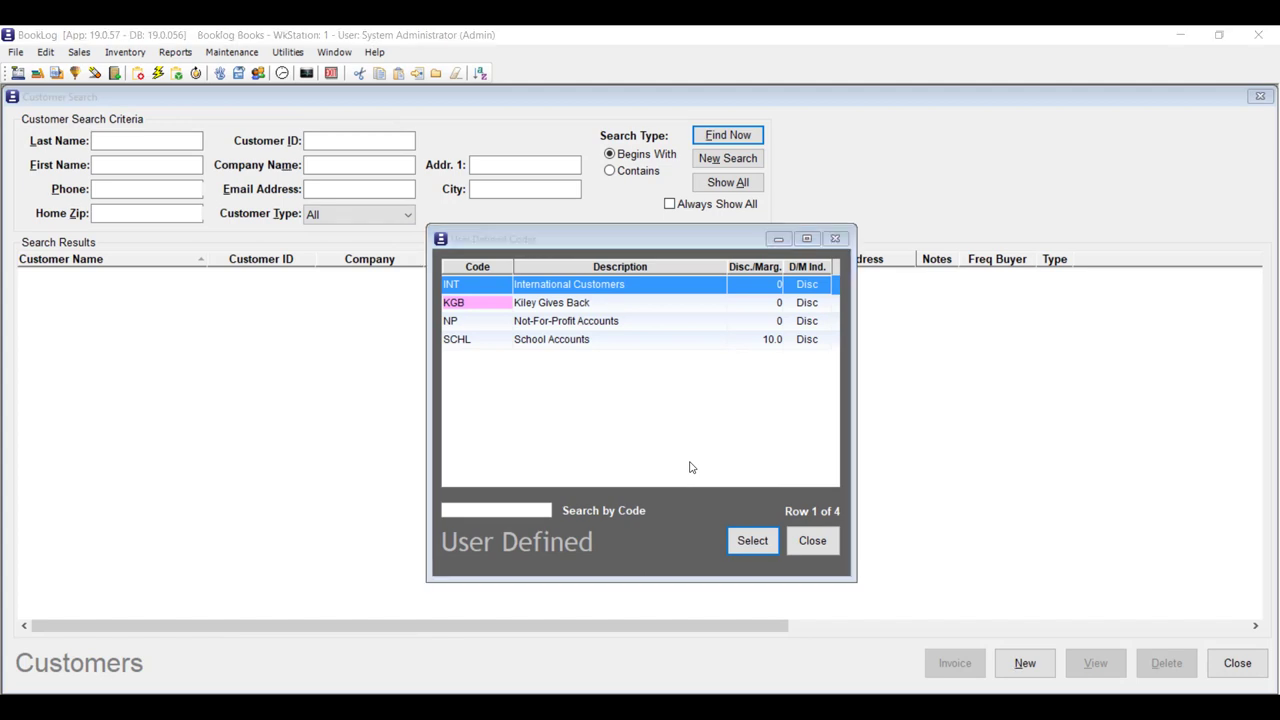
pyautogui.write('STF')
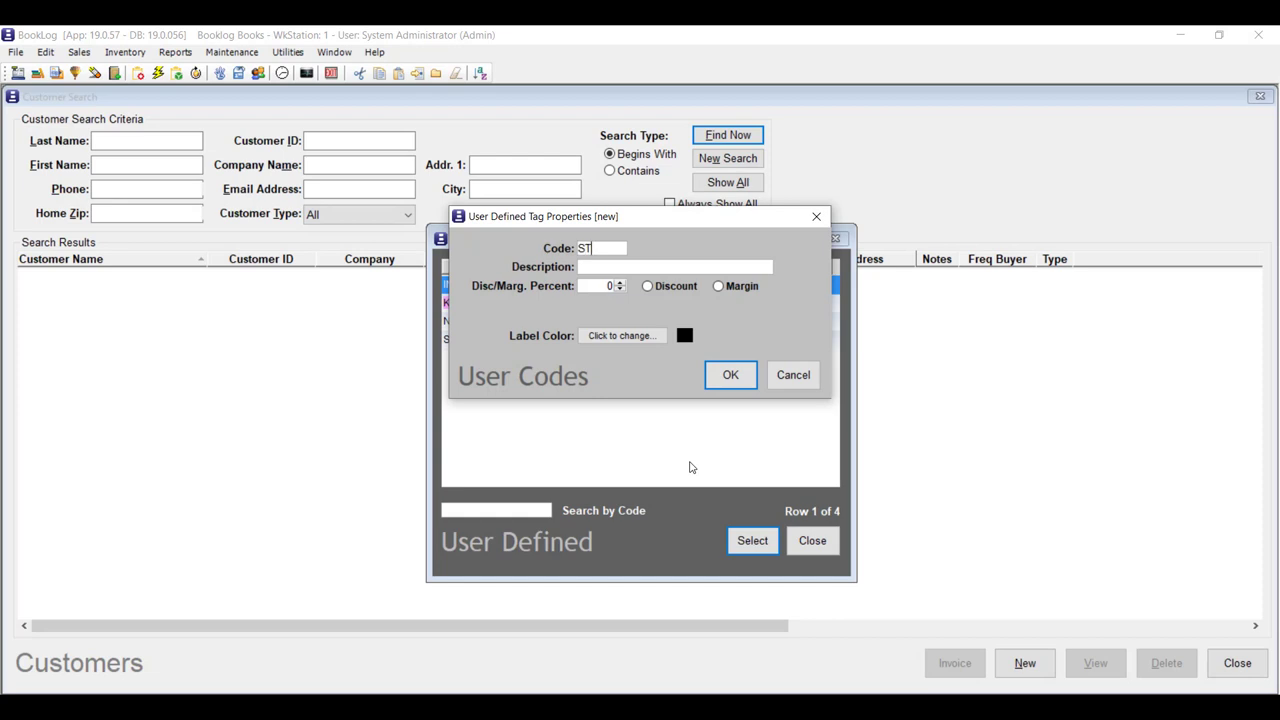
pyautogui.press('Tab')
pyautogui.write('Staff')
# Give the Staff code a 10 percent margin and a pink label, and save it.
pyautogui.click(719, 288)
pyautogui.click(607, 289)
pyautogui.write('1')
pyautogui.click(660, 338)
pyautogui.click(557, 331)
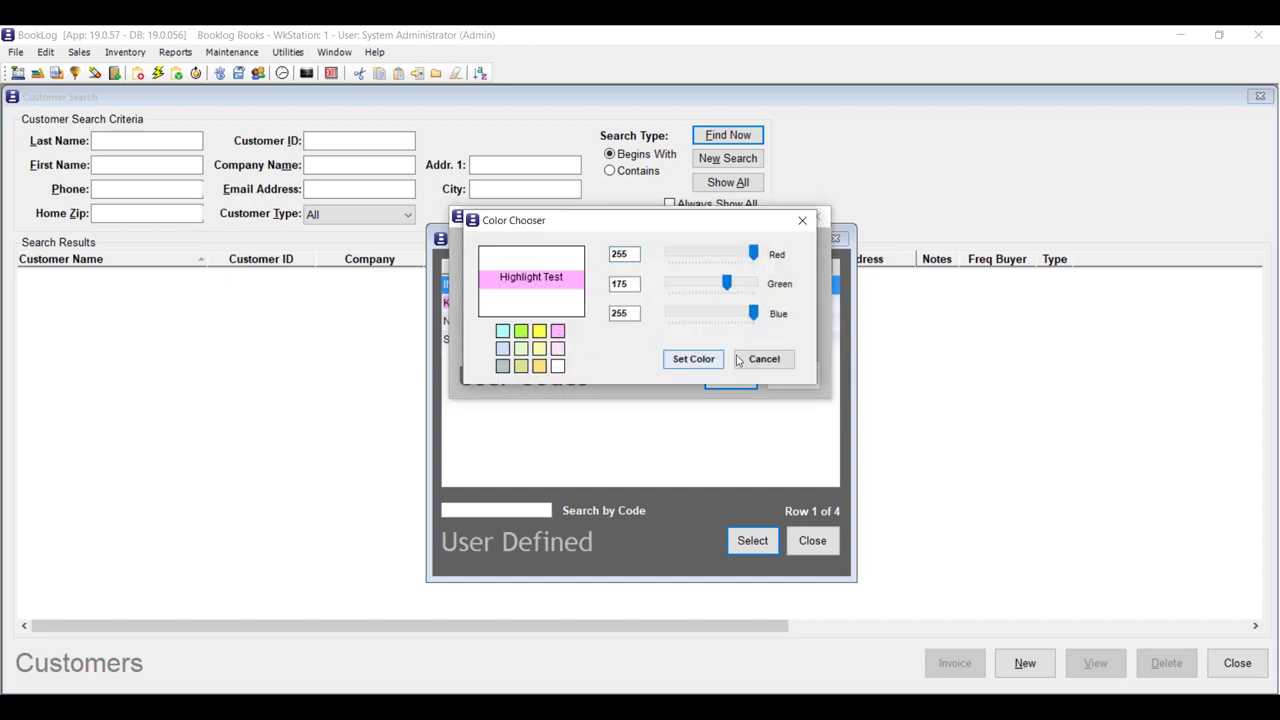
pyautogui.click(694, 359)
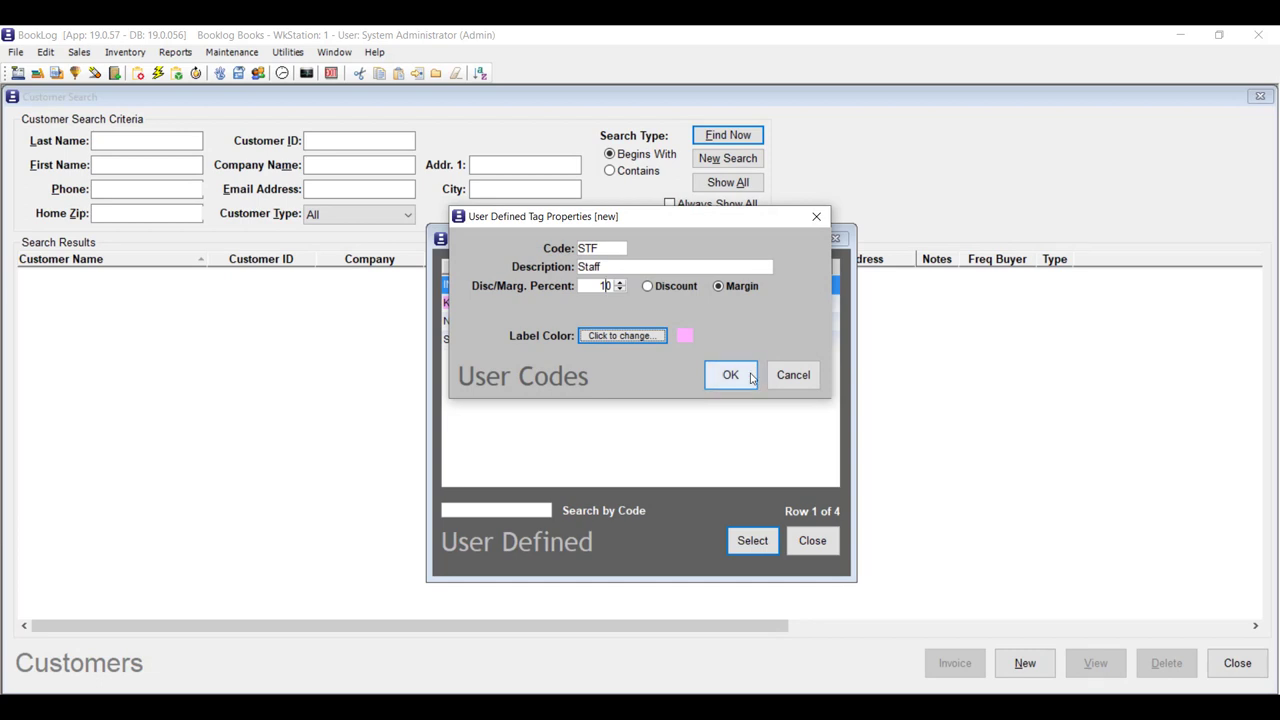
pyautogui.click(731, 375)
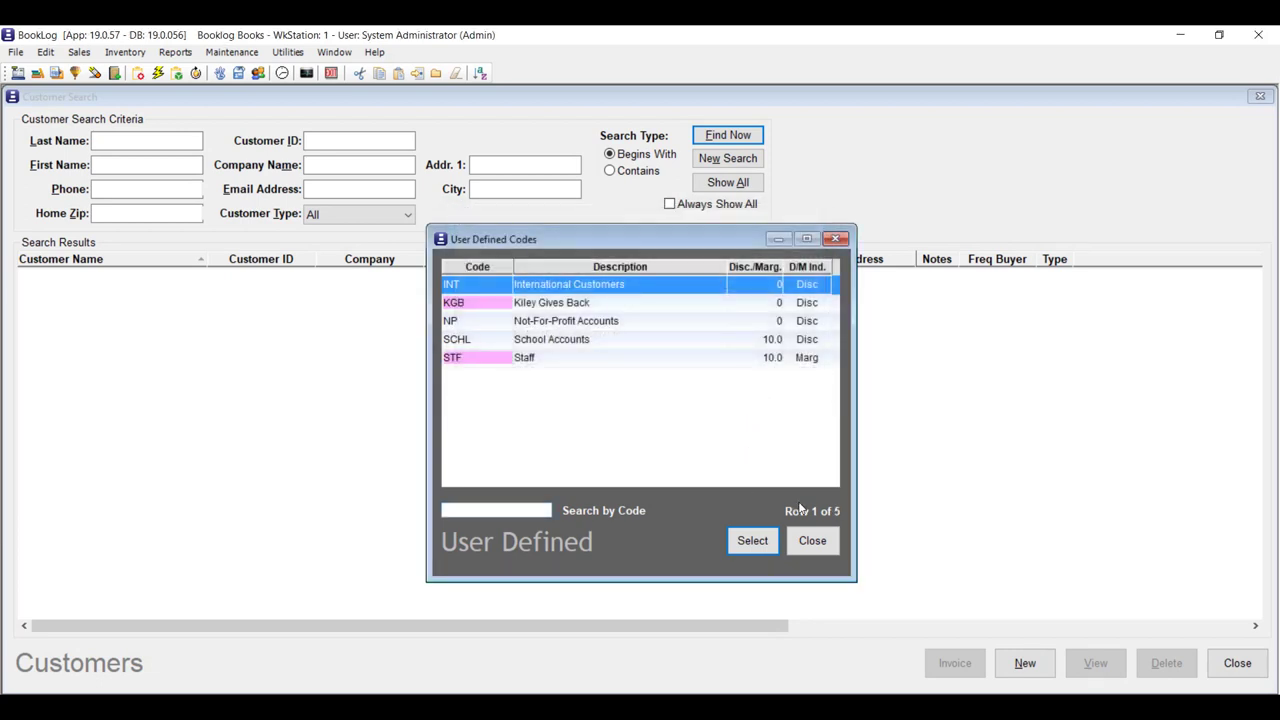
# Find the customer by last name in Customer Search and open their record.
pyautogui.click(805, 541)
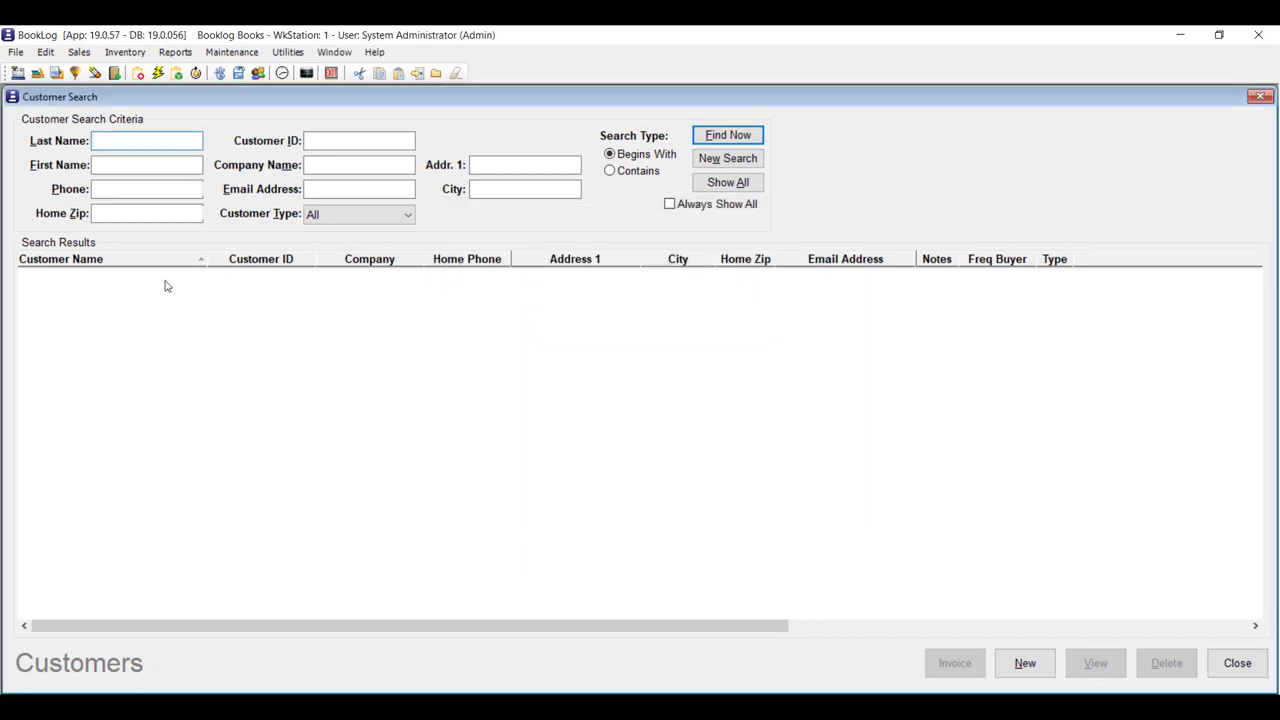
pyautogui.write('niedecker')
pyautogui.press('Return')
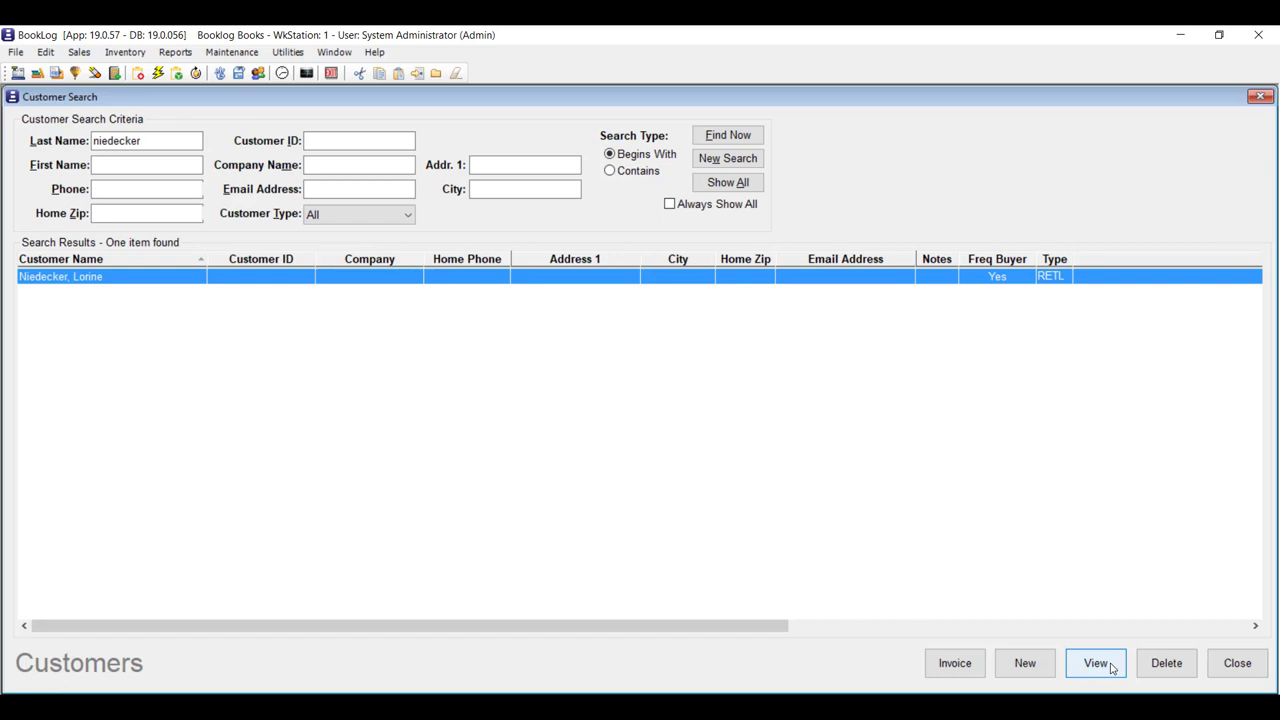
pyautogui.click(1100, 664)
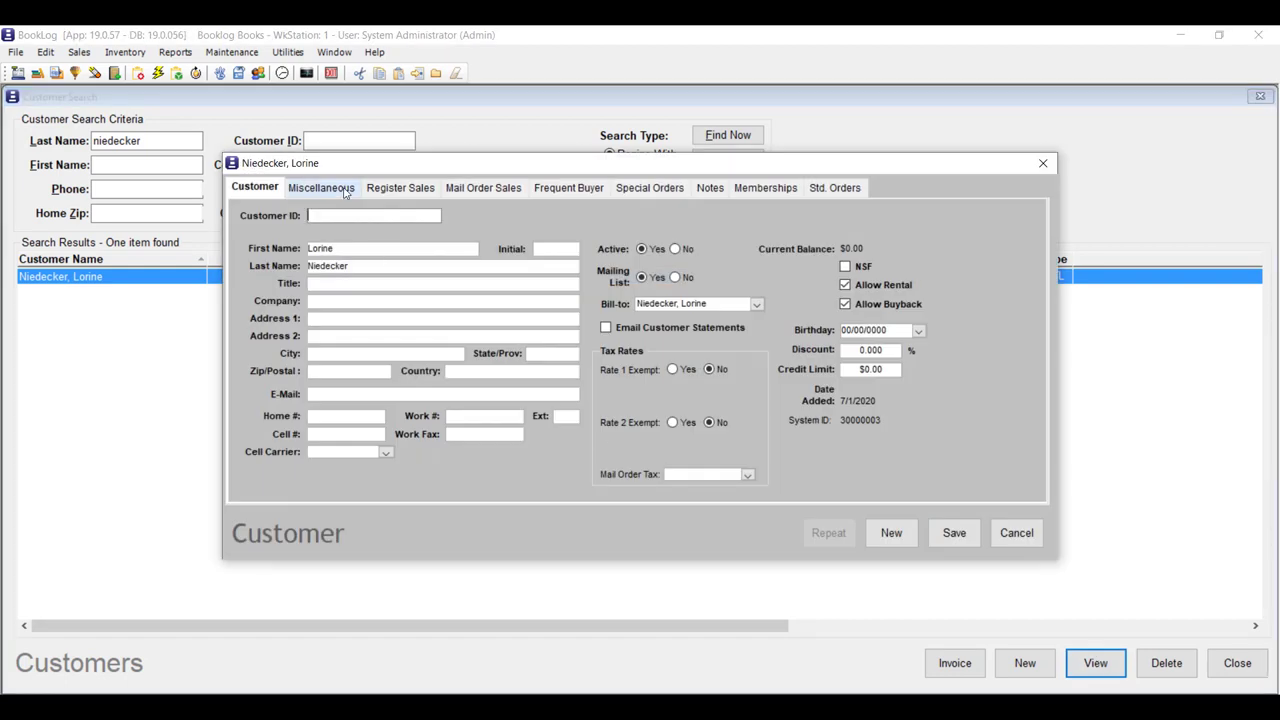
# Set User Defined Code 1 to STF - Staff on the Miscellaneous tab and save the record.
pyautogui.click(345, 190)
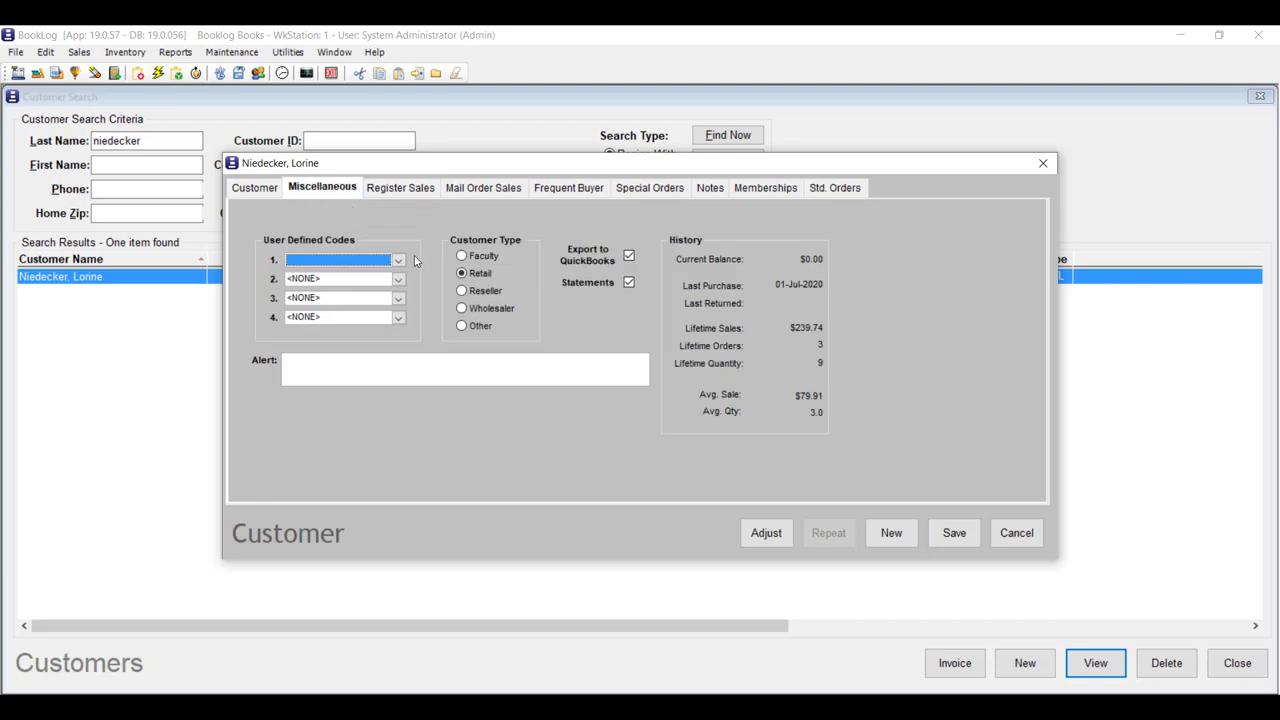
pyautogui.click(398, 260)
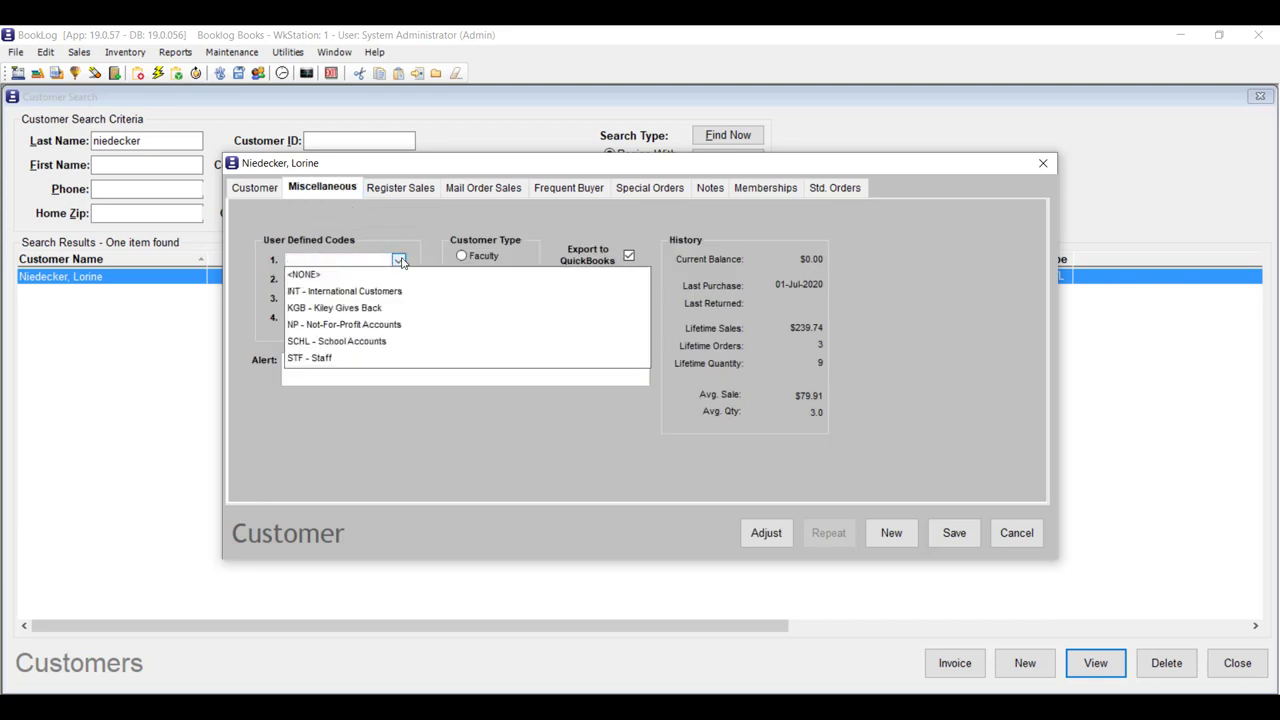
pyautogui.click(331, 358)
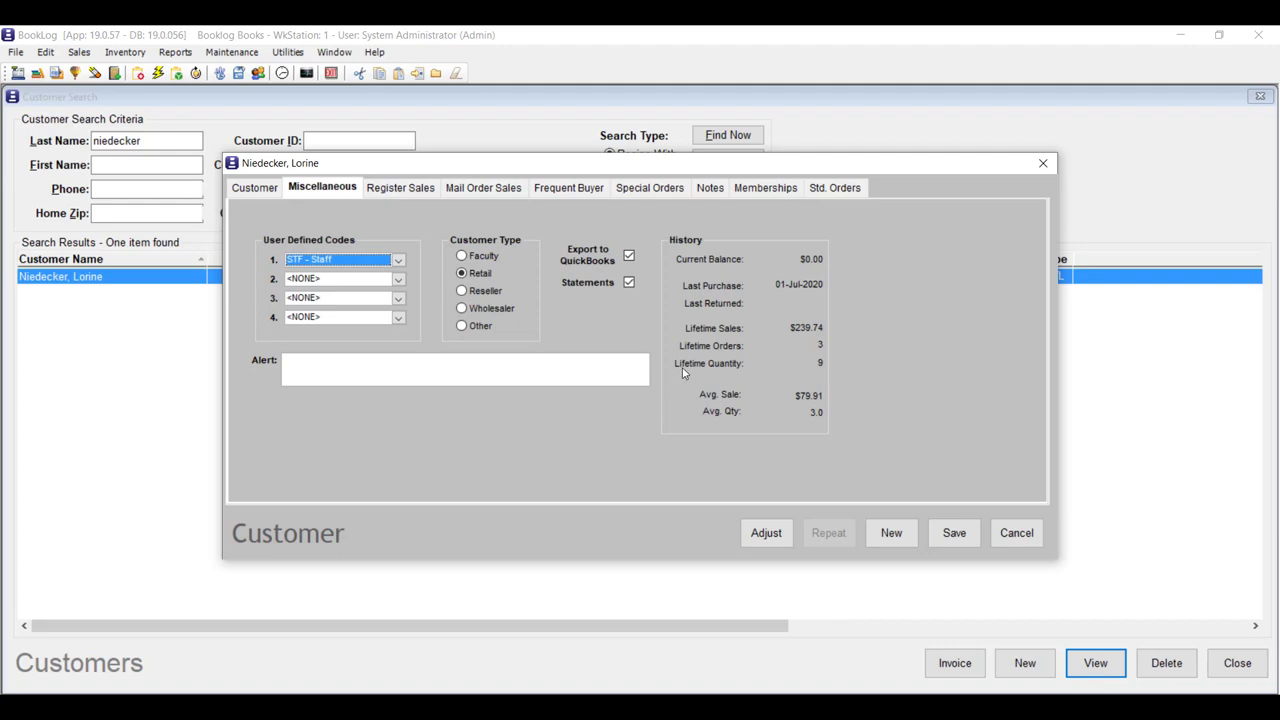
pyautogui.click(950, 534)
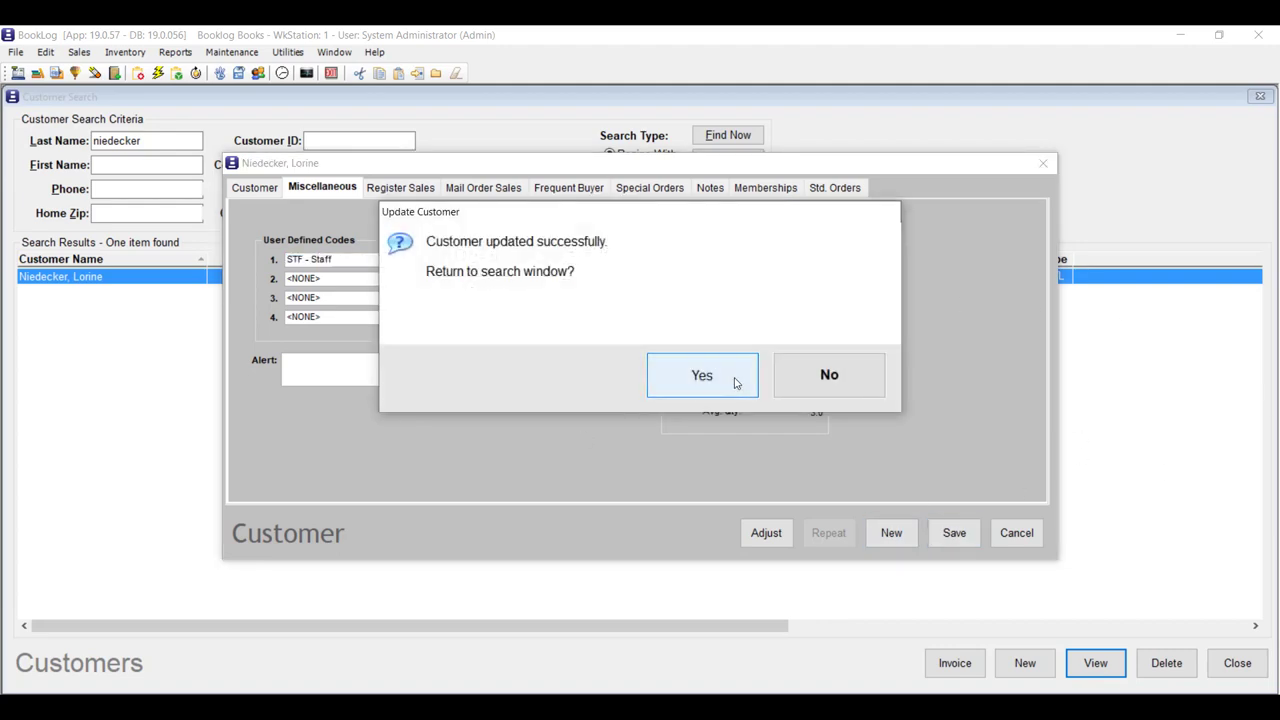
pyautogui.click(737, 380)
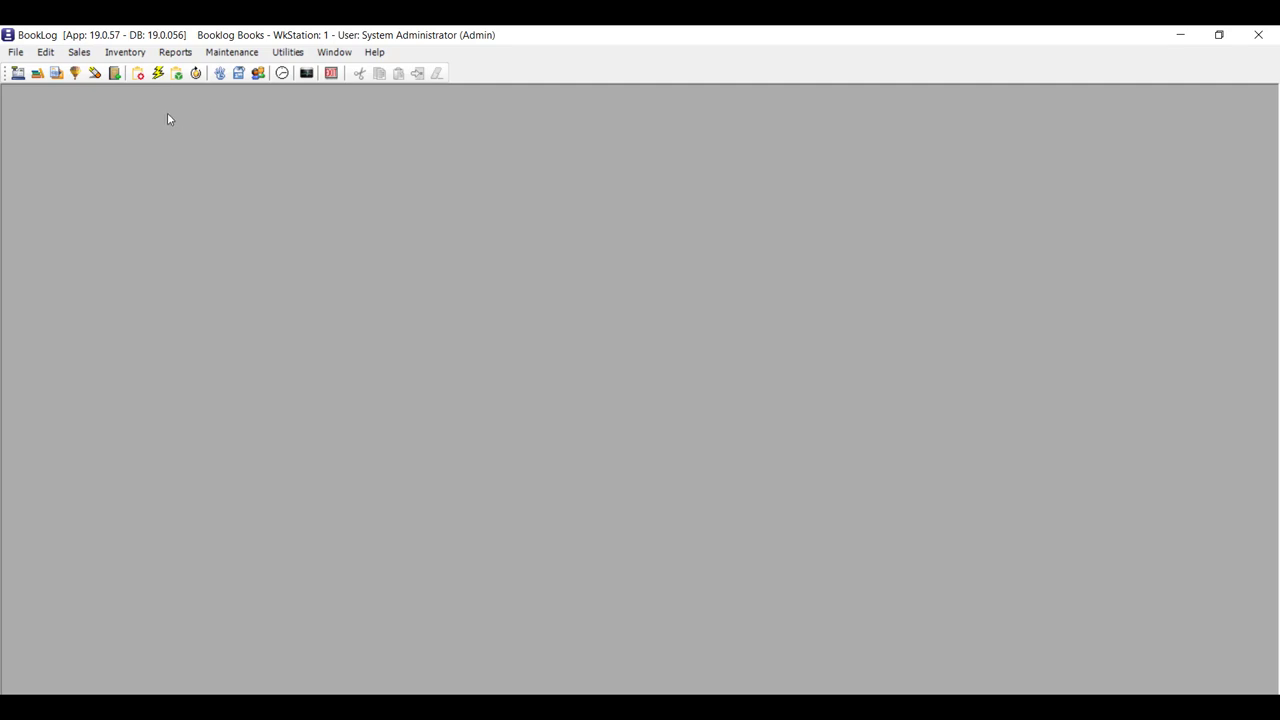
# Start receiving by item on a new packing list numbered 6747878.
pyautogui.click(145, 55)
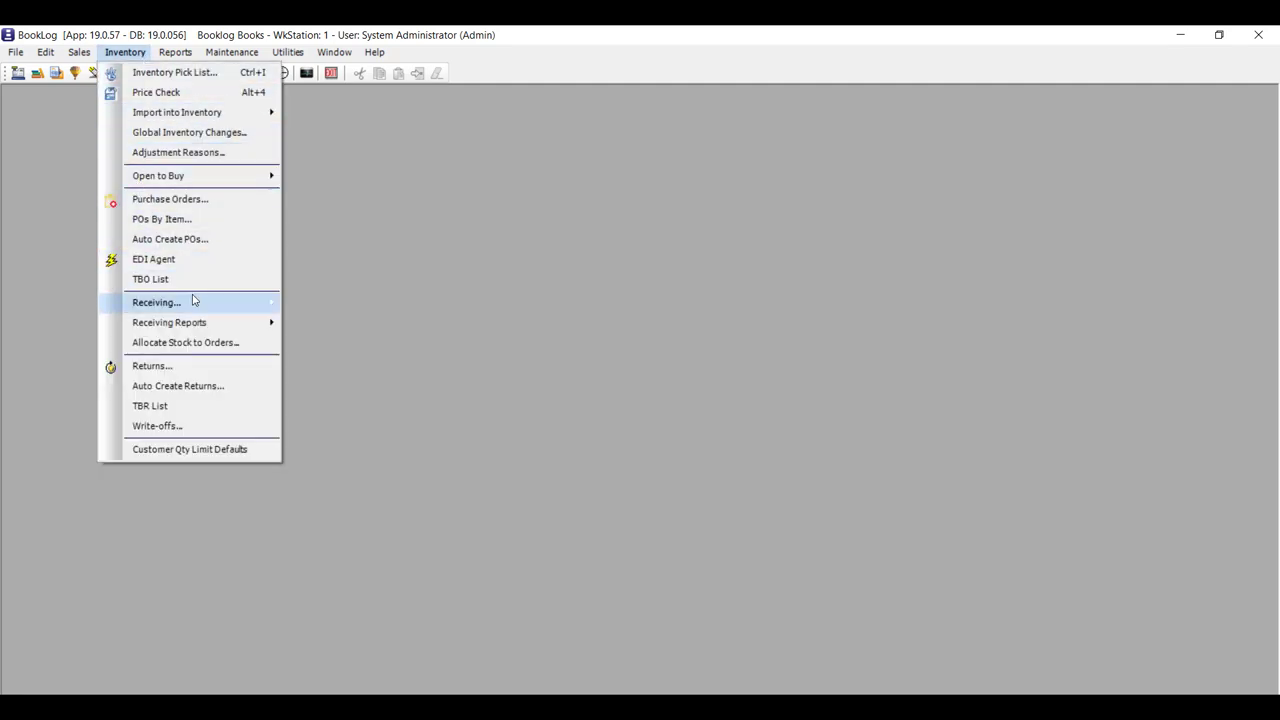
pyautogui.moveTo(257, 306)
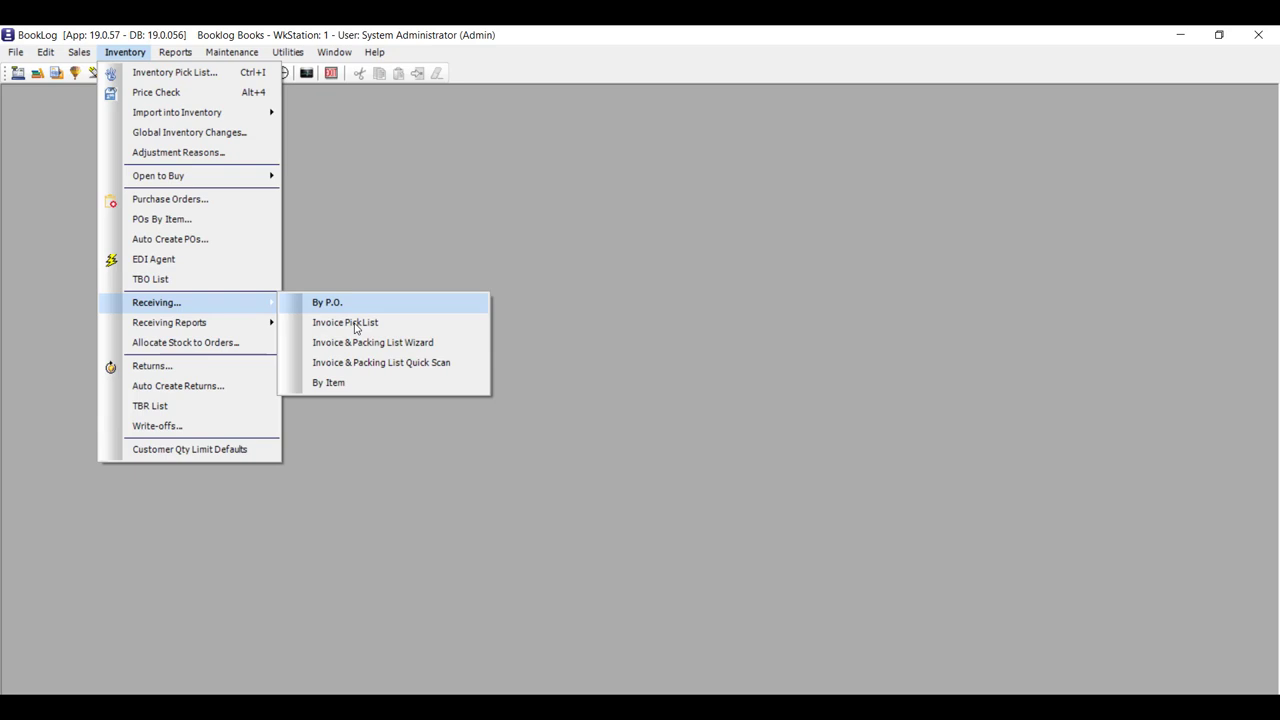
pyautogui.click(437, 389)
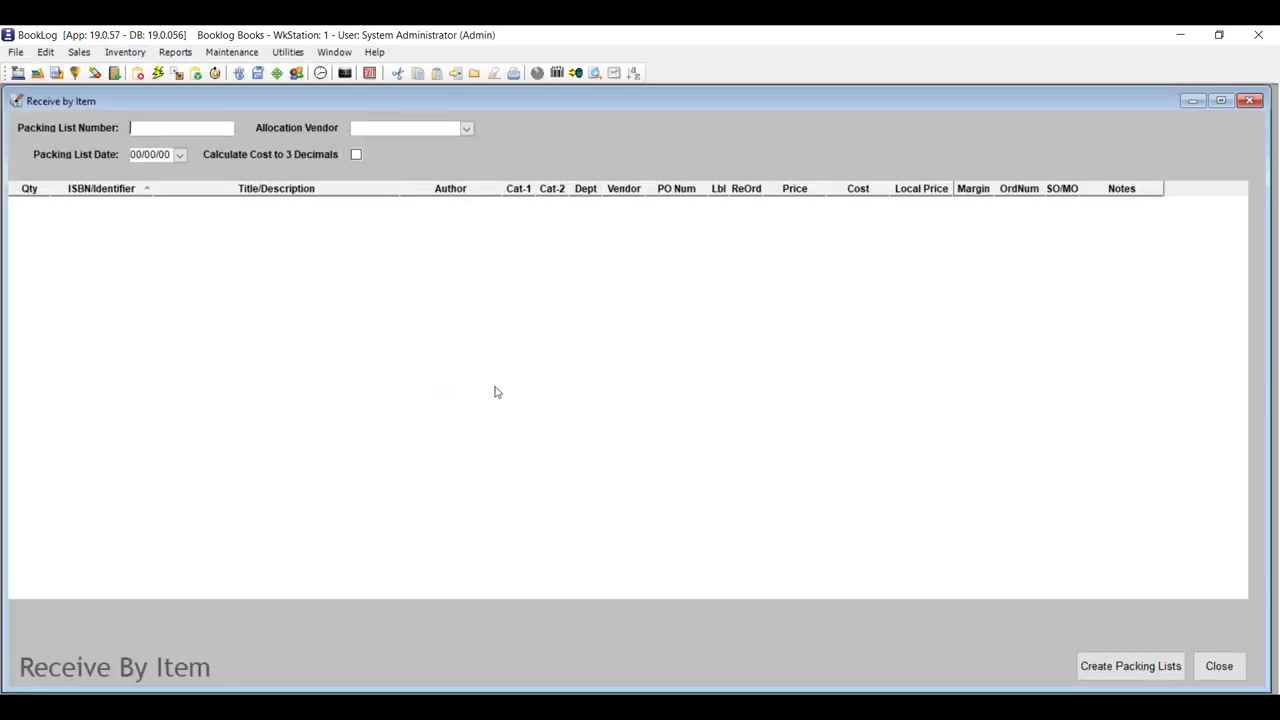
pyautogui.write('67478')
pyautogui.write('78')
# Date the packing list 05/13/22, choose allocation vendor W W NORTON (NORT), and launch the receiving wizard.
pyautogui.click(181, 156)
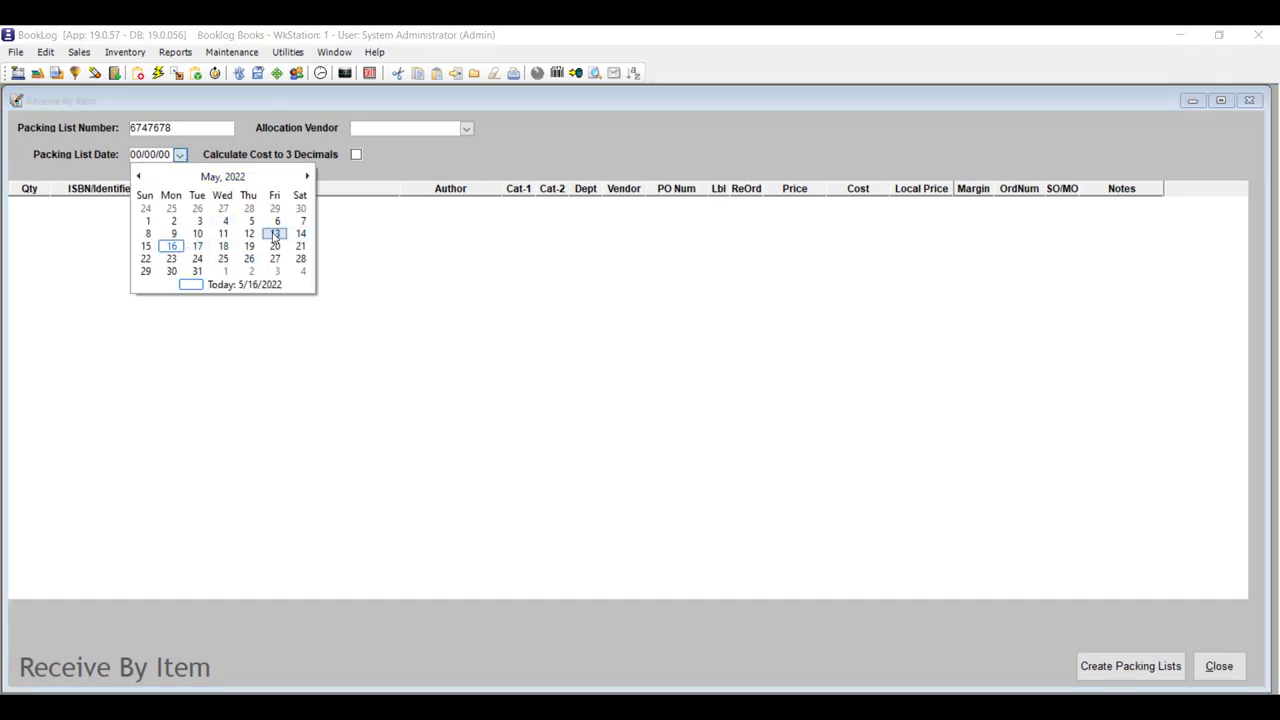
pyautogui.click(275, 234)
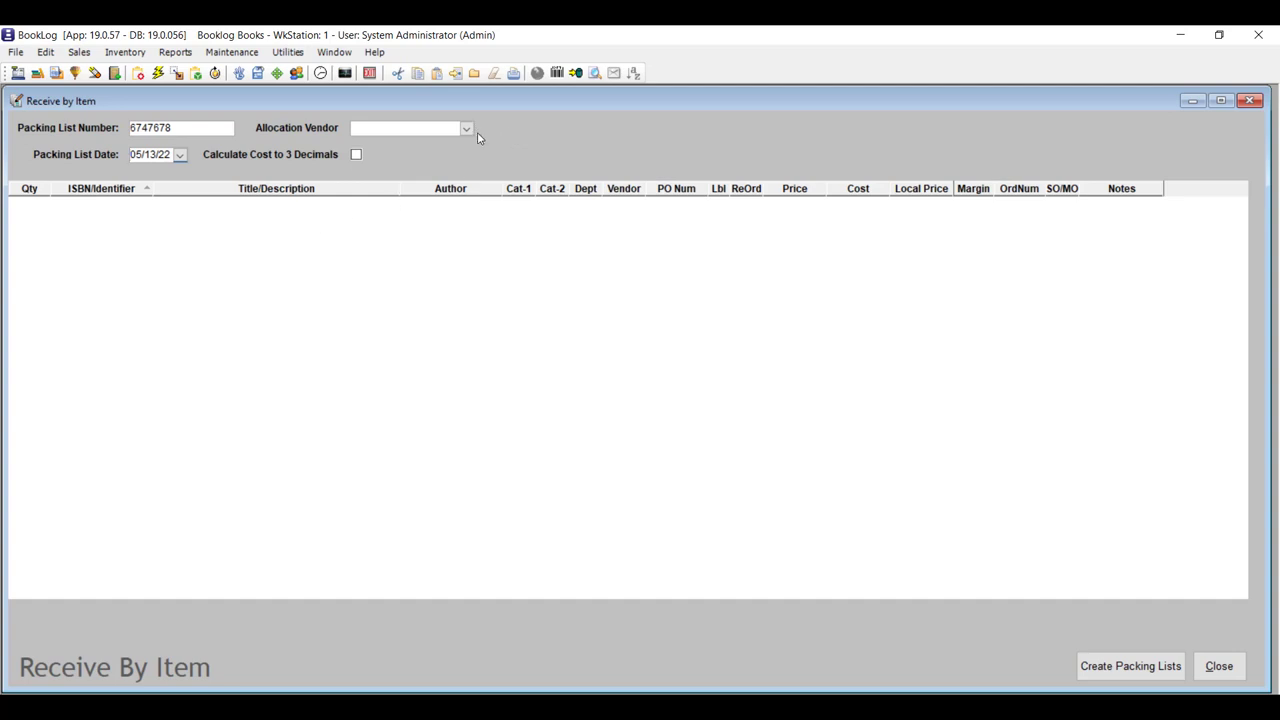
pyautogui.click(467, 130)
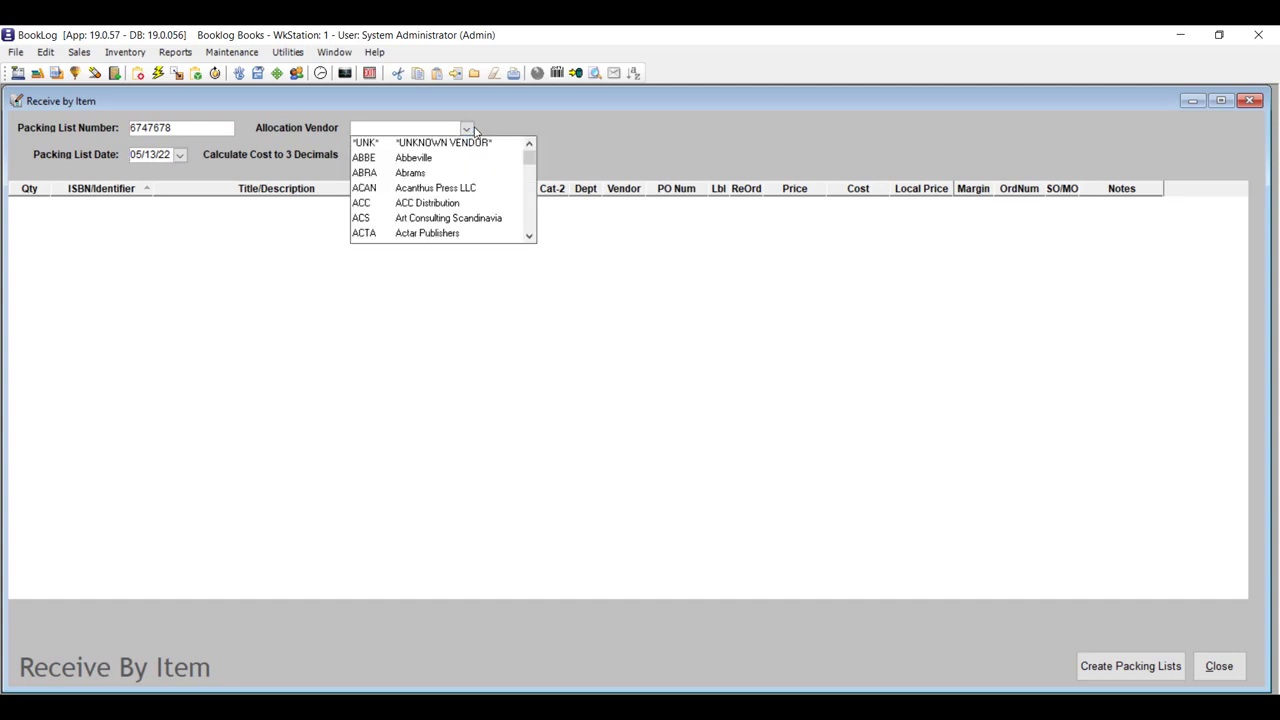
pyautogui.write('NORT')
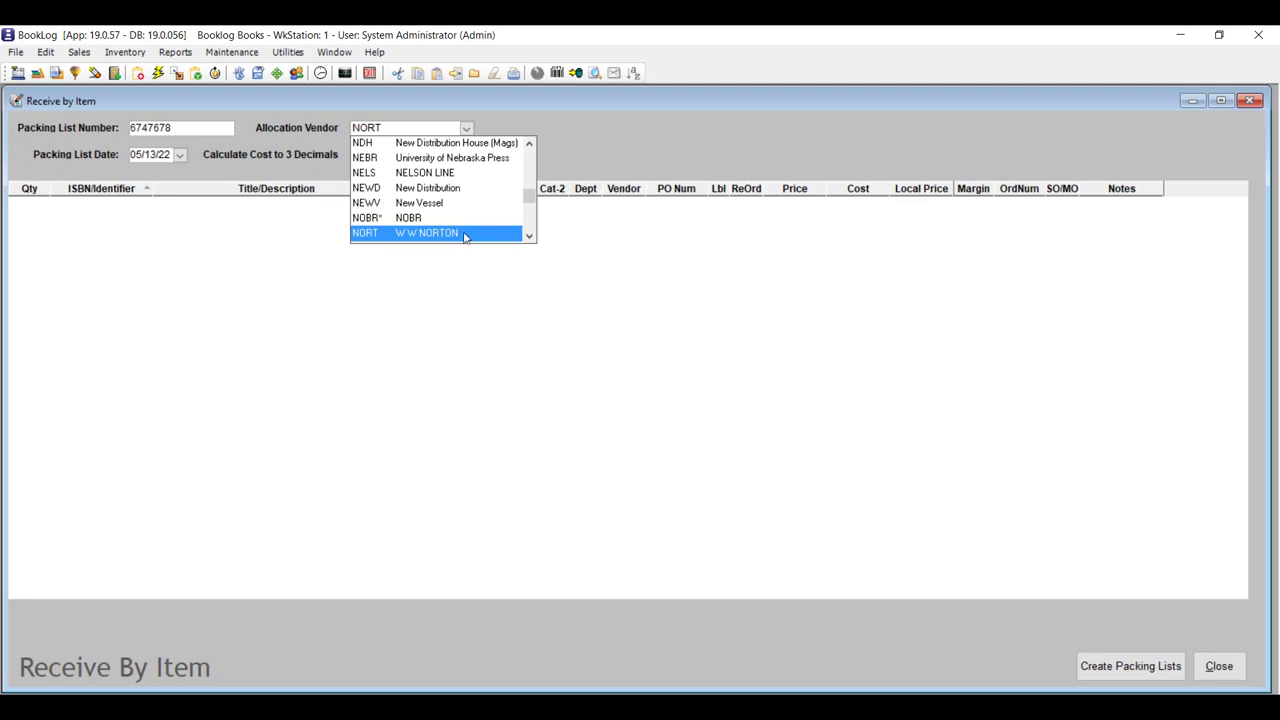
pyautogui.click(465, 233)
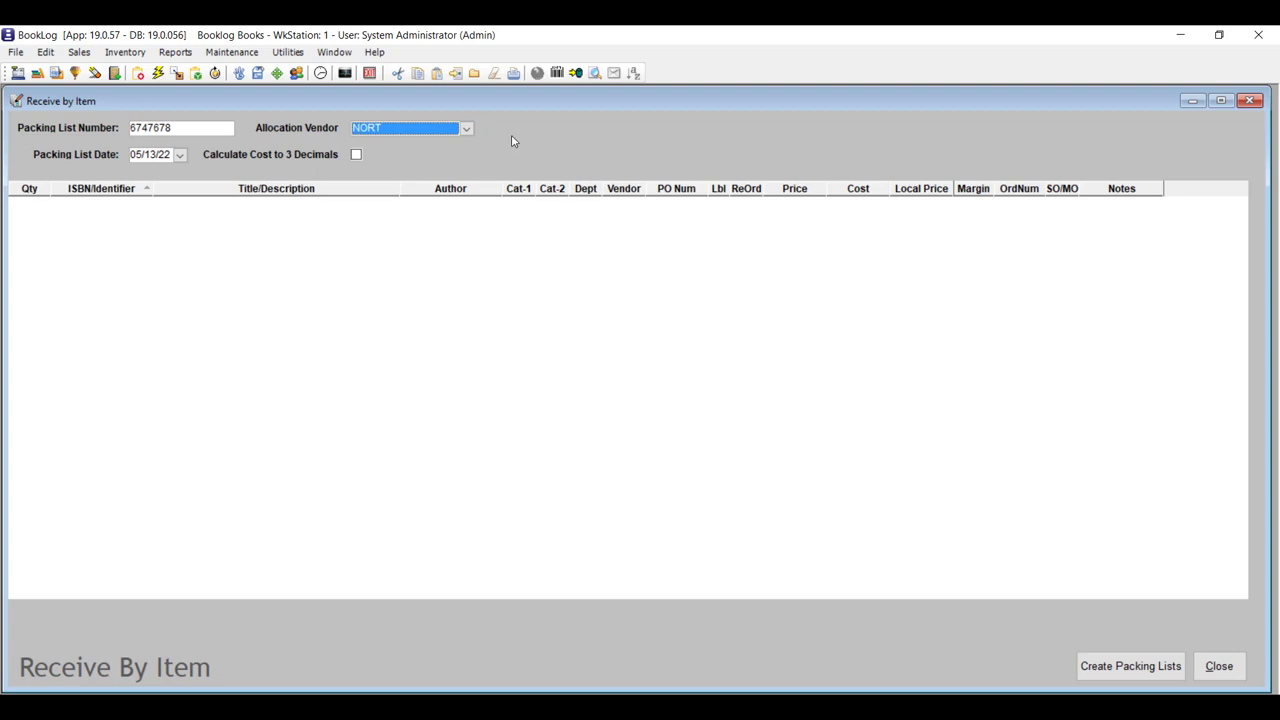
pyautogui.click(455, 73)
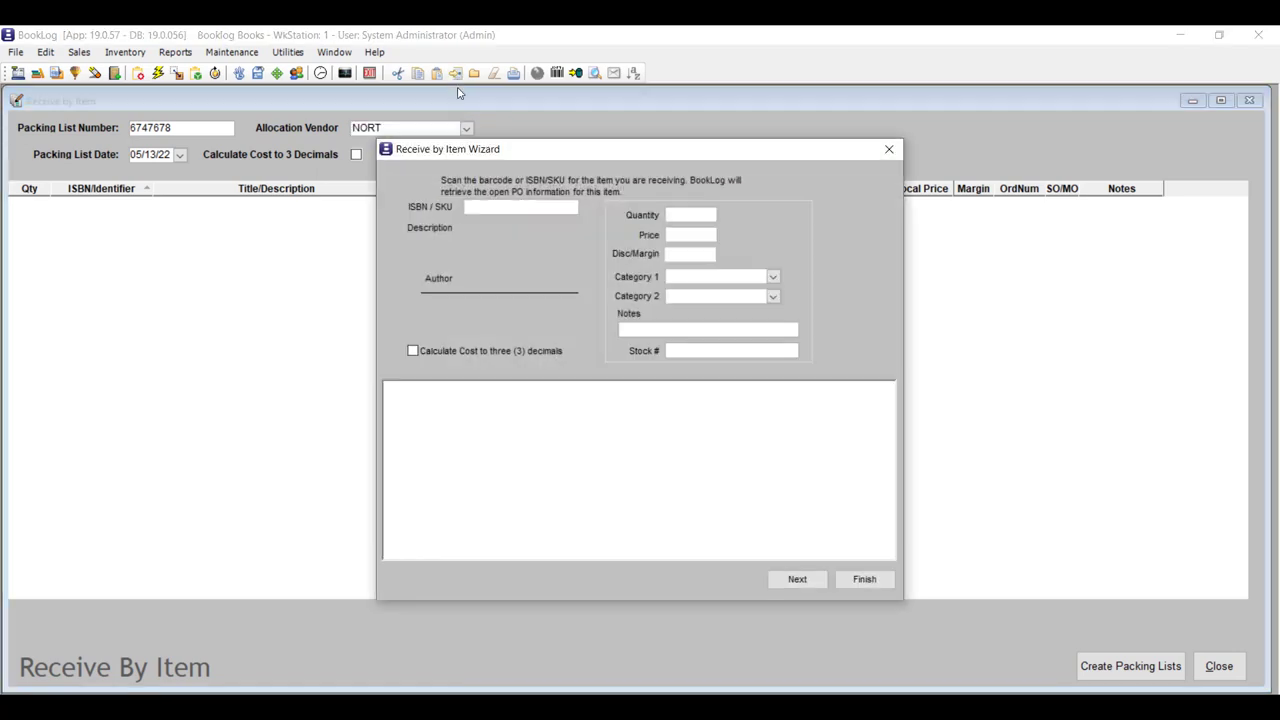
pyautogui.write('9780811219440')
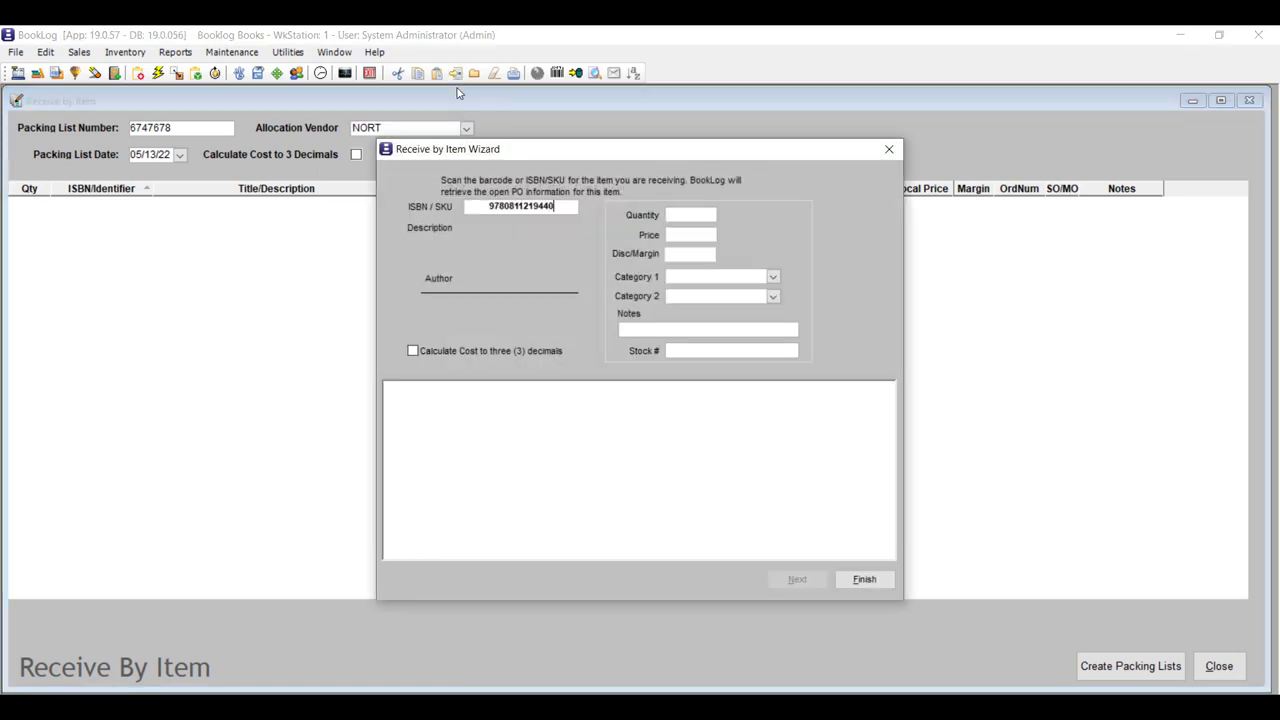
pyautogui.press('Return')
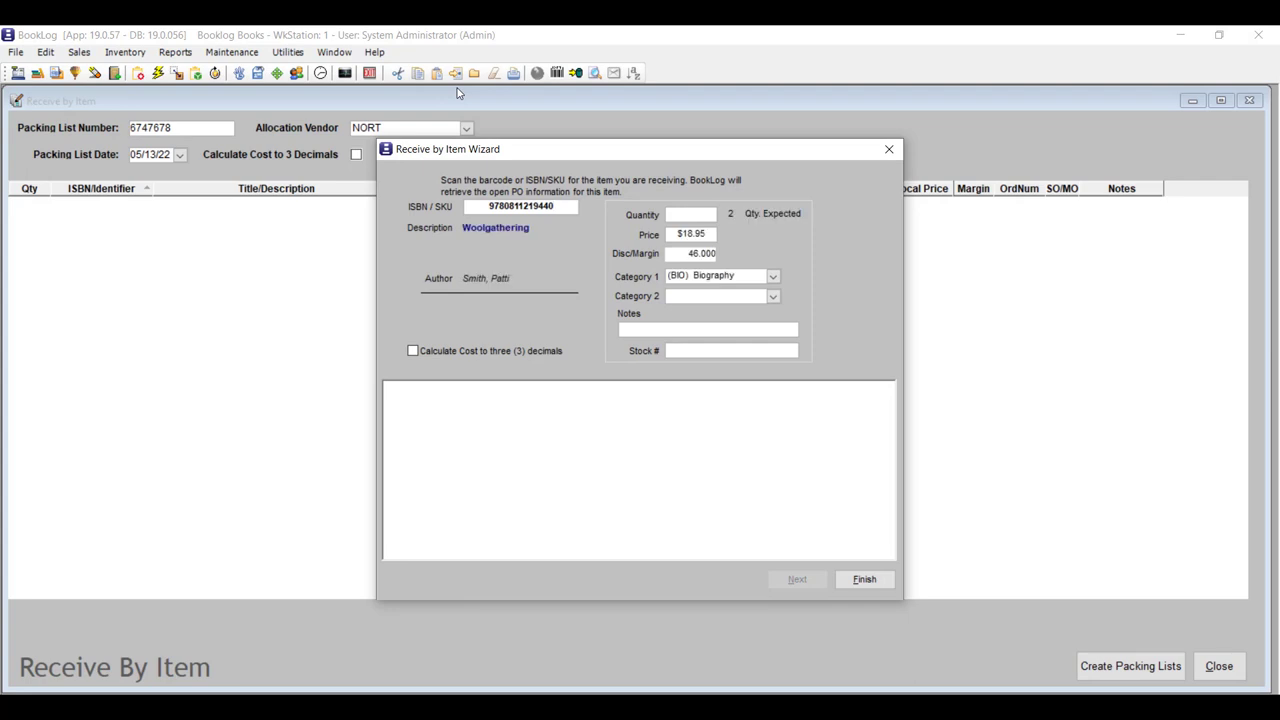
pyautogui.write('1')
pyautogui.click(727, 333)
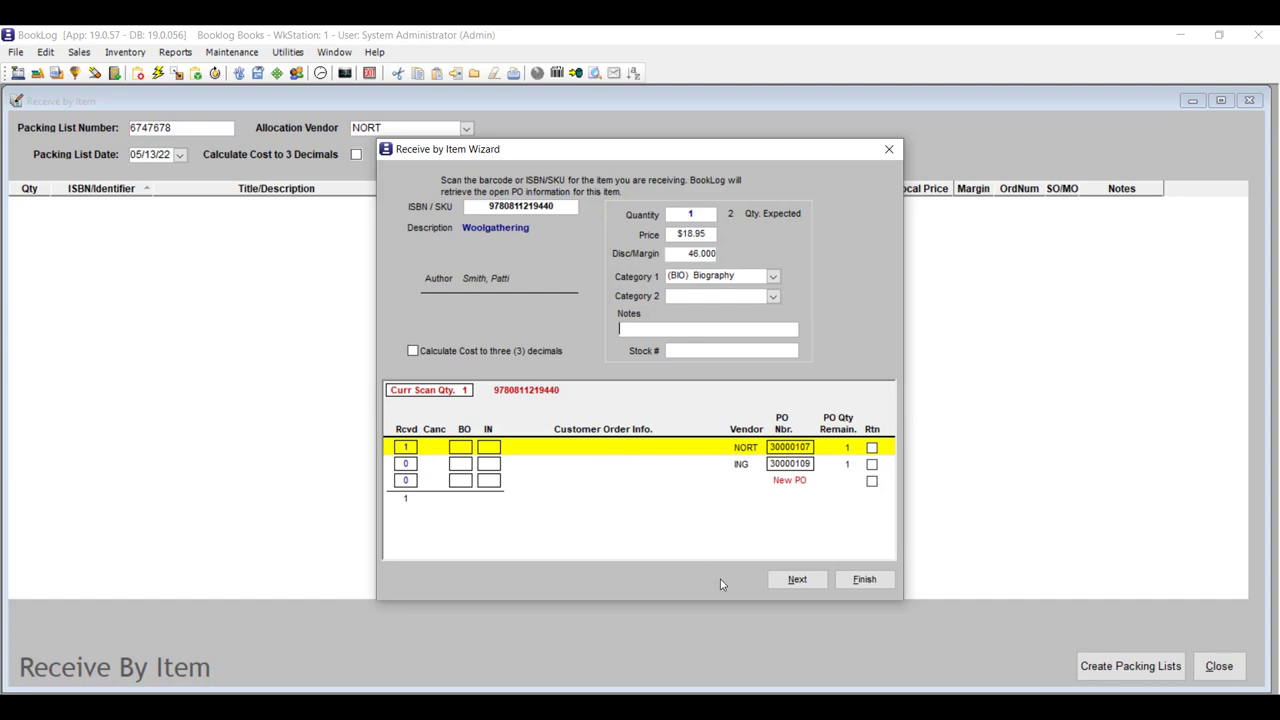
pyautogui.click(797, 579)
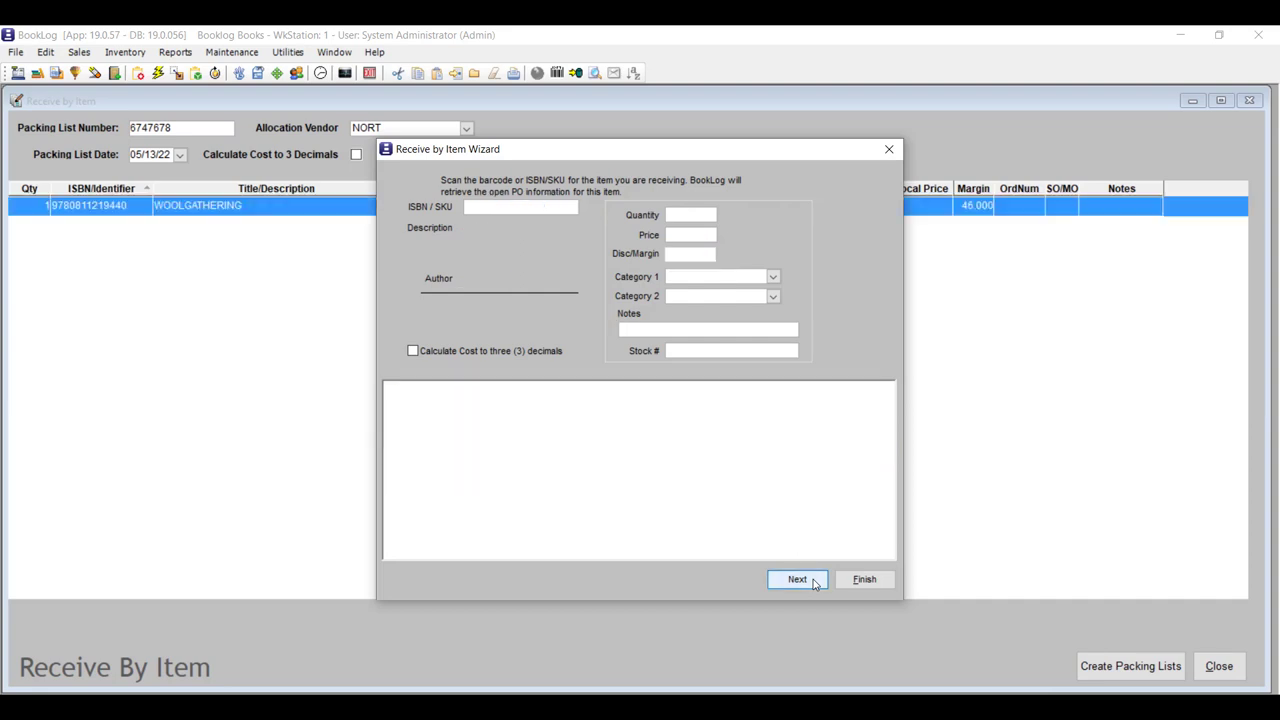
pyautogui.click(865, 580)
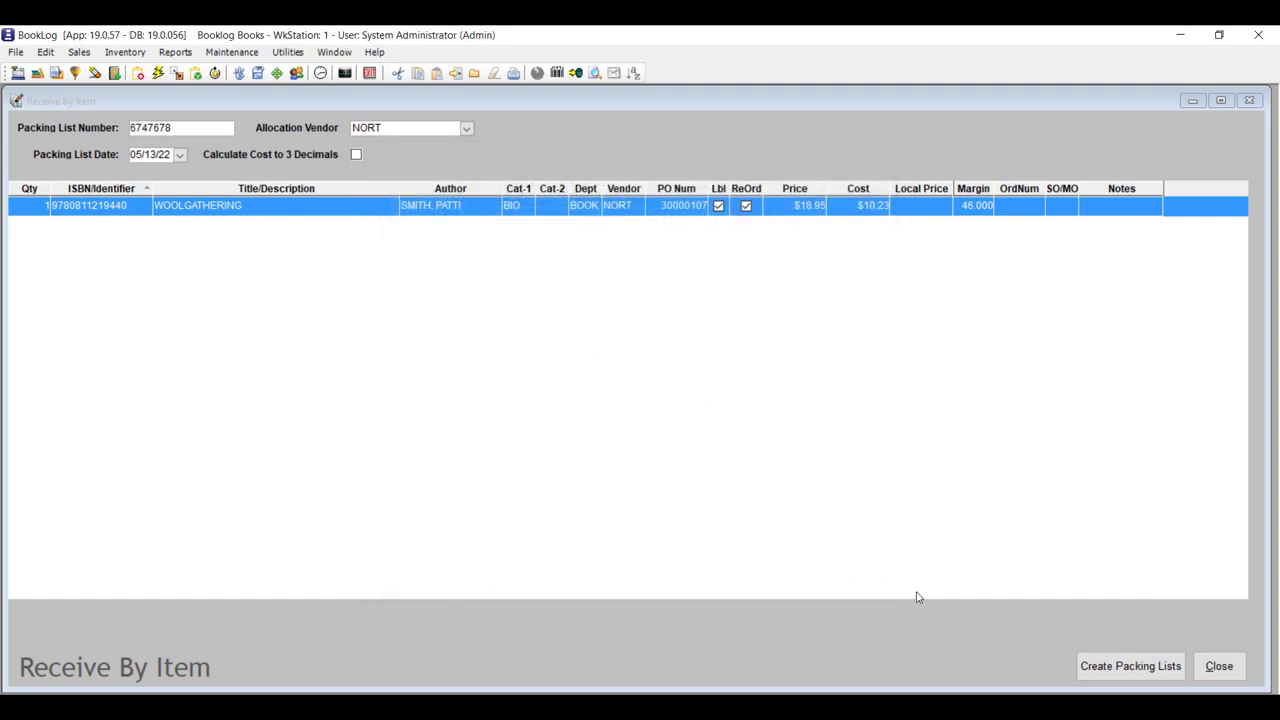
pyautogui.click(1100, 666)
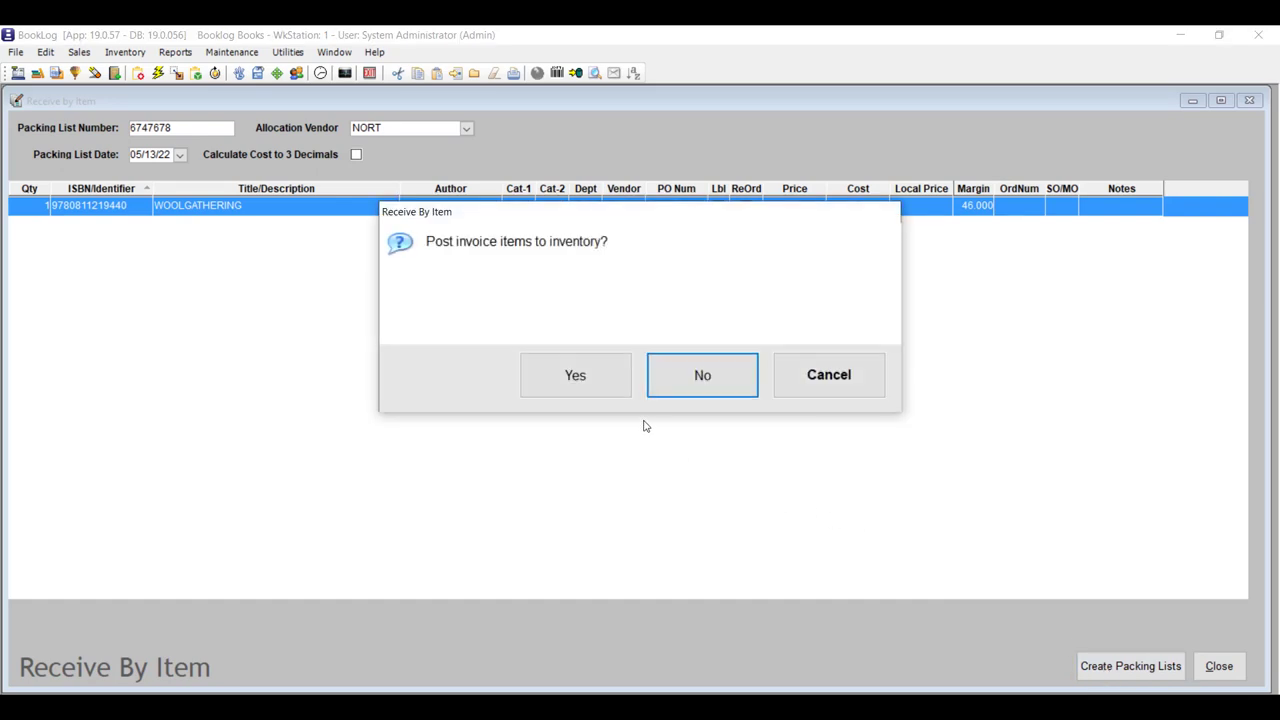
pyautogui.click(617, 380)
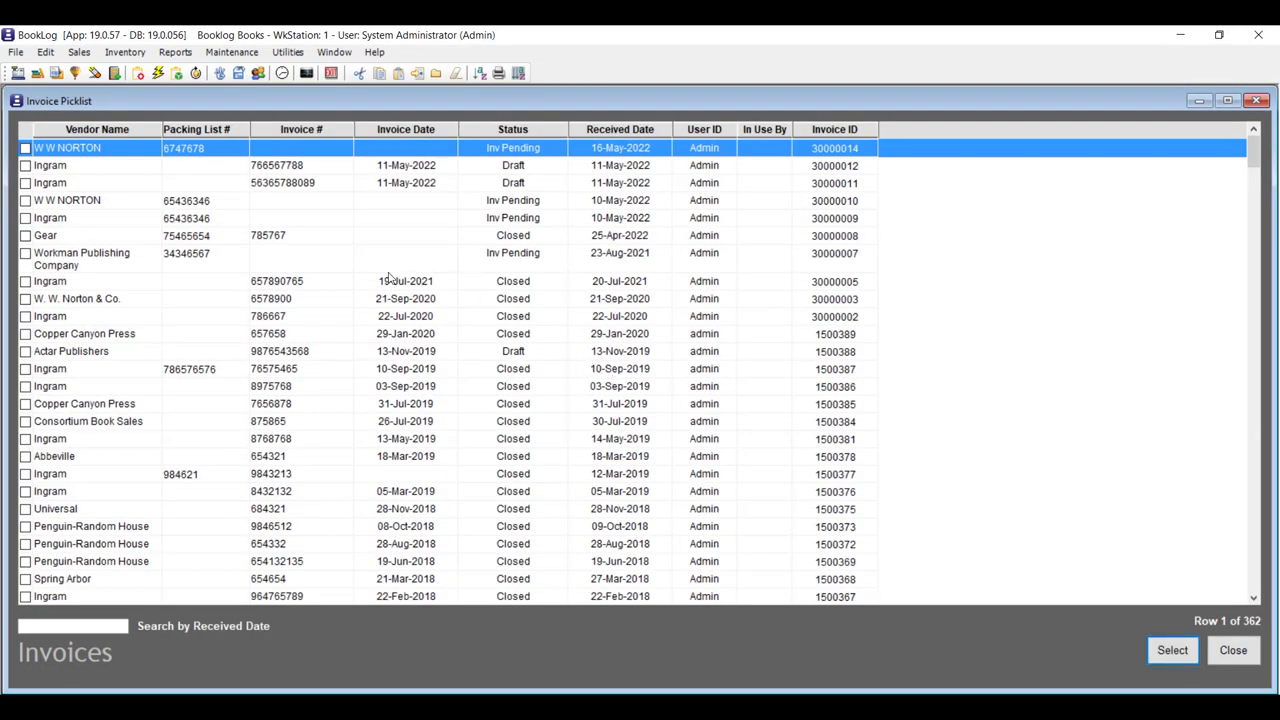
# Open the pending W W NORTON invoice from the Invoice PickList and enter invoice number r765878.
pyautogui.click(125, 52)
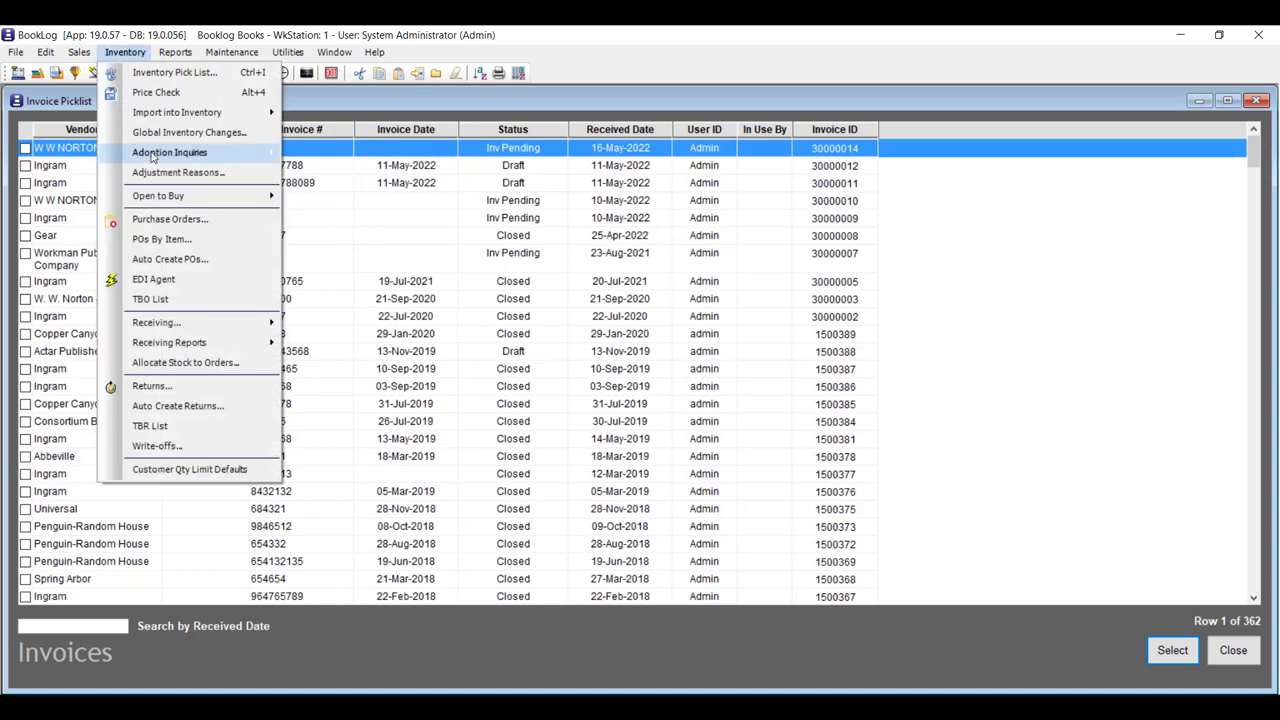
pyautogui.moveTo(214, 330)
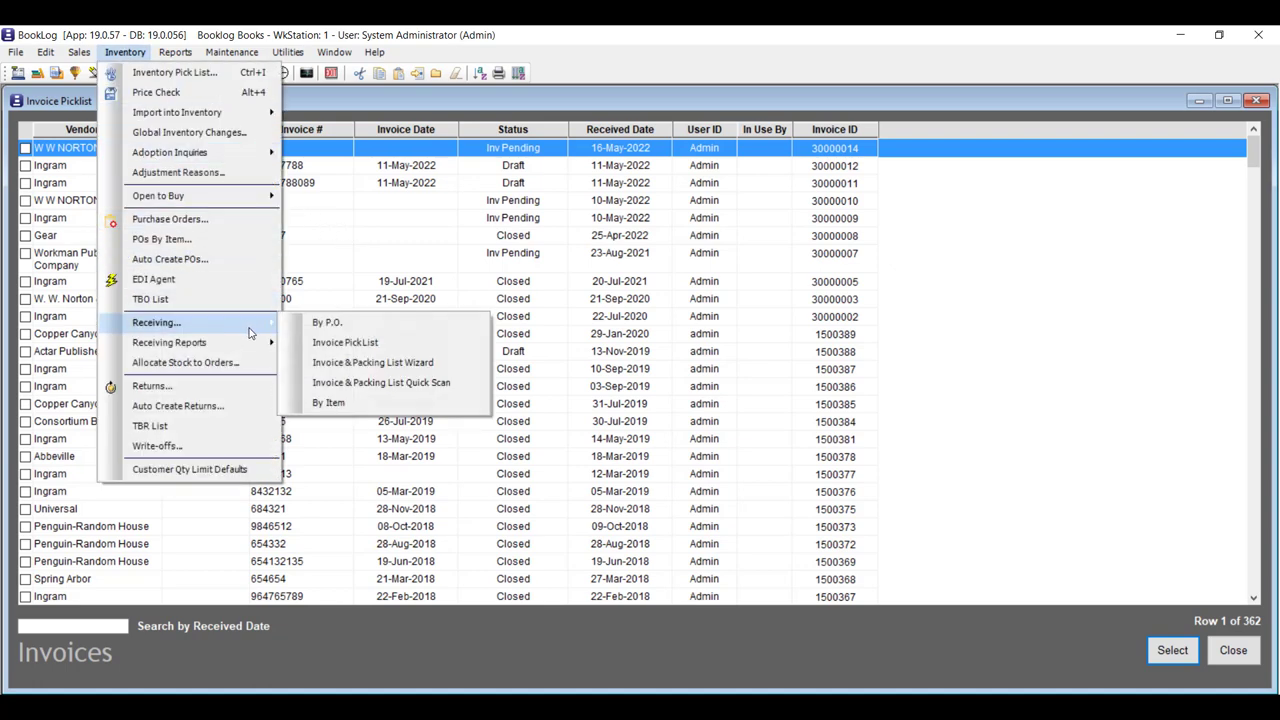
pyautogui.click(411, 349)
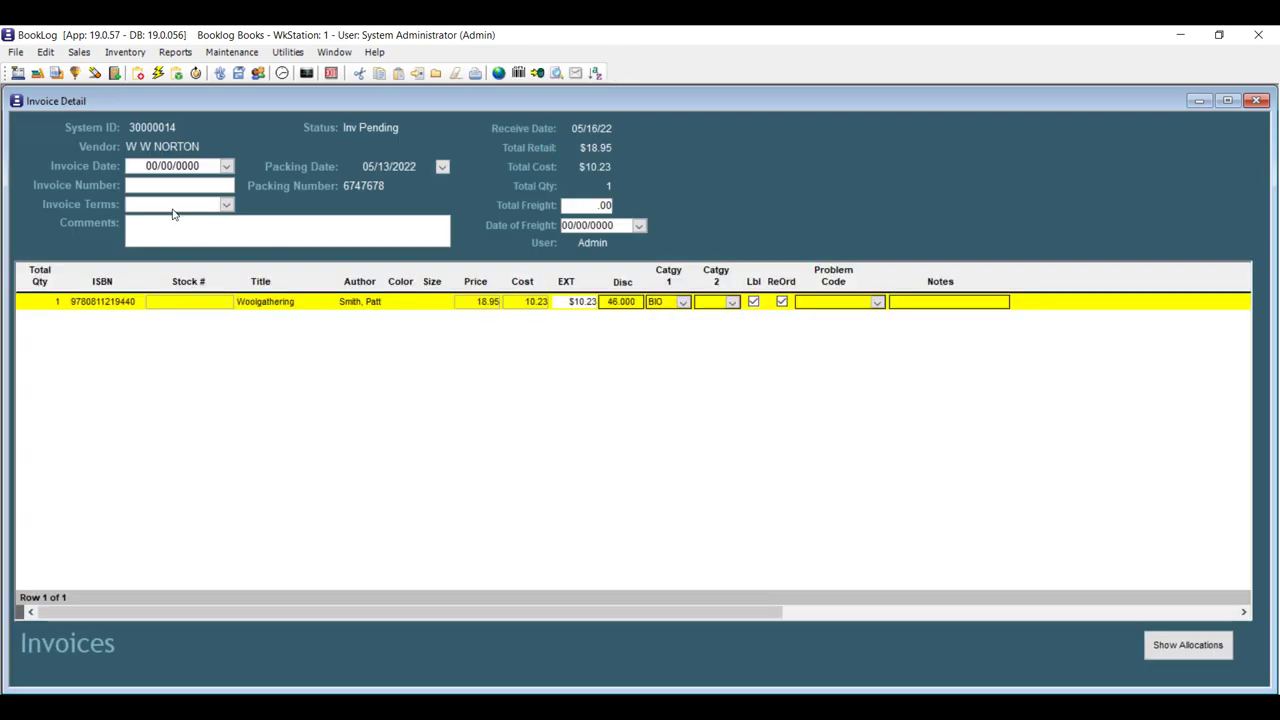
pyautogui.click(167, 190)
pyautogui.write('r765878')
pyautogui.click(227, 166)
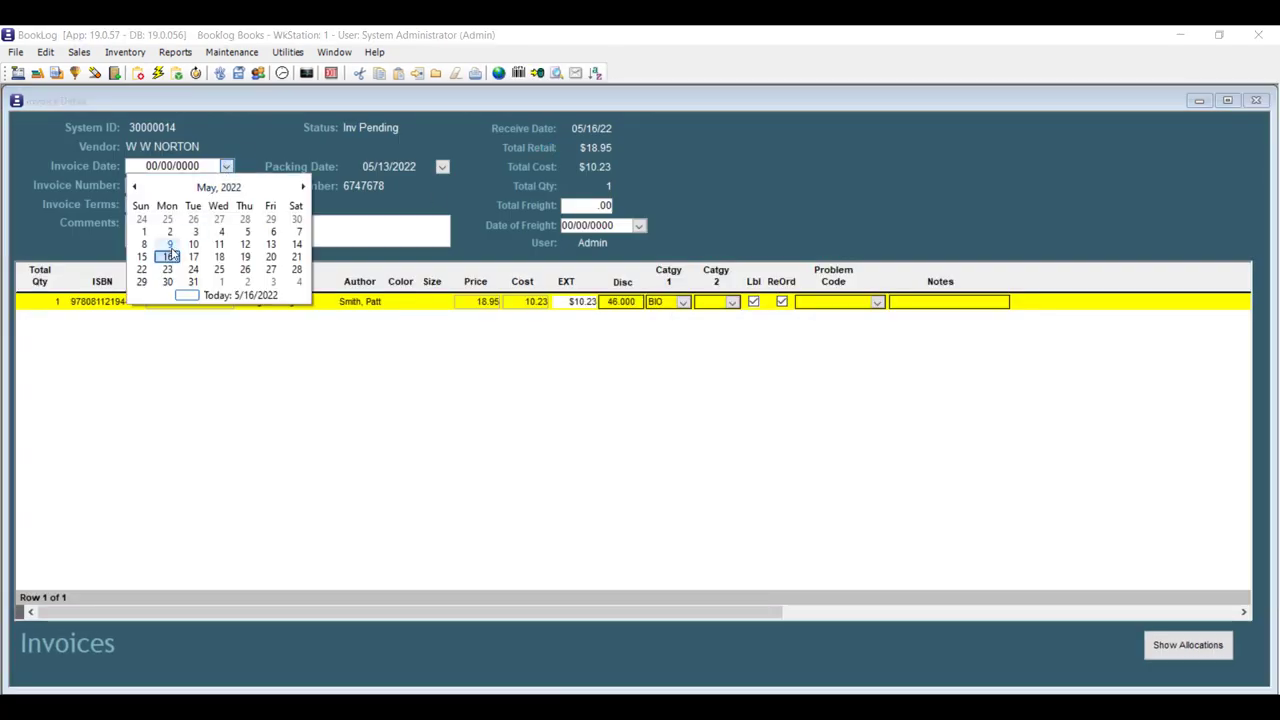
pyautogui.press('Escape')
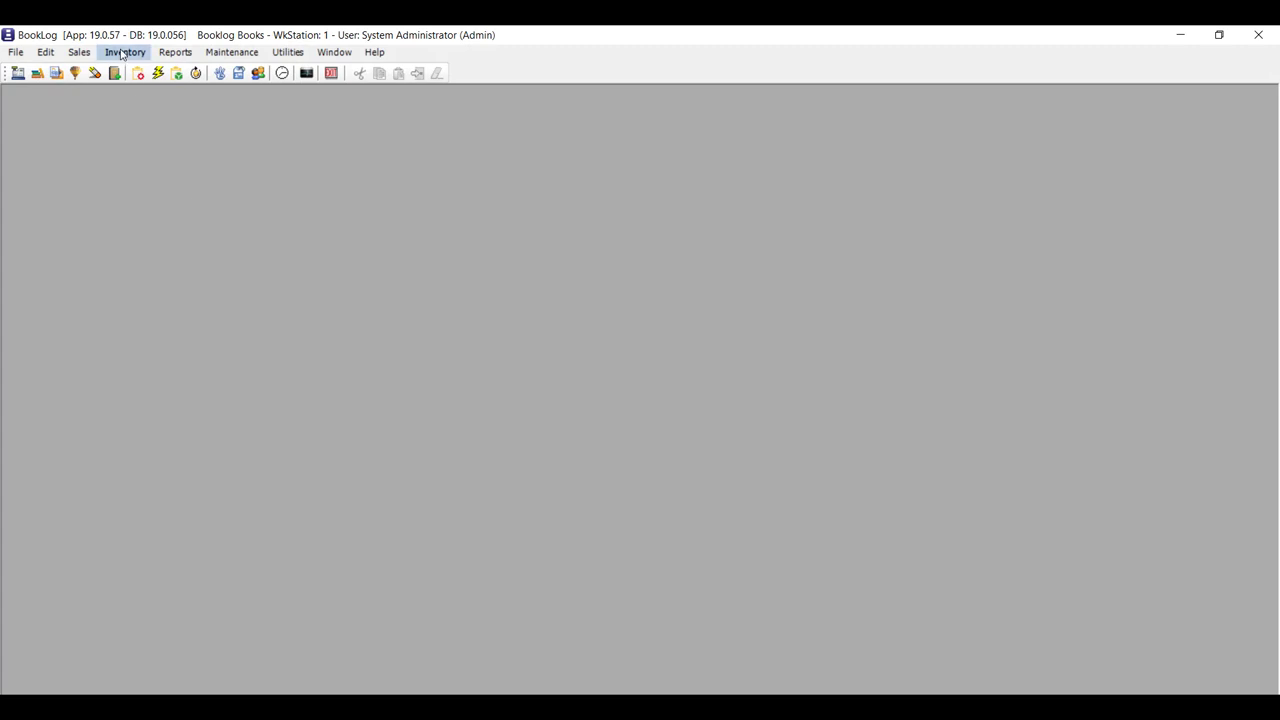
pyautogui.click(125, 52)
pyautogui.click(150, 72)
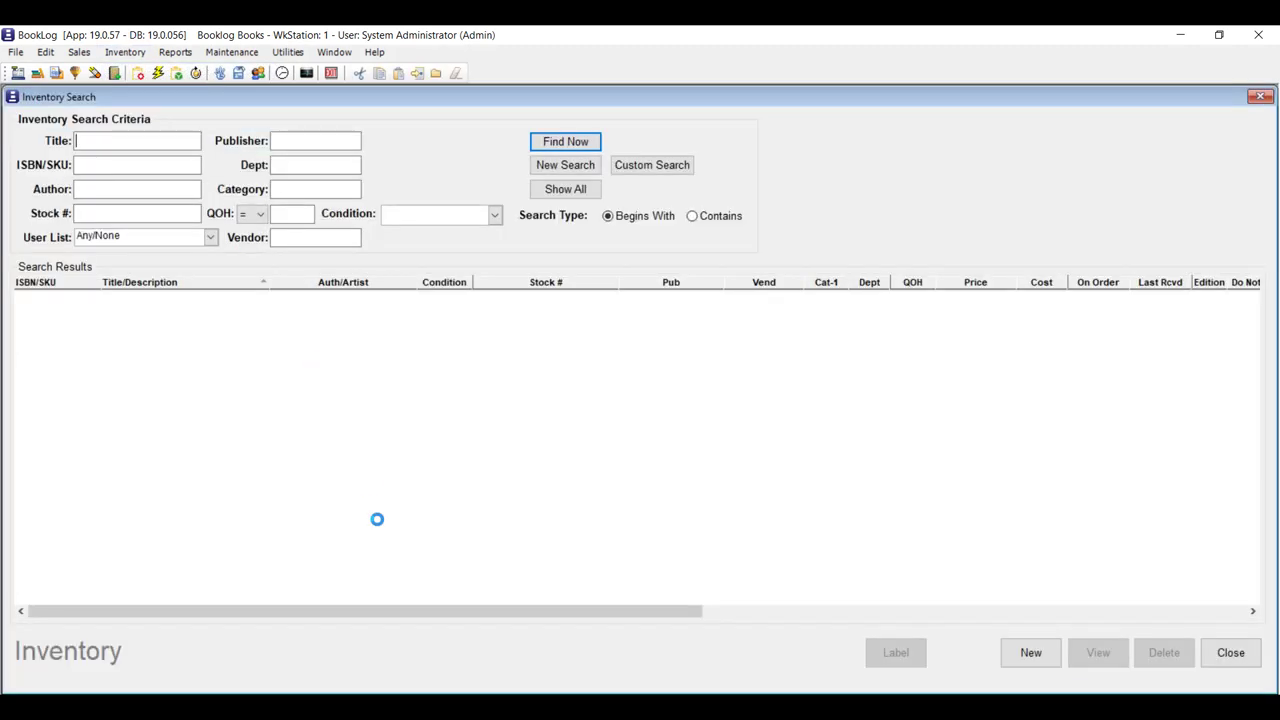
pyautogui.write('9781603424769')
pyautogui.press('Return')
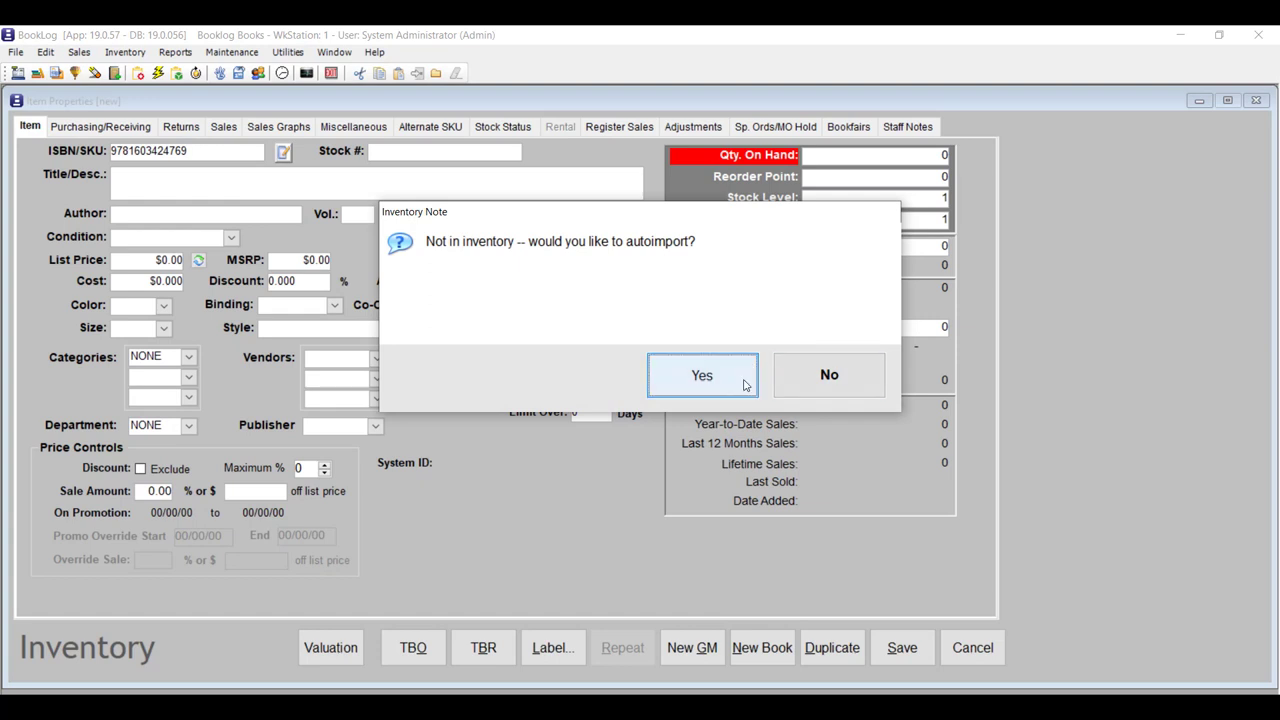
pyautogui.click(744, 385)
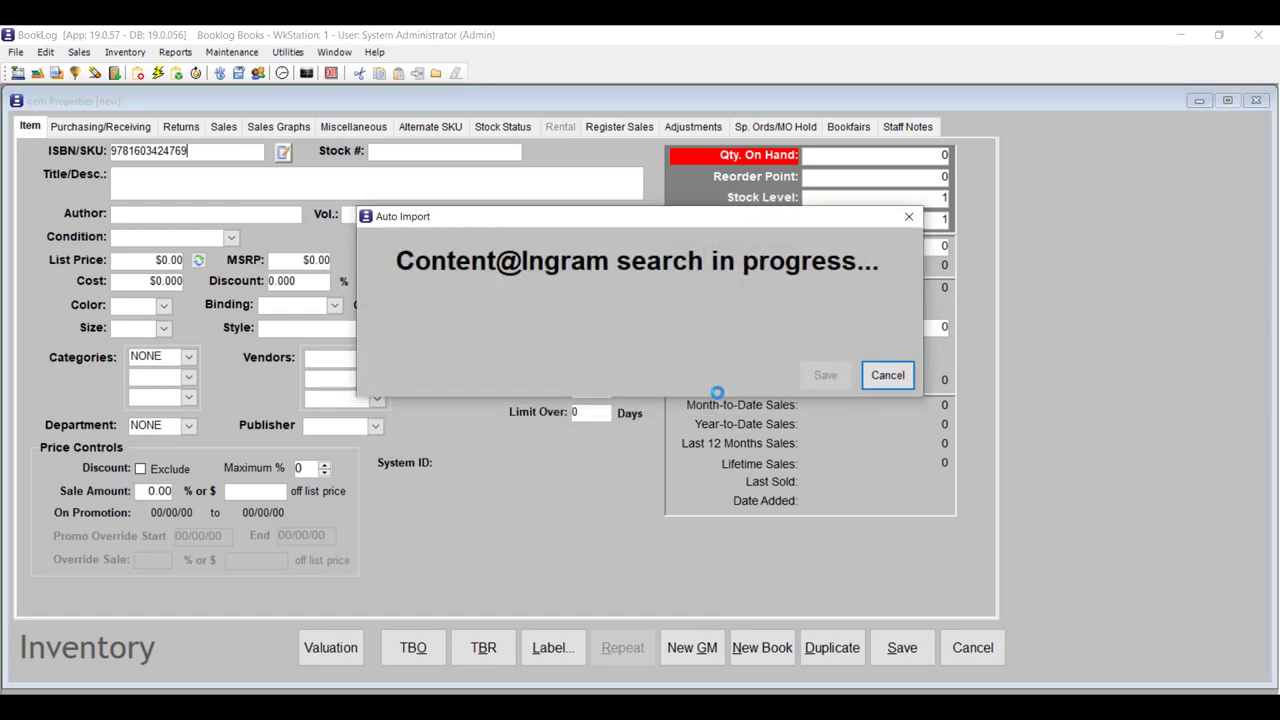
# Cancel the auto-import so the ISBN isn't added, discarding the new item record.
pyautogui.click(487, 324)
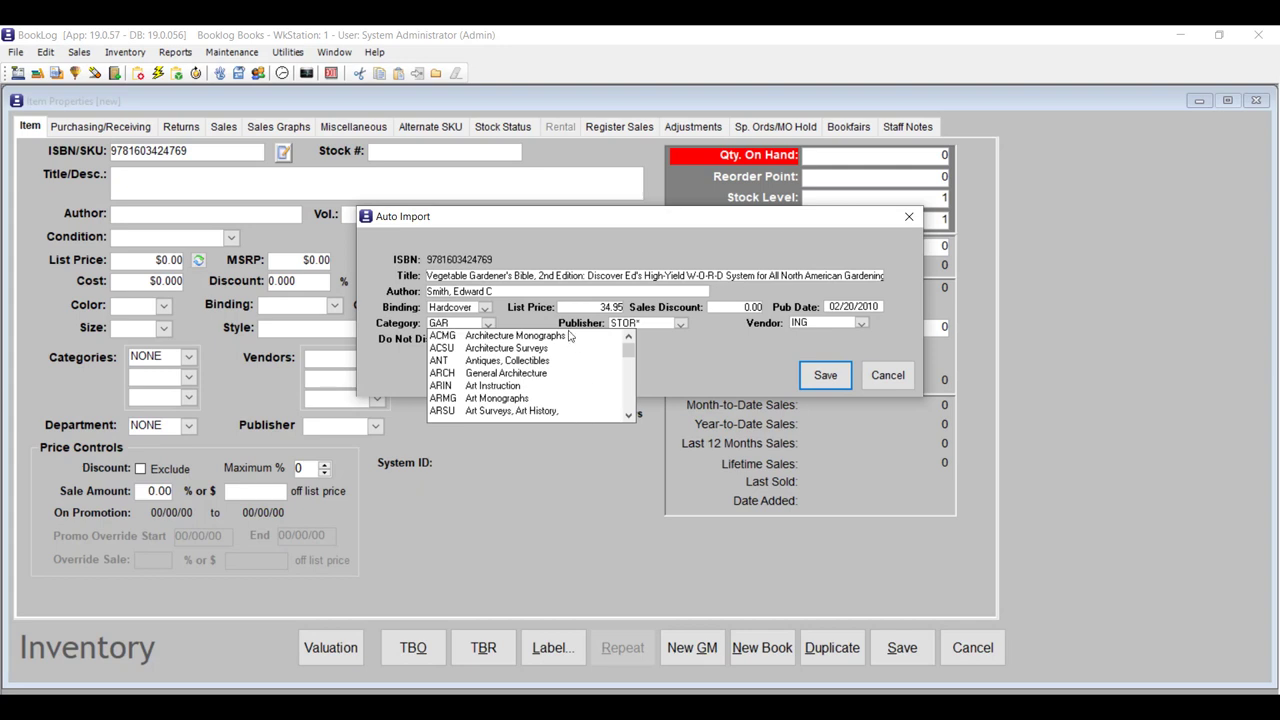
pyautogui.click(524, 323)
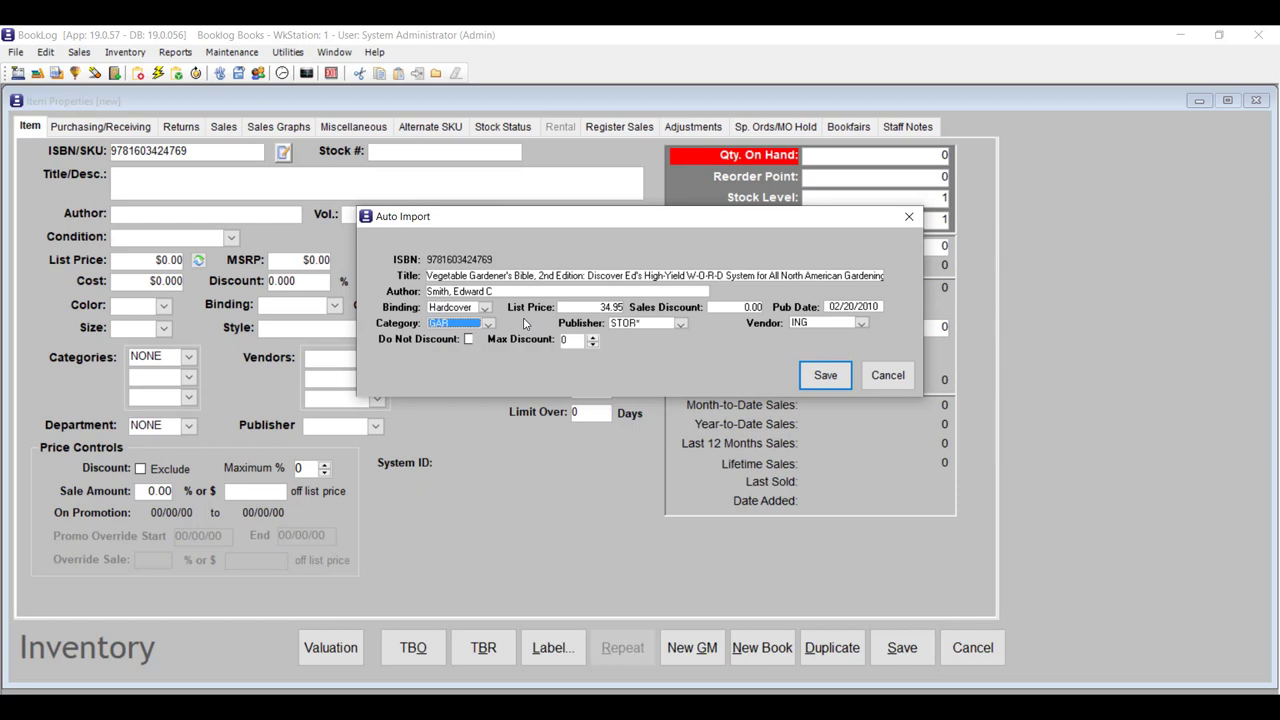
pyautogui.click(893, 378)
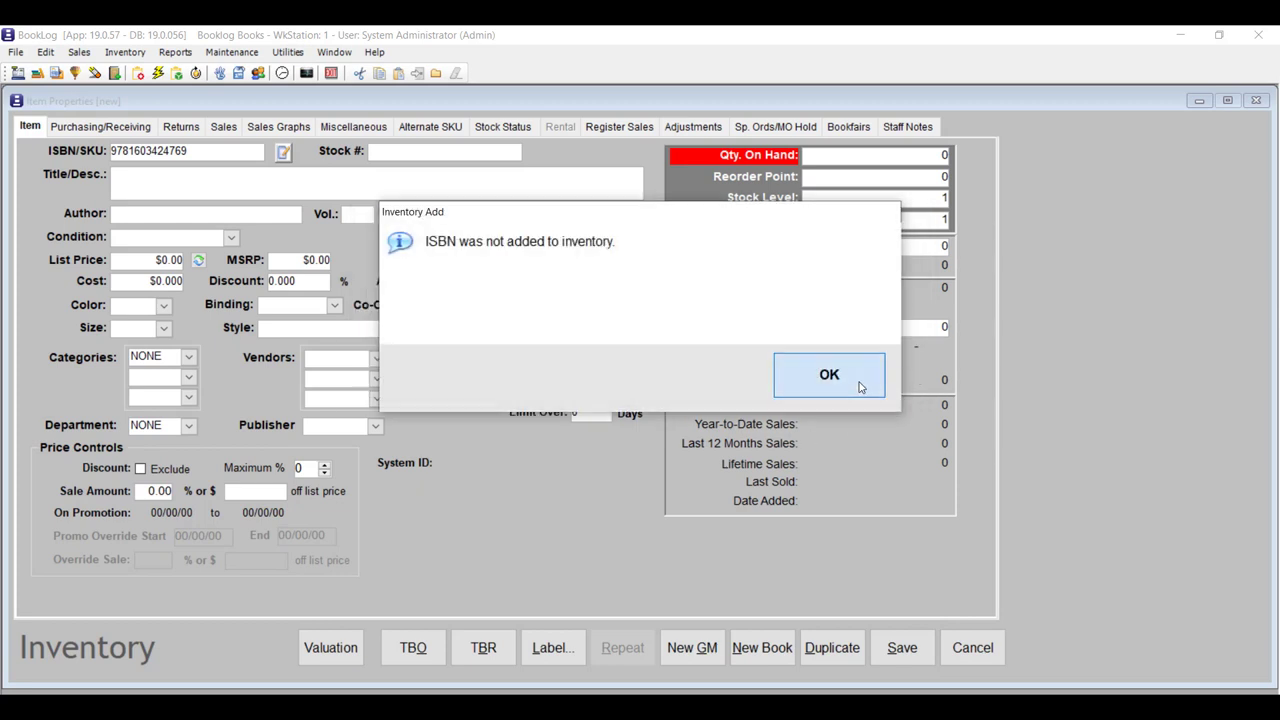
pyautogui.click(860, 387)
pyautogui.click(972, 647)
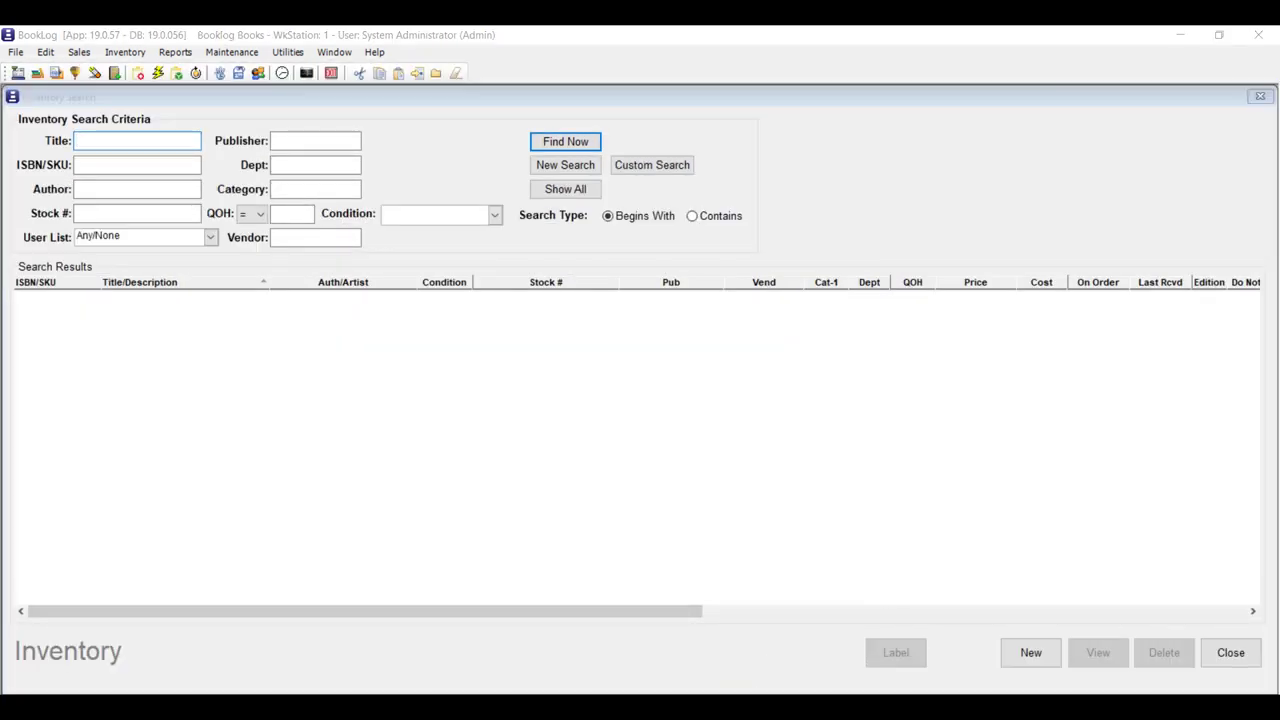
pyautogui.hotkey('alt', 'Tab')
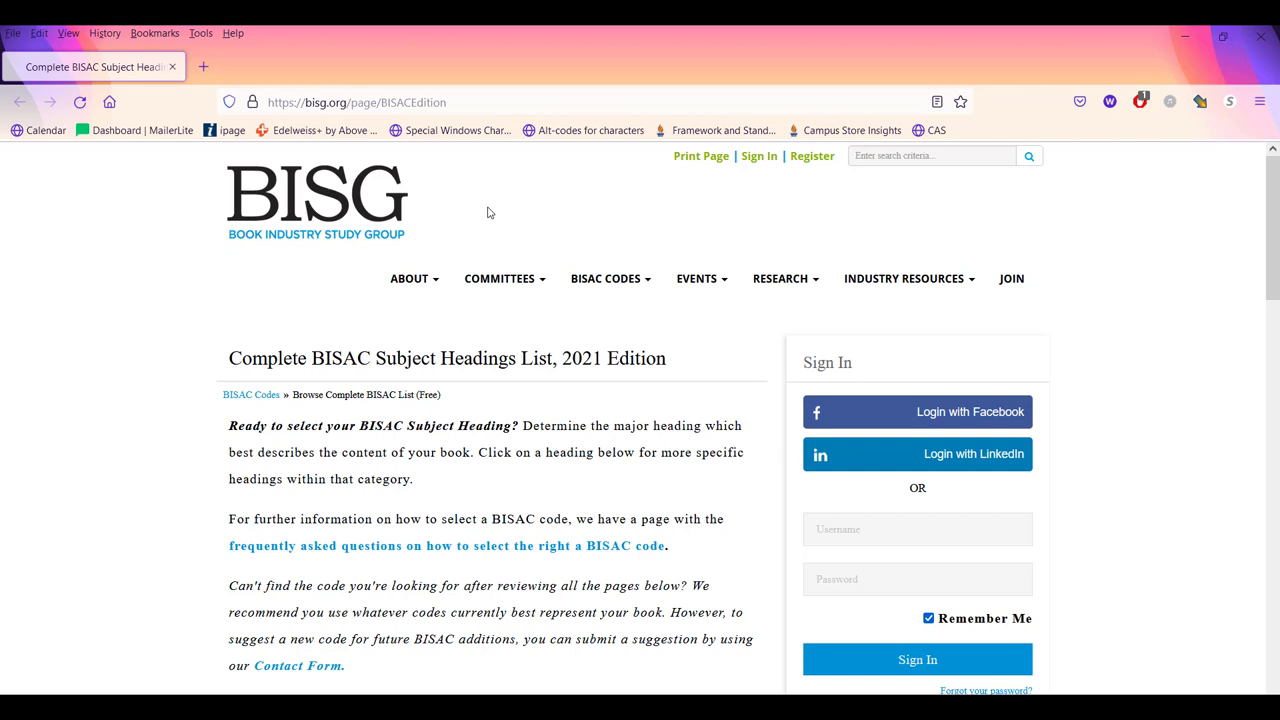
# Scroll through the BISAC Subject Headings list in Firefox, then close BookLog's Inventory Search.
pyautogui.scroll(-4, 520, 294)
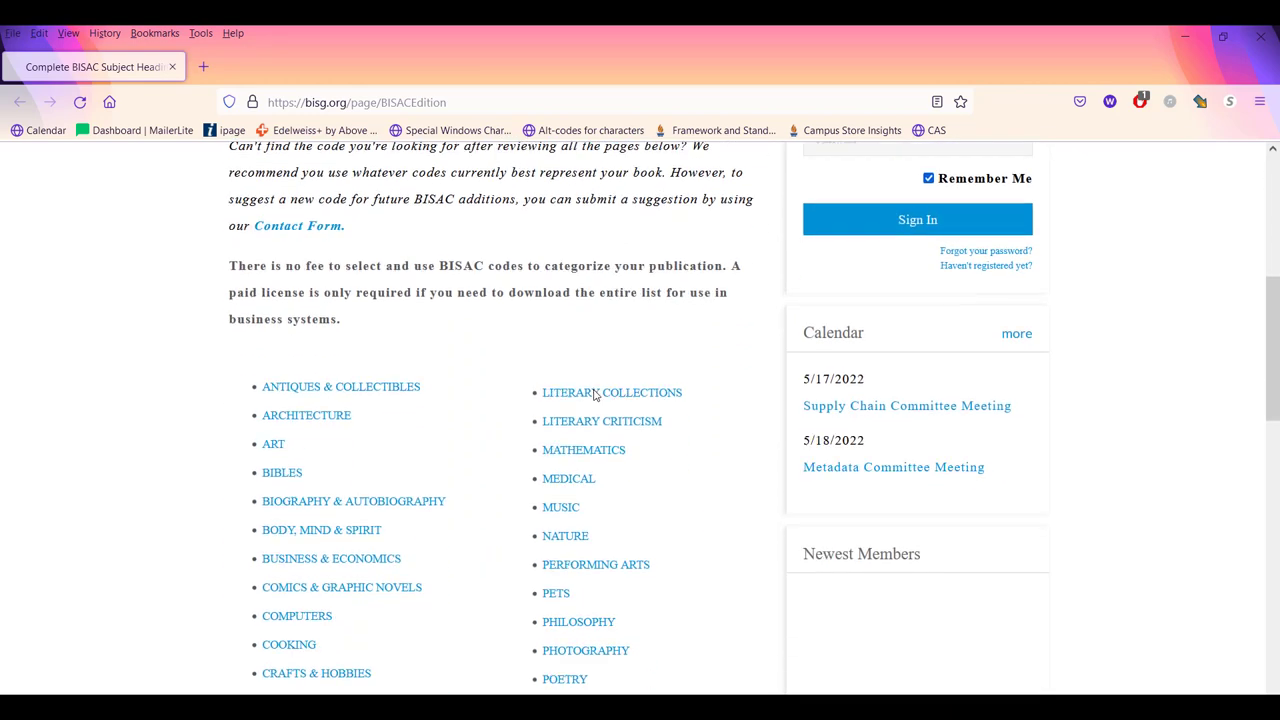
pyautogui.scroll(-2, 457, 466)
pyautogui.scroll(-1, 449, 514)
pyautogui.scroll(1, 449, 516)
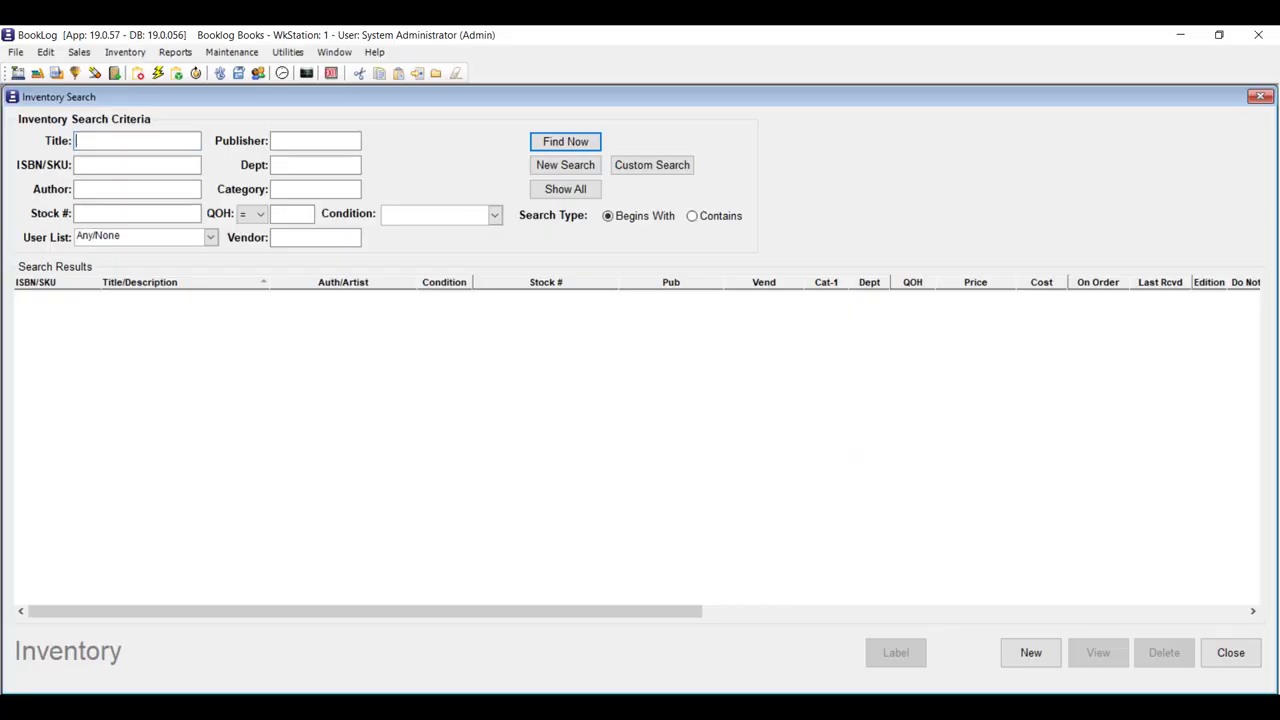
pyautogui.click(1210, 648)
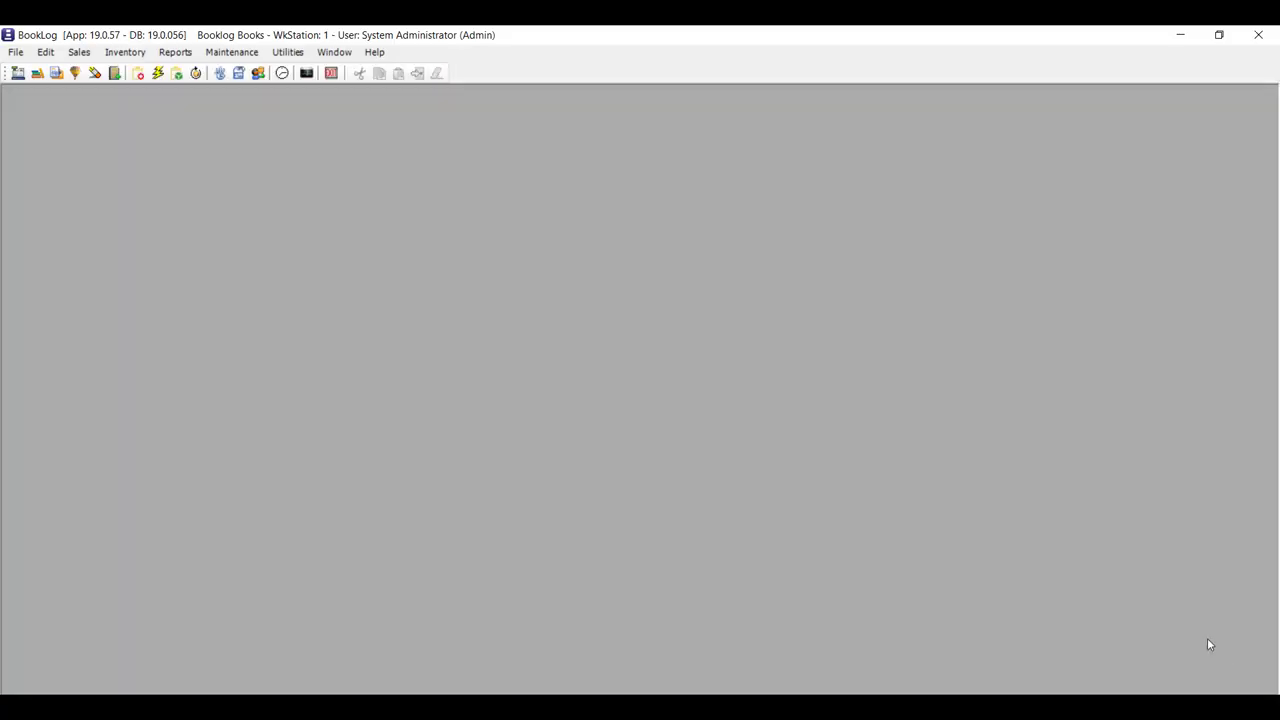
# Find the General Gardening (GARD) category with a 'gard' search and show its BISAC mappings.
pyautogui.click(231, 52)
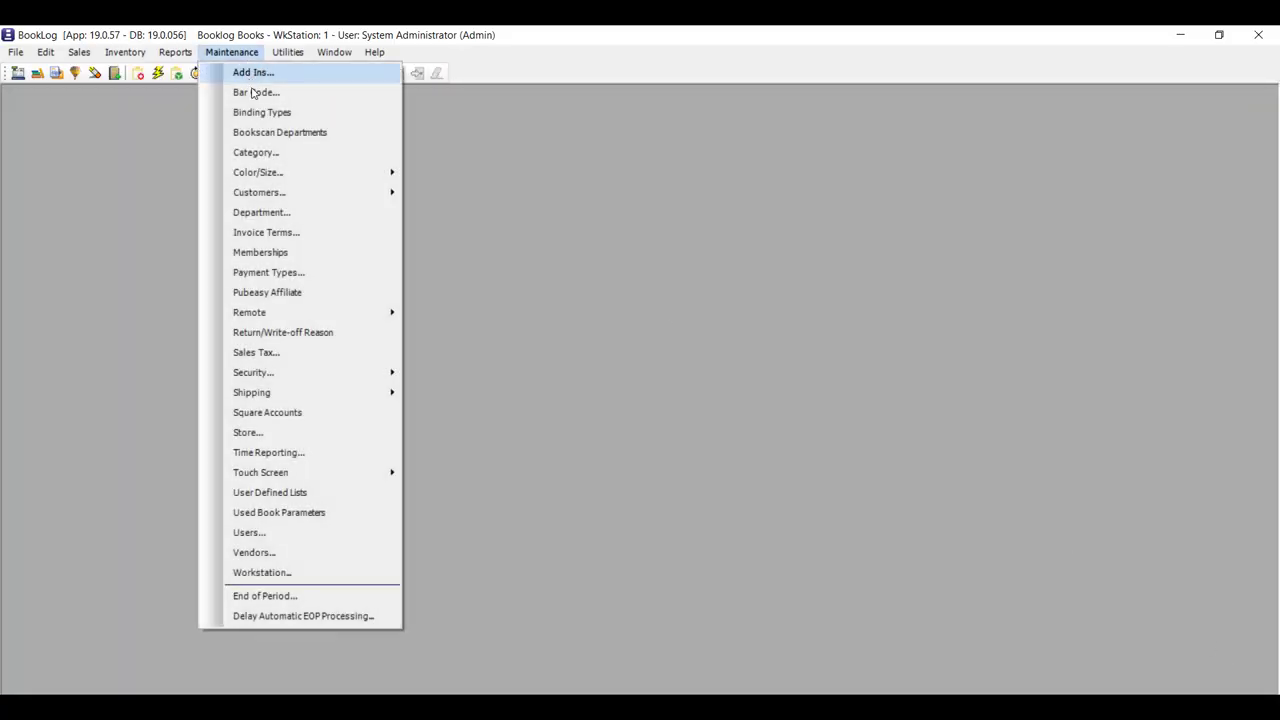
pyautogui.click(291, 153)
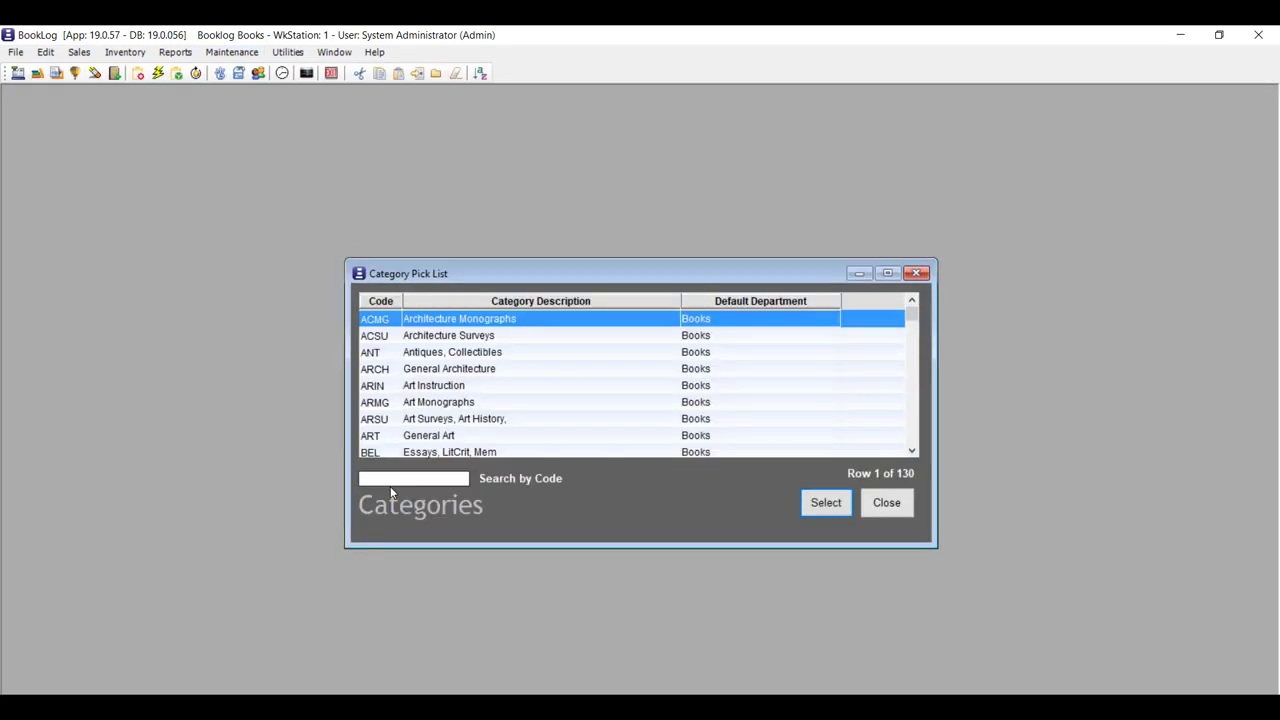
pyautogui.write('gard')
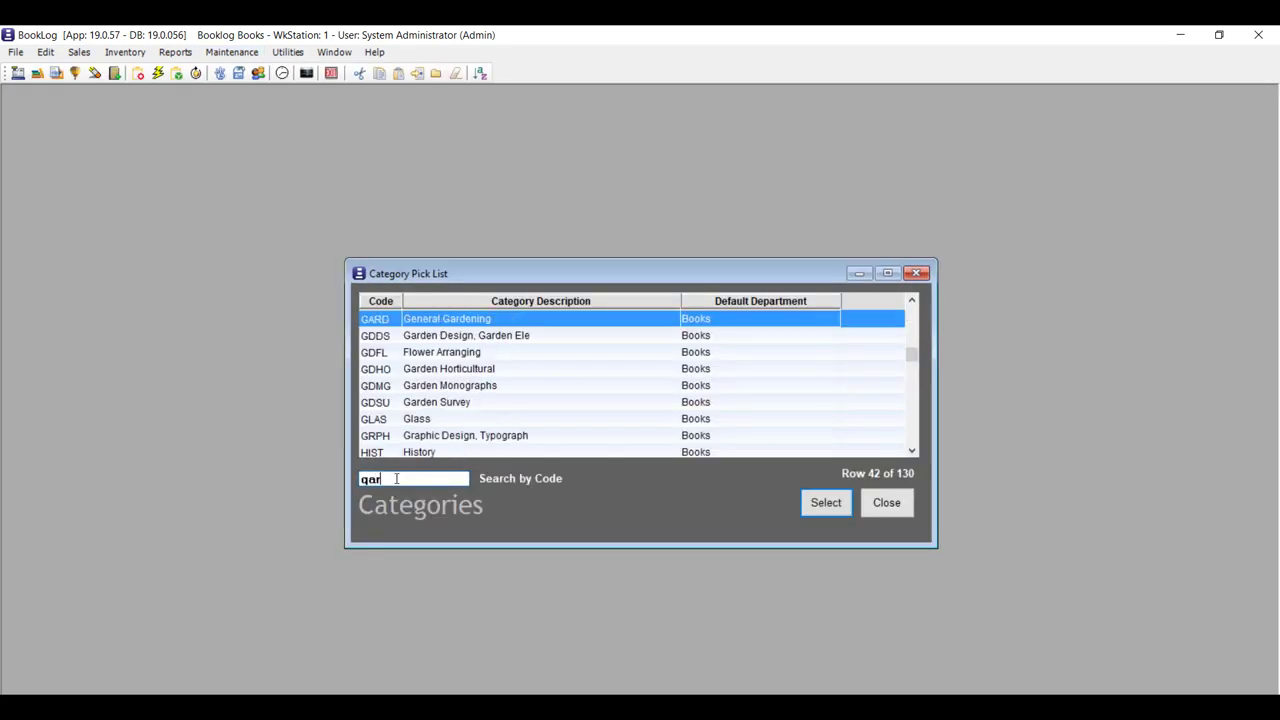
pyautogui.doubleClick(440, 320)
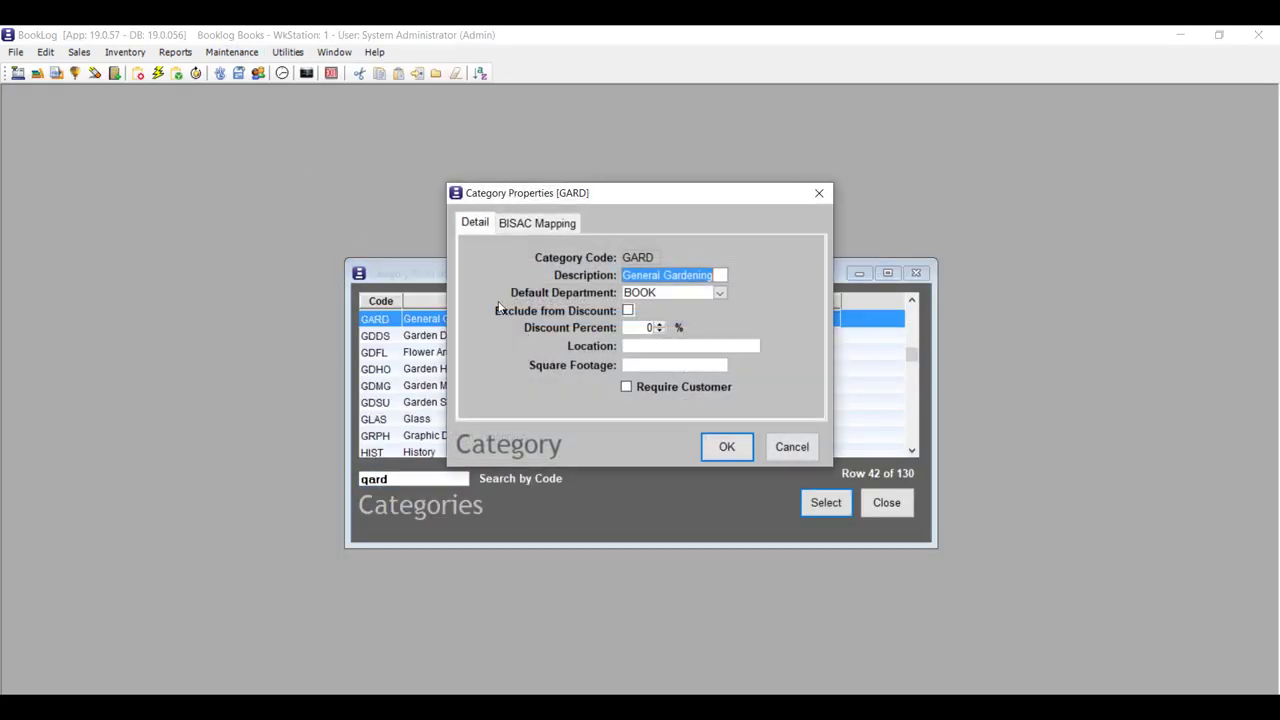
pyautogui.click(528, 224)
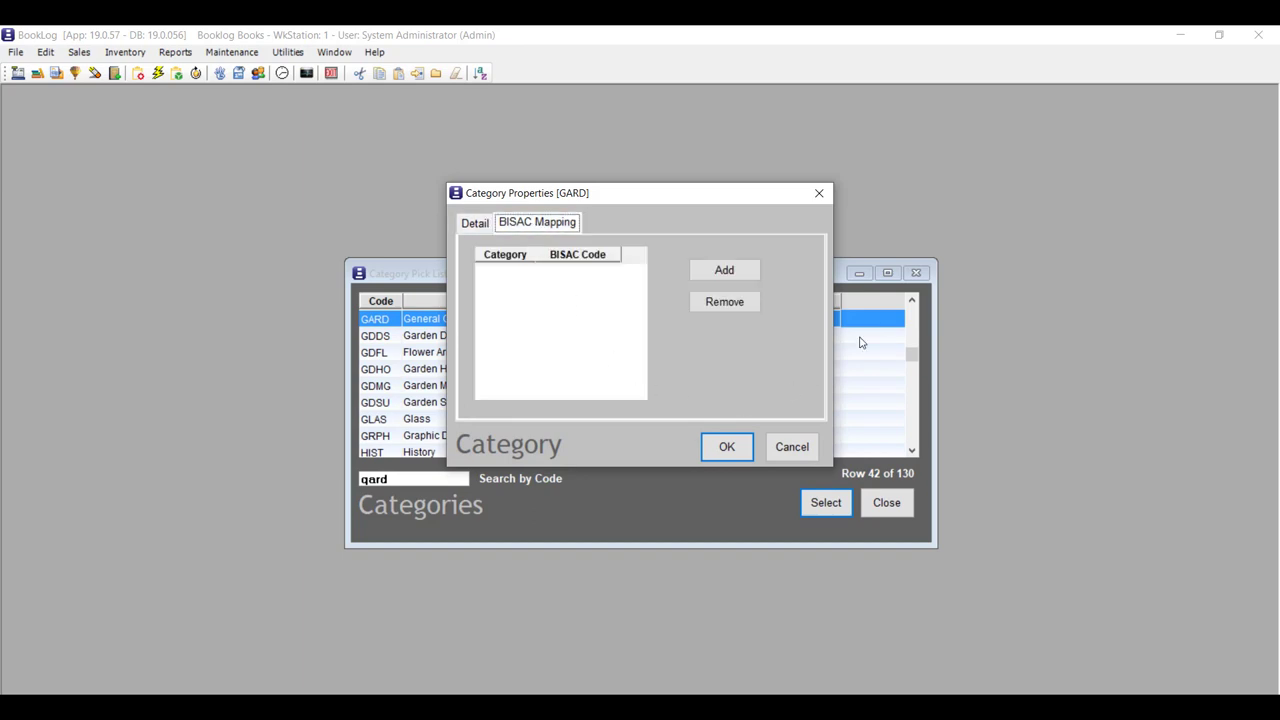
# Add BISAC codes GAR and HOM to GARD and save the mapping.
pyautogui.click(750, 272)
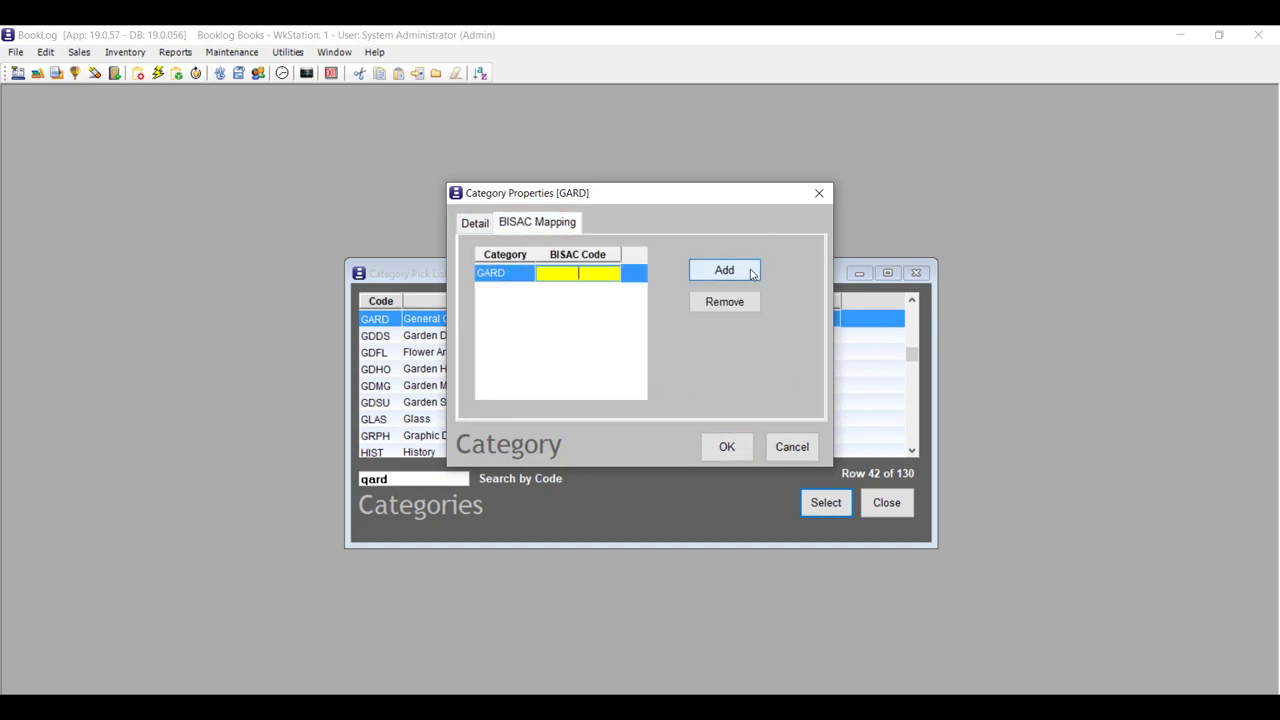
pyautogui.write('GAR')
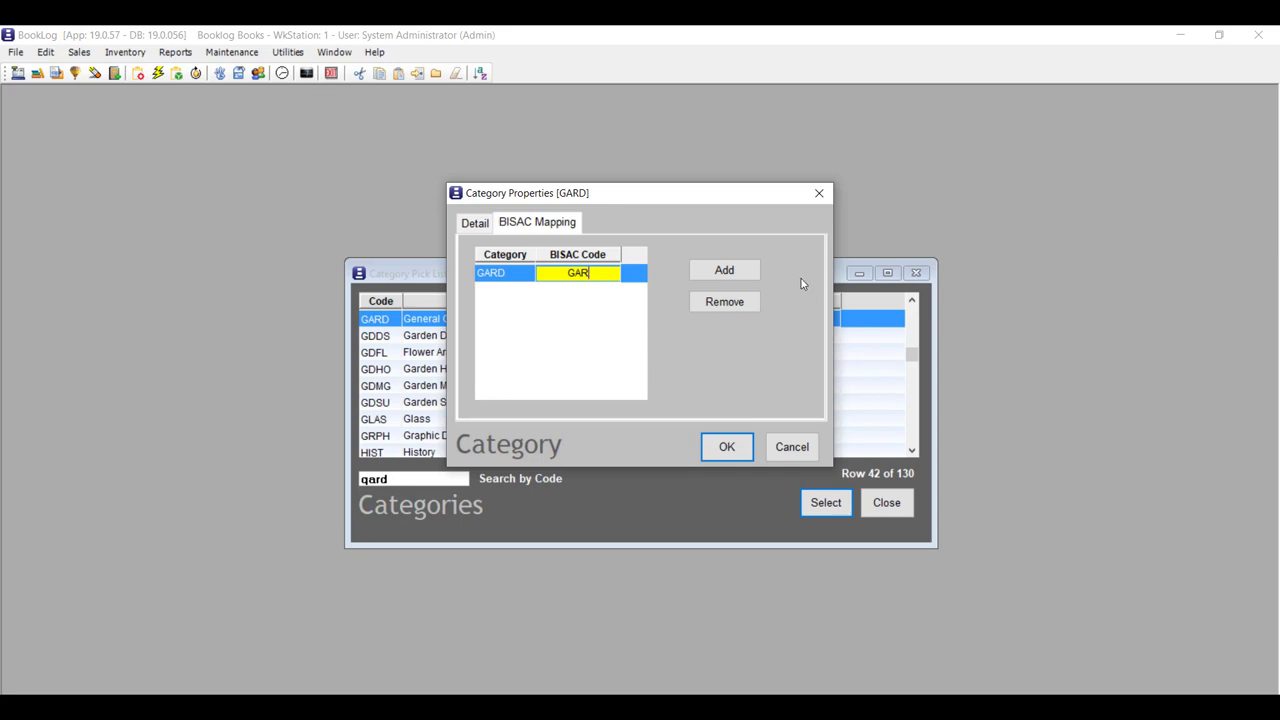
pyautogui.click(748, 274)
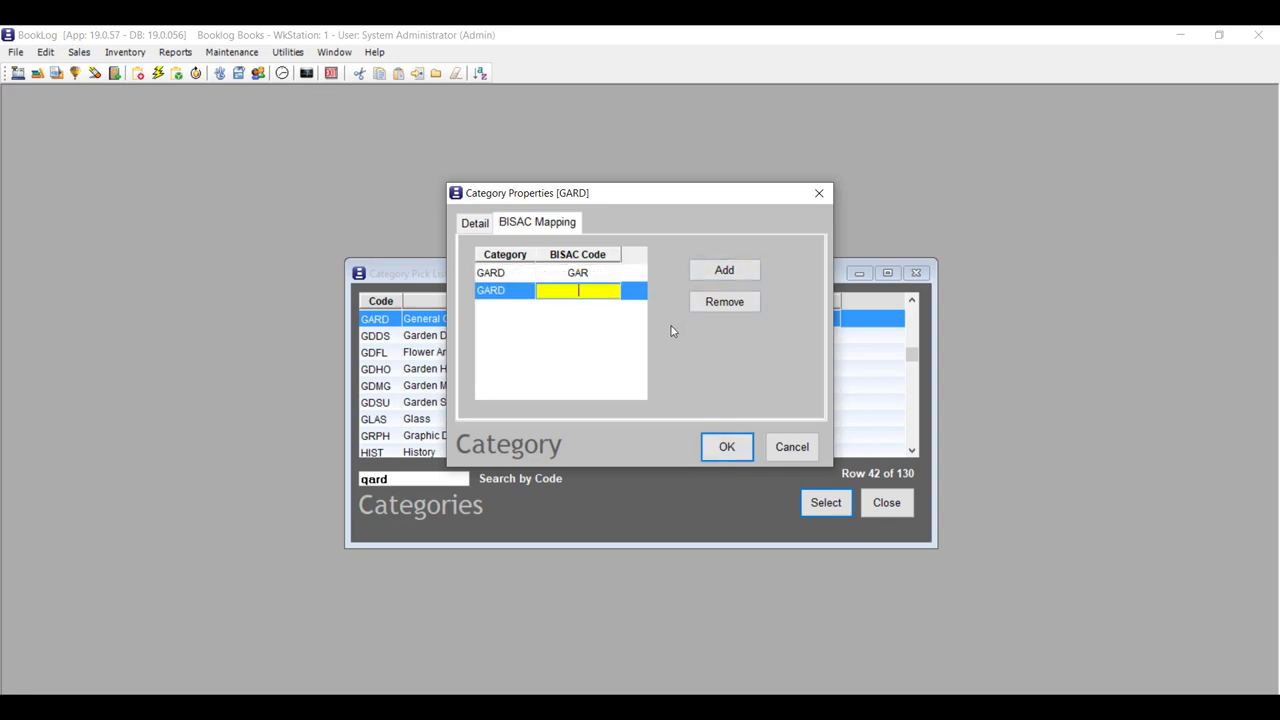
pyautogui.write('HOM')
pyautogui.hotkey('shift', 'Up')
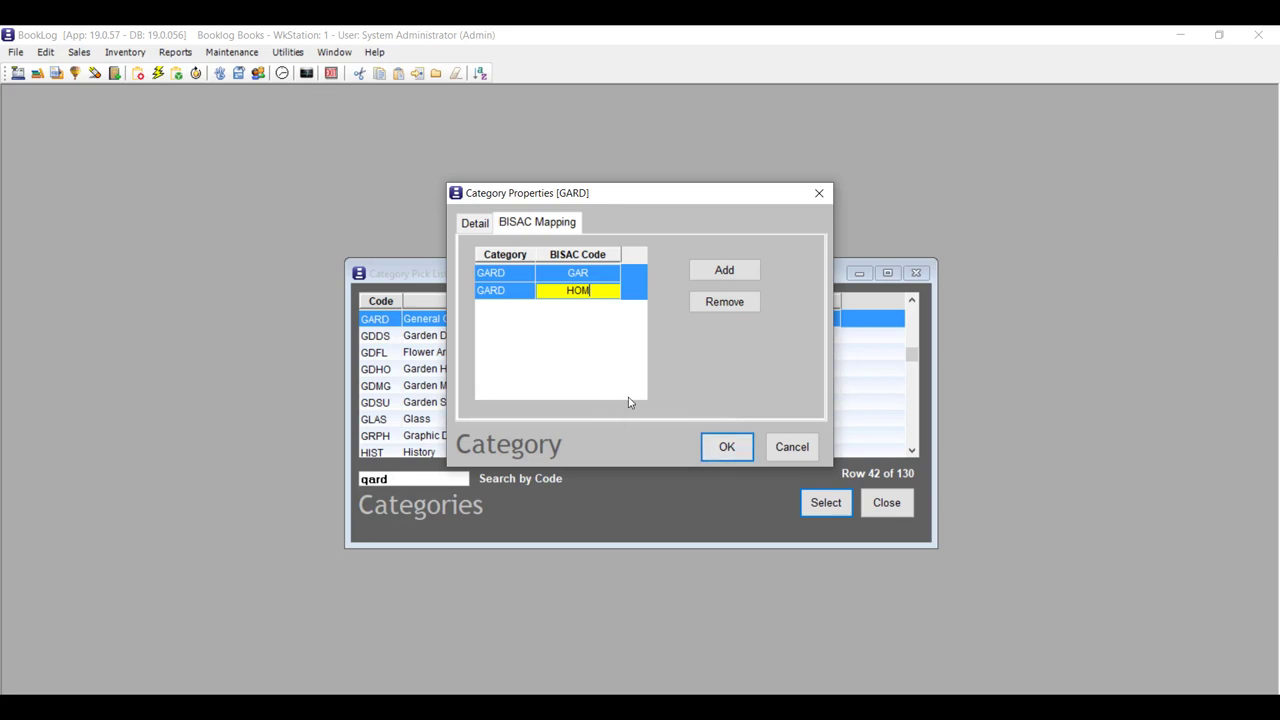
pyautogui.click(724, 448)
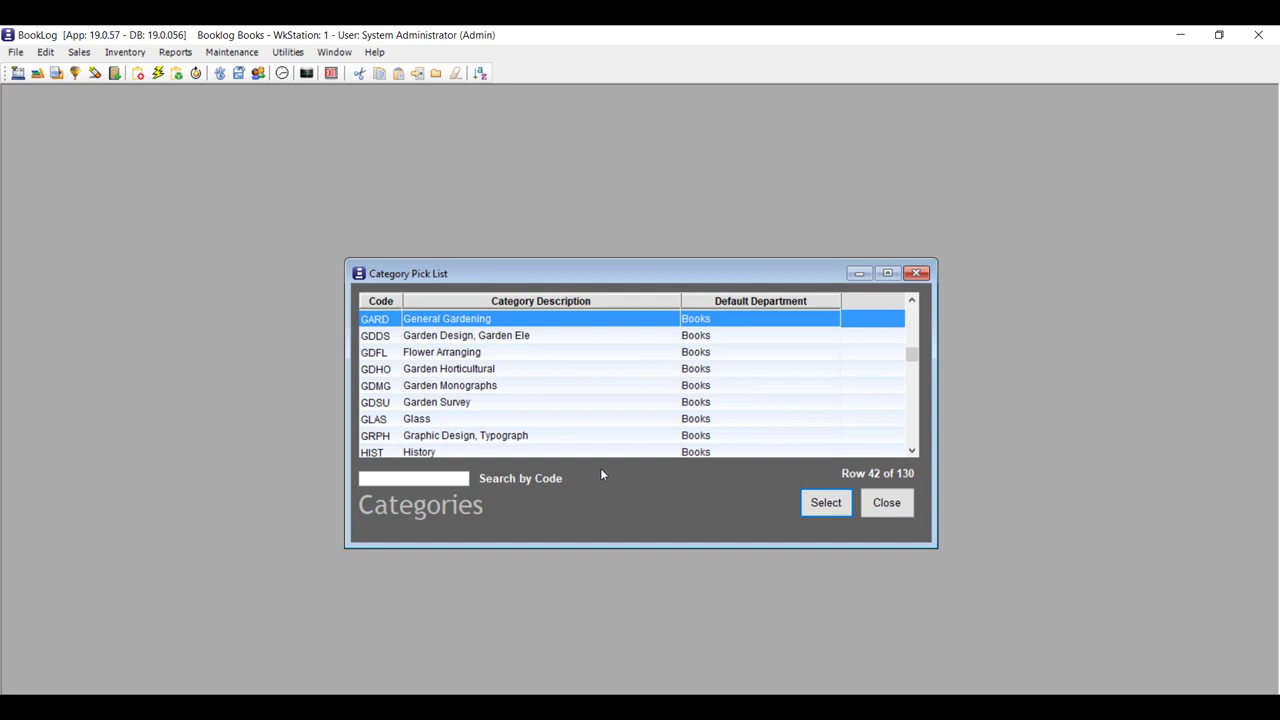
# Add BISAC codes GAR and HOM to the Flower Arranging (GDFL) category and save.
pyautogui.click(532, 354)
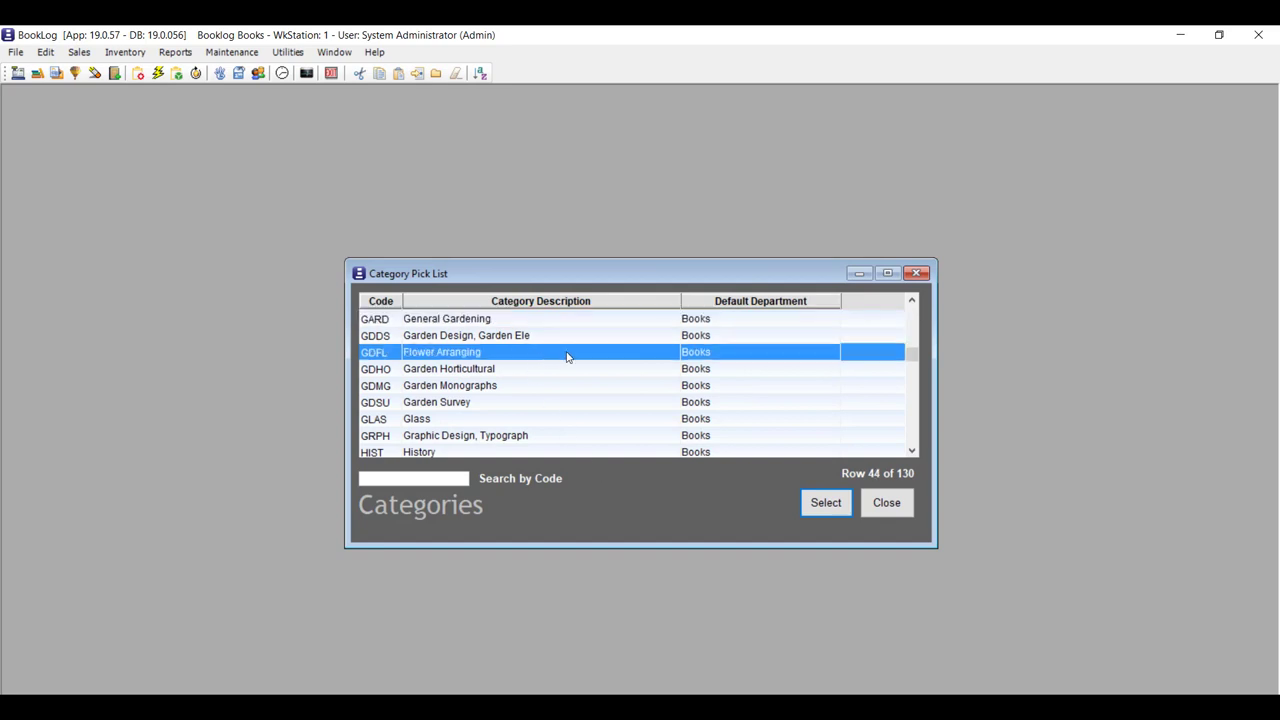
pyautogui.doubleClick(567, 357)
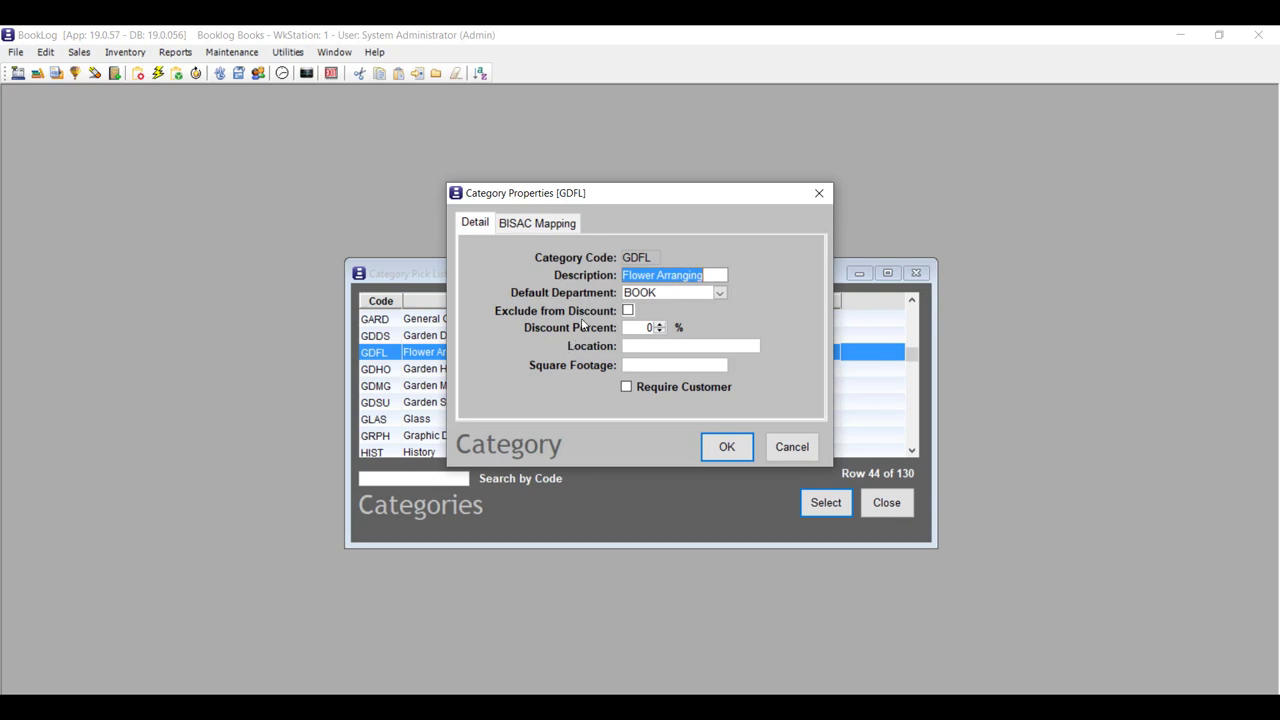
pyautogui.click(563, 225)
pyautogui.click(726, 271)
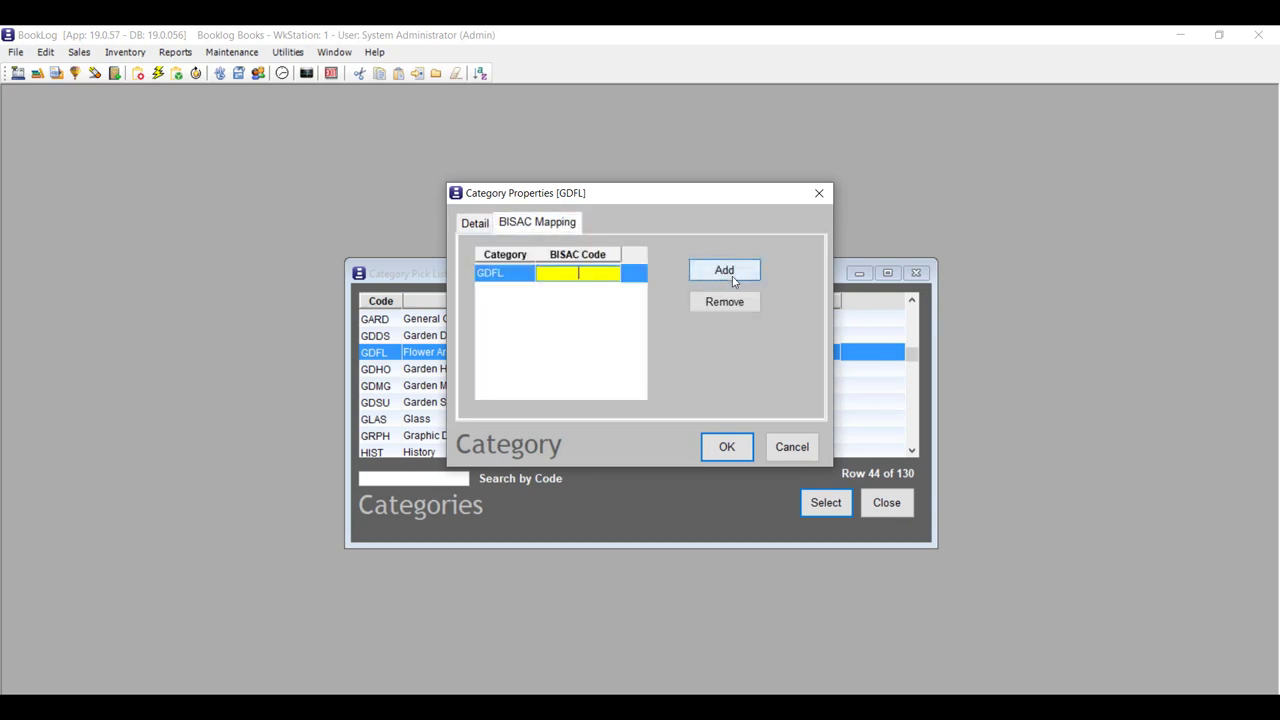
pyautogui.write('GAR')
pyautogui.click(726, 270)
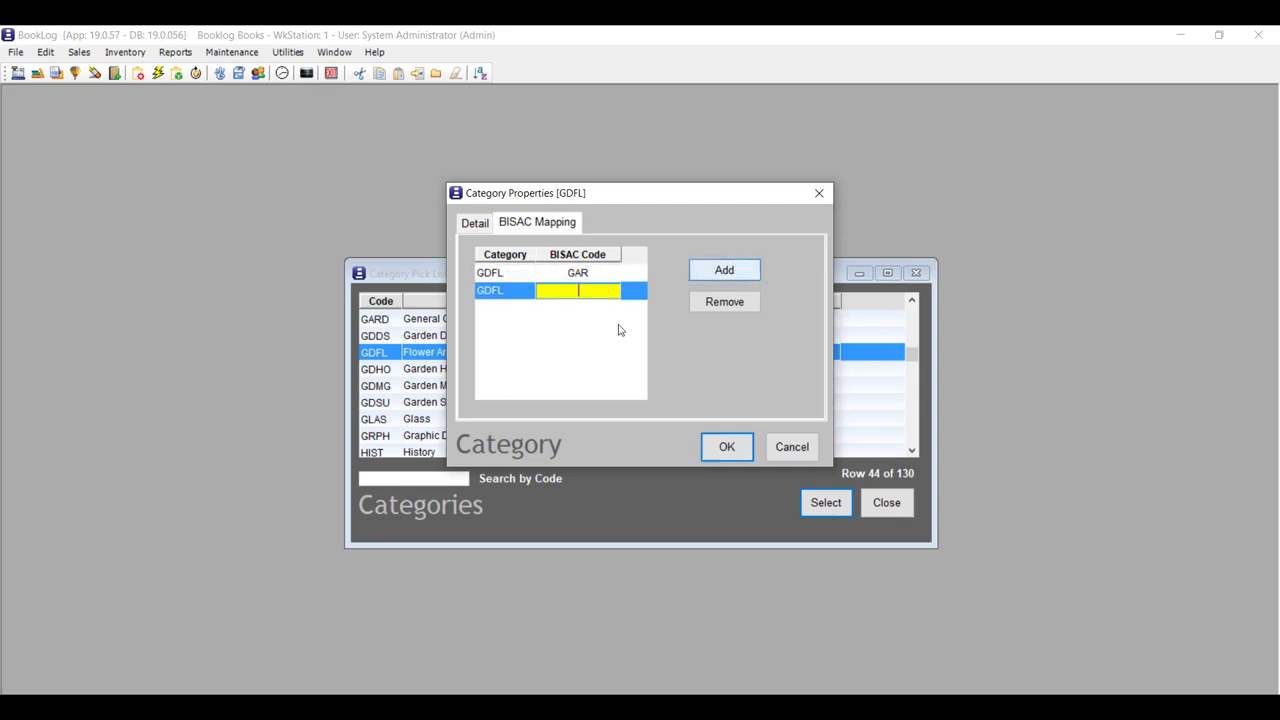
pyautogui.write('HOM')
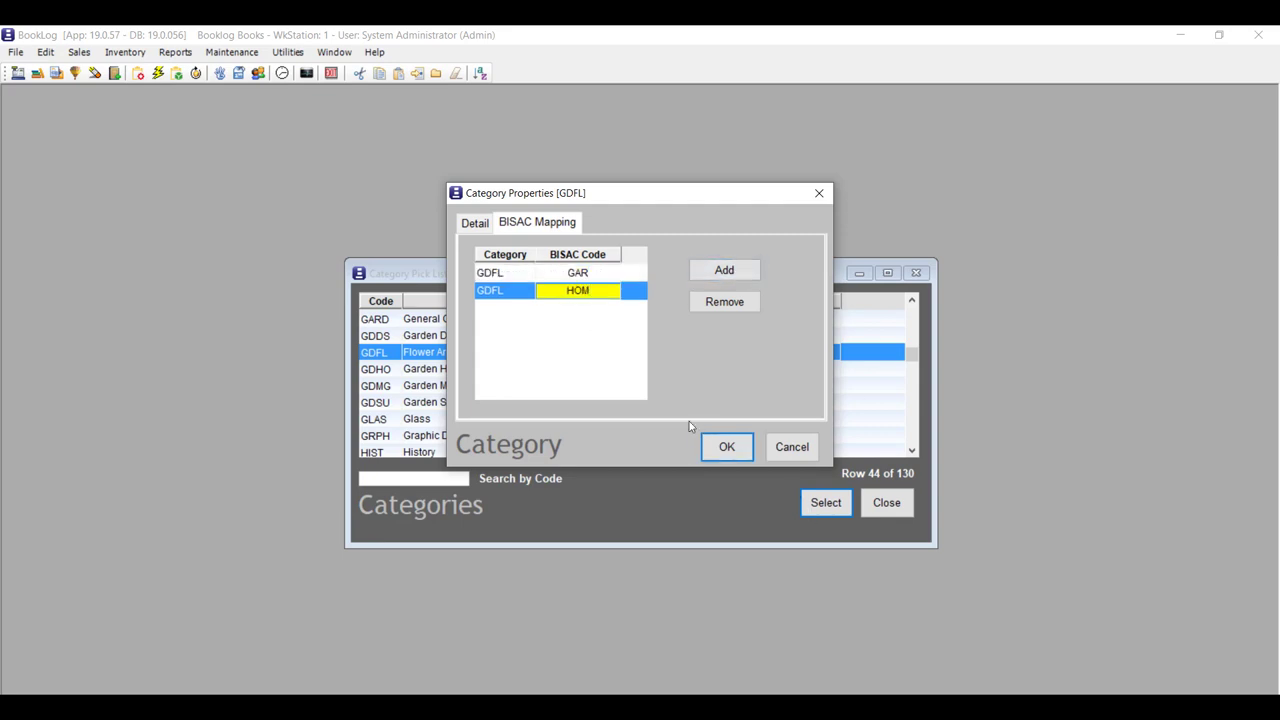
pyautogui.click(716, 446)
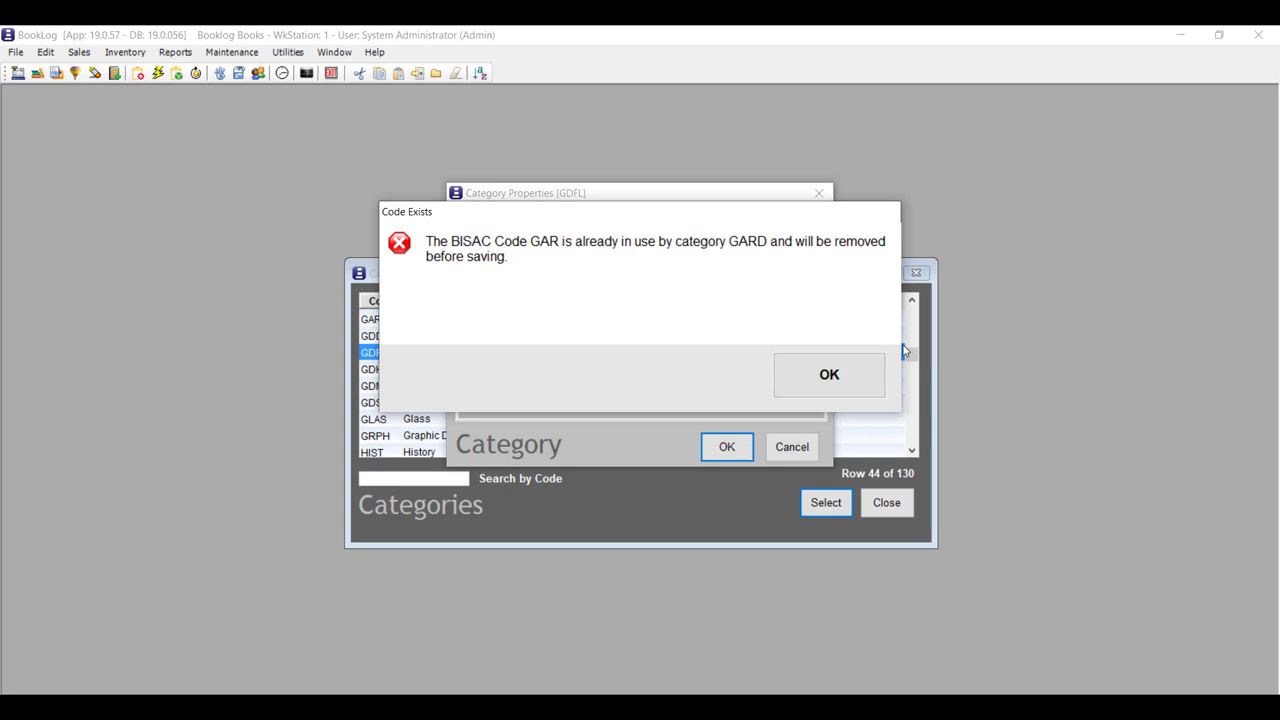
# Acknowledge that GAR and HOM are already used by GARD, then close the Category Pick List.
pyautogui.click(855, 382)
pyautogui.click(856, 382)
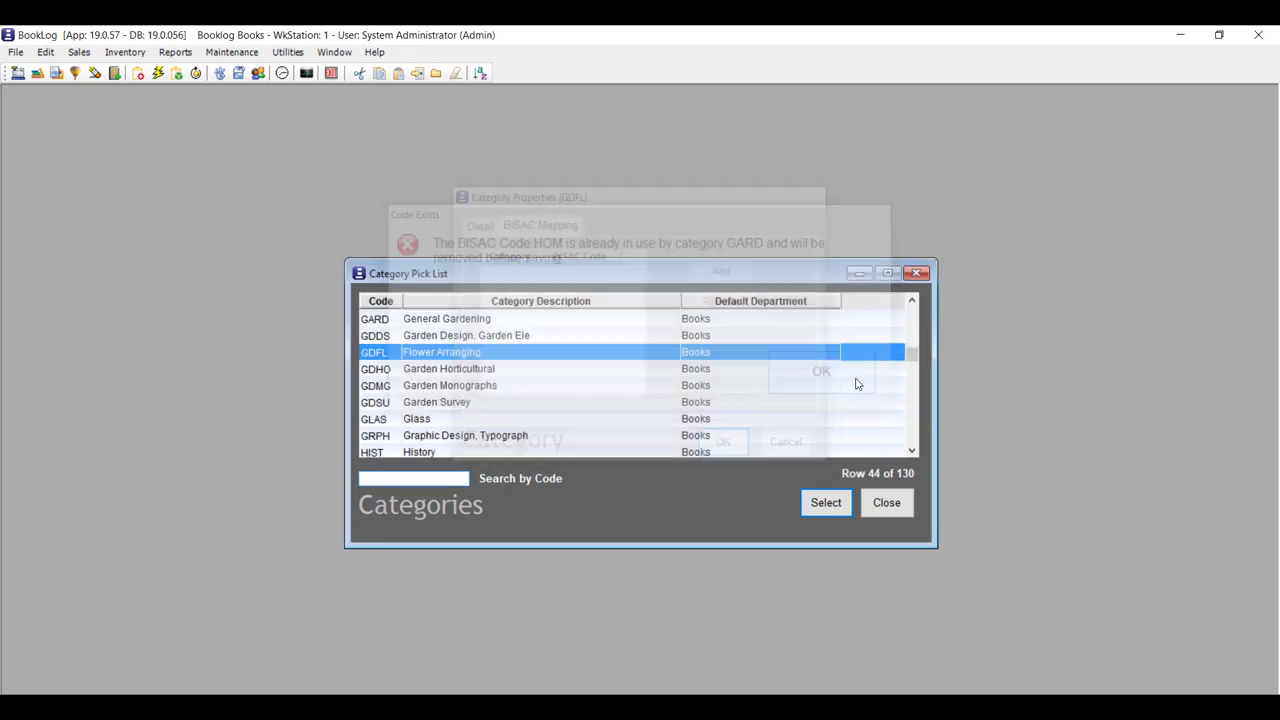
pyautogui.click(906, 508)
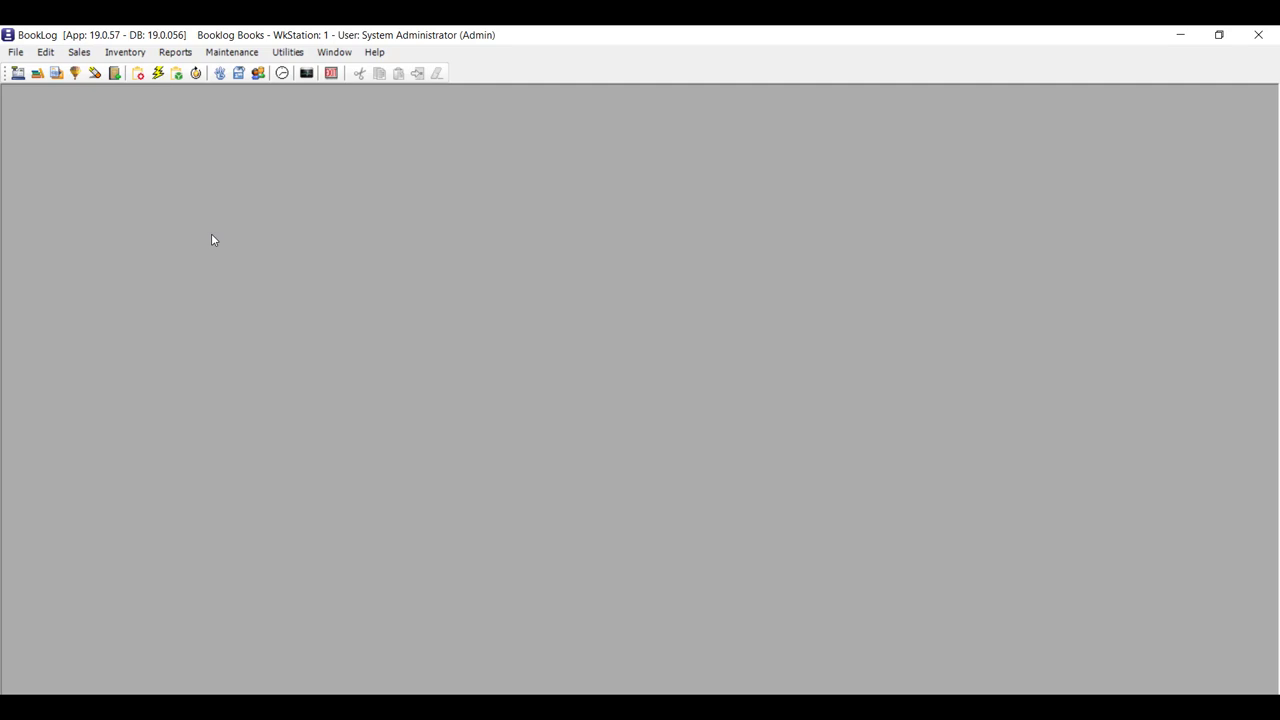
# Start the Above the Treeline Edelweiss import and load the first file from the Edelweiss Orders folder.
pyautogui.click(125, 52)
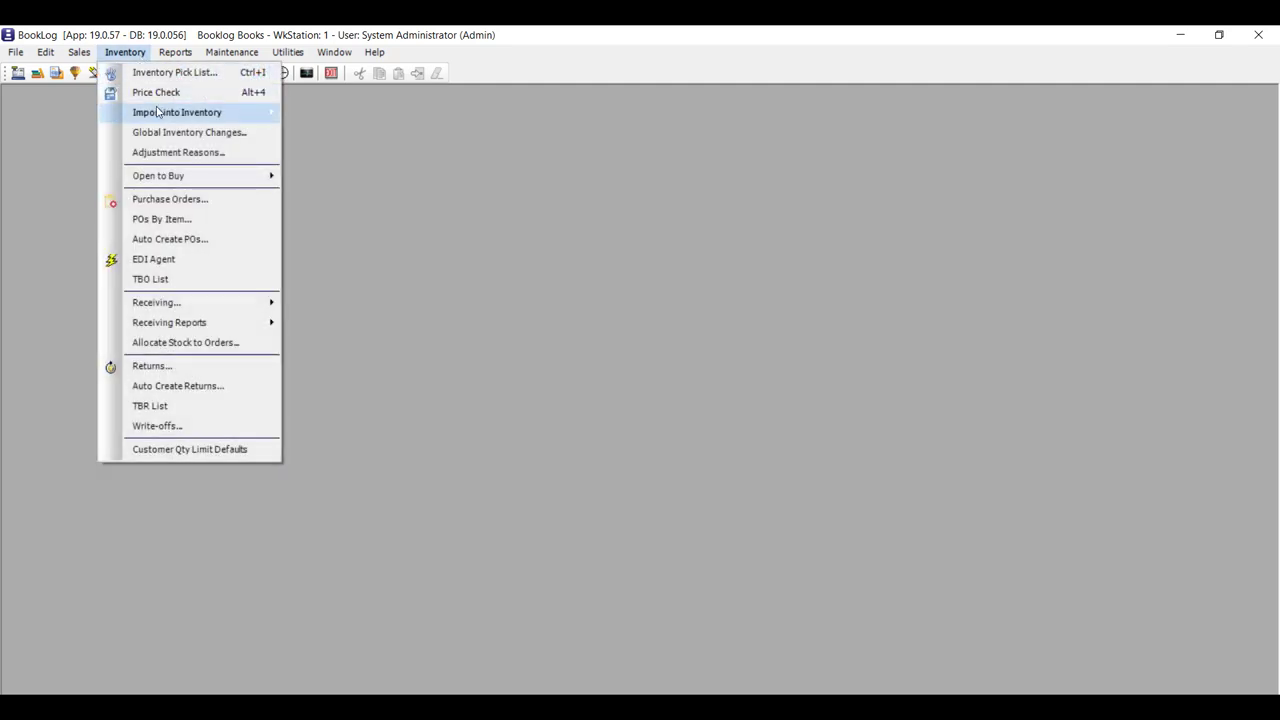
pyautogui.moveTo(218, 113)
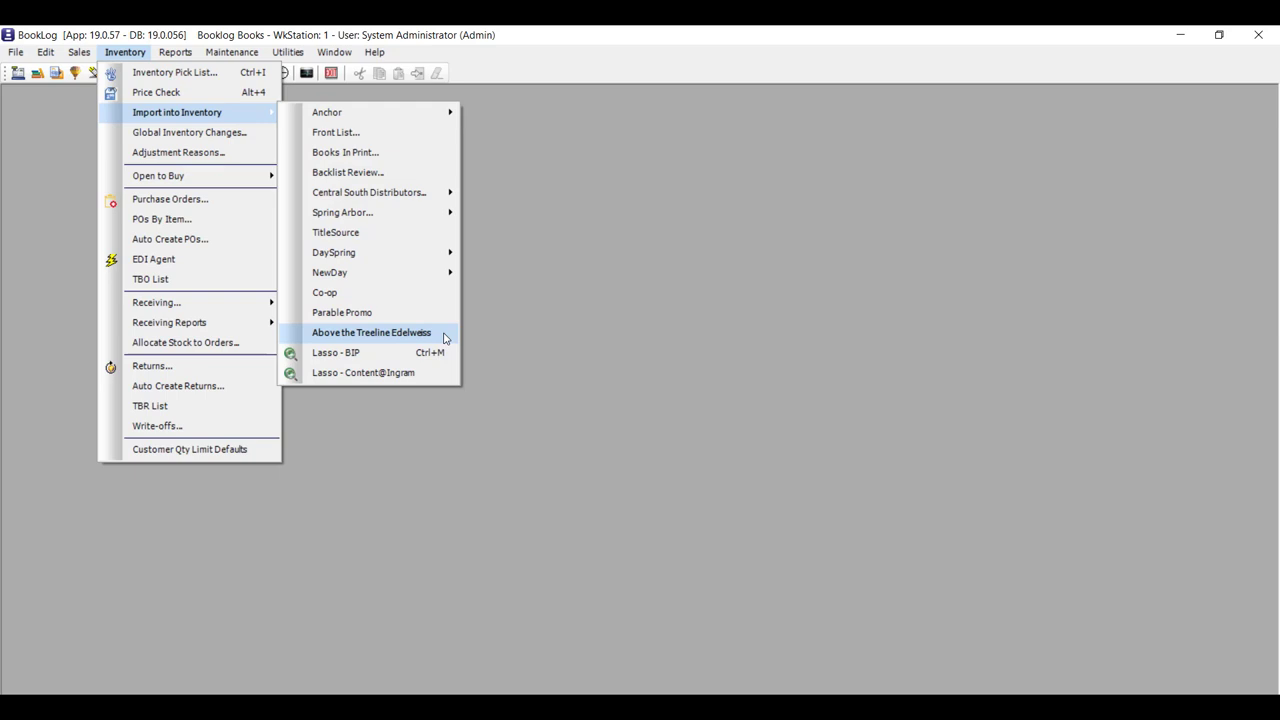
pyautogui.click(445, 338)
pyautogui.click(663, 563)
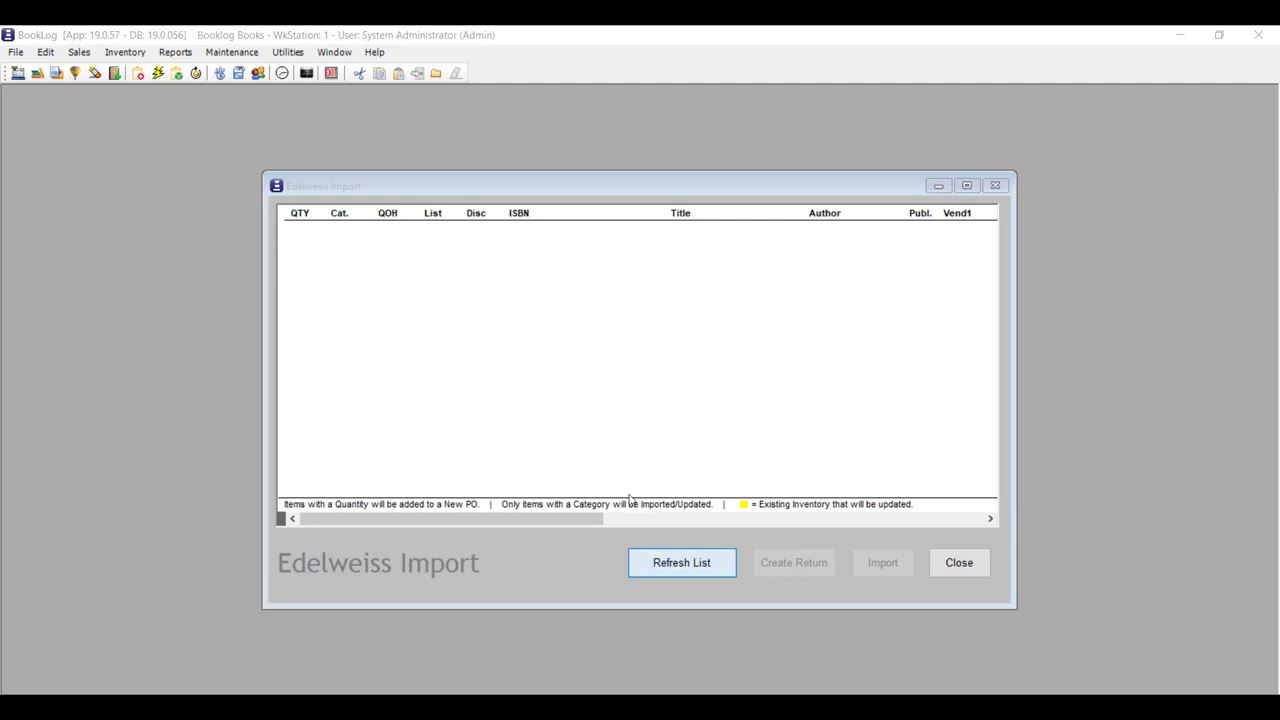
pyautogui.doubleClick(231, 244)
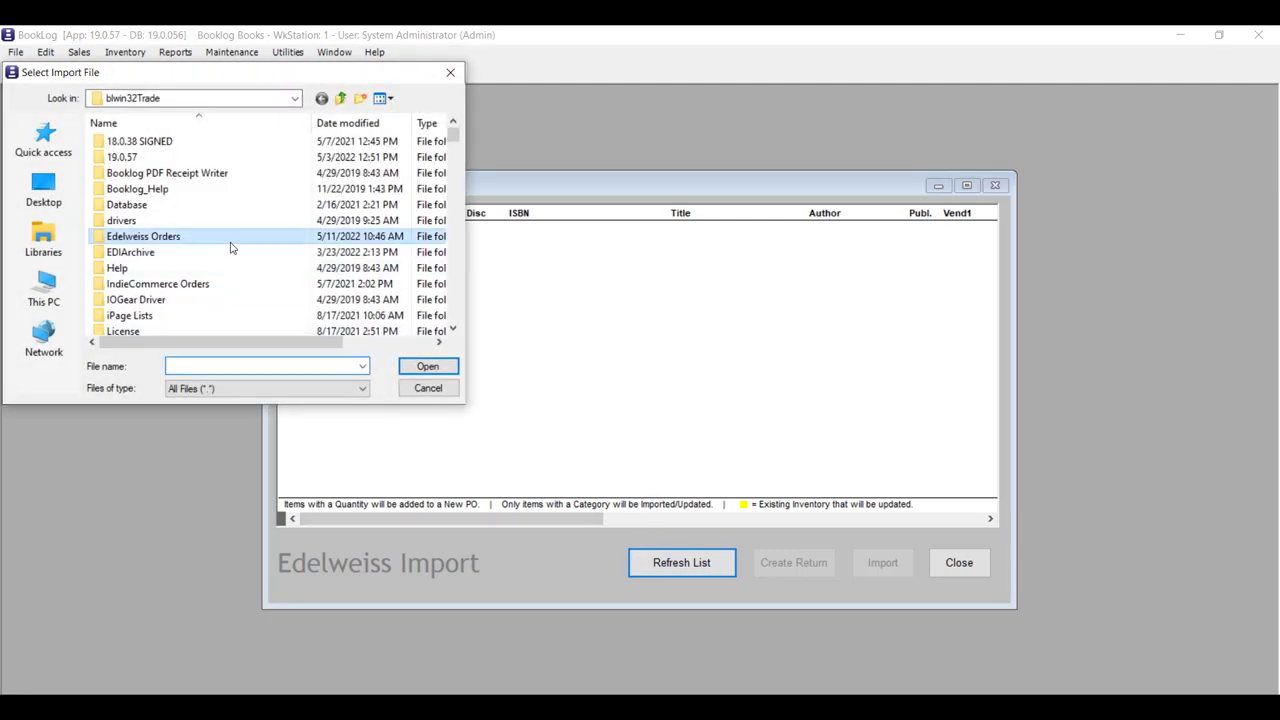
pyautogui.doubleClick(197, 146)
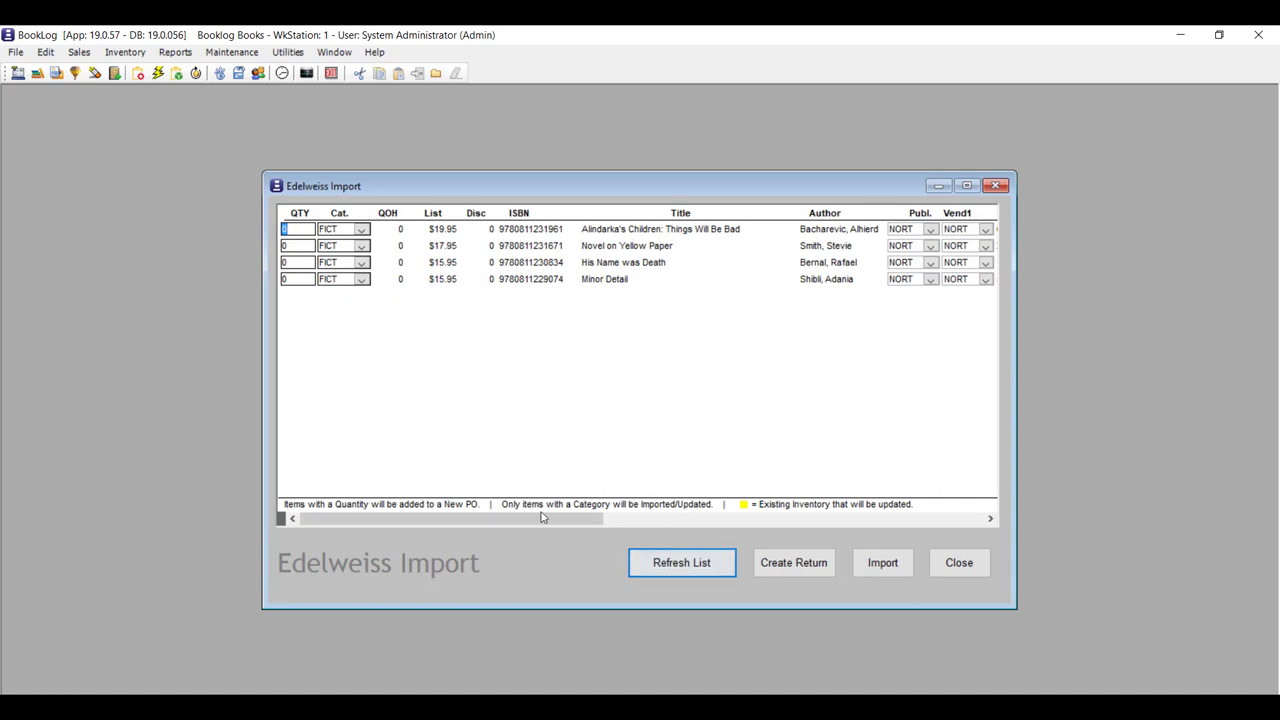
pyautogui.moveTo(546, 518); pyautogui.dragTo(661, 518)
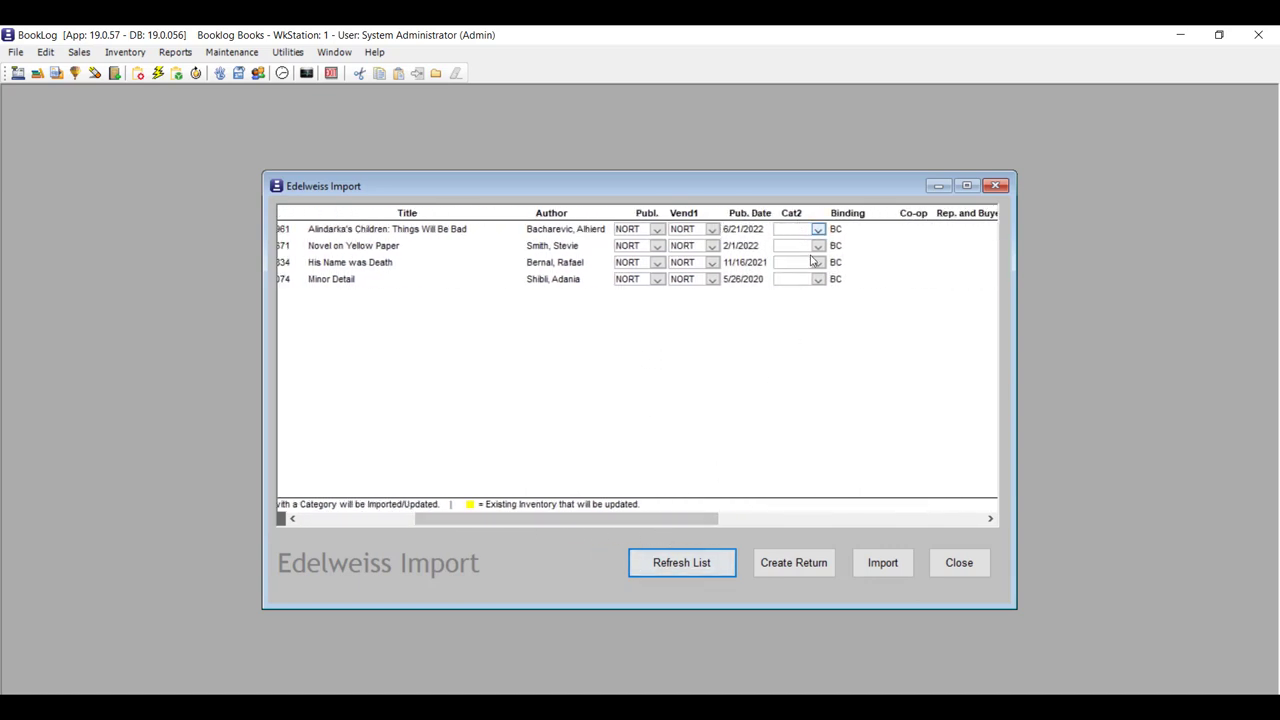
pyautogui.moveTo(559, 516); pyautogui.dragTo(420, 528)
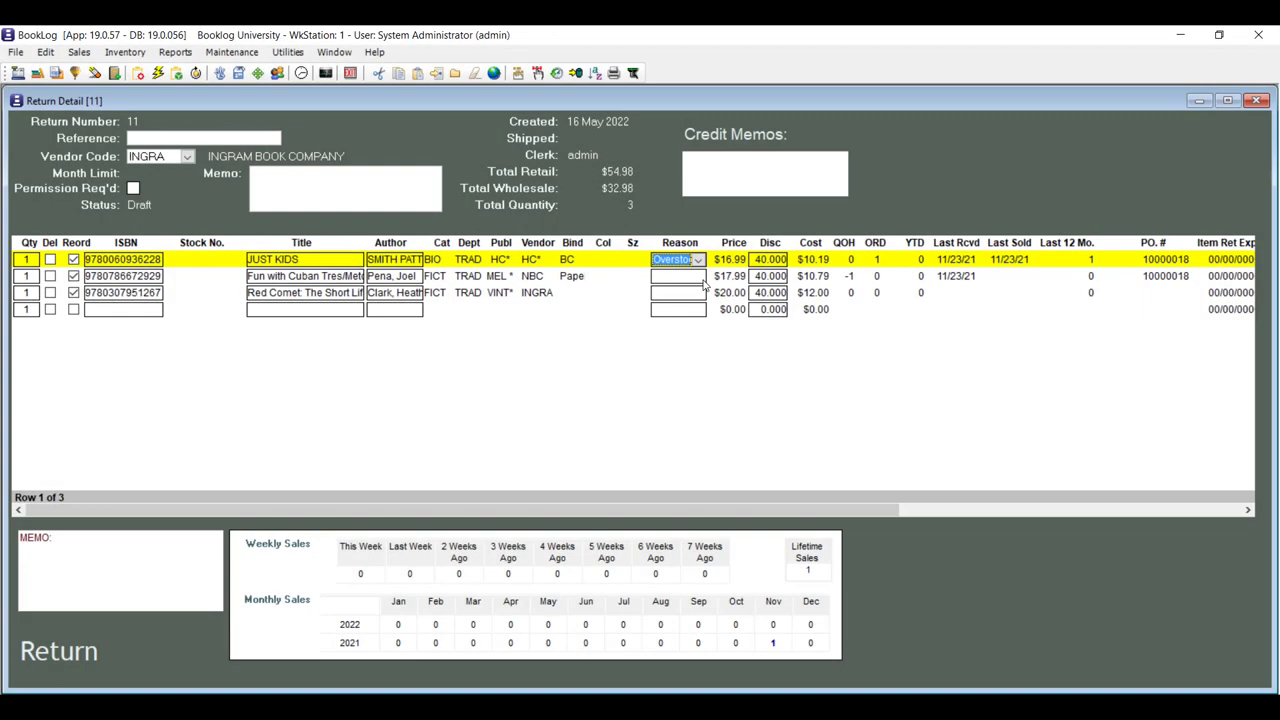
# Set the return reason to Overstock on rows 2 and 3.
pyautogui.click(697, 277)
pyautogui.click(690, 303)
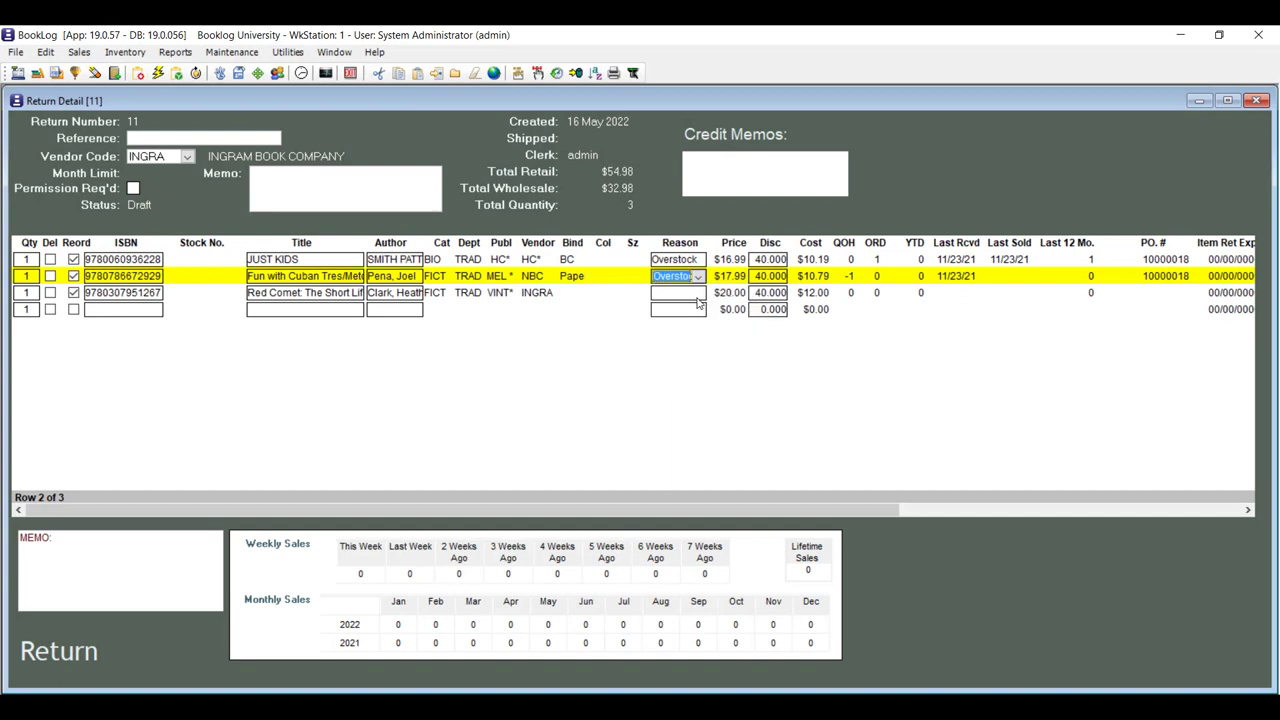
pyautogui.click(683, 297)
pyautogui.click(697, 324)
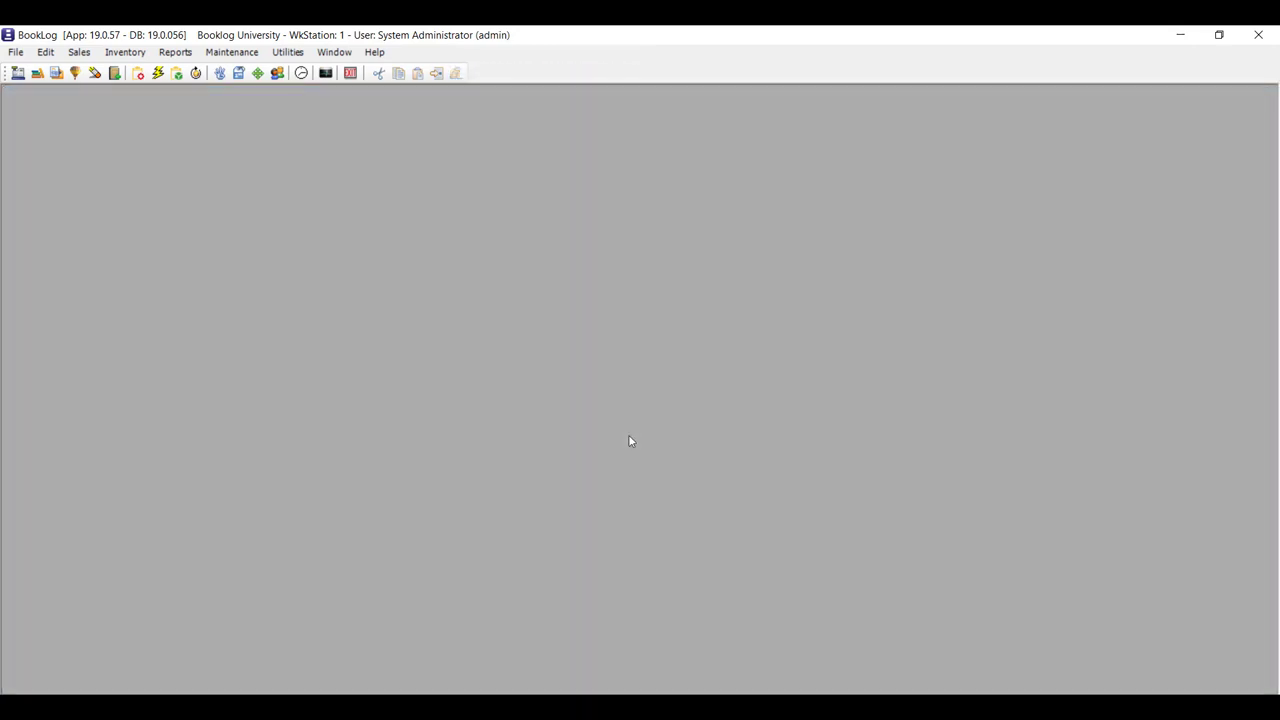
# Review the Return/Write-off Reason list, cancelling a new reason code, and close it.
pyautogui.click(241, 54)
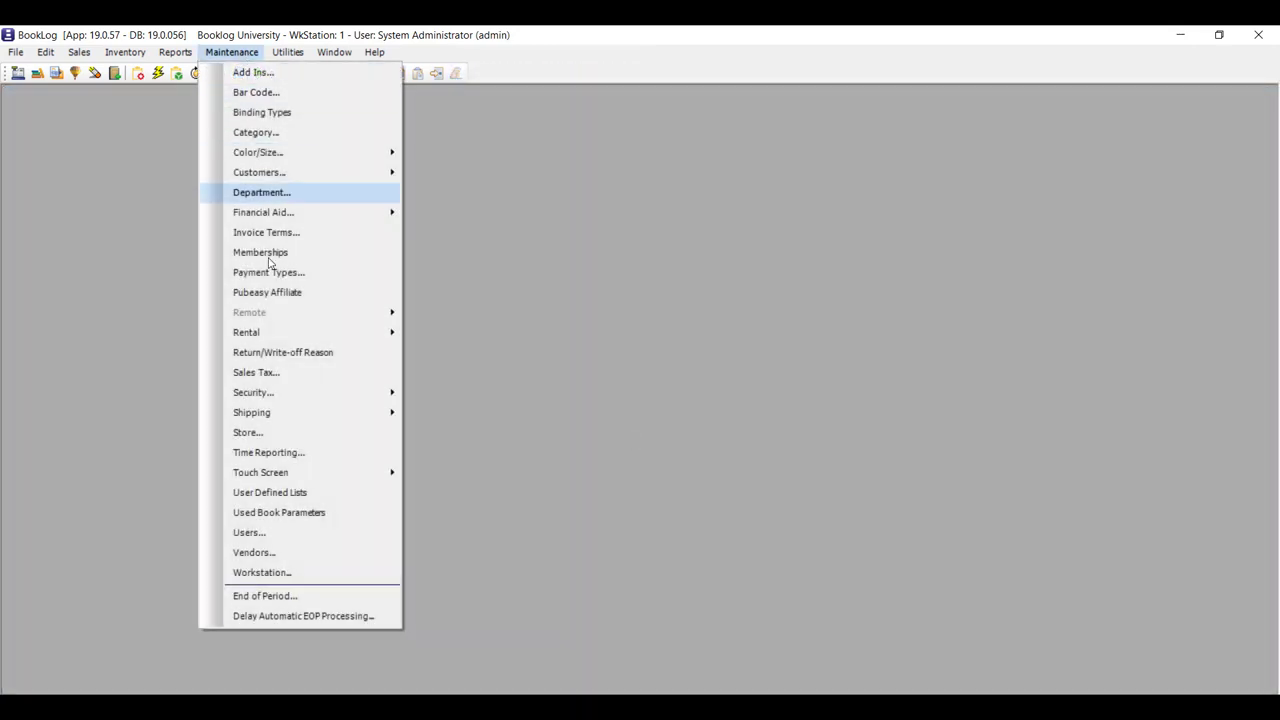
pyautogui.click(288, 352)
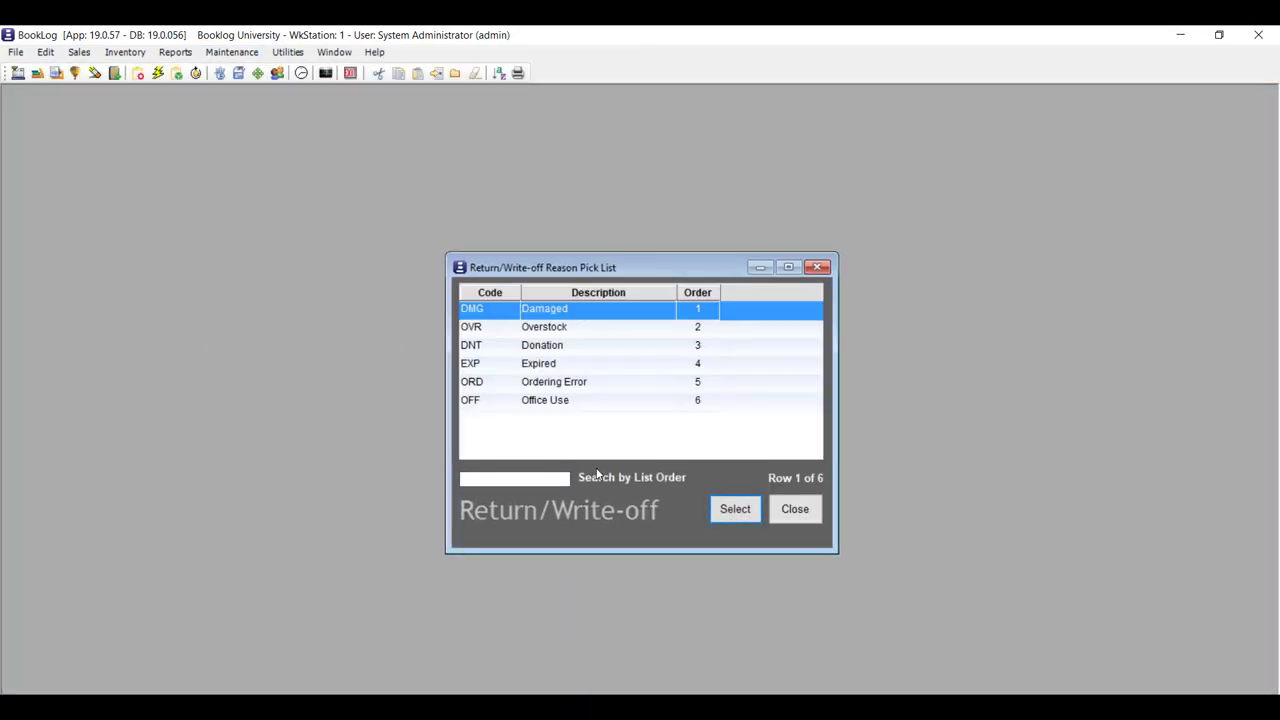
pyautogui.click(437, 74)
pyautogui.click(820, 391)
pyautogui.click(810, 511)
pyautogui.click(125, 52)
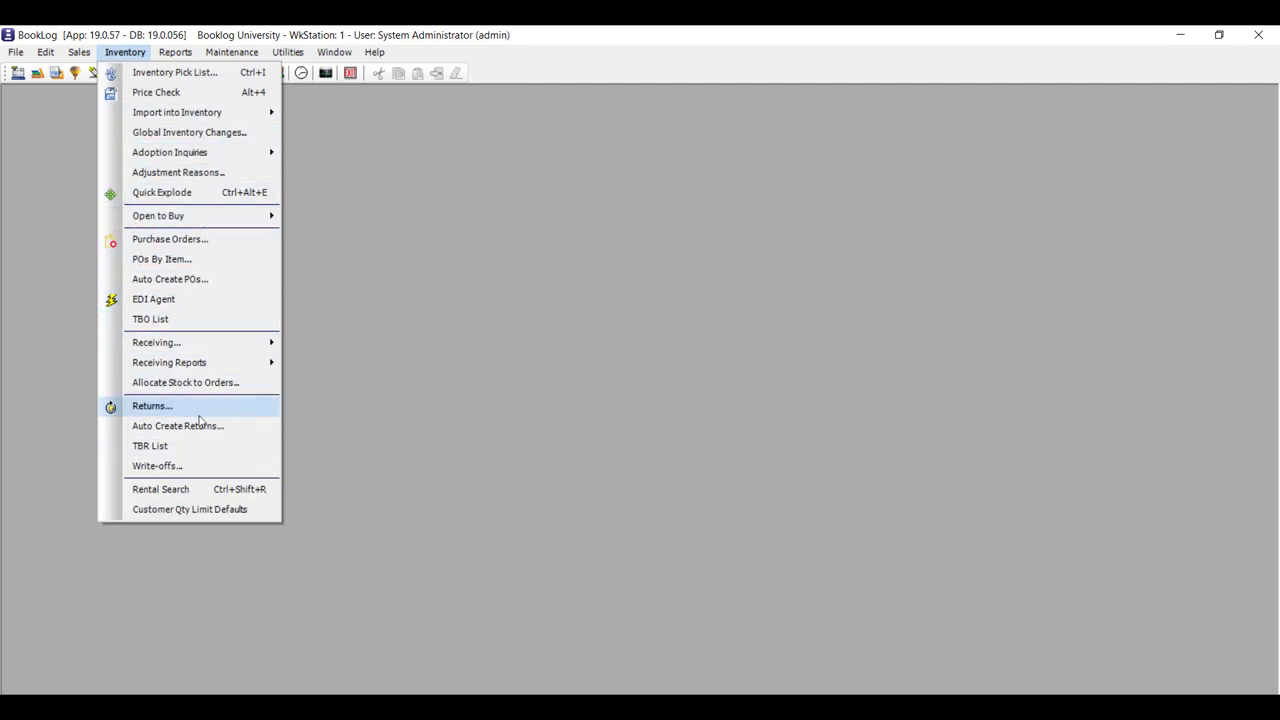
# Open draft write-off 10000001 and assign the reason Expired to all lines lacking a reason.
pyautogui.click(215, 466)
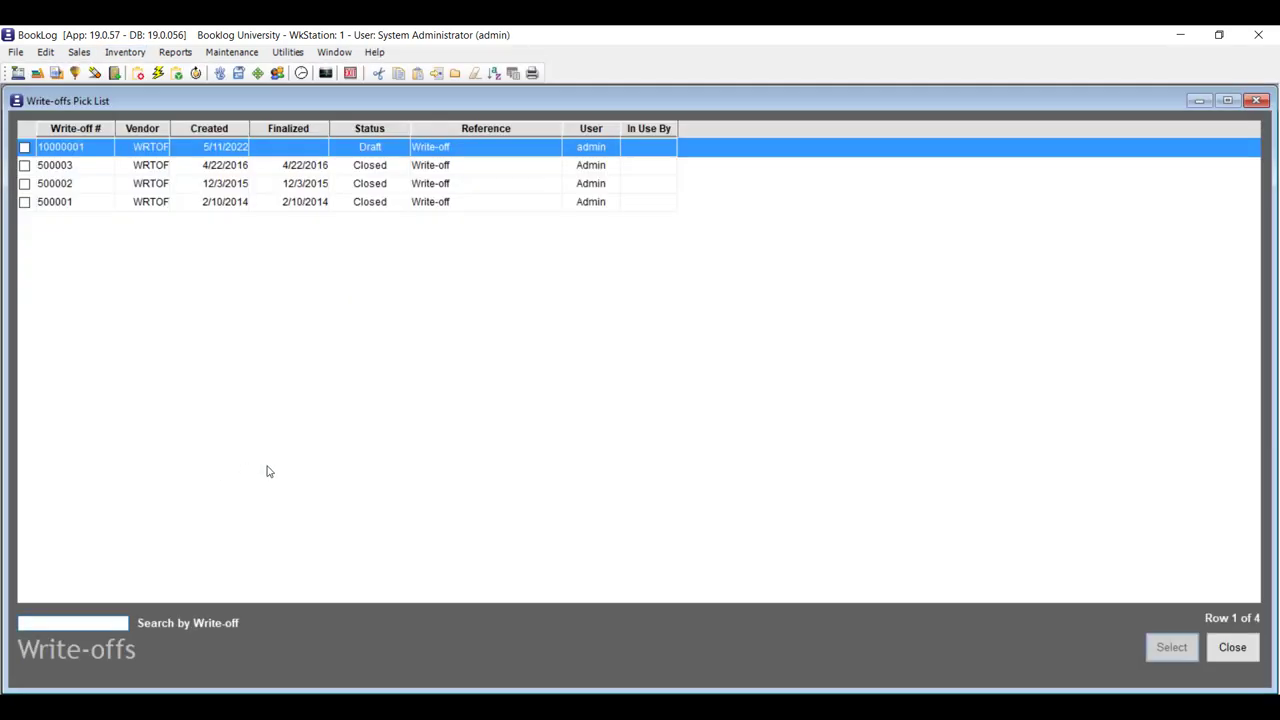
pyautogui.doubleClick(381, 149)
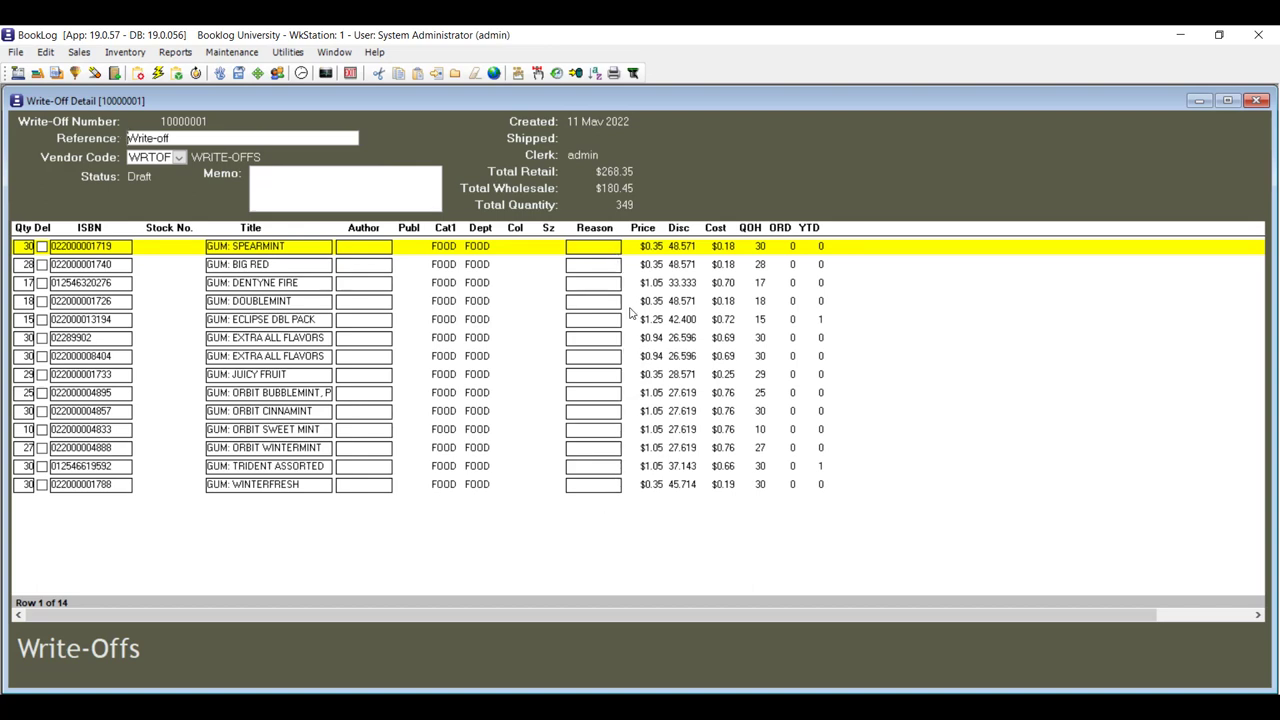
pyautogui.click(611, 248)
pyautogui.click(45, 52)
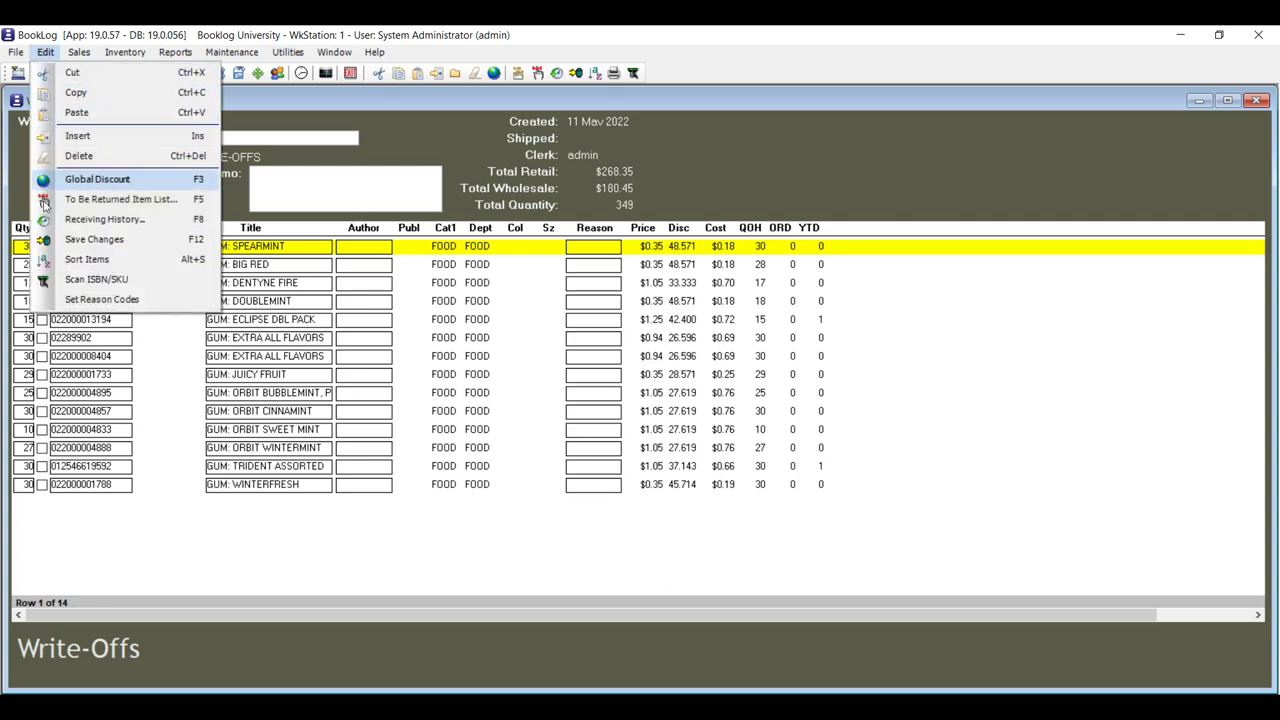
pyautogui.click(166, 305)
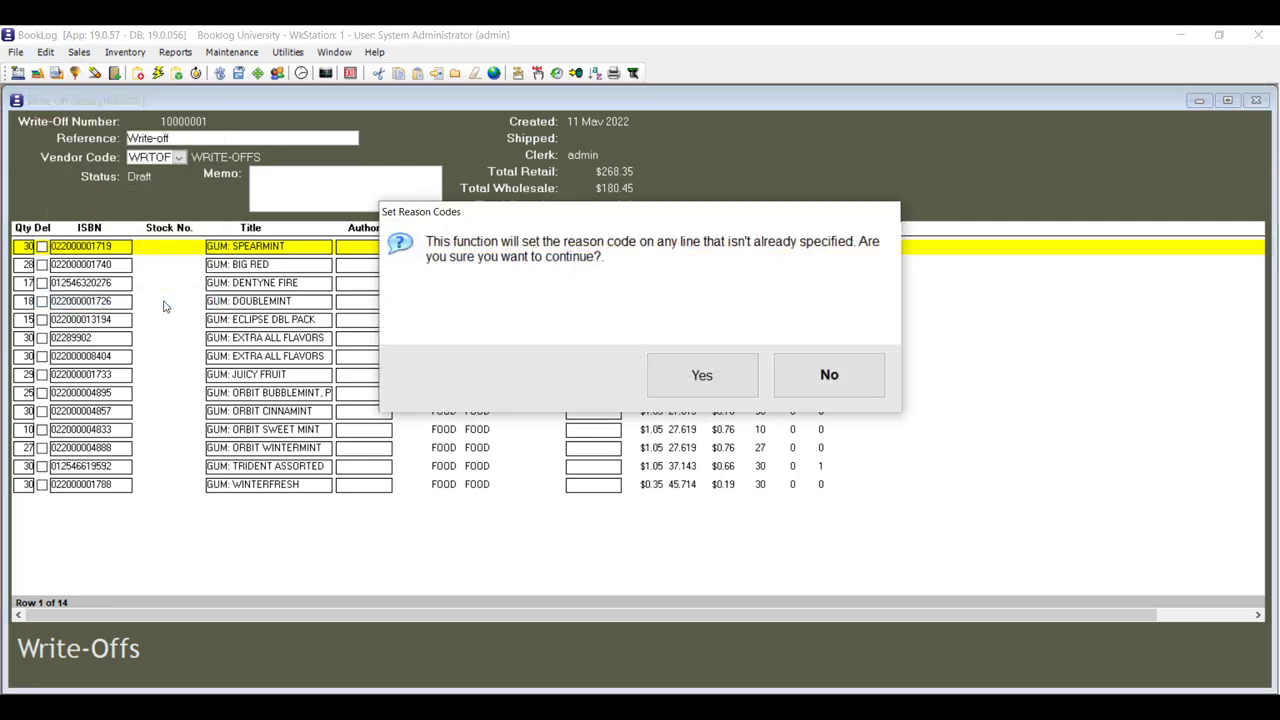
pyautogui.click(702, 376)
pyautogui.click(691, 287)
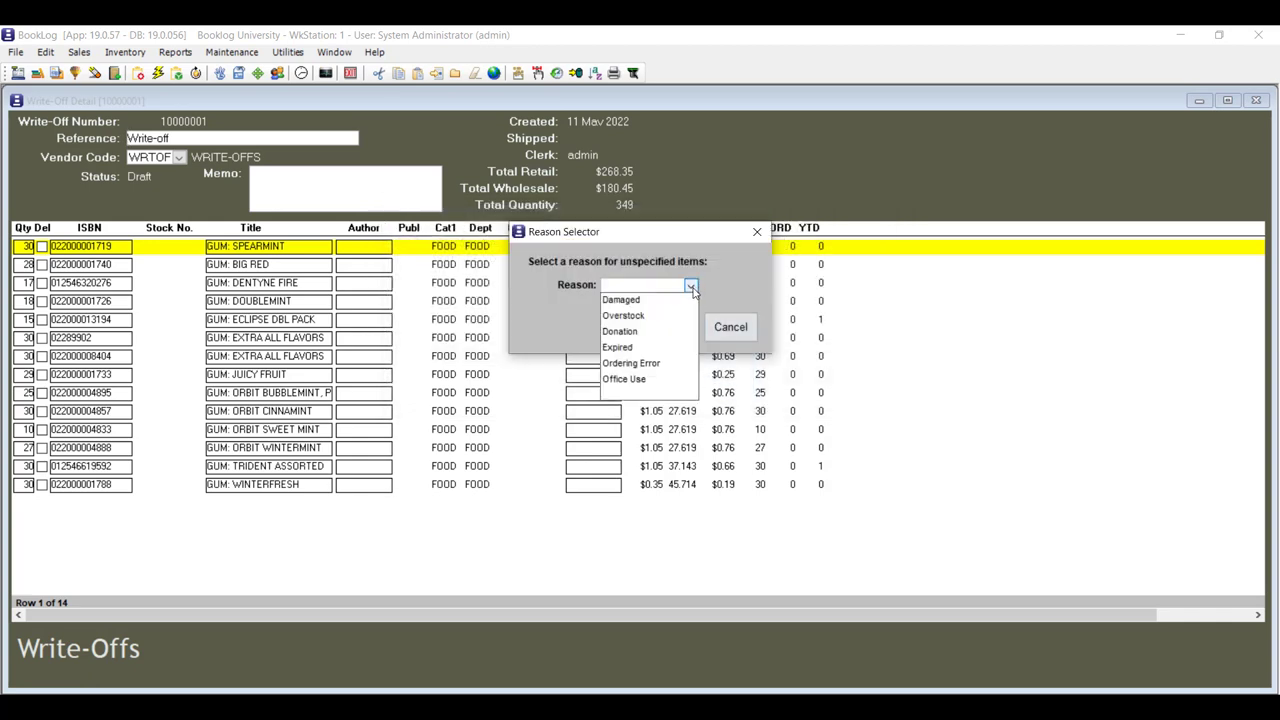
pyautogui.click(639, 348)
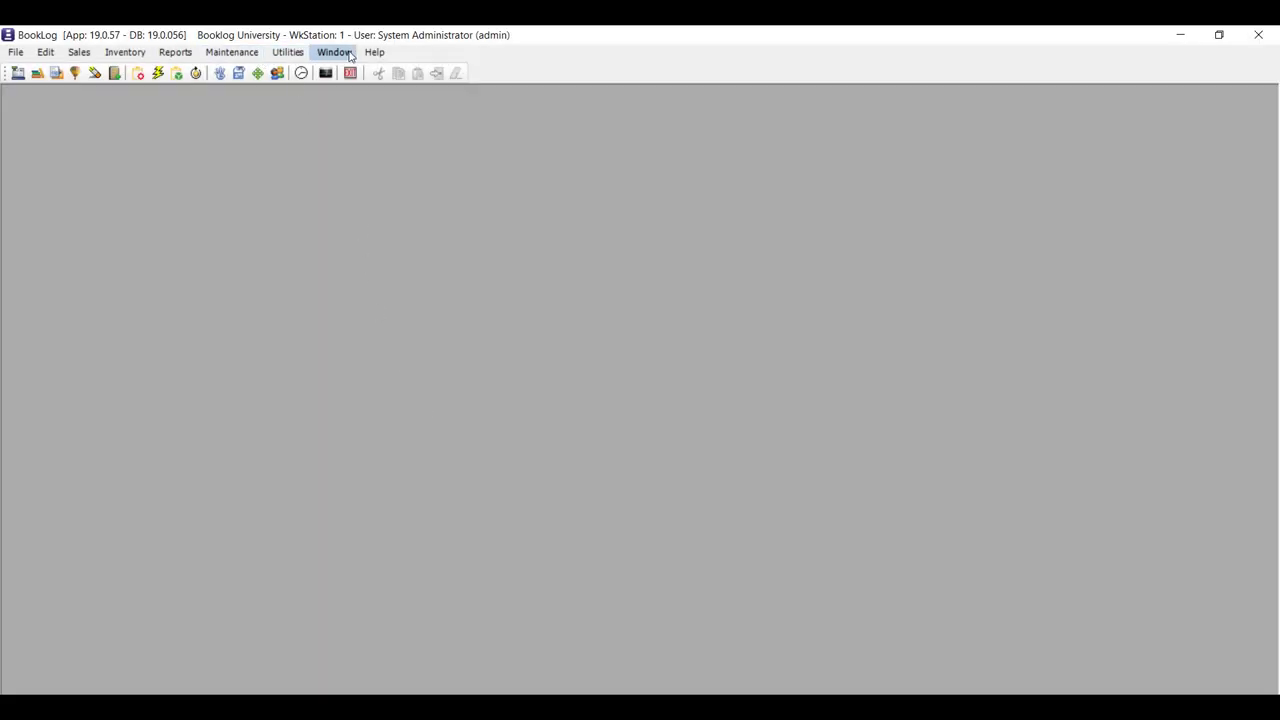
# Open the Managers (MGR) security profile from Maintenance > Security > Profiles.
pyautogui.click(232, 56)
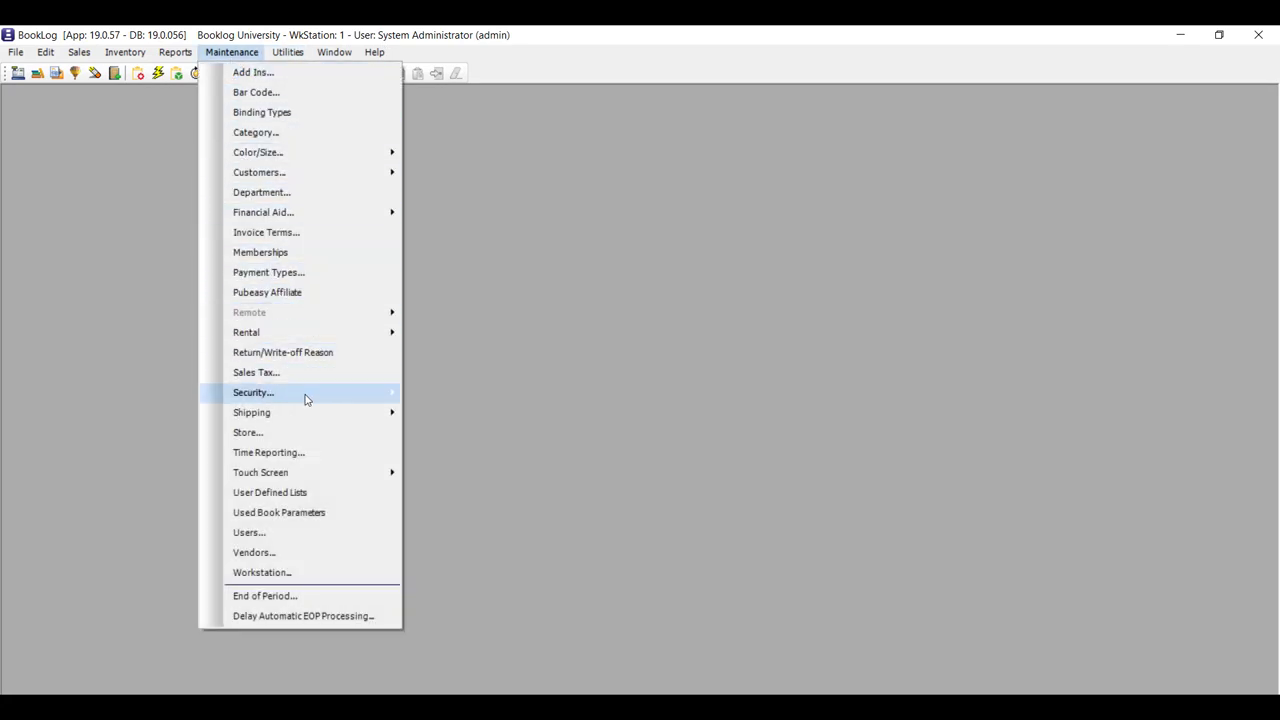
pyautogui.moveTo(325, 400)
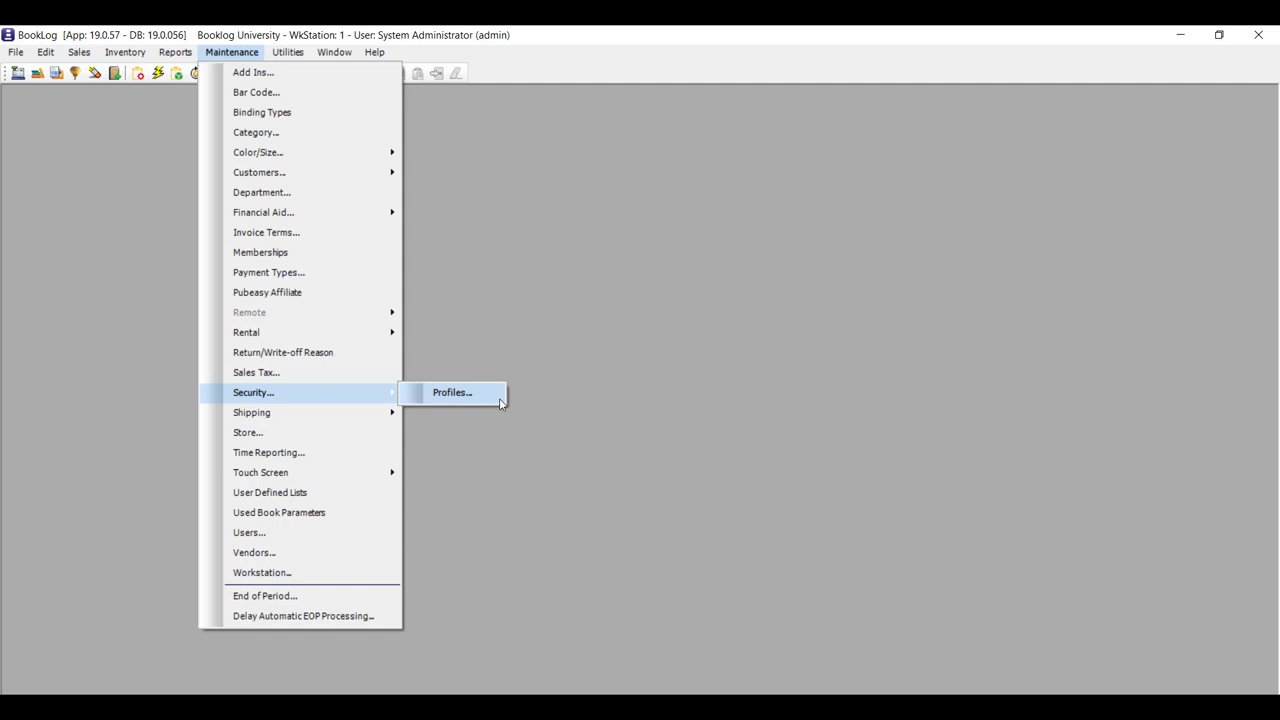
pyautogui.click(452, 393)
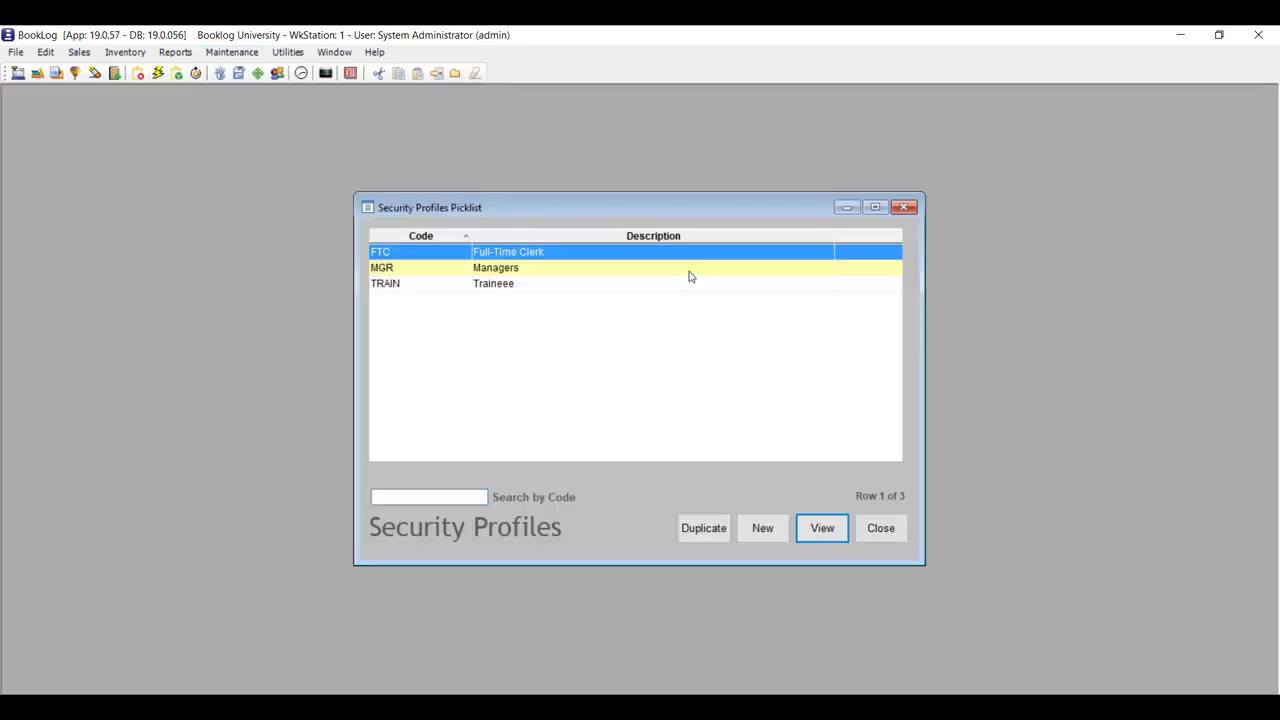
pyautogui.doubleClick(689, 268)
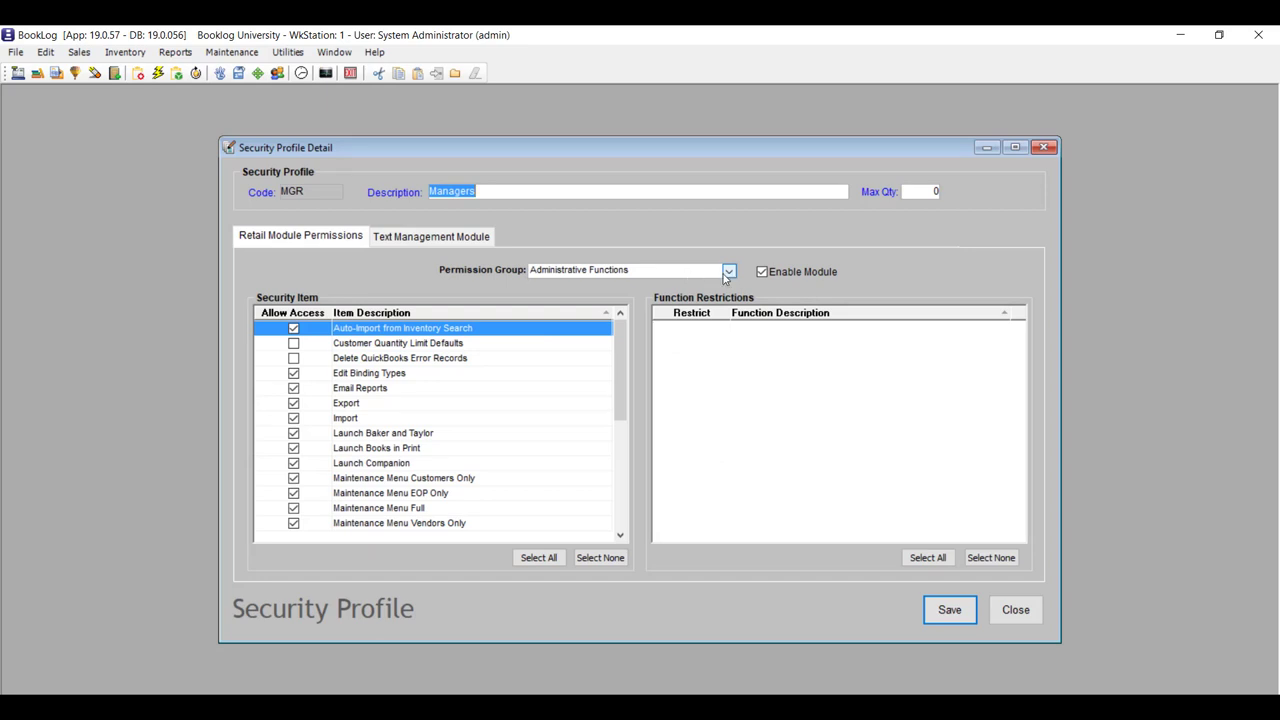
# Allow Customer Quantity Limit Defaults, Delete QuickBooks Error Records and Utilities | Merge Inventory administrative functions.
pyautogui.click(294, 344)
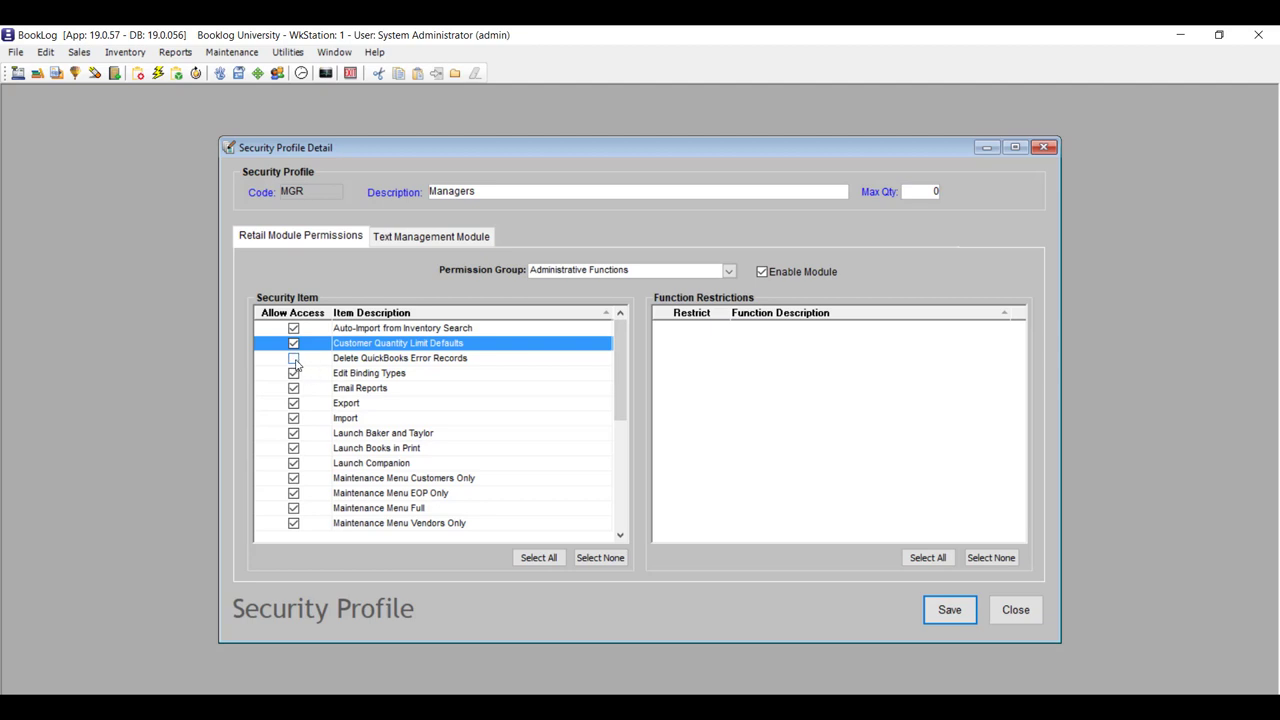
pyautogui.click(294, 360)
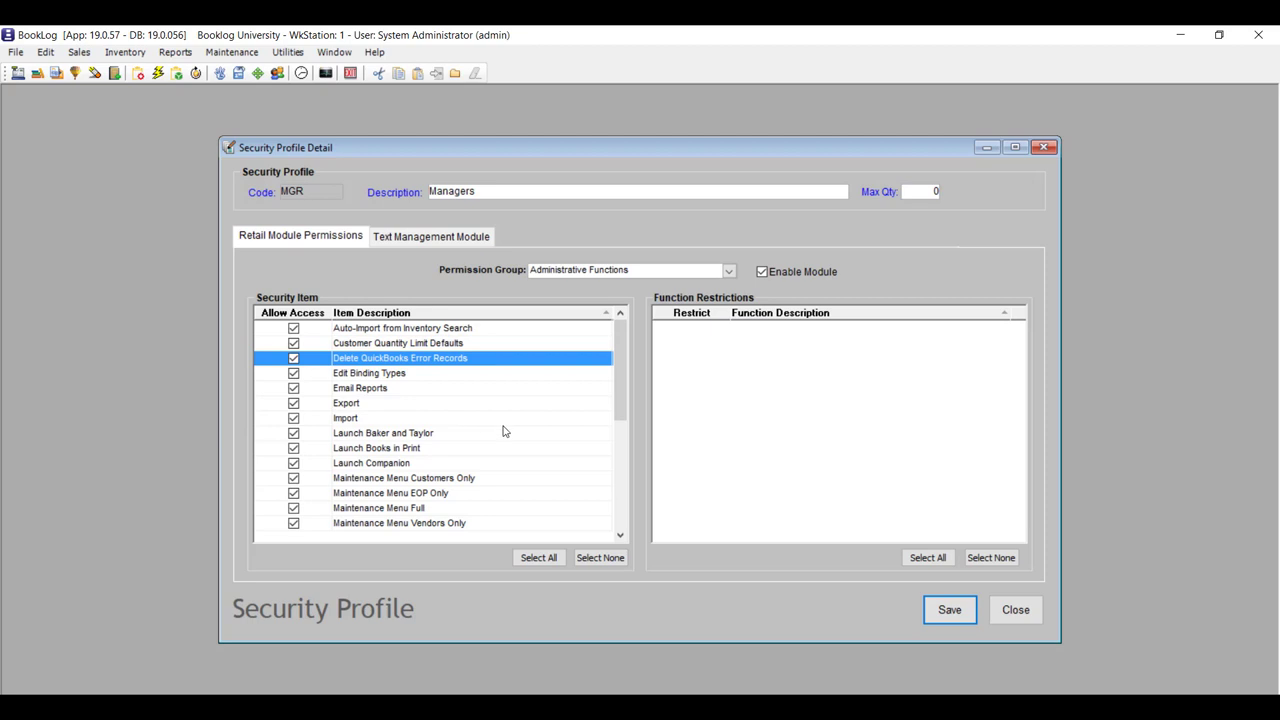
pyautogui.scroll(-1, 504, 431)
pyautogui.scroll(-4, 504, 431)
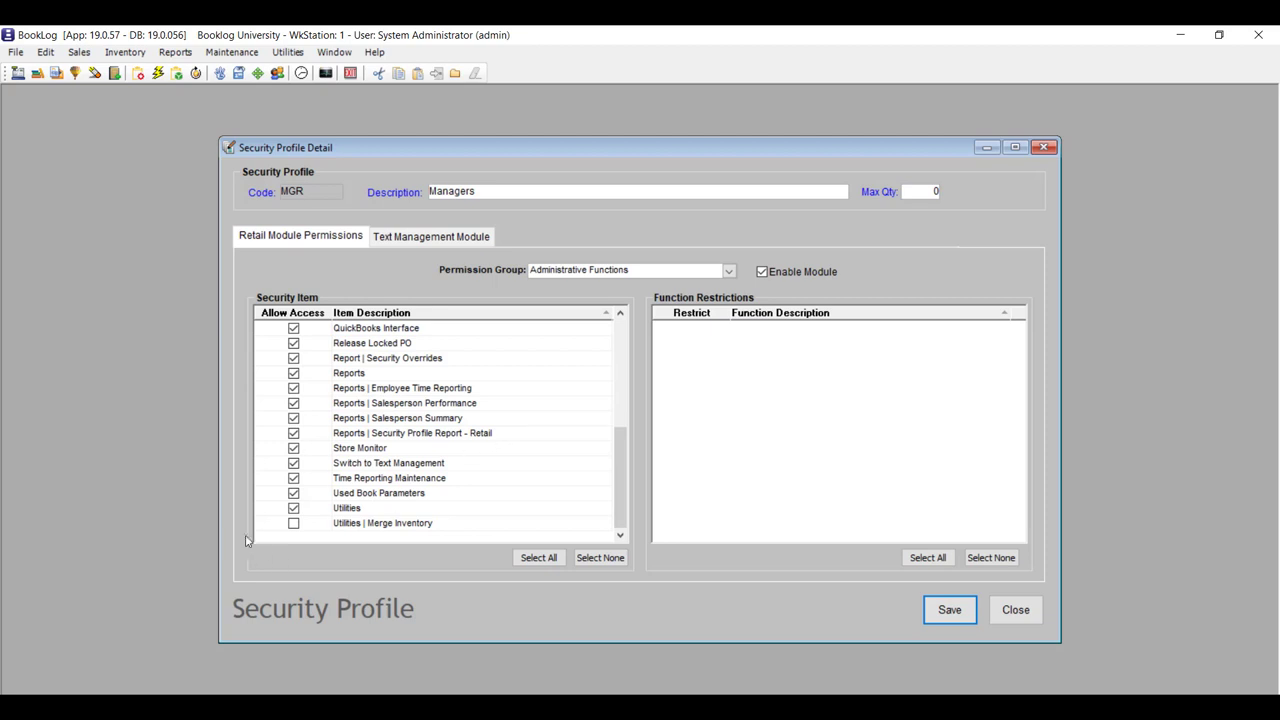
pyautogui.click(294, 523)
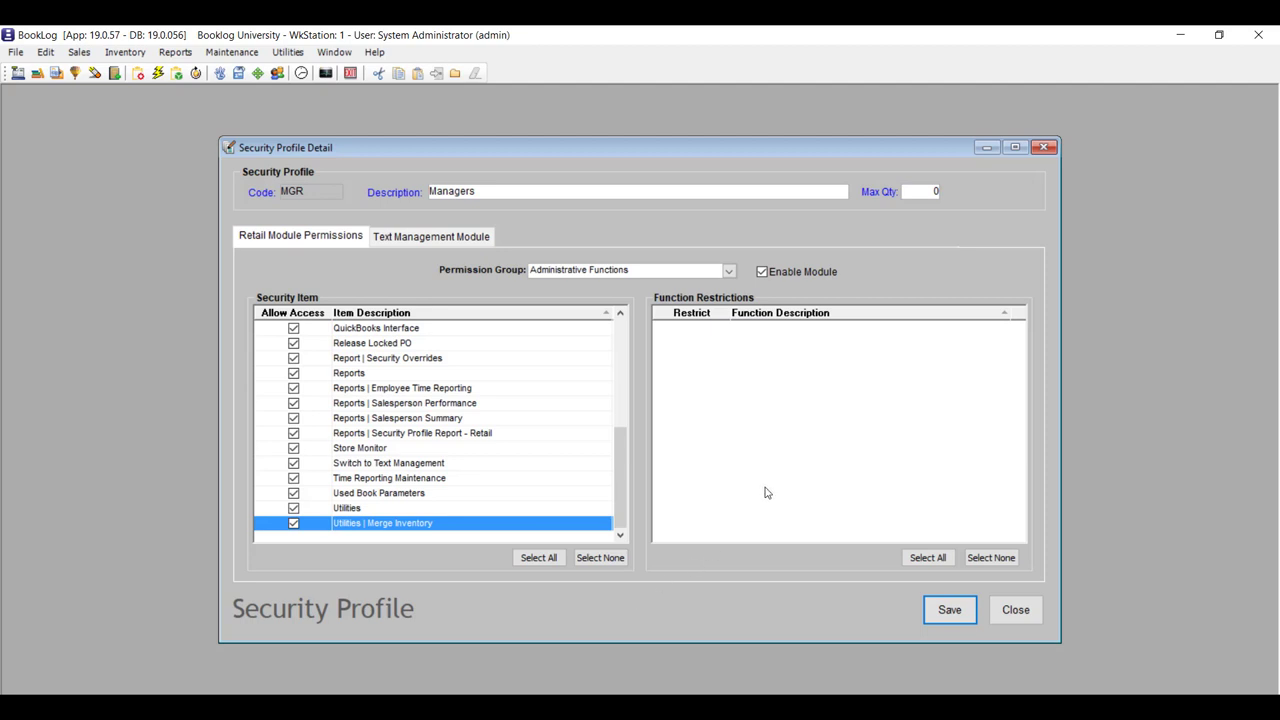
pyautogui.click(729, 271)
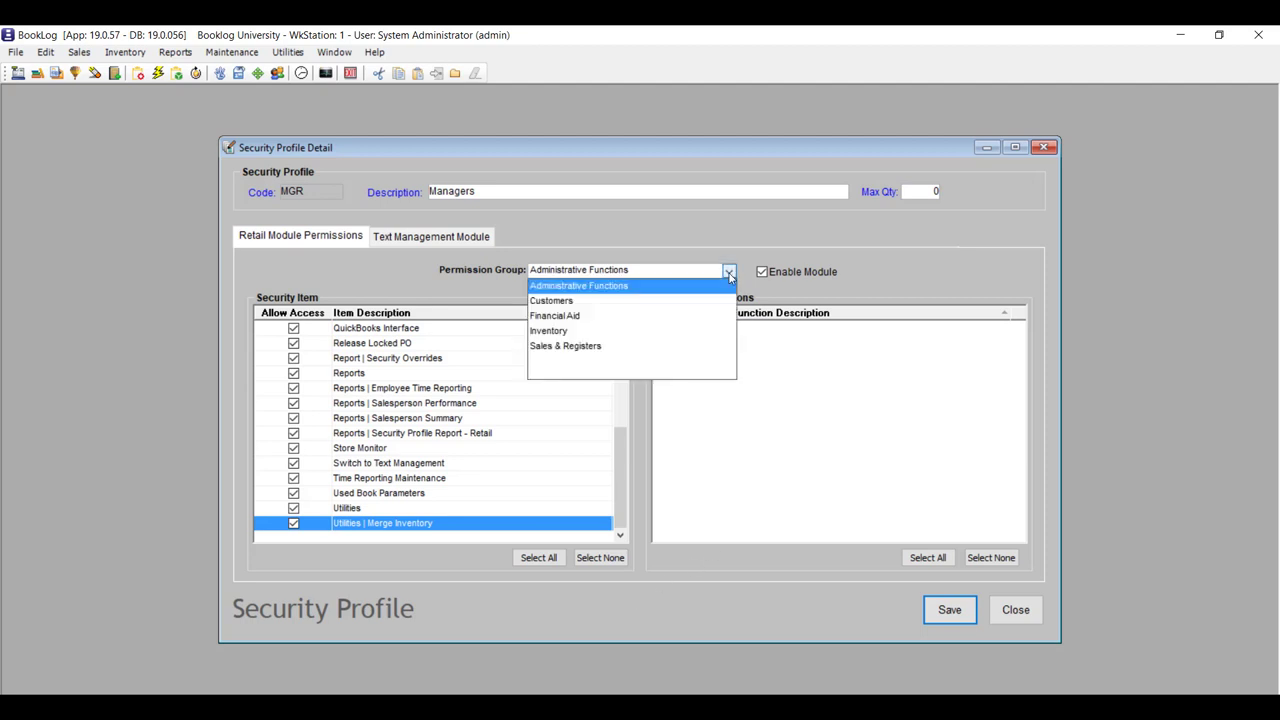
# In the Inventory group, allow Delete Returns and the BISAC to Category Mapping and Invoice/Packing List by Department reports.
pyautogui.click(594, 332)
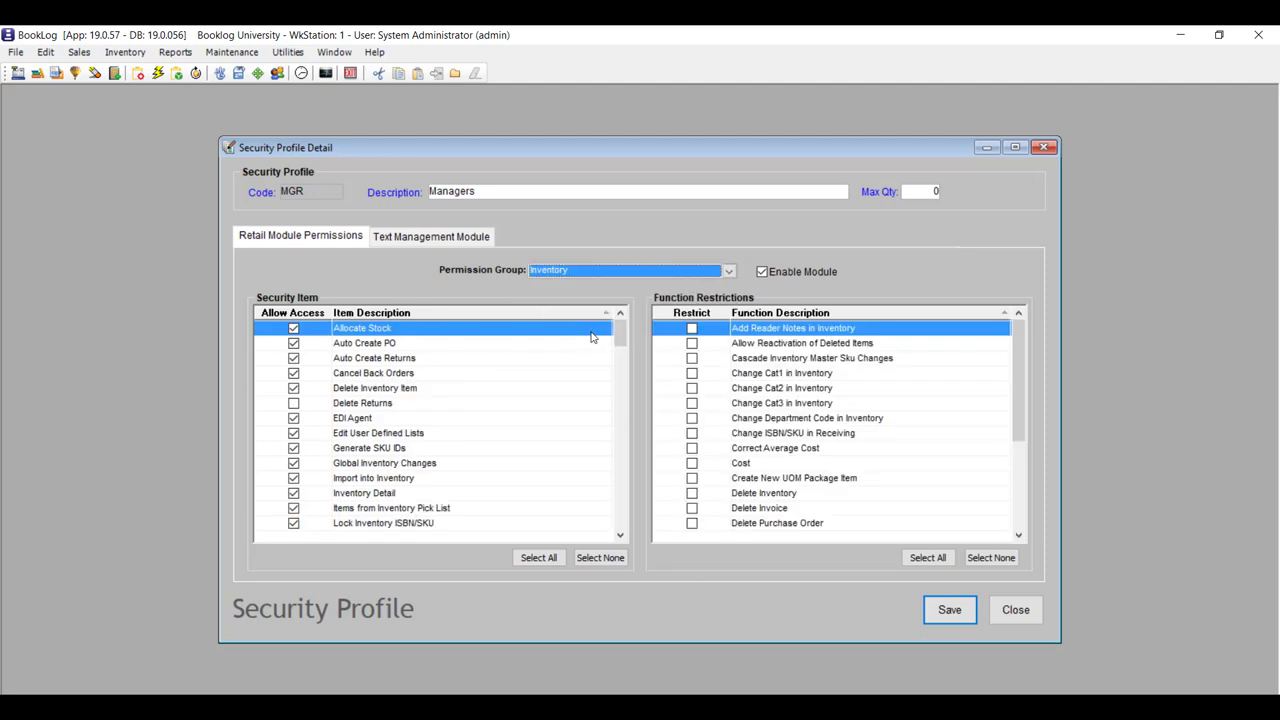
pyautogui.click(294, 403)
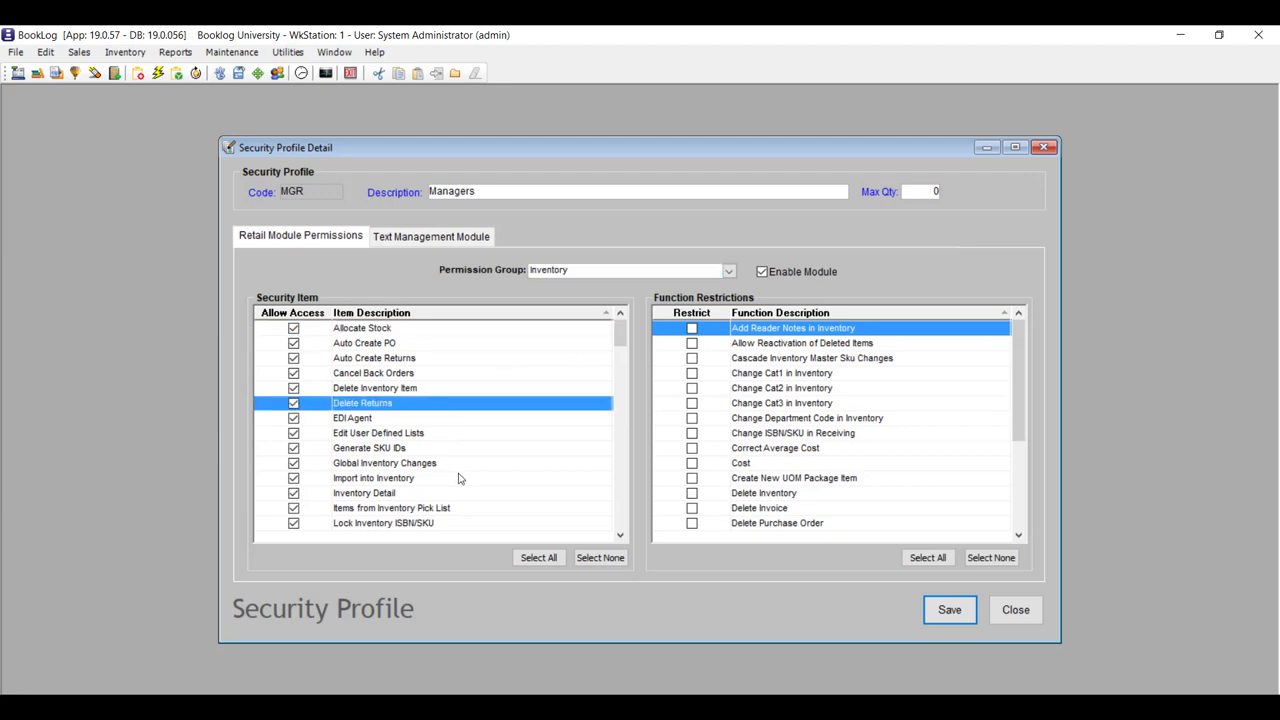
pyautogui.scroll(-7, 458, 478)
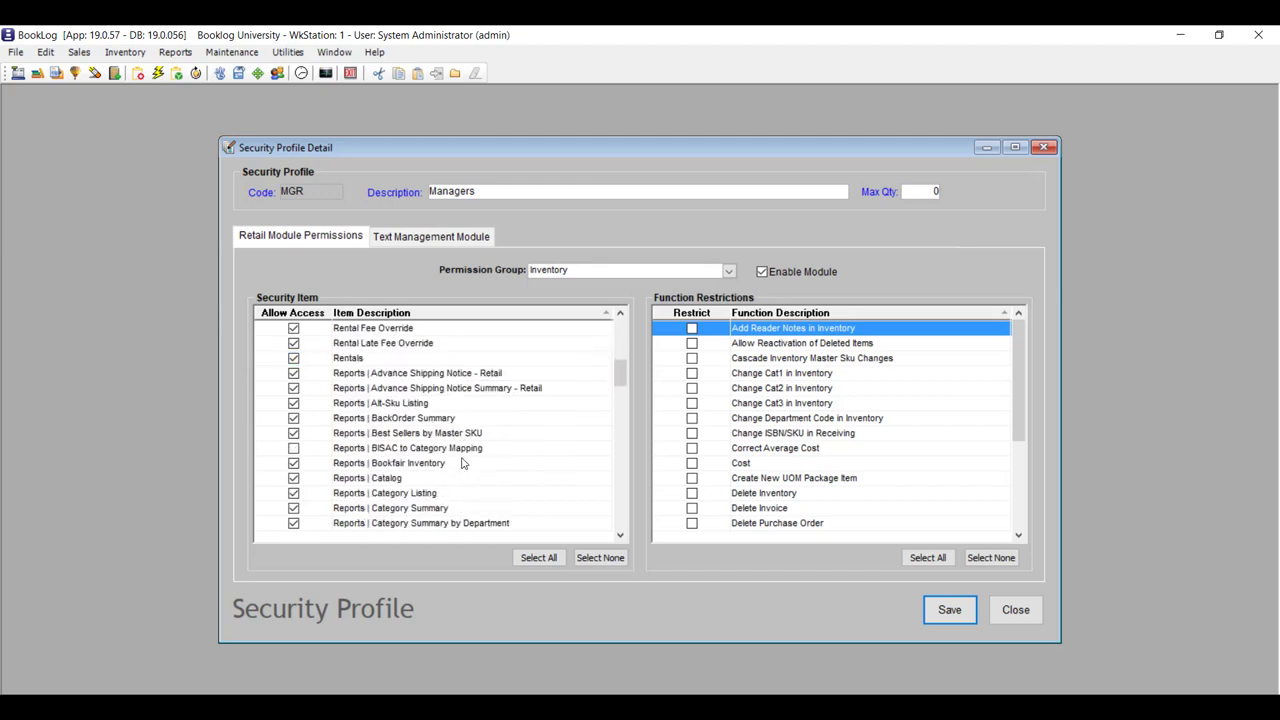
pyautogui.click(294, 448)
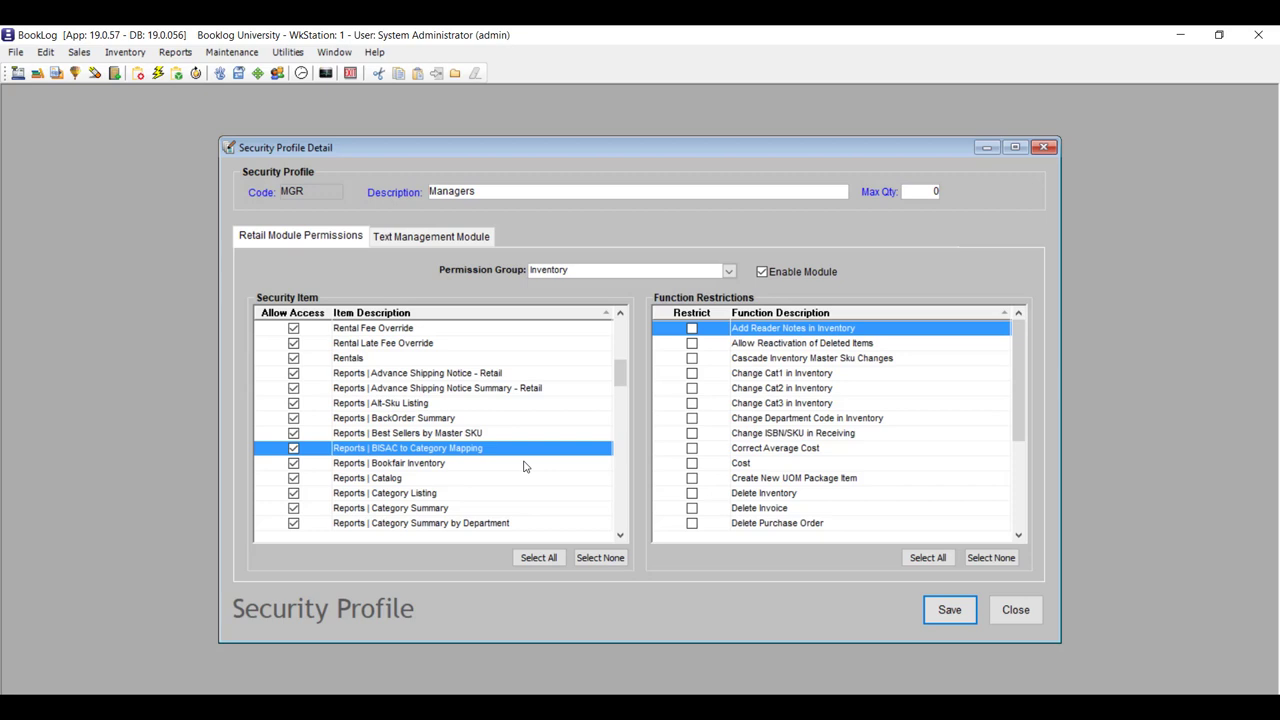
pyautogui.scroll(-2, 525, 466)
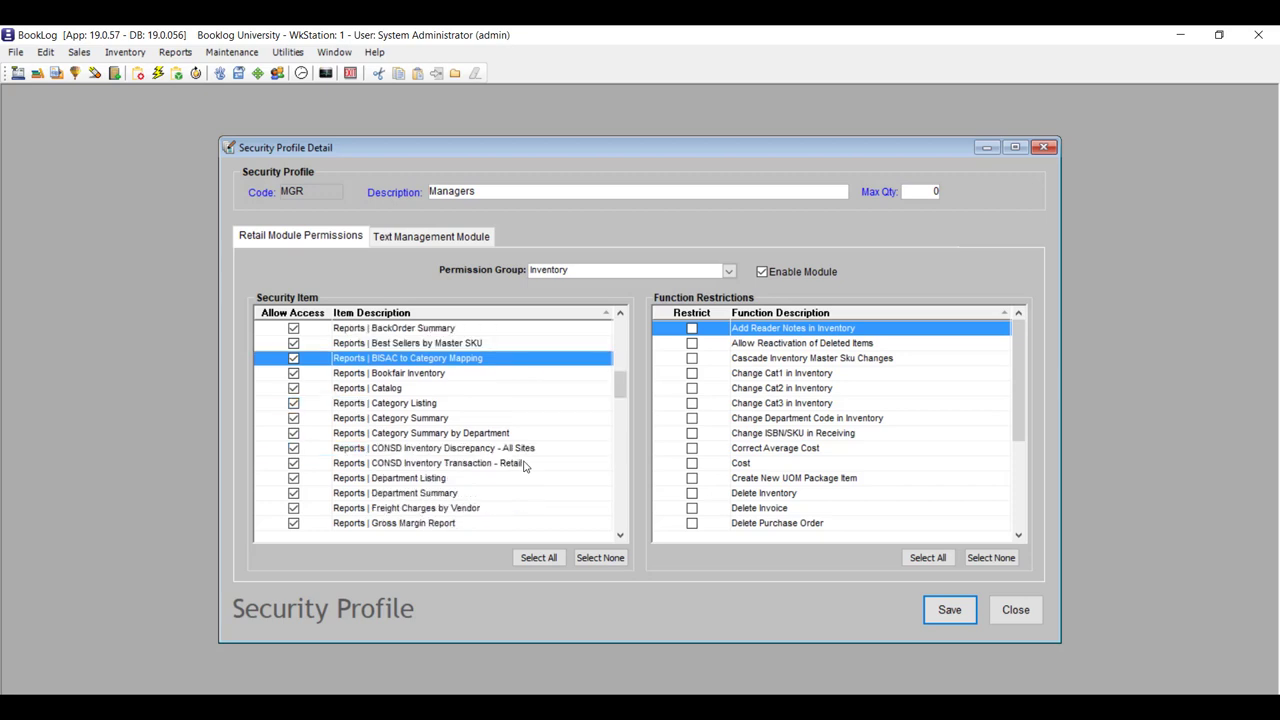
pyautogui.scroll(-10, 525, 466)
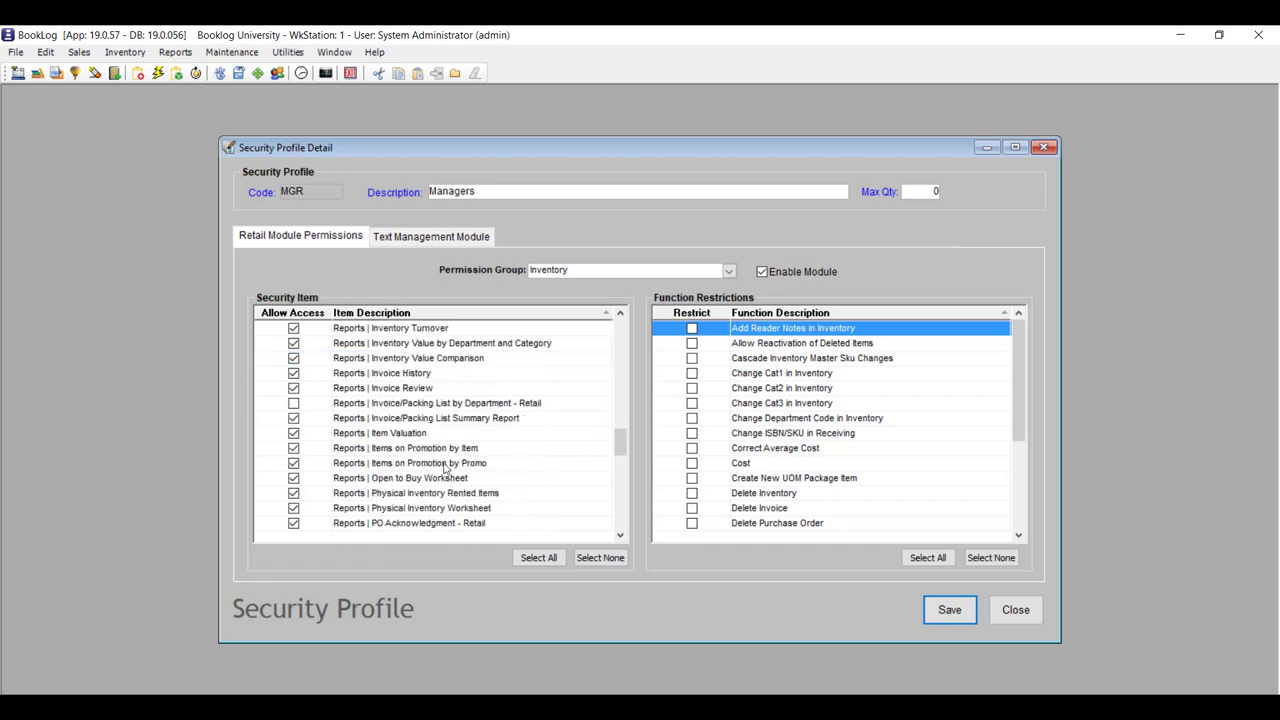
pyautogui.click(294, 404)
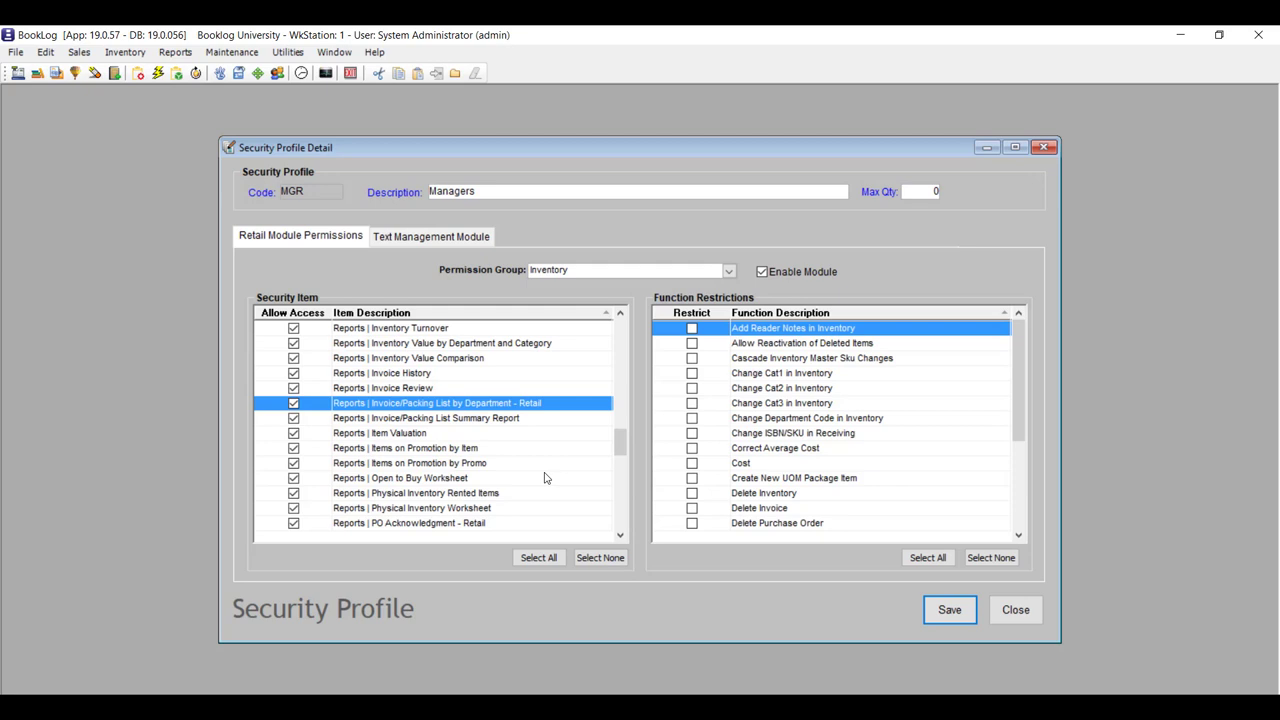
# Allow the PO Alternate Ship, PO By Item - Retail, Receiving Summary by Date and Review Price Changes - Retail reports.
pyautogui.scroll(-3, 545, 478)
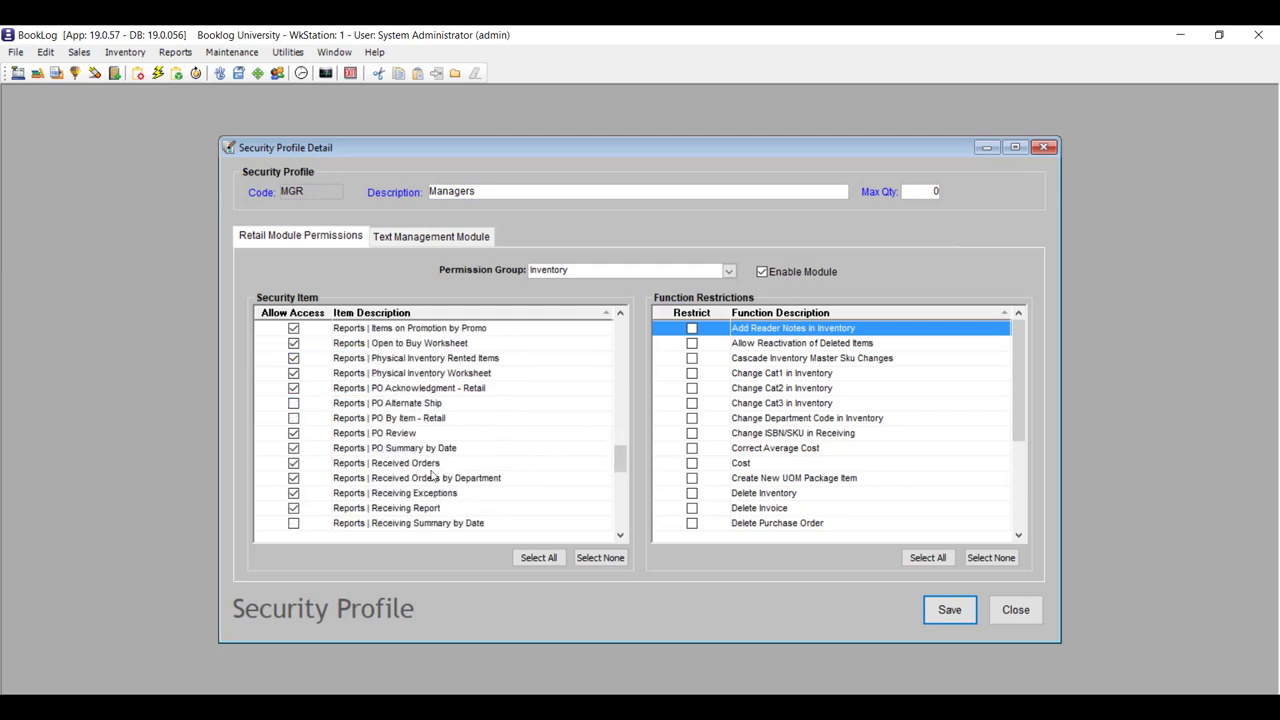
pyautogui.click(294, 404)
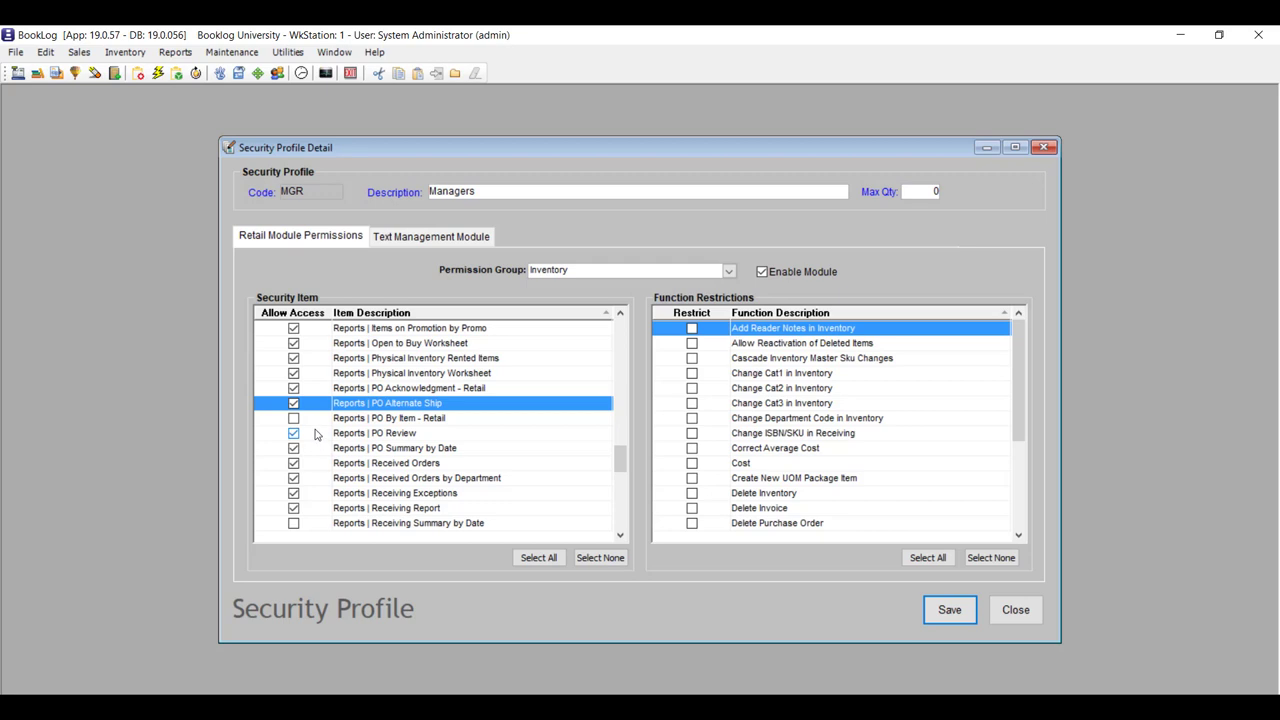
pyautogui.click(294, 419)
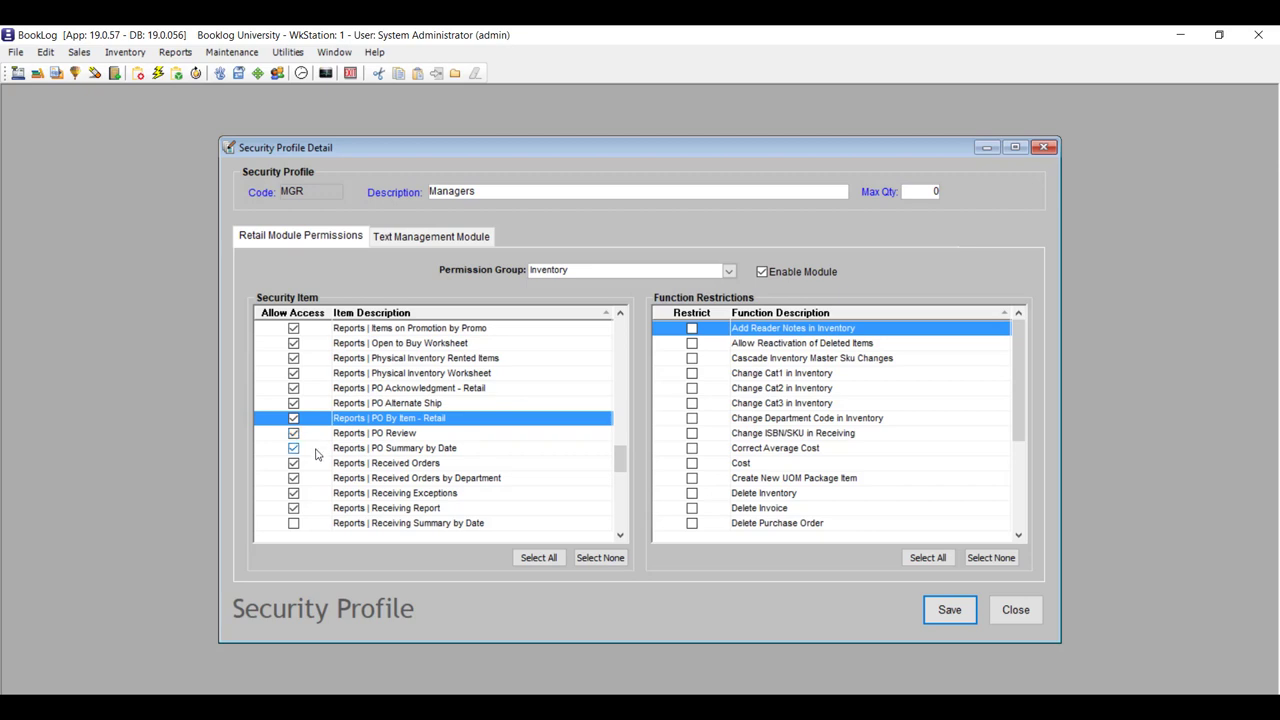
pyautogui.click(293, 524)
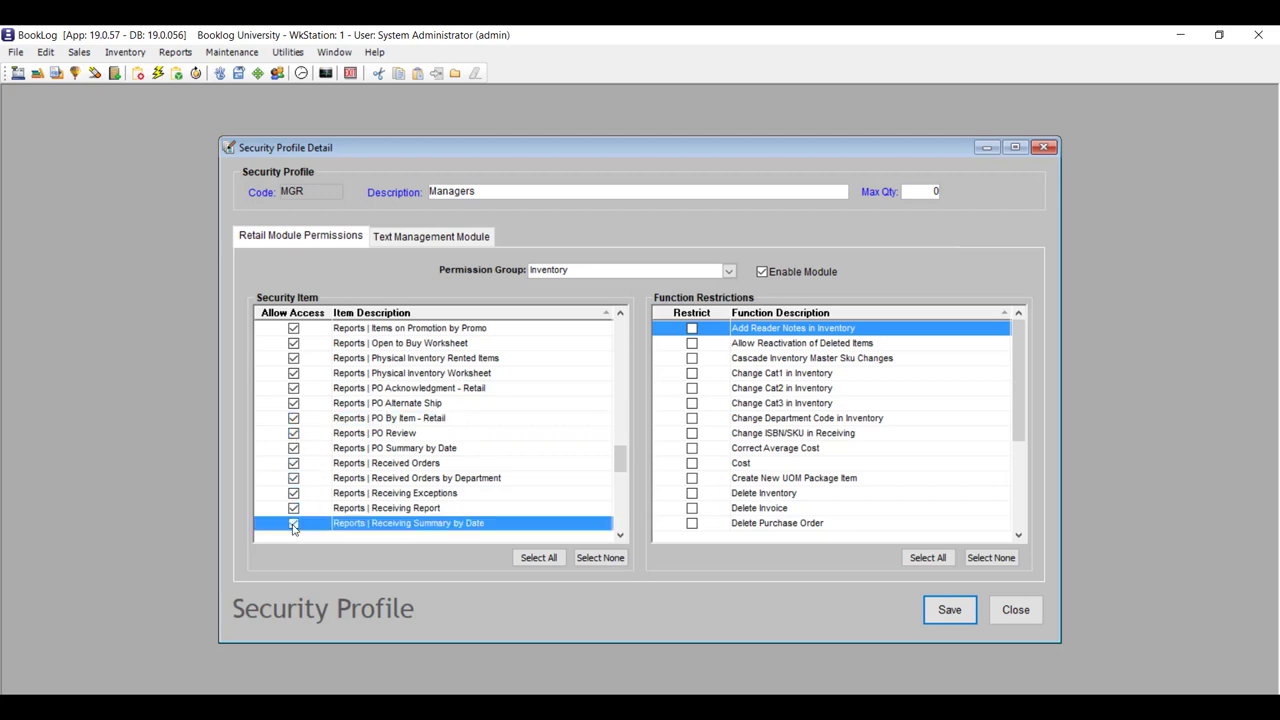
pyautogui.scroll(-2, 508, 490)
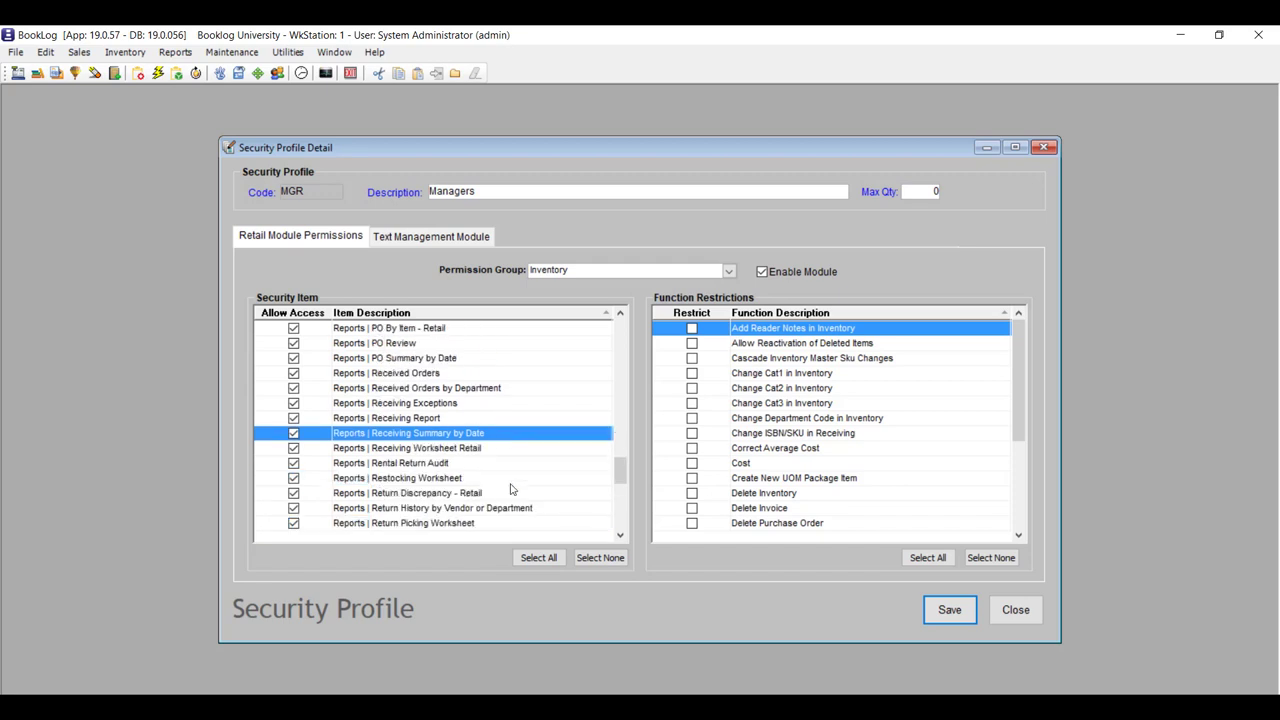
pyautogui.scroll(-1, 510, 489)
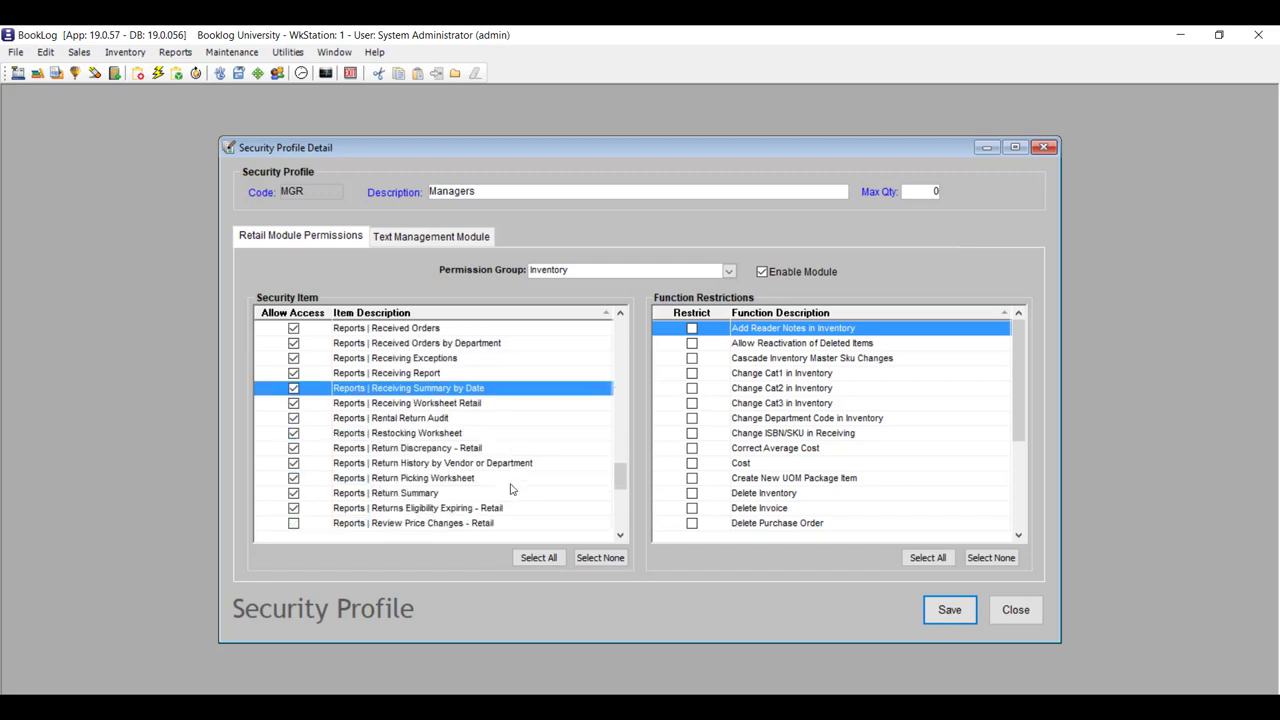
pyautogui.click(293, 524)
pyautogui.scroll(-3, 545, 497)
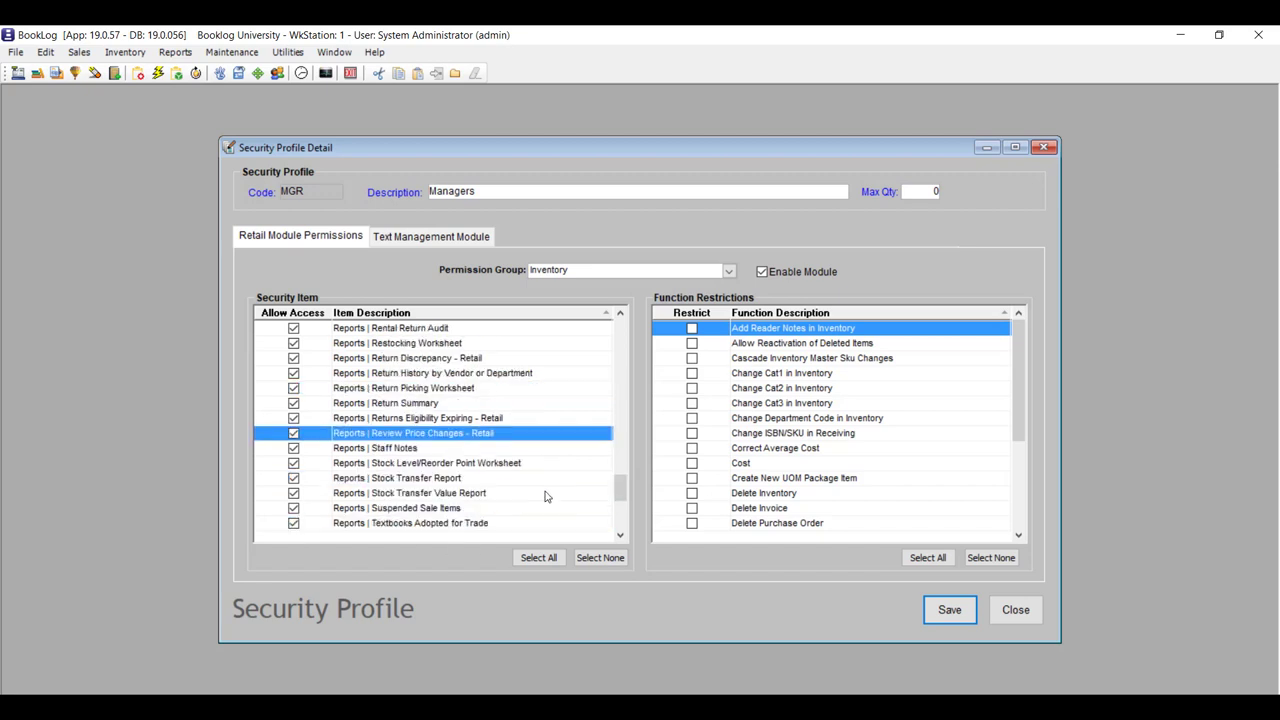
pyautogui.scroll(-1, 545, 497)
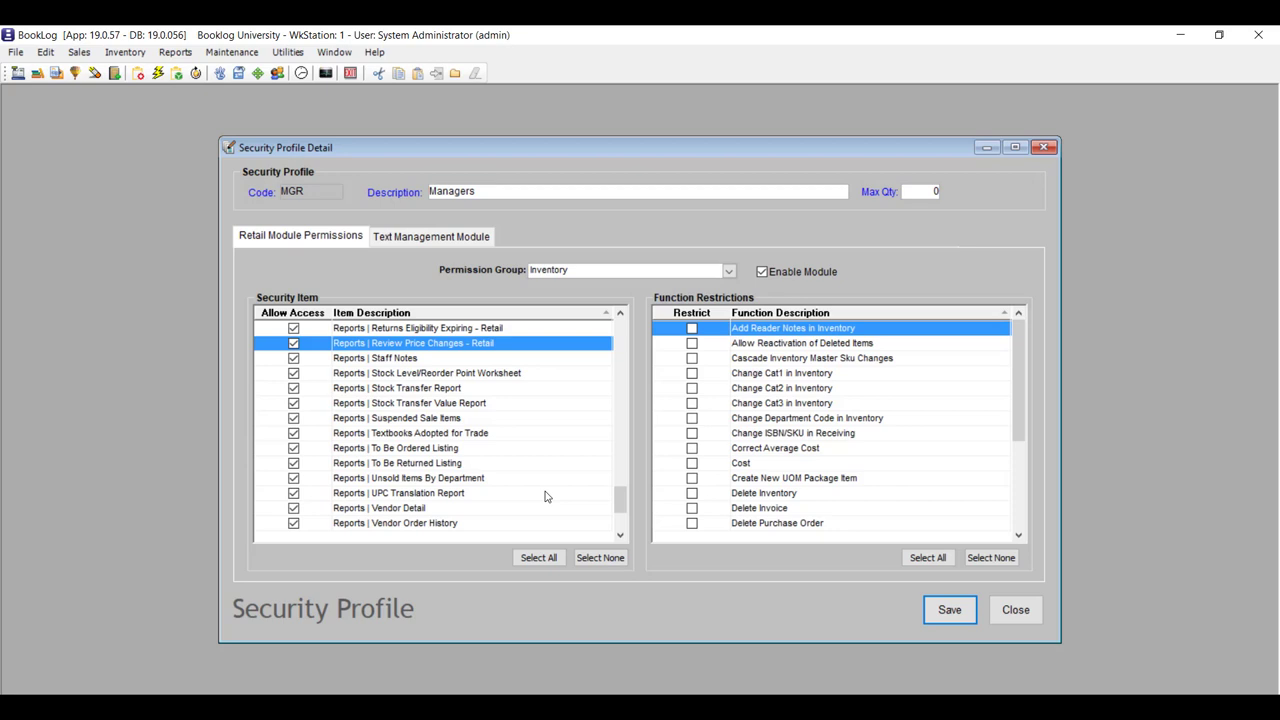
pyautogui.click(730, 272)
# In Sales & Registers, allow editing gift card/certificate details and the Frequent Buyer and Gift Card/Certificate picklists.
pyautogui.click(595, 350)
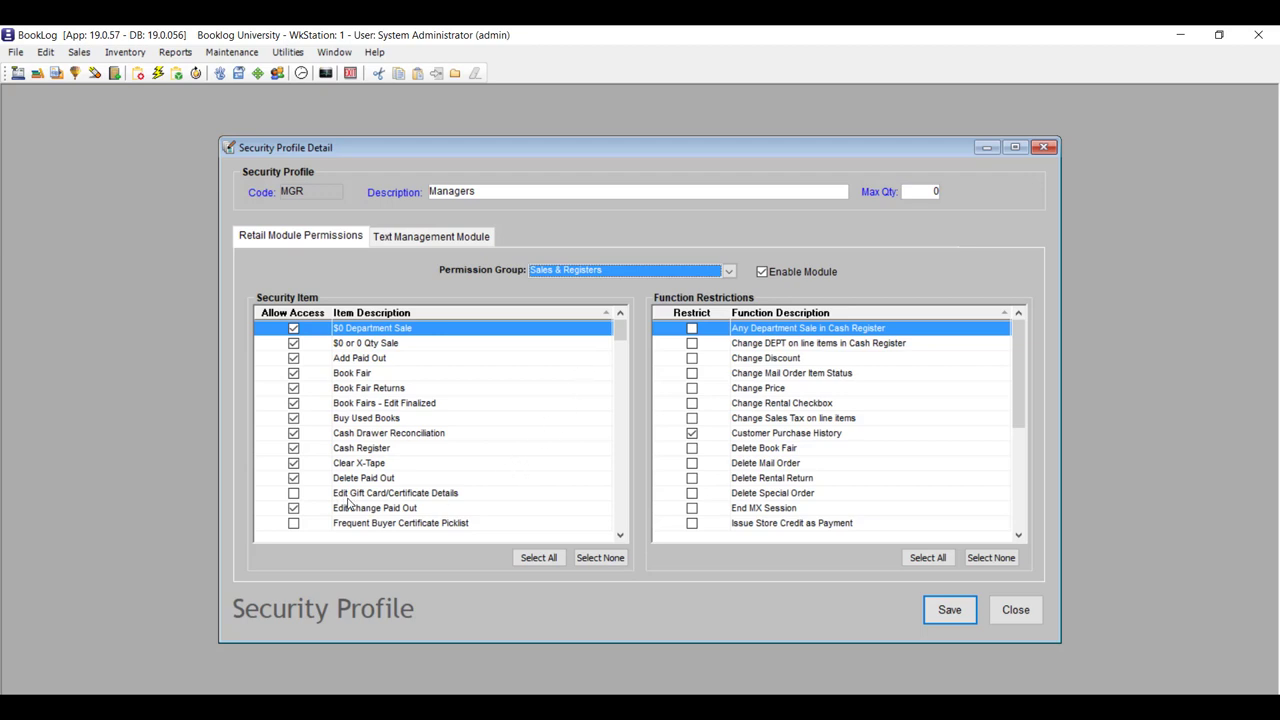
pyautogui.click(296, 495)
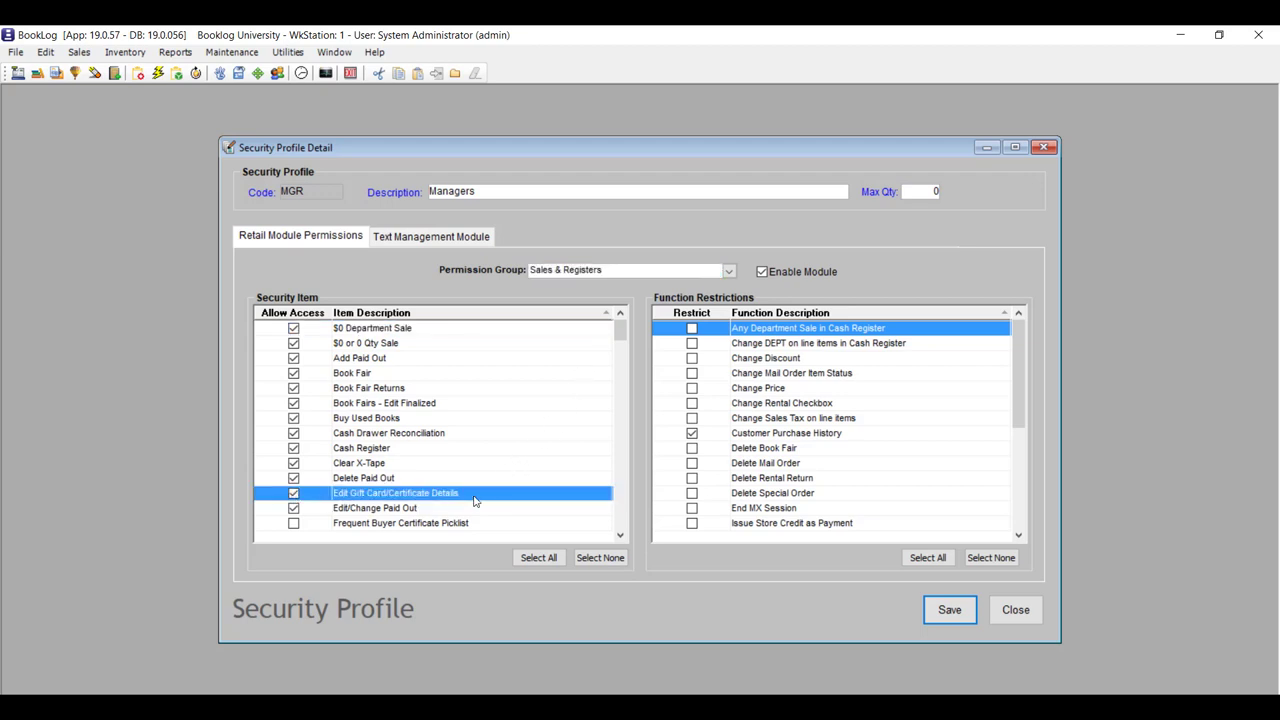
pyautogui.scroll(-2, 475, 501)
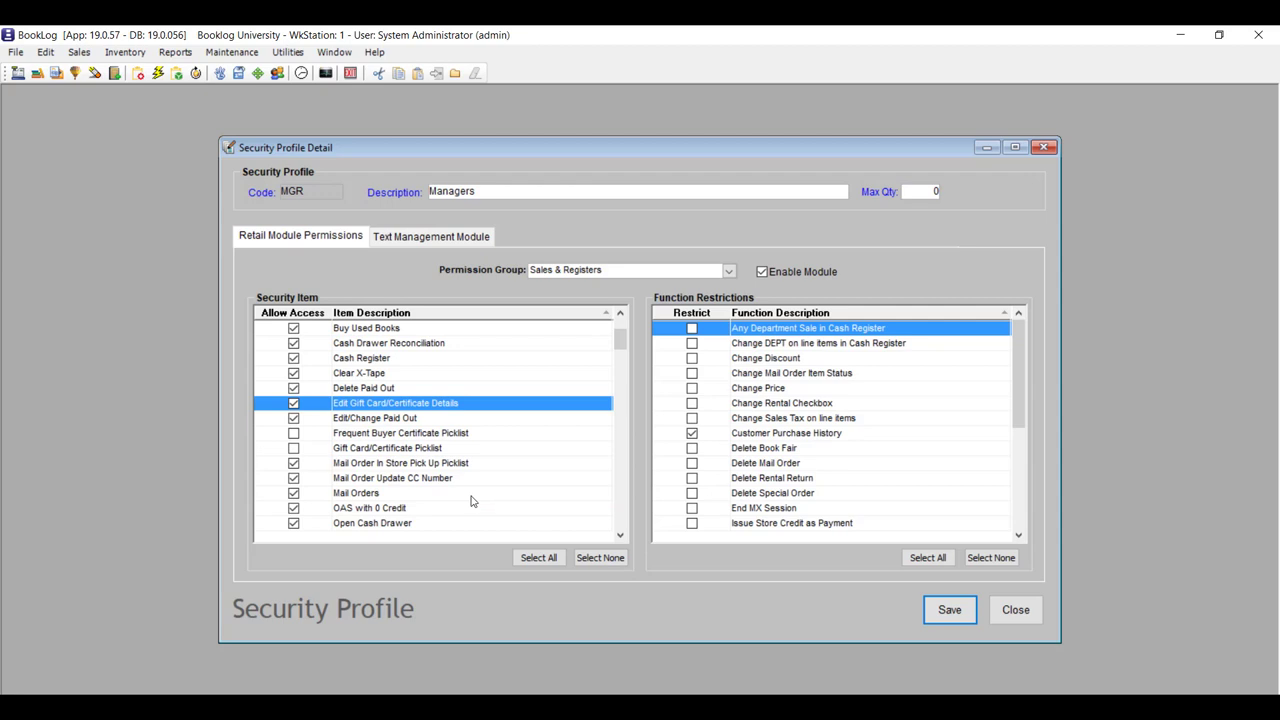
pyautogui.click(294, 434)
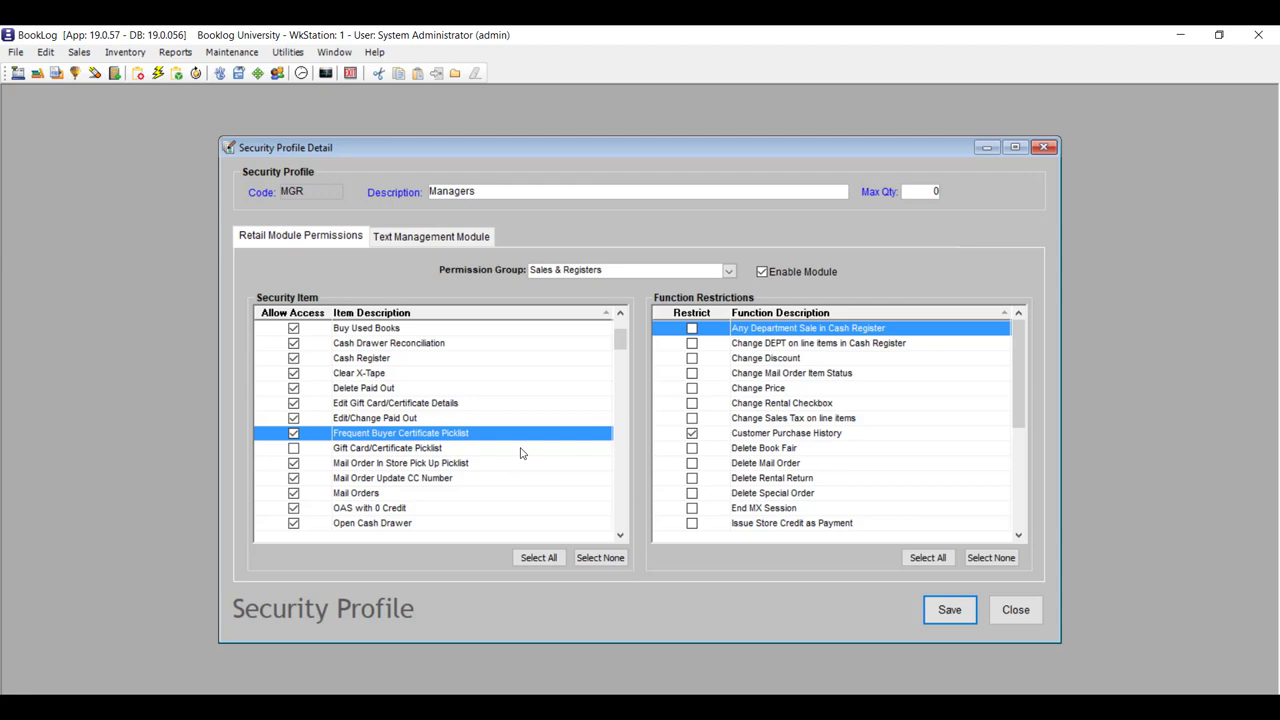
pyautogui.click(294, 451)
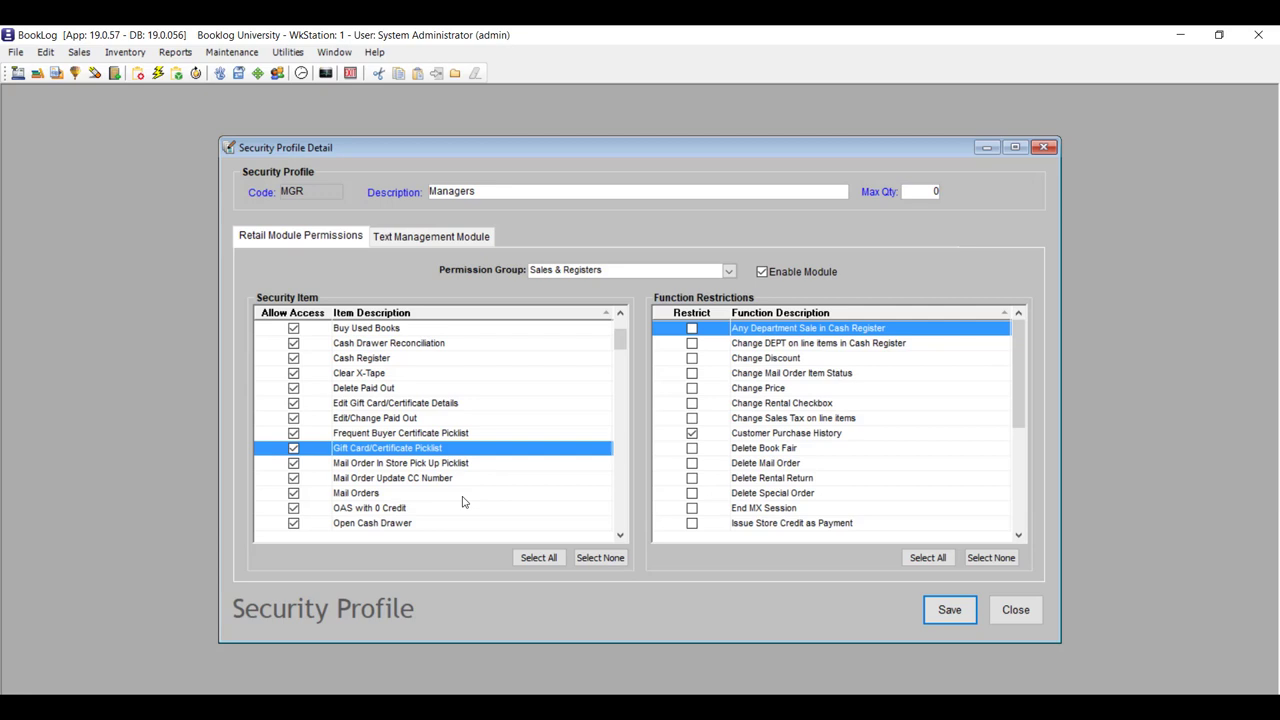
# Allow the Mail Order Destination, Mail Orders by Date Needed and Special Order Summary by Date reports.
pyautogui.scroll(-5, 463, 502)
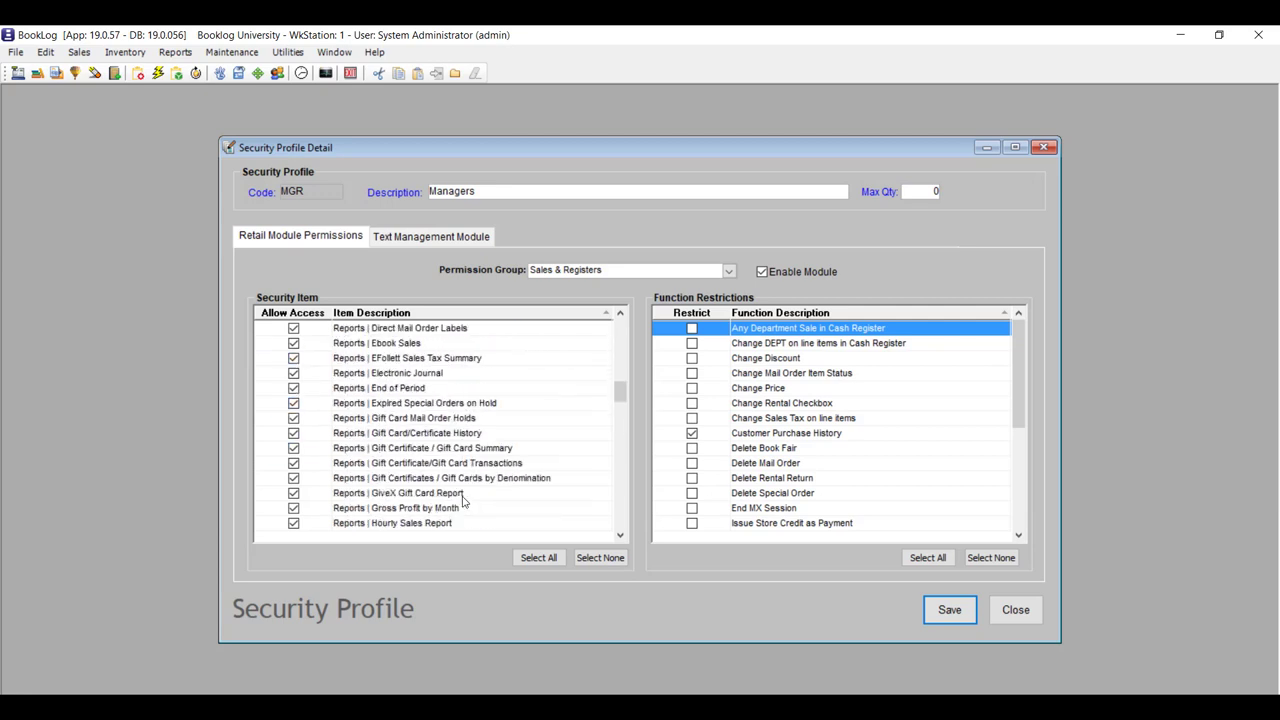
pyautogui.scroll(-6, 463, 502)
pyautogui.scroll(2, 463, 502)
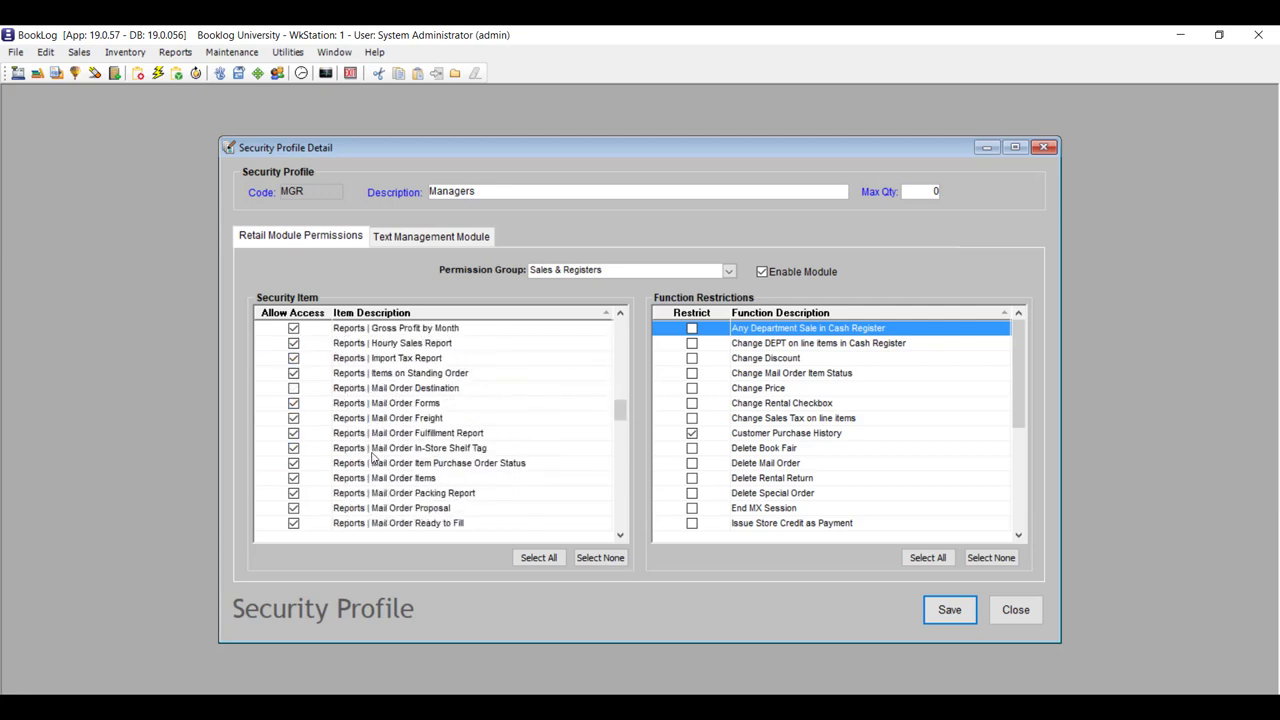
pyautogui.scroll(3, 372, 456)
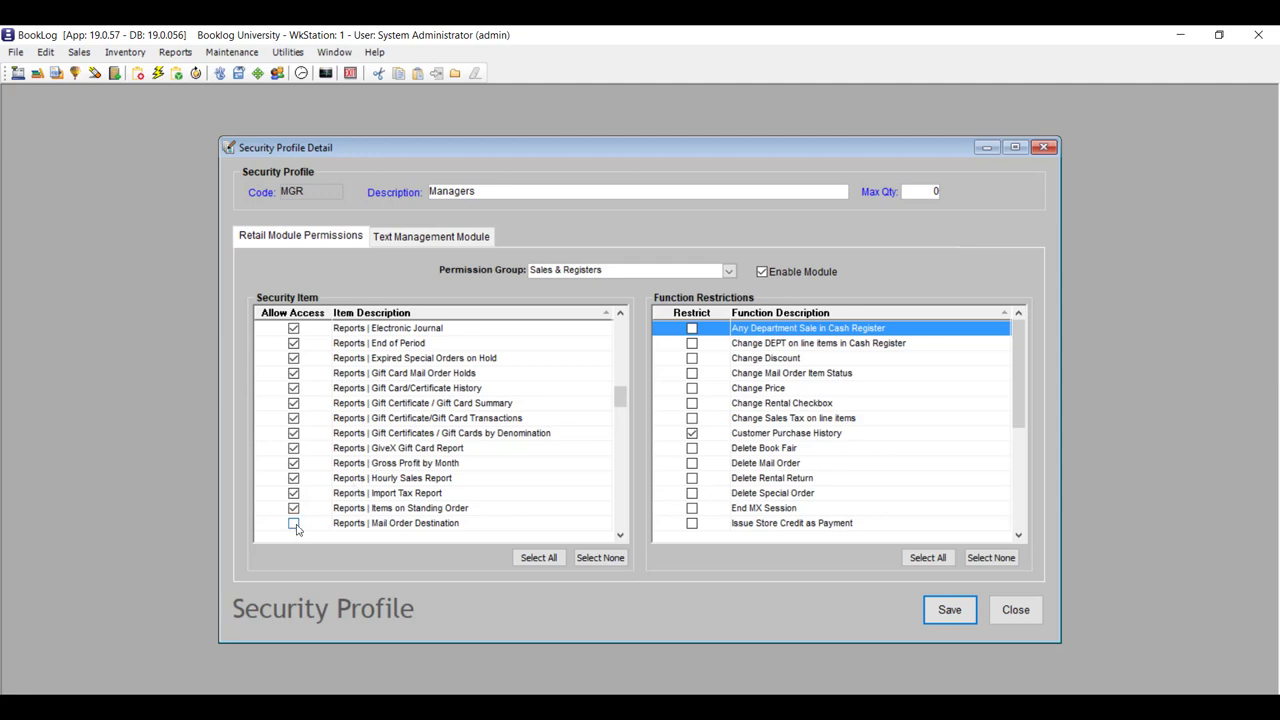
pyautogui.click(293, 523)
pyautogui.scroll(-1, 518, 494)
pyautogui.scroll(-2, 518, 494)
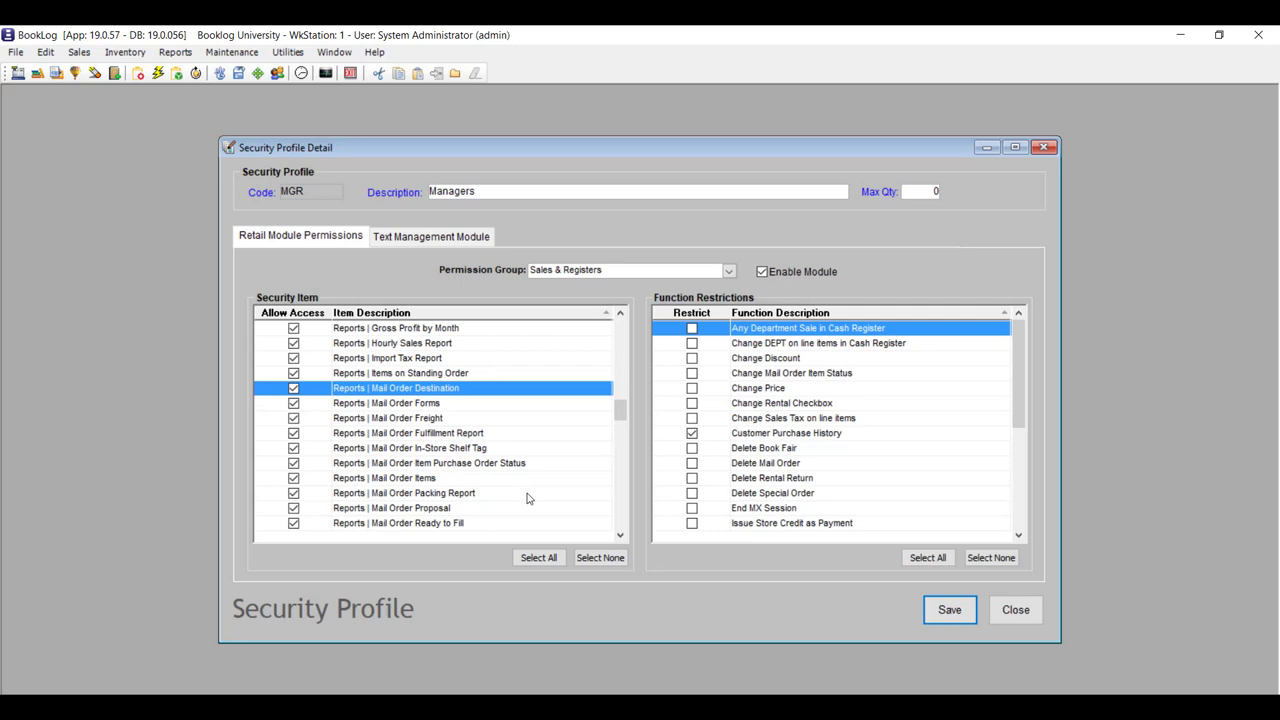
pyautogui.scroll(-5, 528, 498)
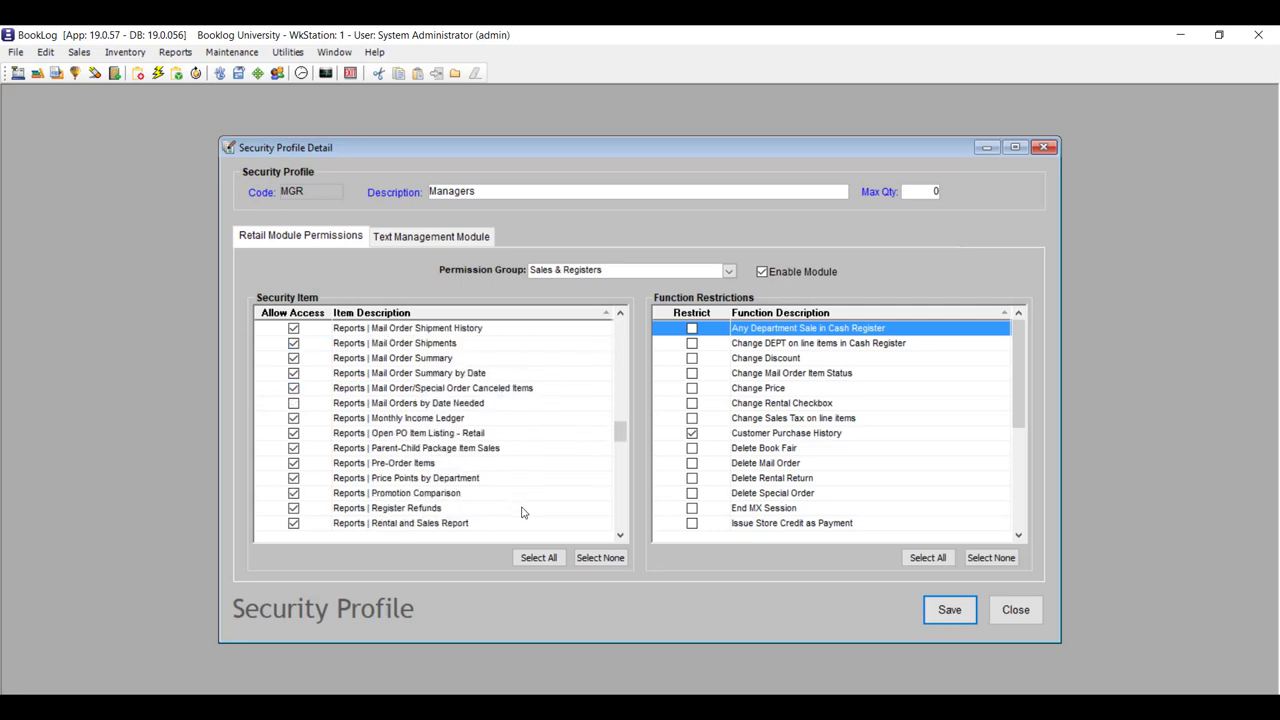
pyautogui.click(294, 404)
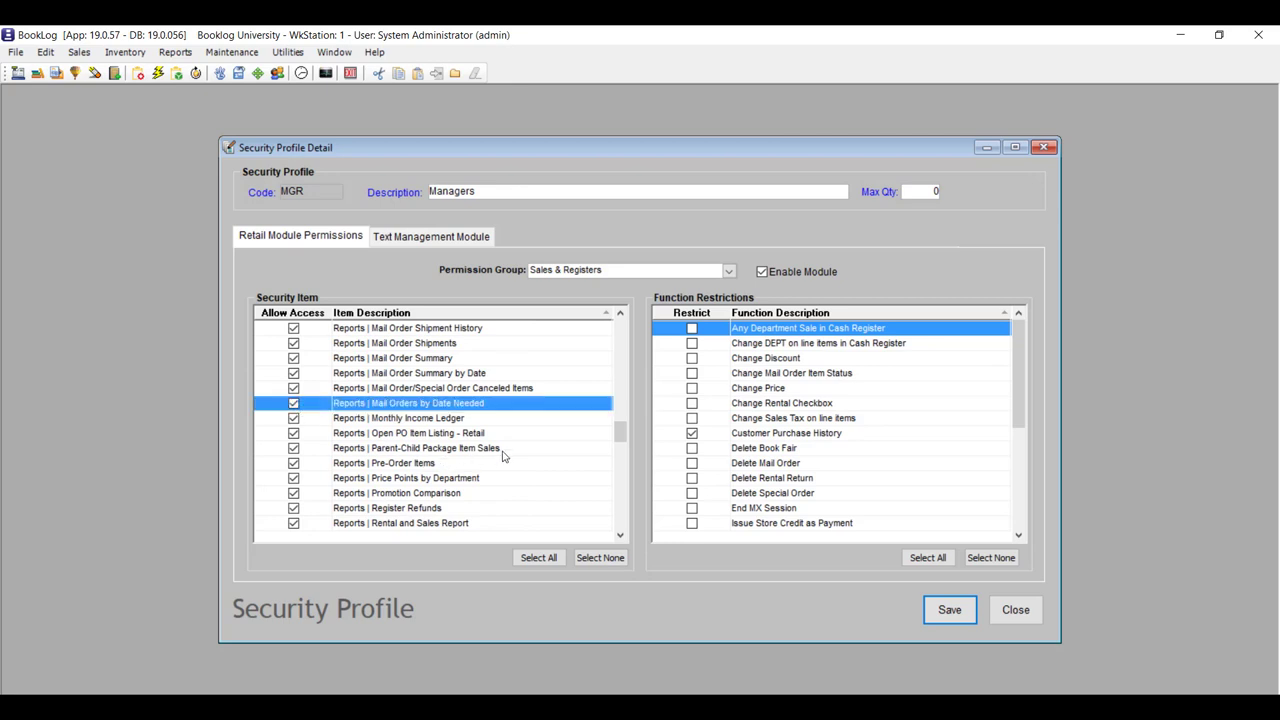
pyautogui.scroll(-12, 504, 456)
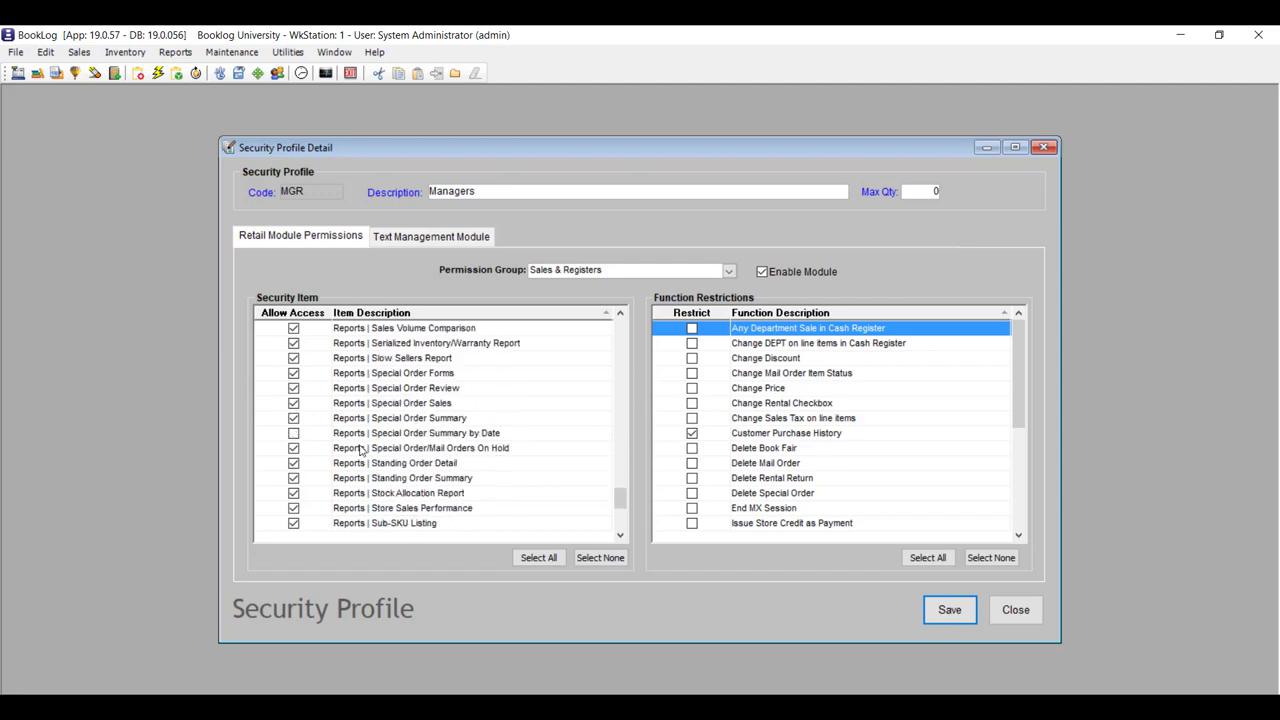
pyautogui.click(294, 433)
pyautogui.scroll(-1, 566, 484)
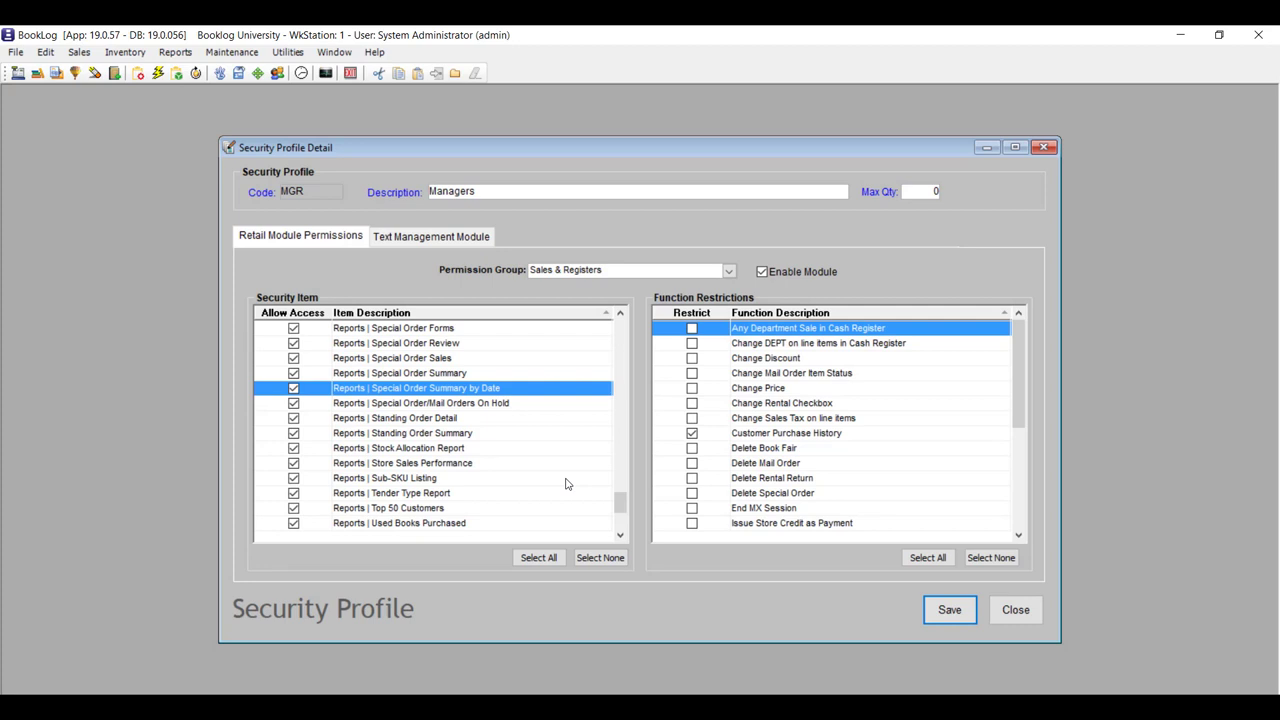
pyautogui.scroll(-4, 566, 484)
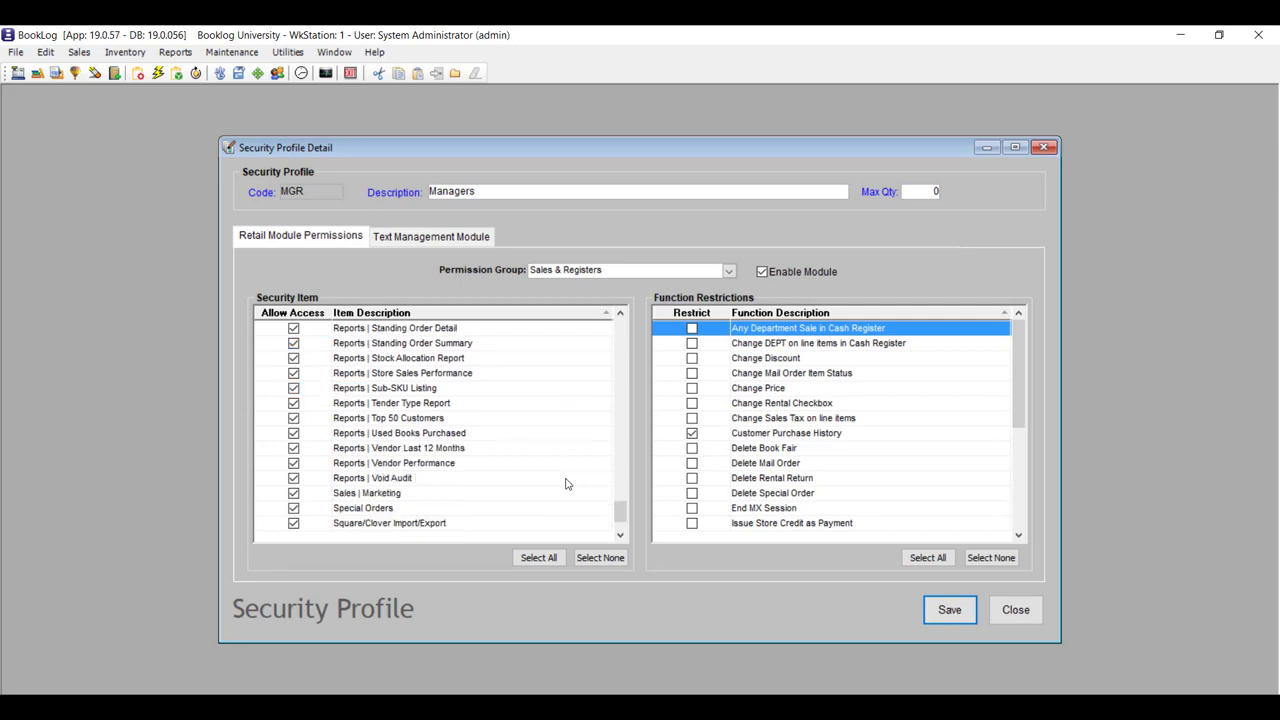
# Untick Restrict for Customer Purchase History, Plug-in Totals in Payment Window, Override Max Discount and Use On Account Payments.
pyautogui.click(690, 436)
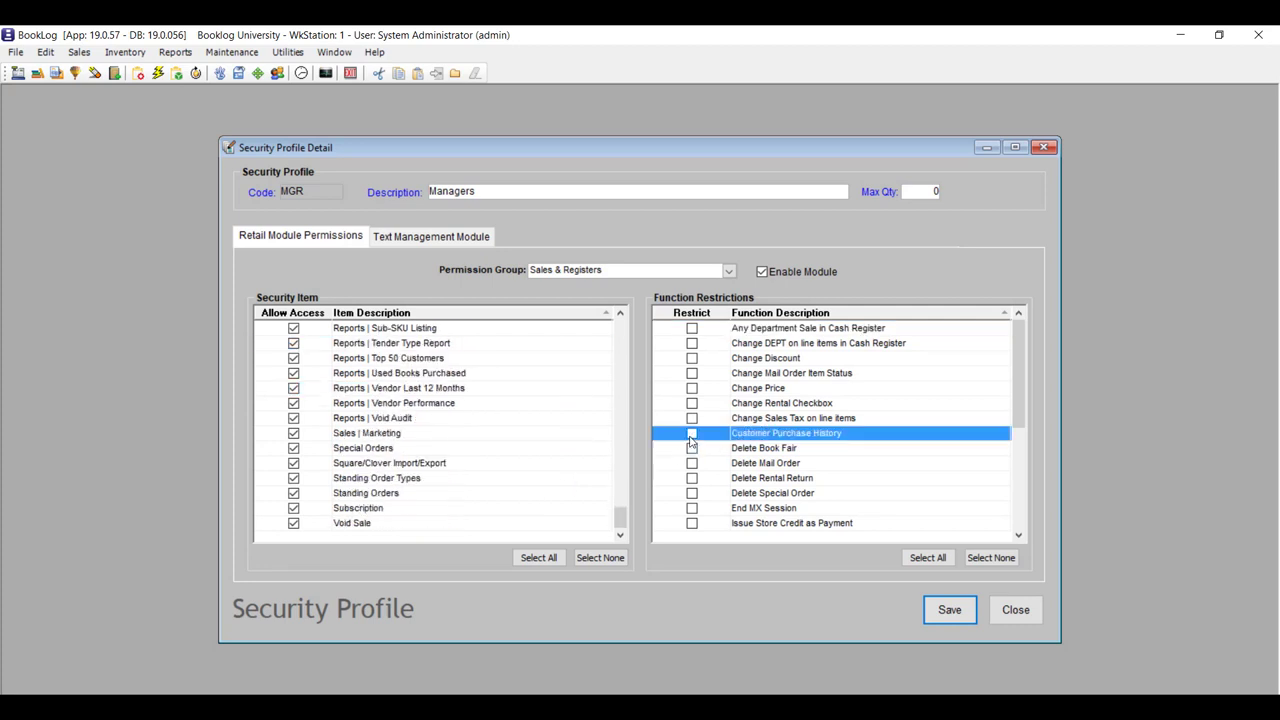
pyautogui.scroll(-4, 873, 444)
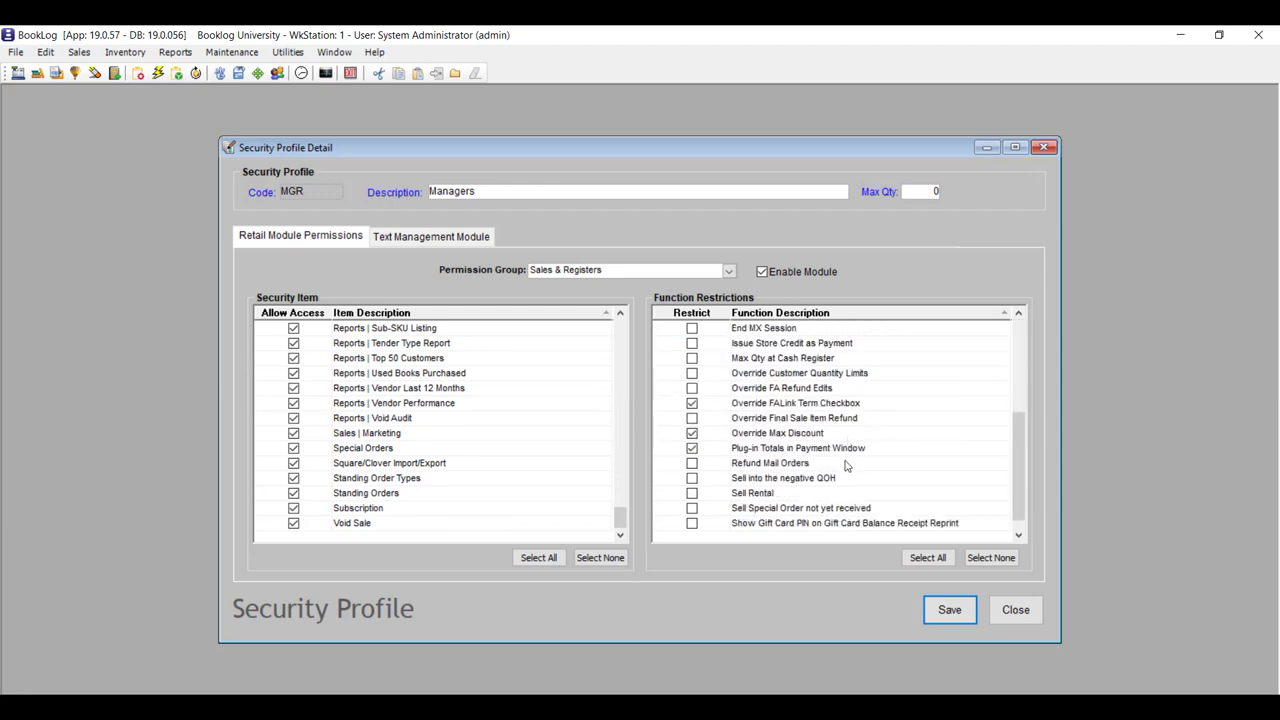
pyautogui.scroll(-1, 946, 458)
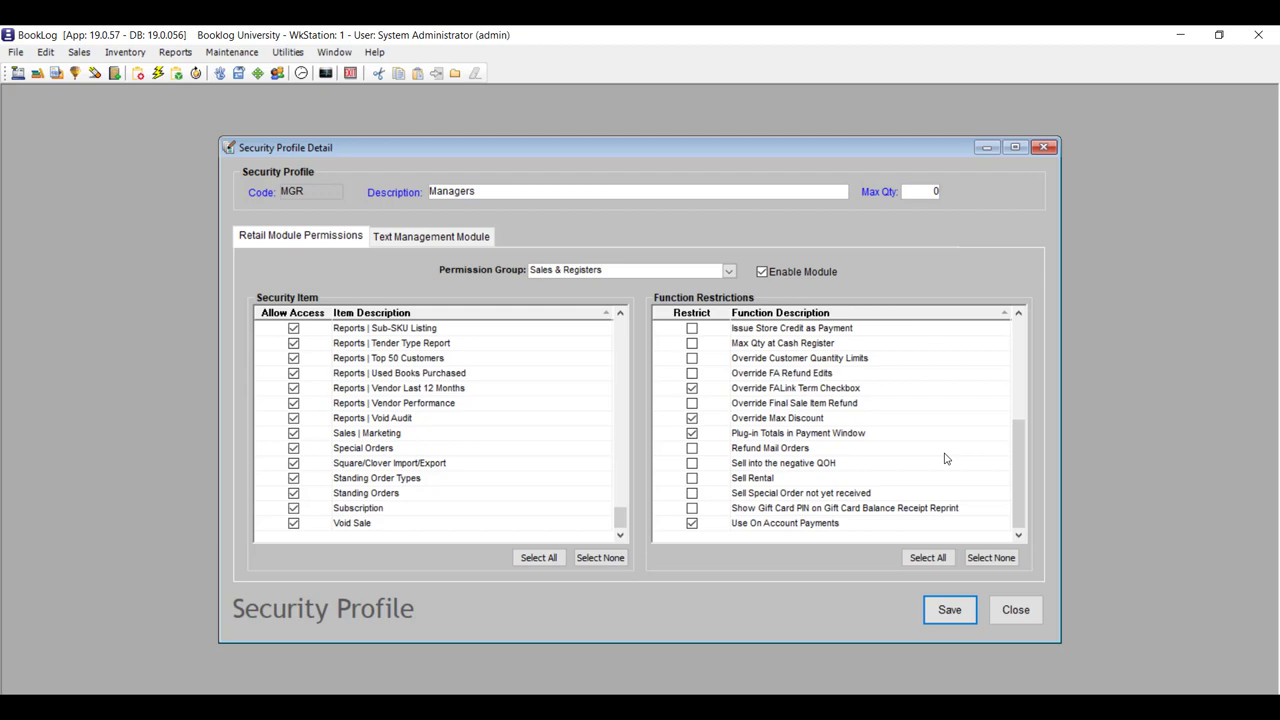
pyautogui.click(692, 434)
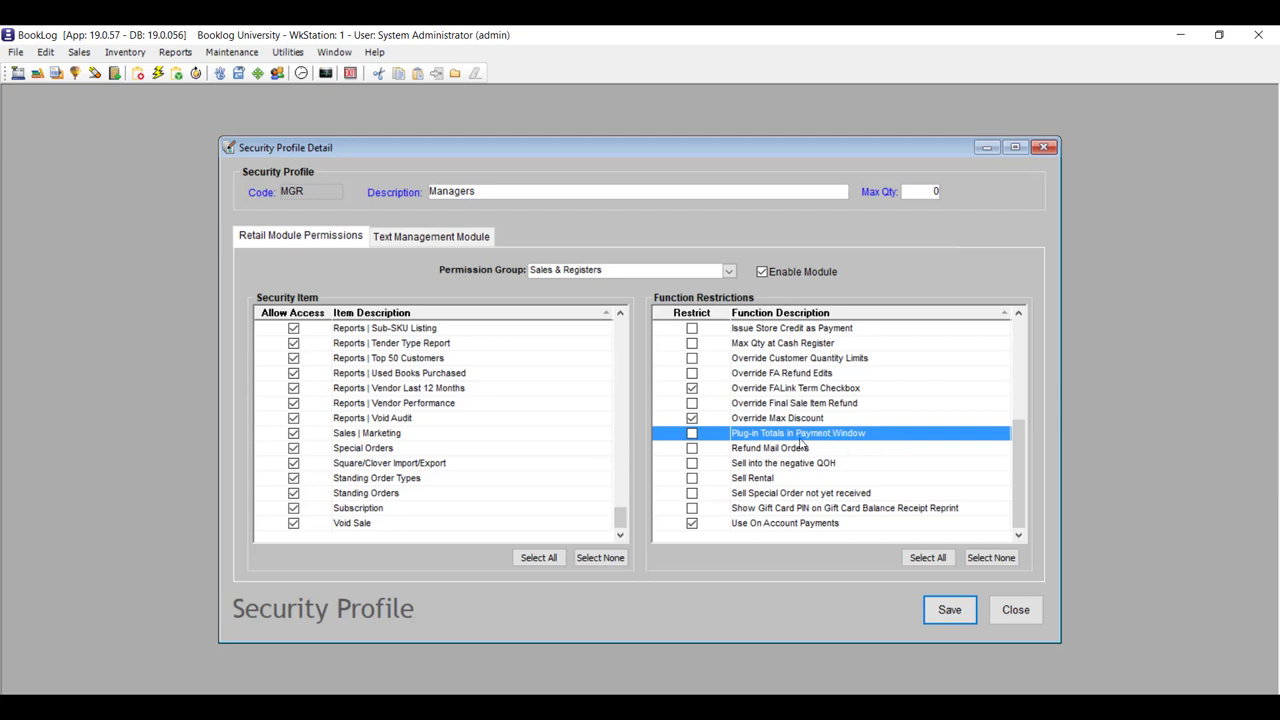
pyautogui.click(692, 418)
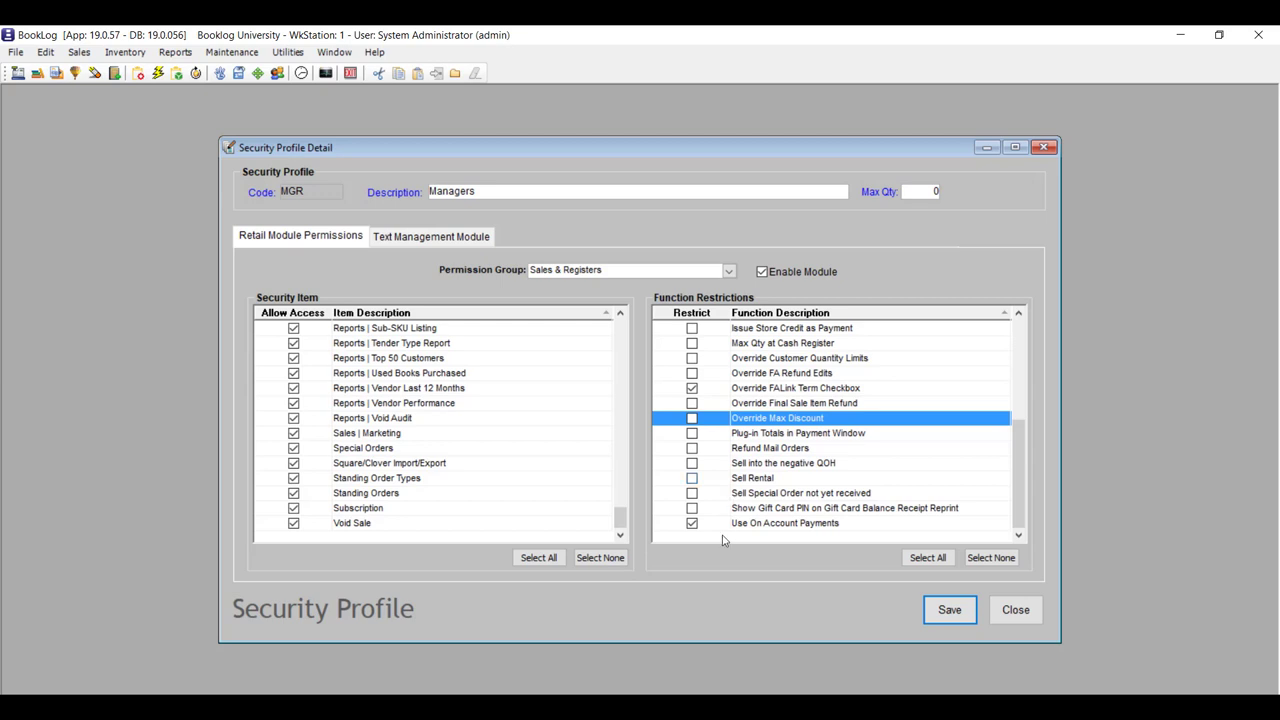
pyautogui.click(692, 523)
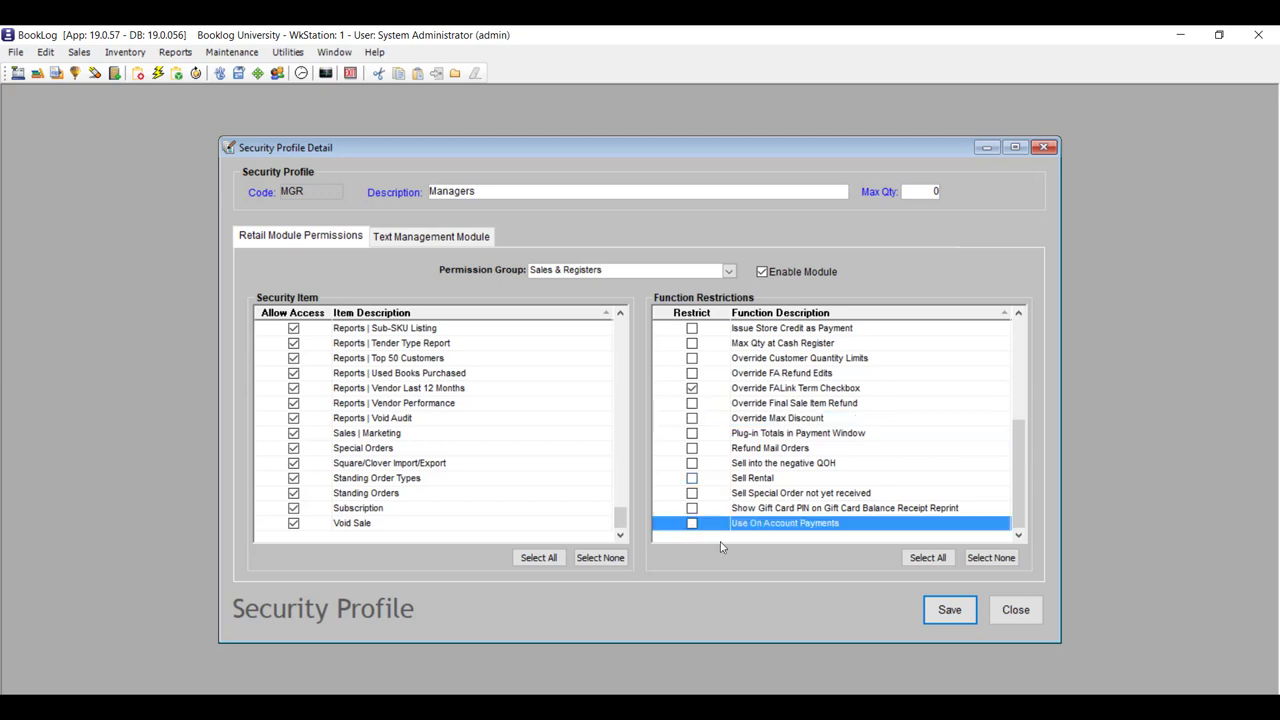